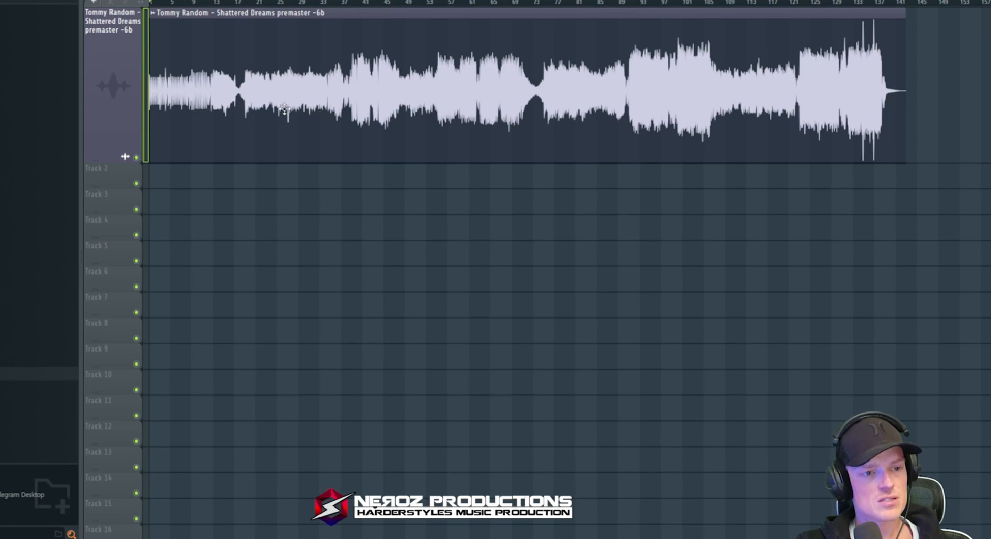
# - Open the SPAN analyzer on the Shattered Dreams premaster's mixer track and place its window below the waveform
pyautogui.doubleClick(283, 89)
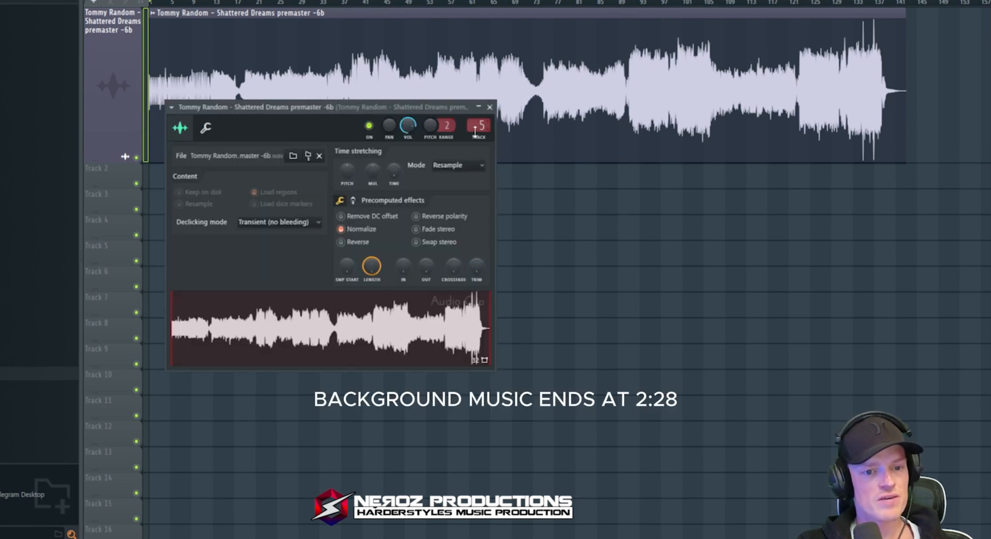
pyautogui.press('F9')
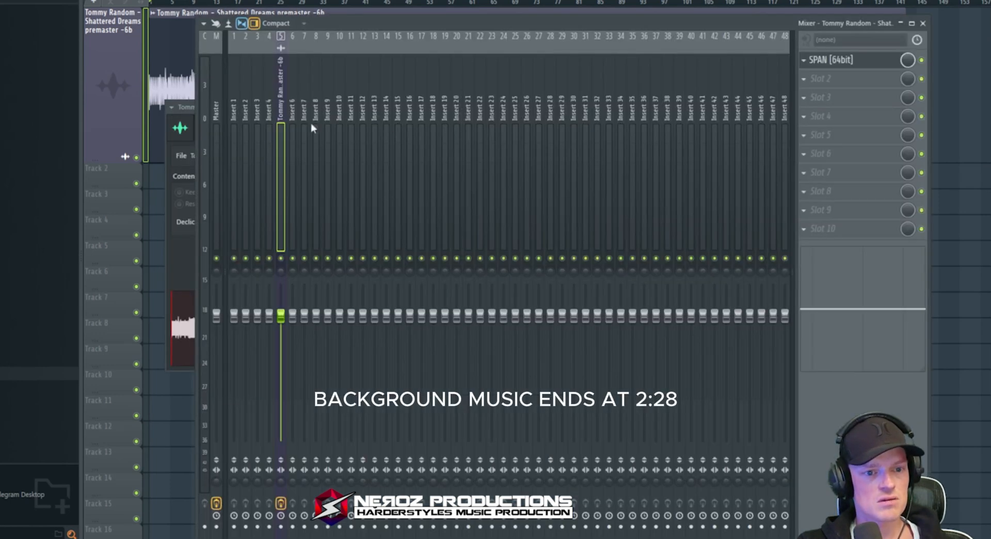
pyautogui.click(852, 61)
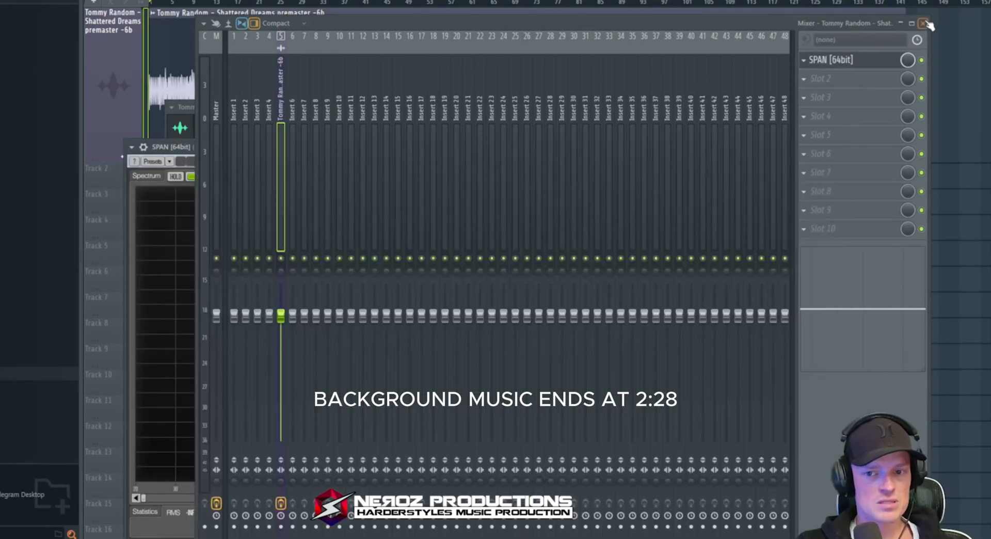
pyautogui.click(924, 23)
pyautogui.moveTo(491, 148); pyautogui.dragTo(484, 213)
pyautogui.click(492, 107)
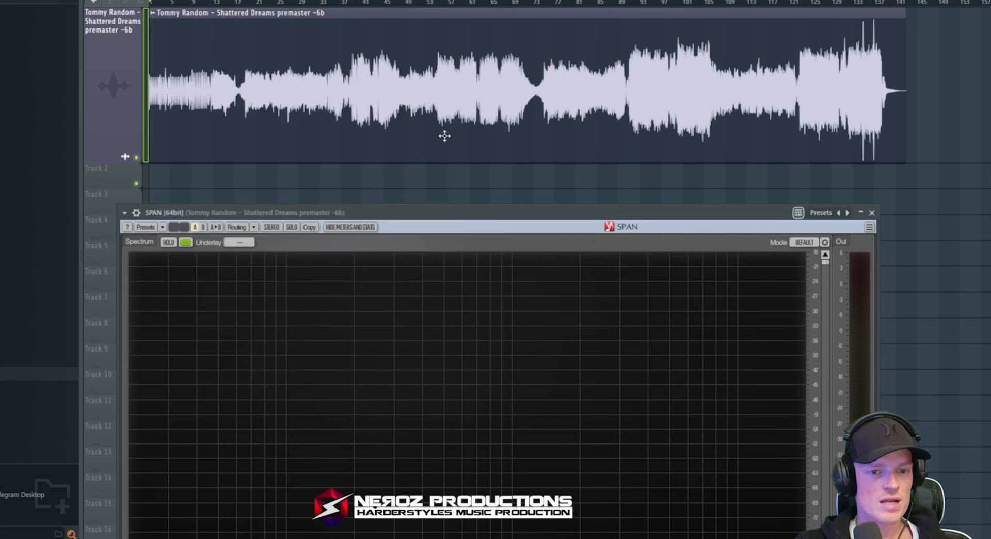
pyautogui.moveTo(376, 213); pyautogui.dragTo(404, 173)
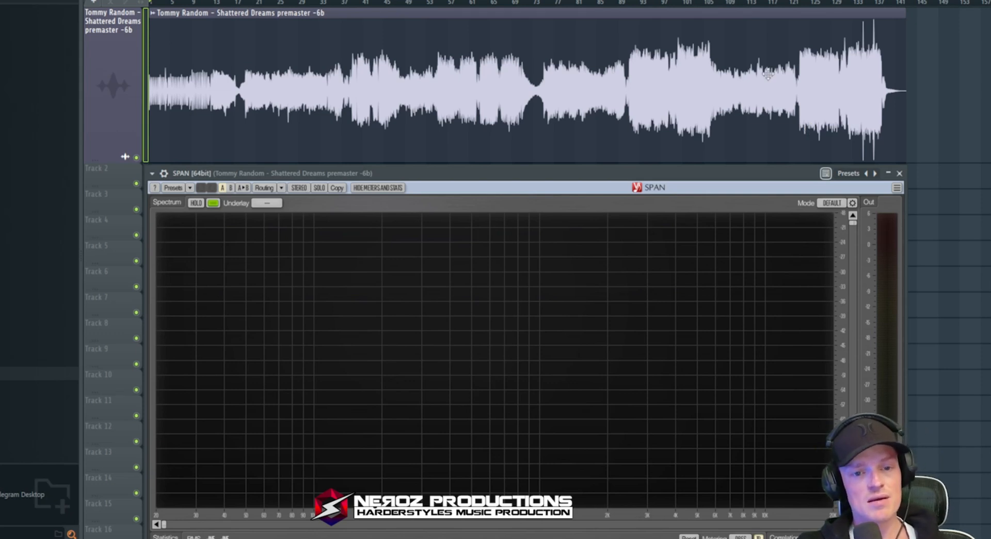
# - Turn off Normalize for the premaster clip, raise its precomputed Boost heavily, and close the clip settings
pyautogui.doubleClick(529, 57)
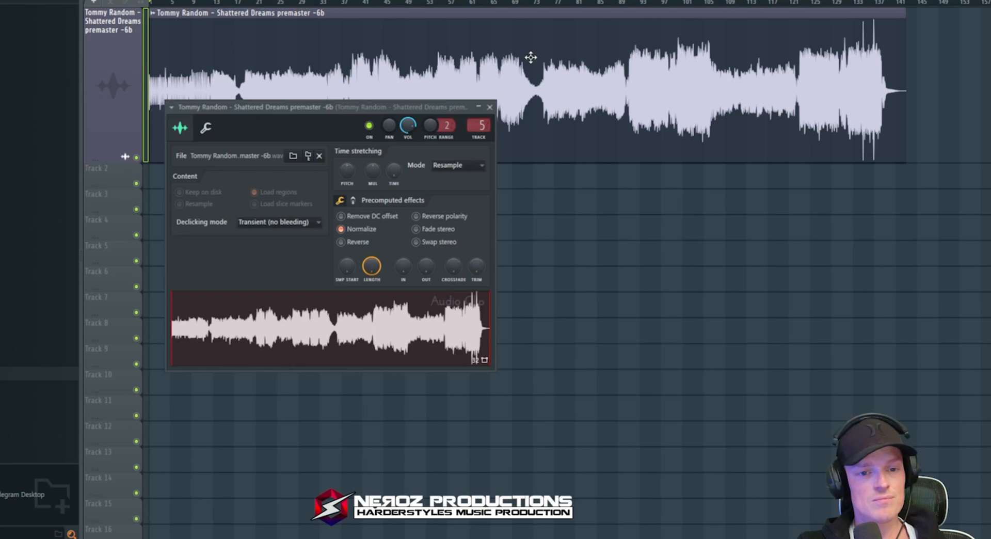
pyautogui.click(353, 232)
pyautogui.click(354, 203)
pyautogui.moveTo(348, 224); pyautogui.dragTo(348, 180)
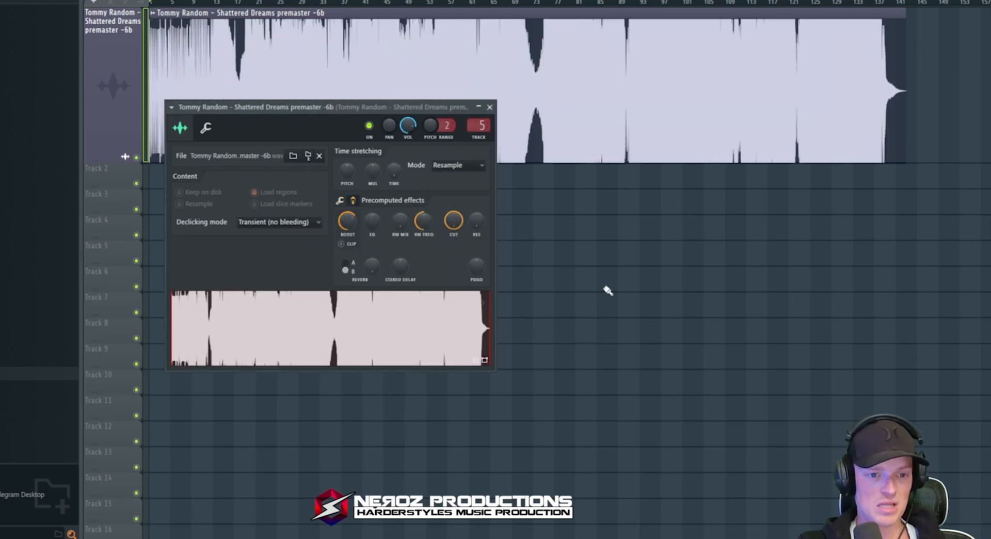
pyautogui.press('Escape')
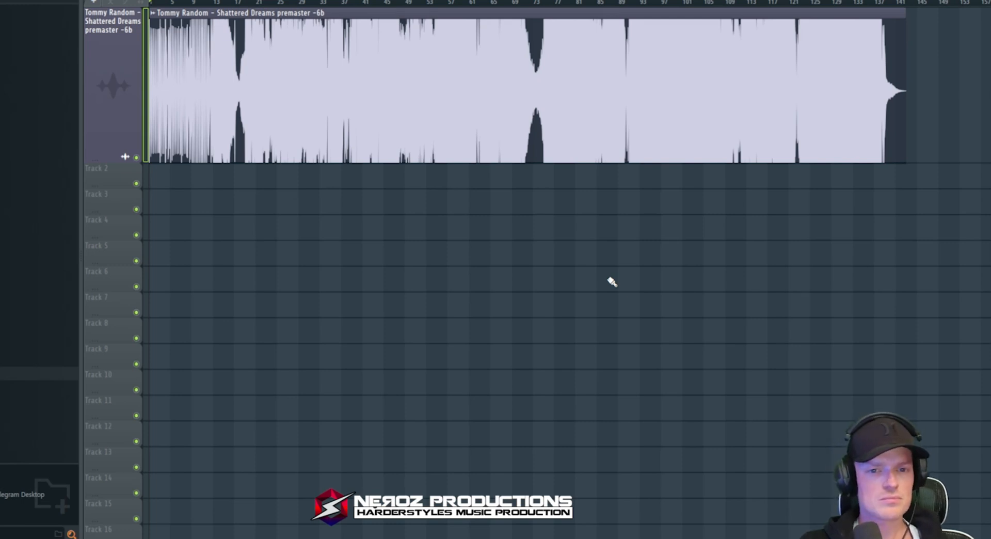
# - Bring up SPAN again from the premaster clip's mixer track, leaving only the analyzer over the playlist
pyautogui.doubleClick(315, 75)
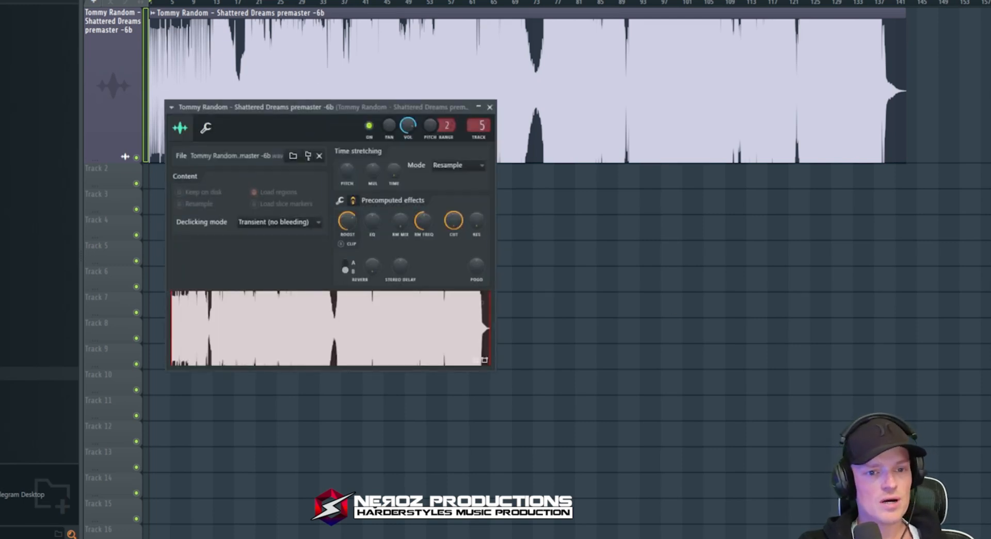
pyautogui.press('F9')
pyautogui.click(856, 60)
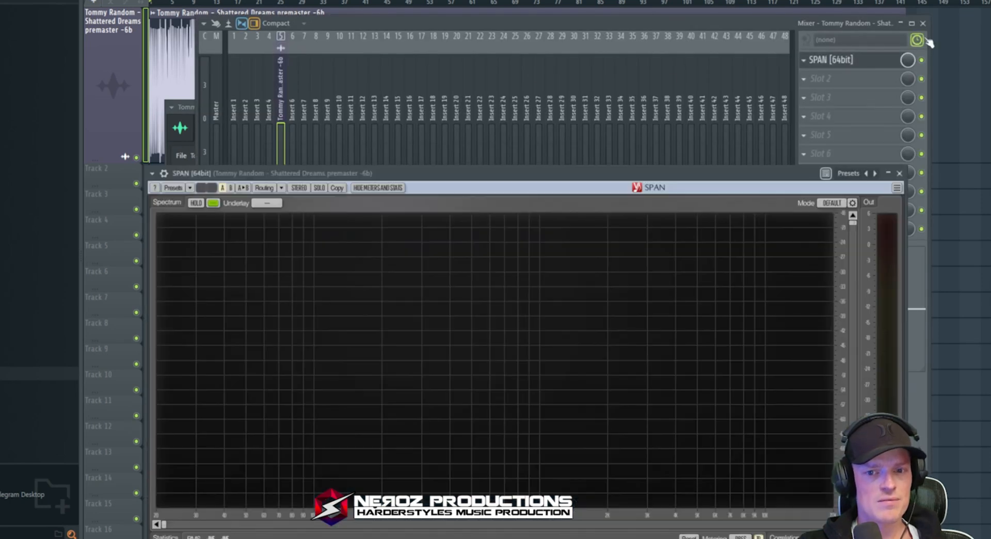
pyautogui.click(923, 25)
pyautogui.click(490, 107)
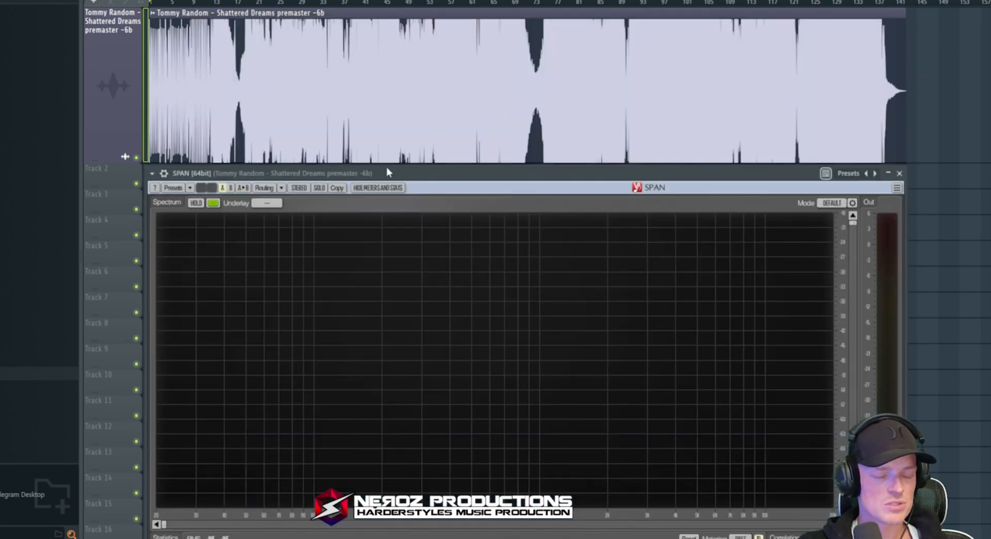
# - Remove the precomputed Boost from the premaster clip and close its settings
pyautogui.doubleClick(219, 56)
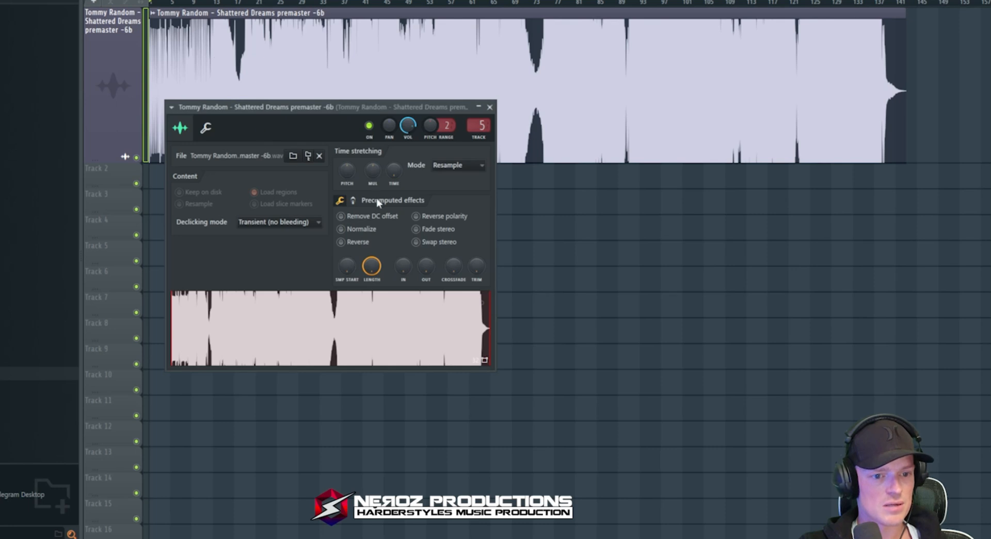
pyautogui.moveTo(349, 217); pyautogui.dragTo(349, 240)
pyautogui.click(340, 200)
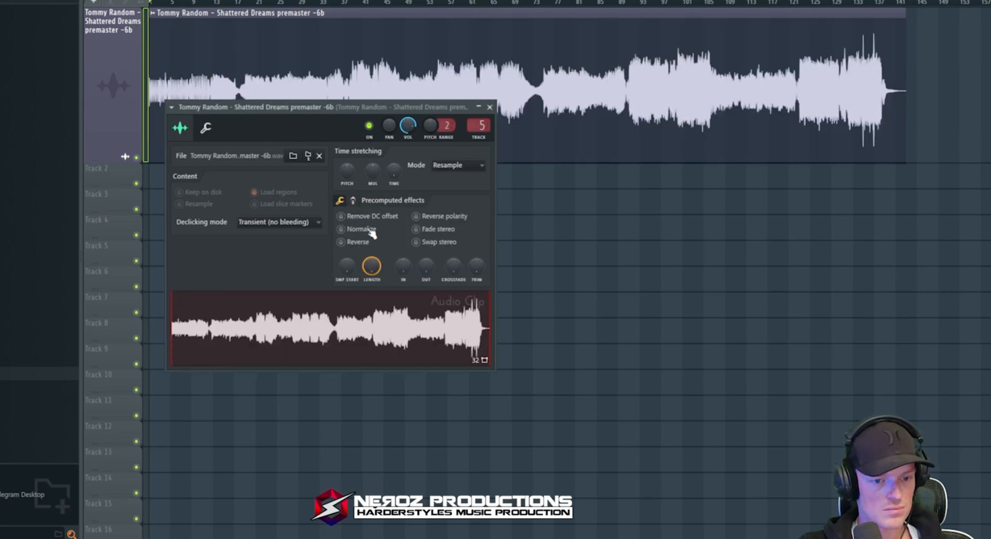
pyautogui.press('space')
pyautogui.press('space')
pyautogui.press('Escape')
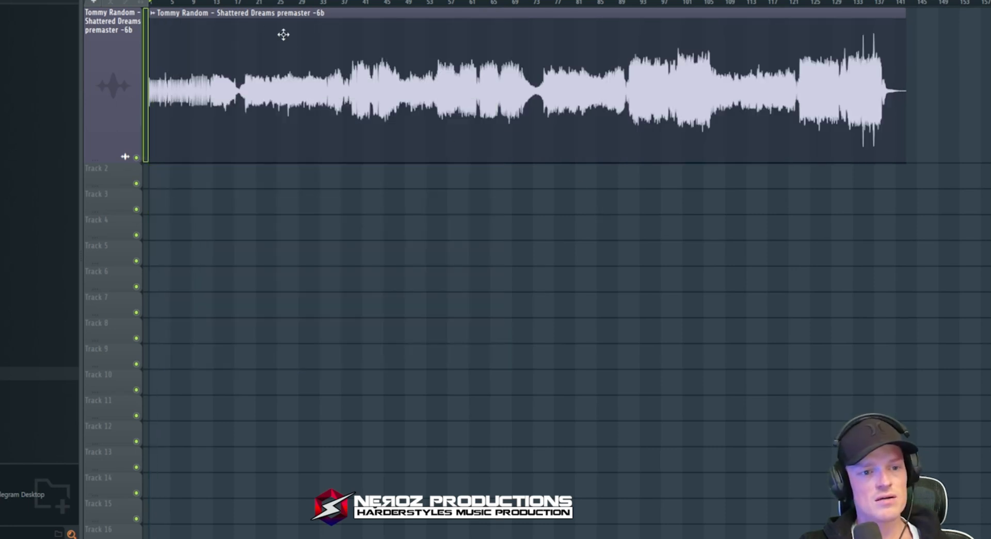
# - Play the premaster from about bar 29 and examine its frequency spectrum in SPAN through the following section
pyautogui.scroll(-1, 443, 66)
pyautogui.scroll(1, 252, 28)
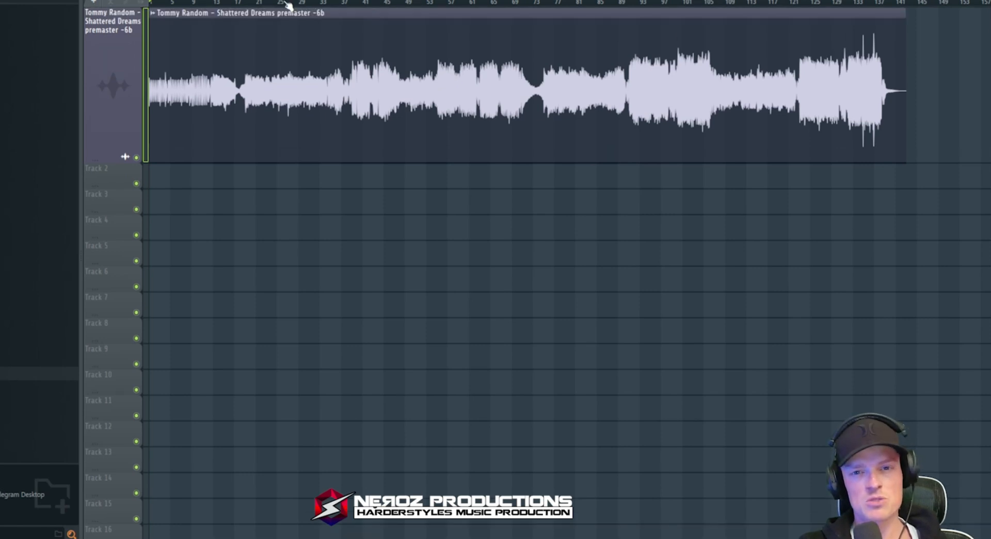
pyautogui.press('space')
pyautogui.click(305, 4)
pyautogui.scroll(3, 302, 84)
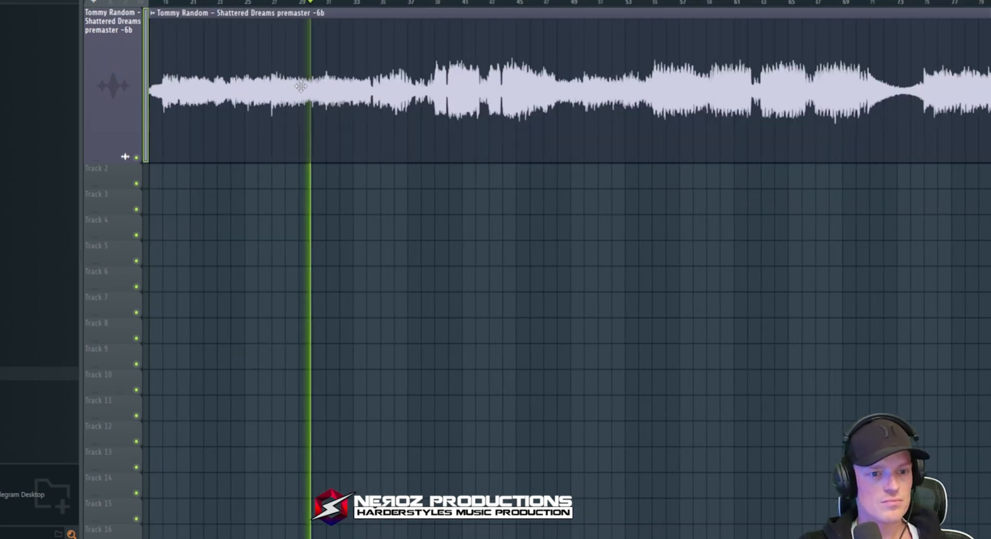
pyautogui.scroll(2, 498, 124)
pyautogui.moveTo(498, 127); pyautogui.dragTo(446, 127)
pyautogui.scroll(-3, 555, 11)
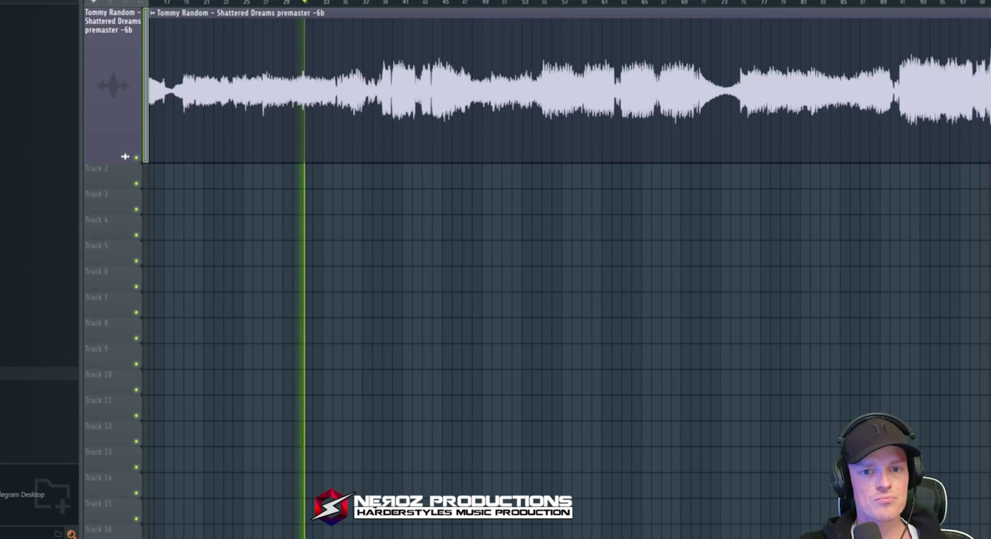
pyautogui.press('F9')
pyautogui.click(844, 60)
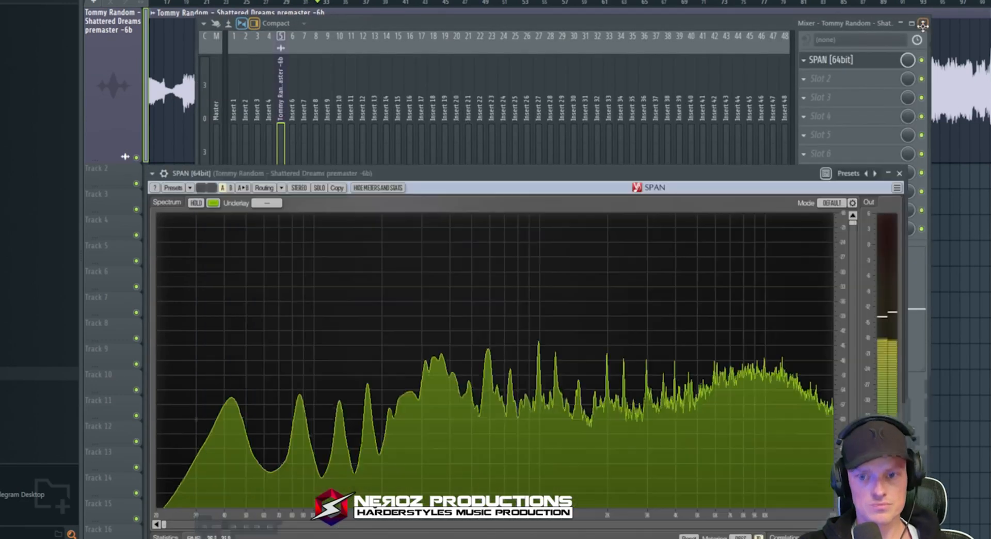
pyautogui.press('F9')
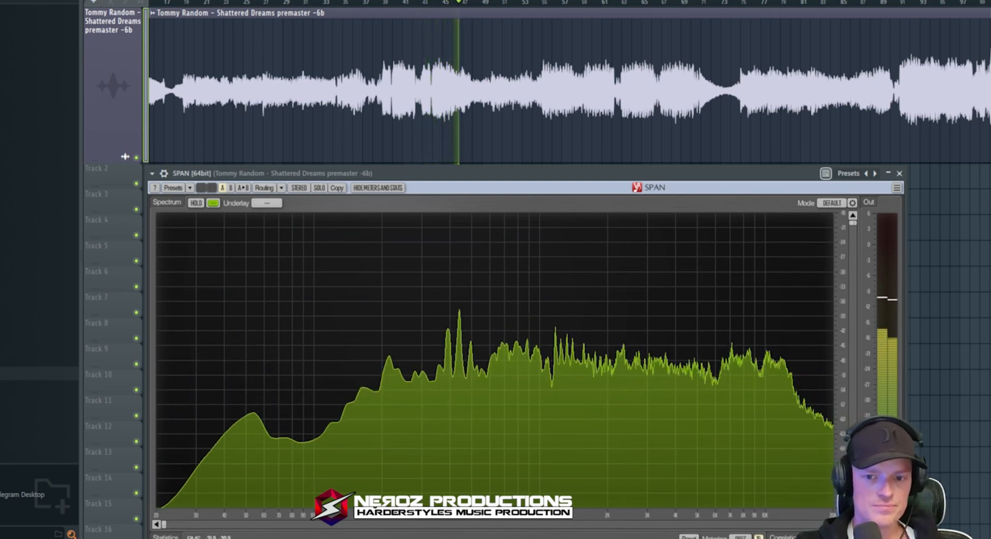
pyautogui.press('Escape')
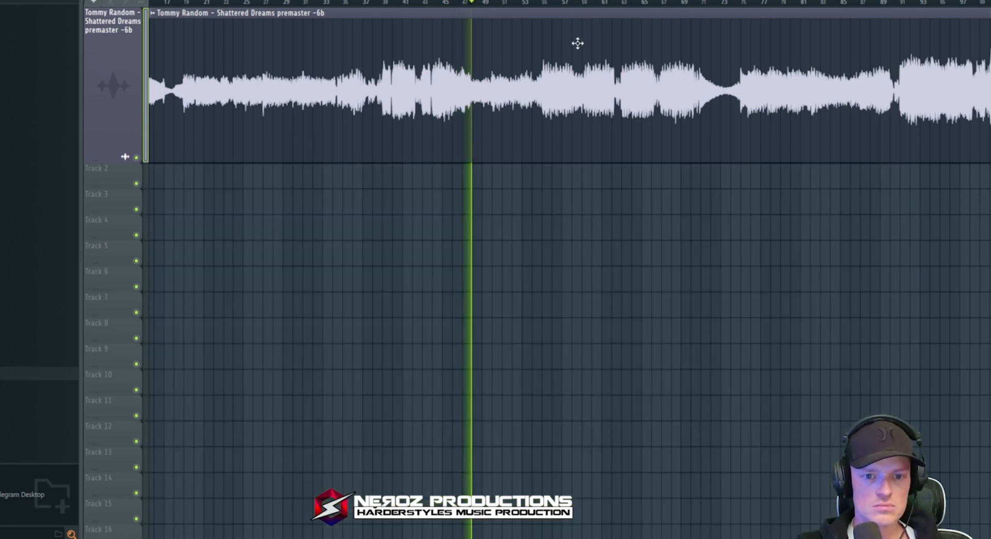
# - Jump playback to about bar 54, examine that section's spectrum in SPAN, and close the analyzer
pyautogui.click(533, 3)
pyautogui.press('F9')
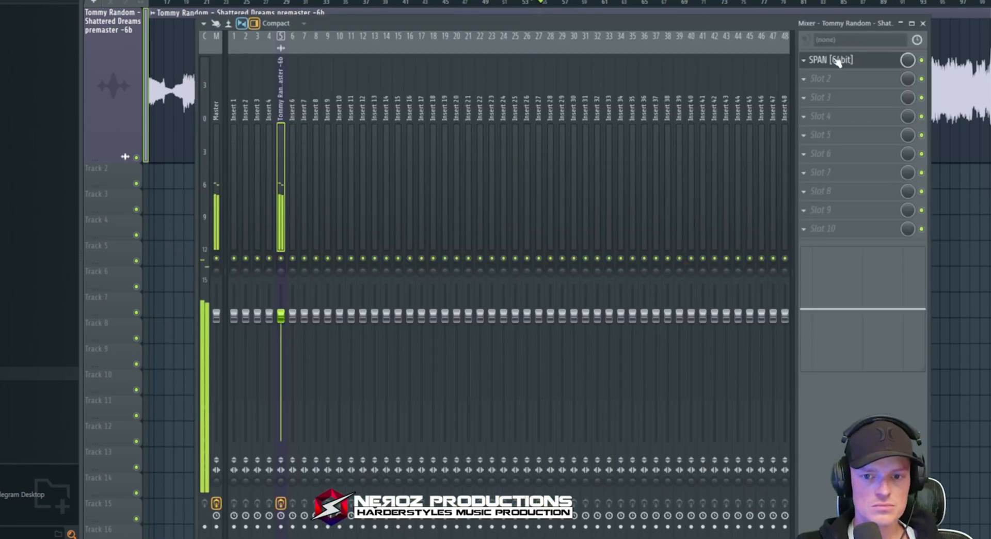
pyautogui.click(837, 61)
pyautogui.click(923, 23)
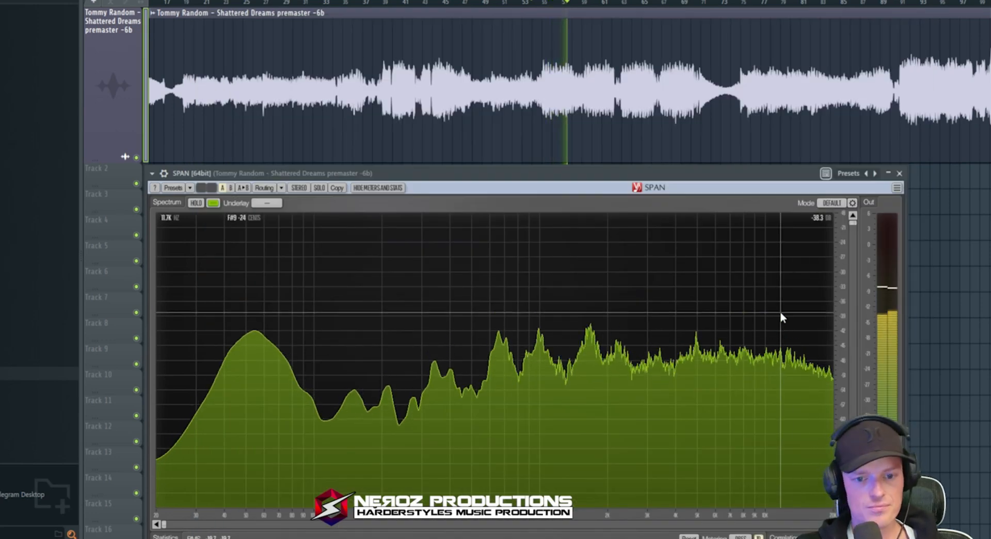
pyautogui.click(898, 173)
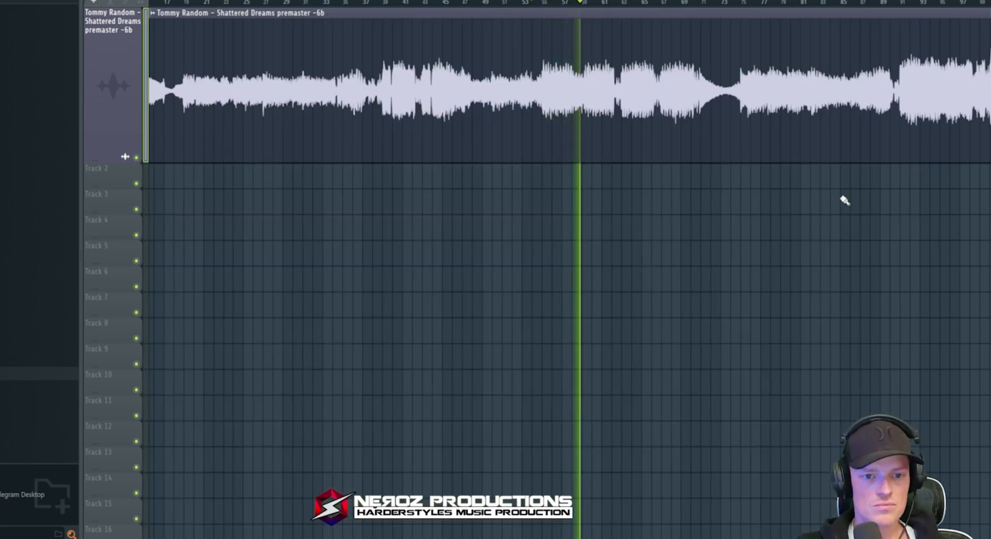
# - Listen to the section from about bar 65, skip to about bar 68, and stop playback near the following break
pyautogui.click(524, 4)
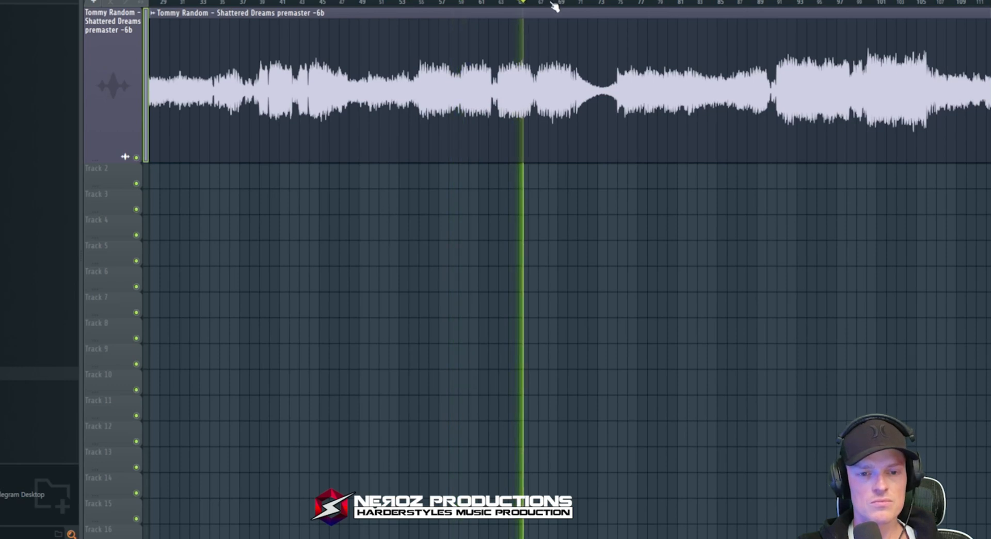
pyautogui.click(550, 3)
pyautogui.press('F9')
pyautogui.press('F9')
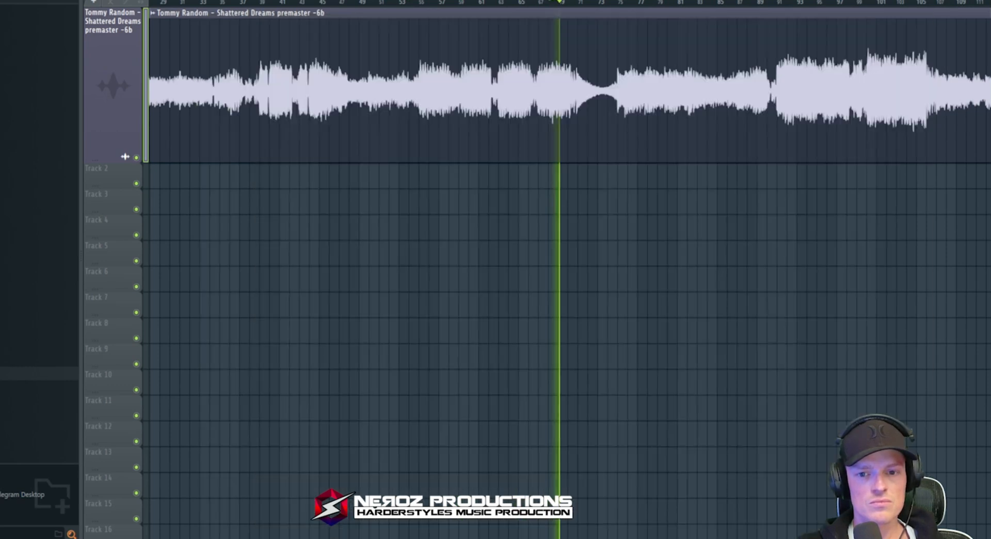
pyautogui.press('space')
pyautogui.moveTo(678, 87)
pyautogui.mouseDown()
pyautogui.moveTo(554, 53)
pyautogui.moveTo(621, 82)
pyautogui.mouseUp()
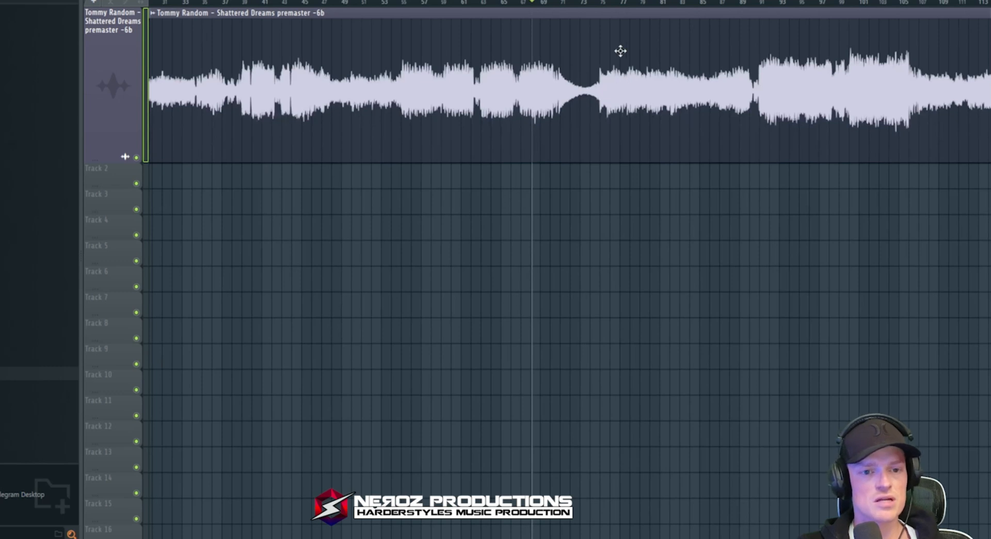
pyautogui.moveTo(490, 136); pyautogui.dragTo(619, 118)
pyautogui.scroll(1, 600, 136)
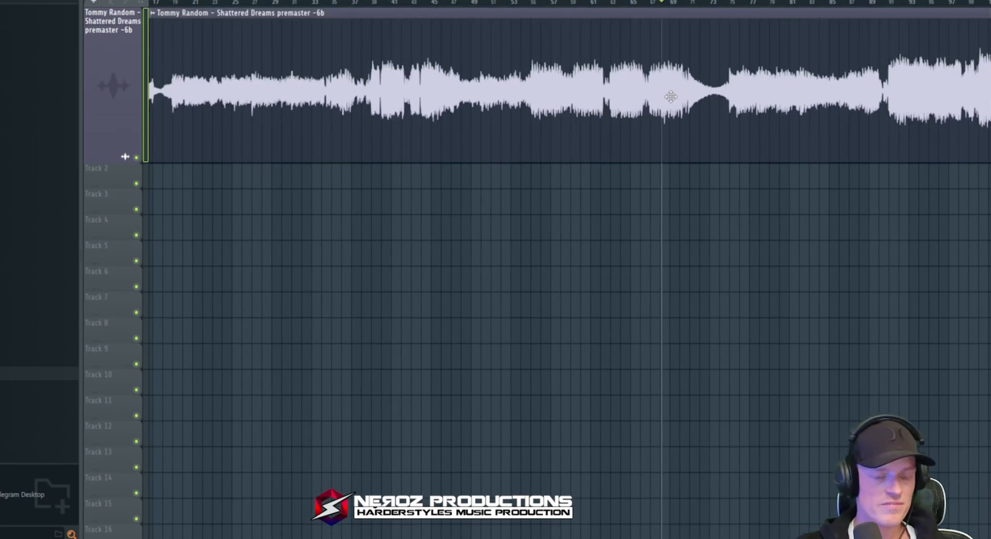
pyautogui.moveTo(670, 97); pyautogui.dragTo(525, 180)
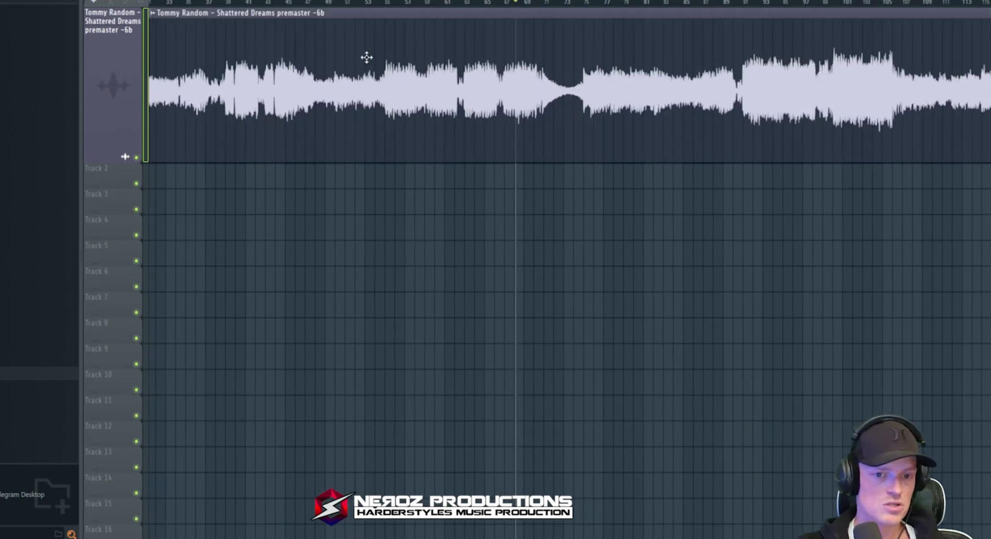
# - Play the premaster from just before bar 75, where the section after the quiet dip begins
pyautogui.click(605, 3)
pyautogui.click(582, 2)
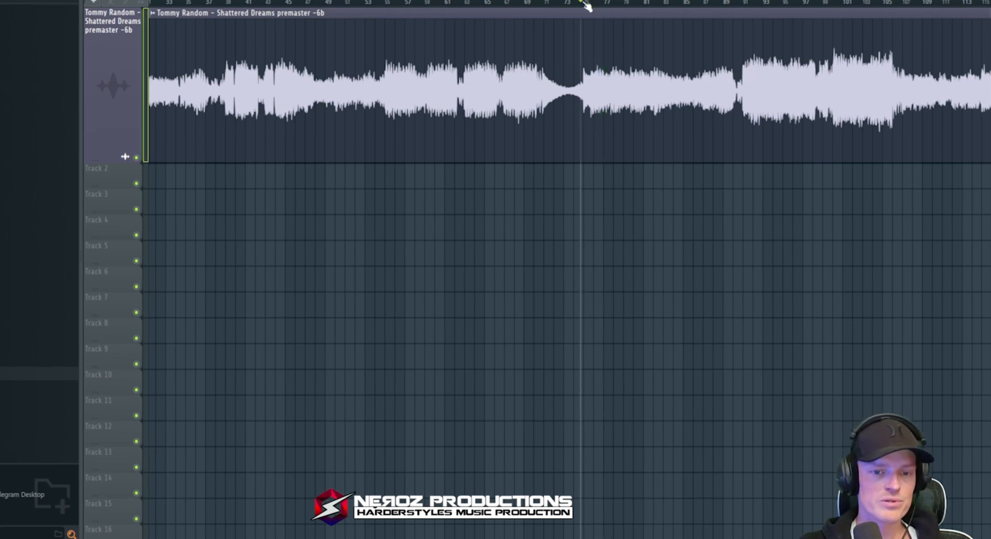
pyautogui.press('space')
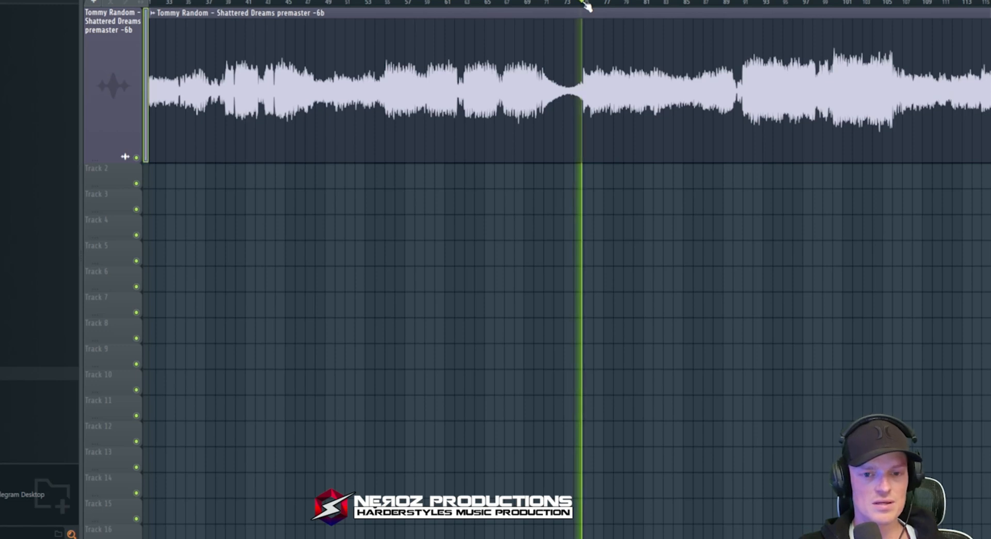
pyautogui.moveTo(583, 96); pyautogui.dragTo(509, 130)
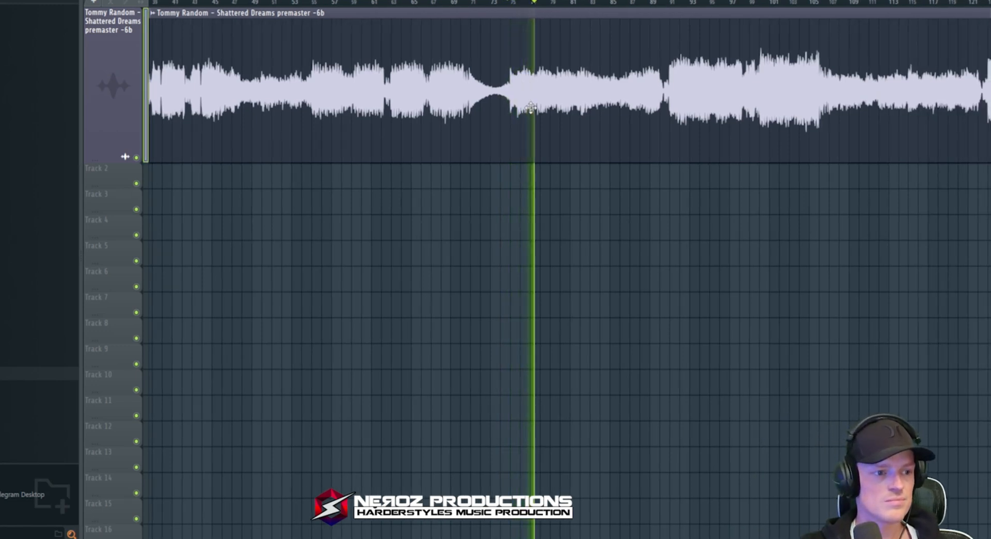
pyautogui.moveTo(604, 135); pyautogui.dragTo(509, 195)
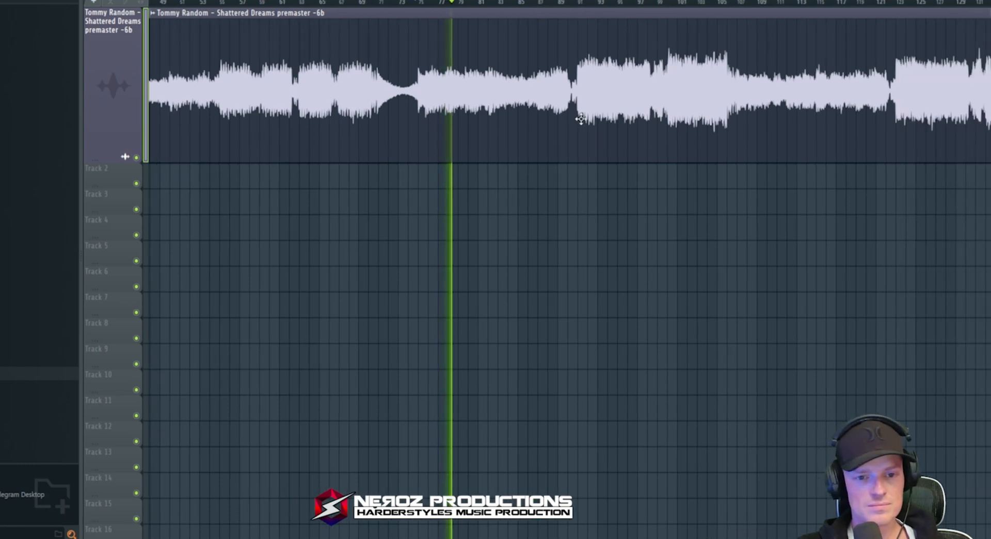
# - Skip playback to about bar 89, stop it, and show the whole track in the playlist
pyautogui.click(562, 3)
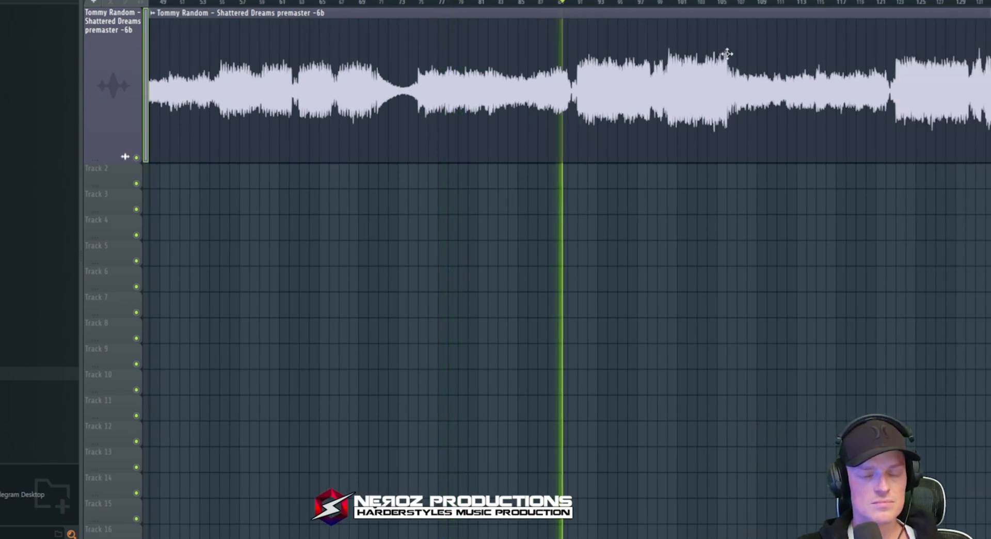
pyautogui.moveTo(576, 129); pyautogui.dragTo(532, 150)
pyautogui.press('space')
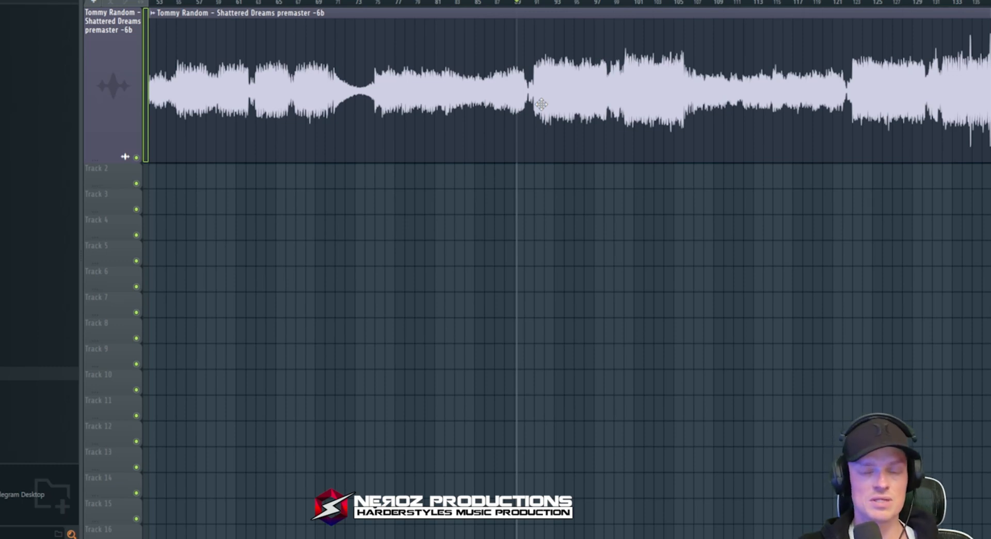
pyautogui.scroll(-2, 541, 105)
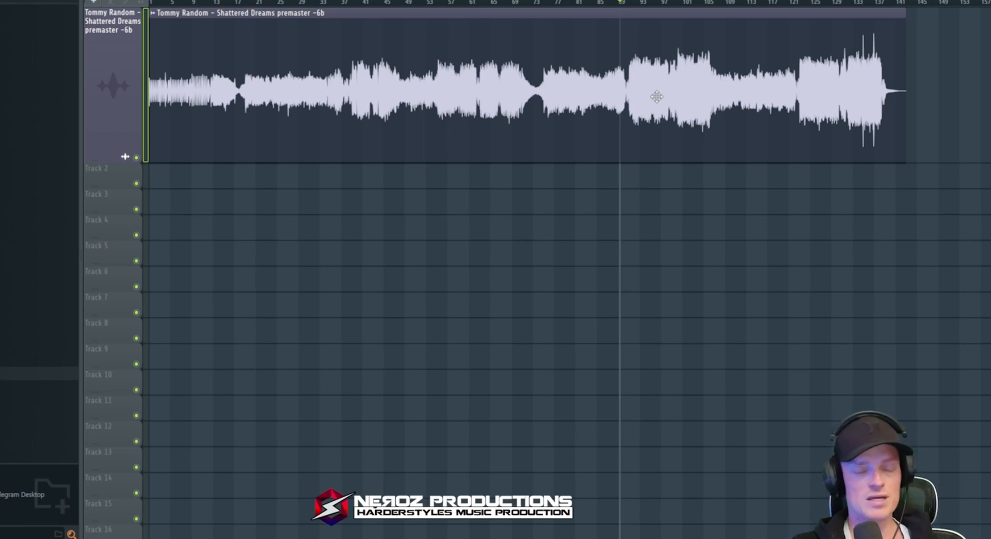
# - Play the premaster from about bar 97, listen through the short break into the louder section, and stop playback
pyautogui.click(672, 4)
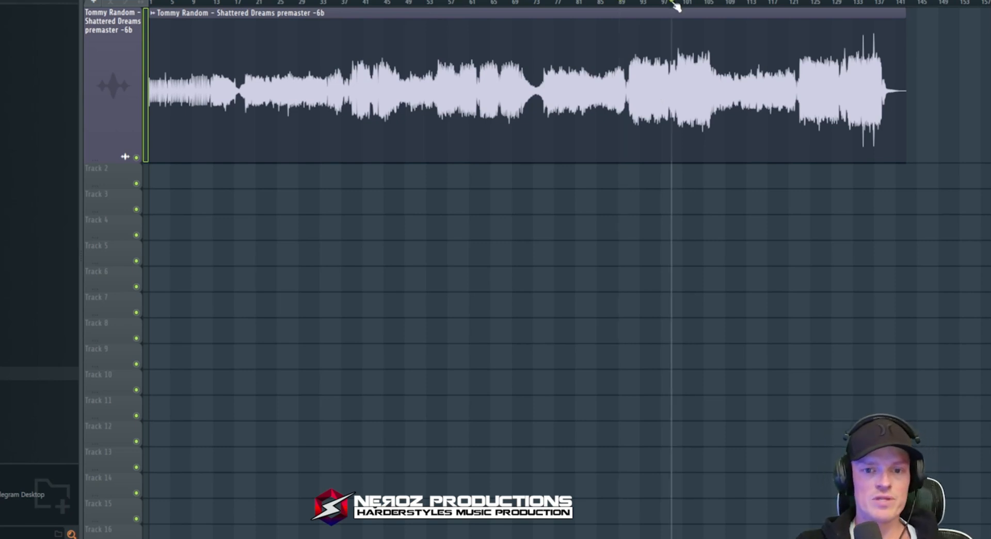
pyautogui.scroll(4, 683, 54)
pyautogui.scroll(-3, 572, 37)
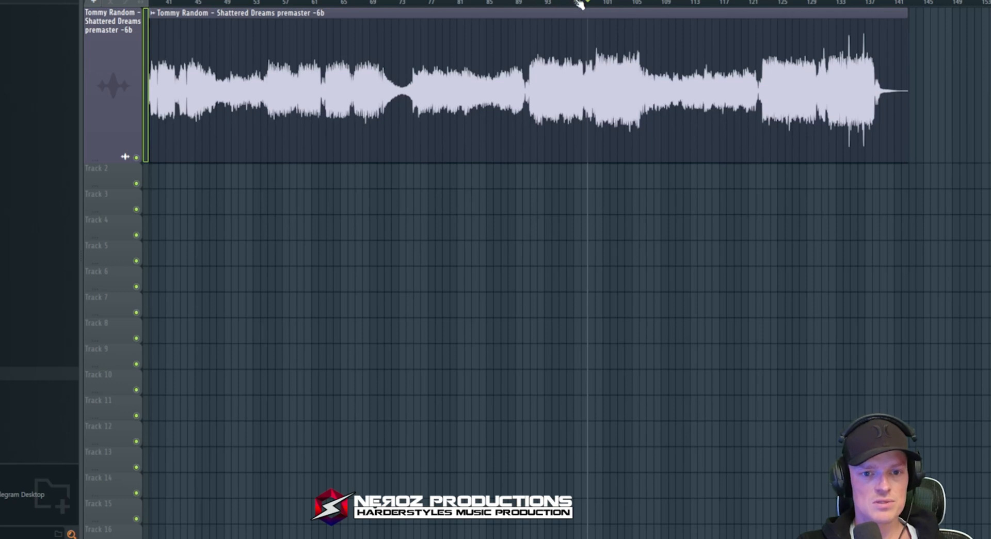
pyautogui.click(576, 3)
pyautogui.scroll(3, 595, 67)
pyautogui.moveTo(591, 81); pyautogui.dragTo(571, 82)
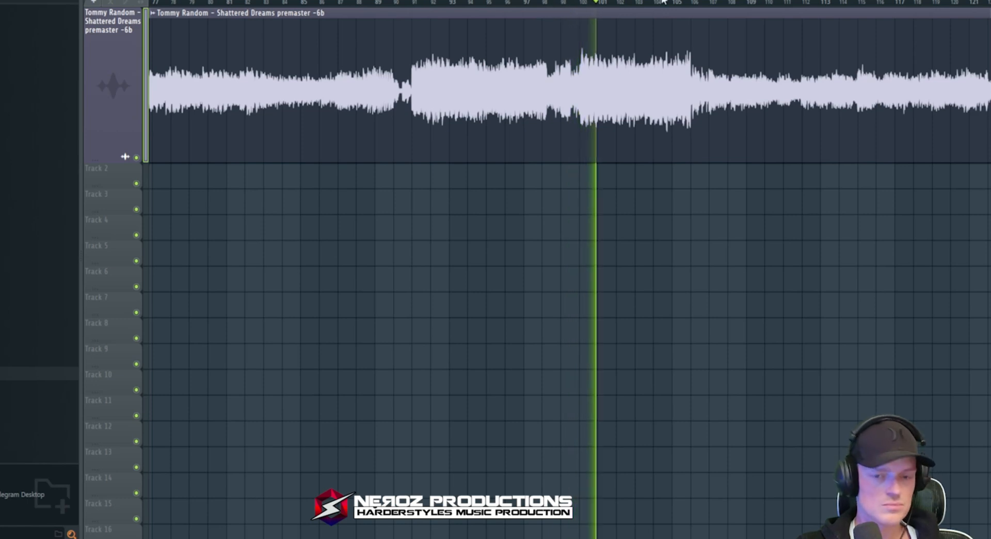
pyautogui.press('space')
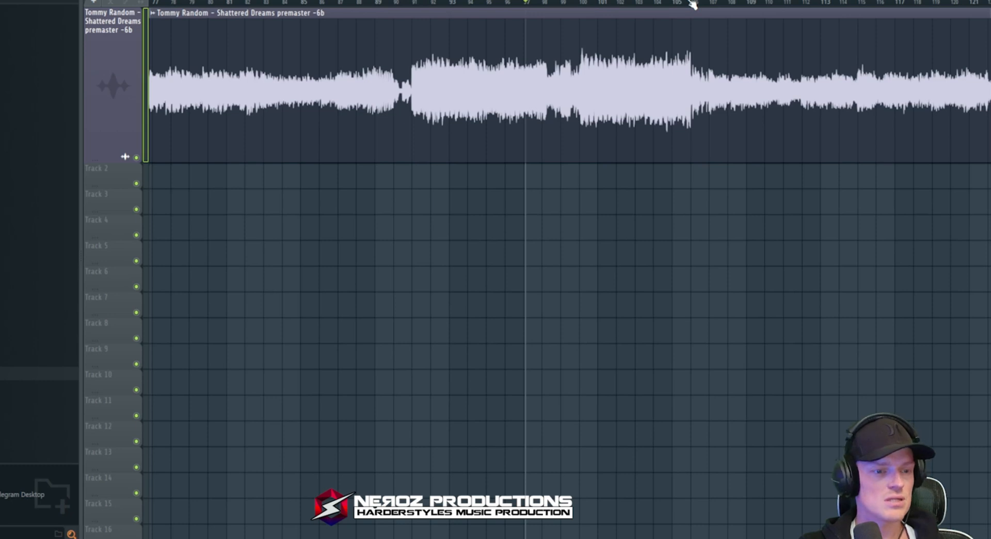
# - Play the final loud section from about bar 122 and stop near the first tall spike before bar 135
pyautogui.scroll(-4, 619, 67)
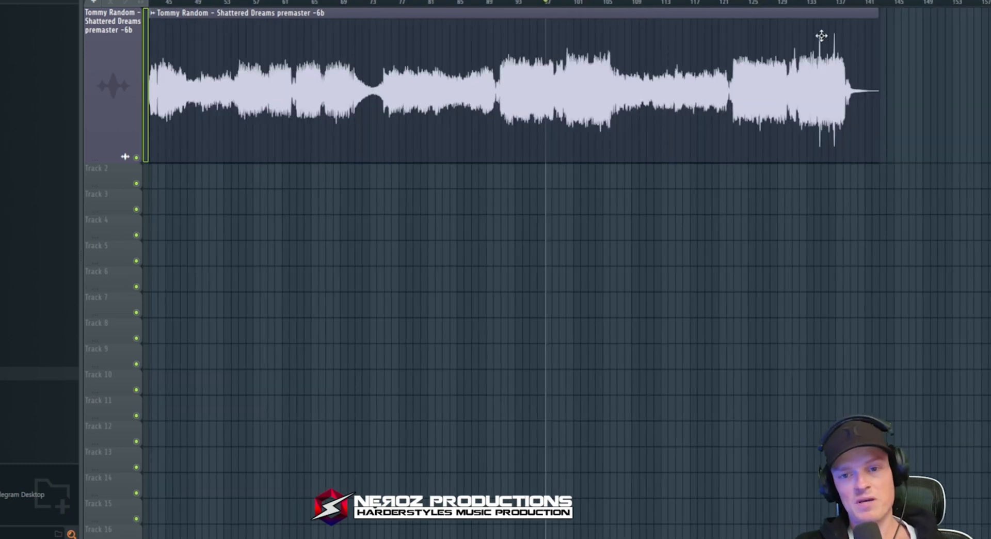
pyautogui.click(730, 2)
pyautogui.press('space')
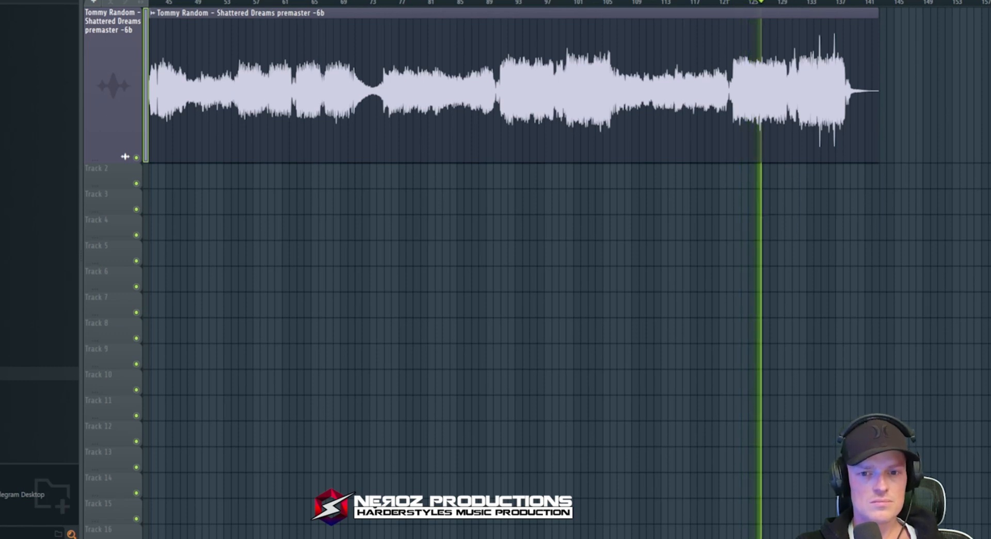
pyautogui.scroll(8, 818, 9)
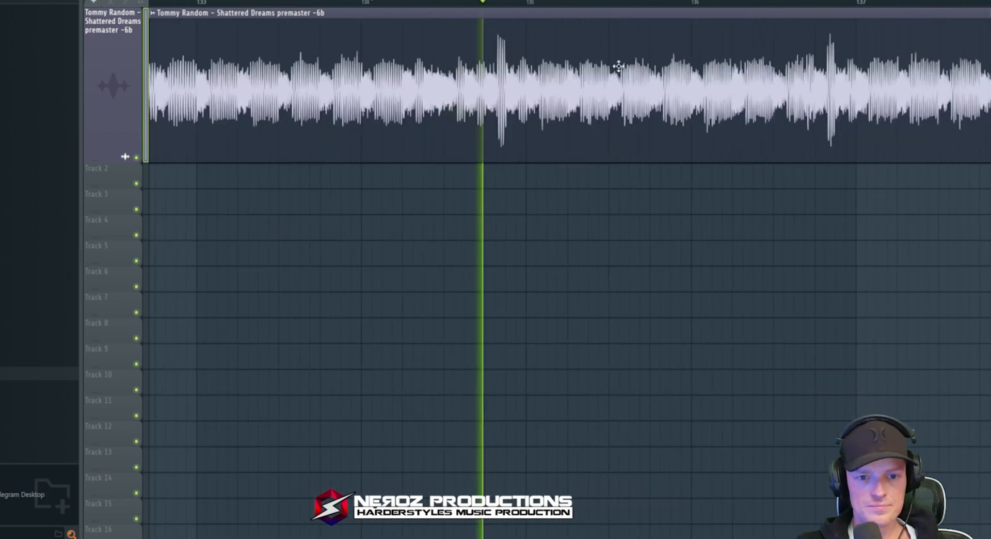
pyautogui.press('space')
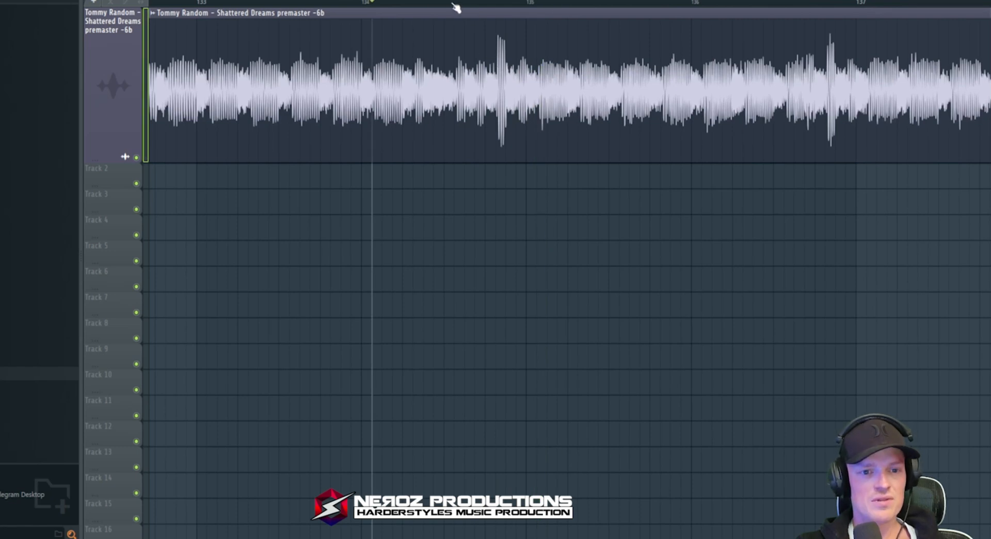
# - Loop about one bar around the first spike near bar 135, listen to it, and clear the time selection
pyautogui.moveTo(453, 5); pyautogui.dragTo(619, 5)
pyautogui.press('space')
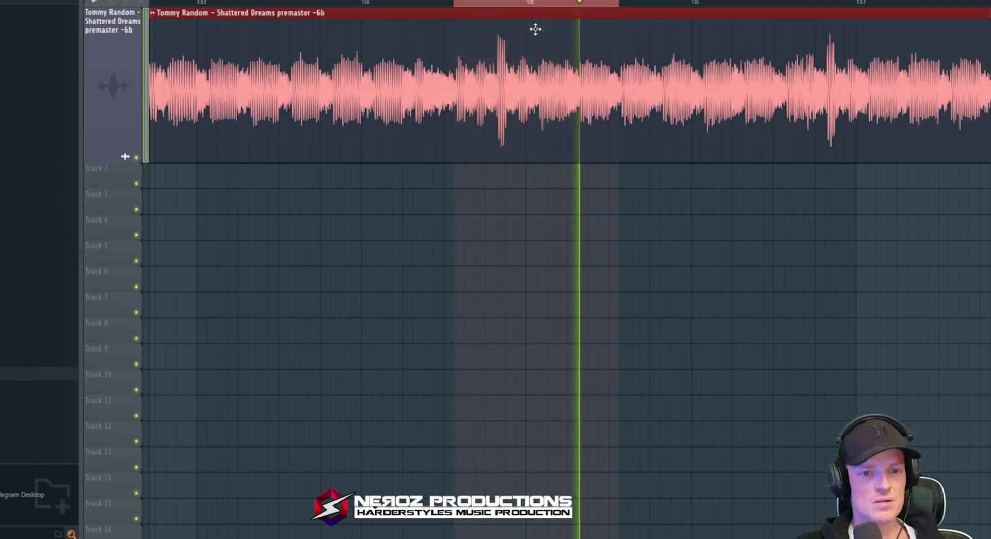
pyautogui.press('space')
pyautogui.scroll(-3, 492, 78)
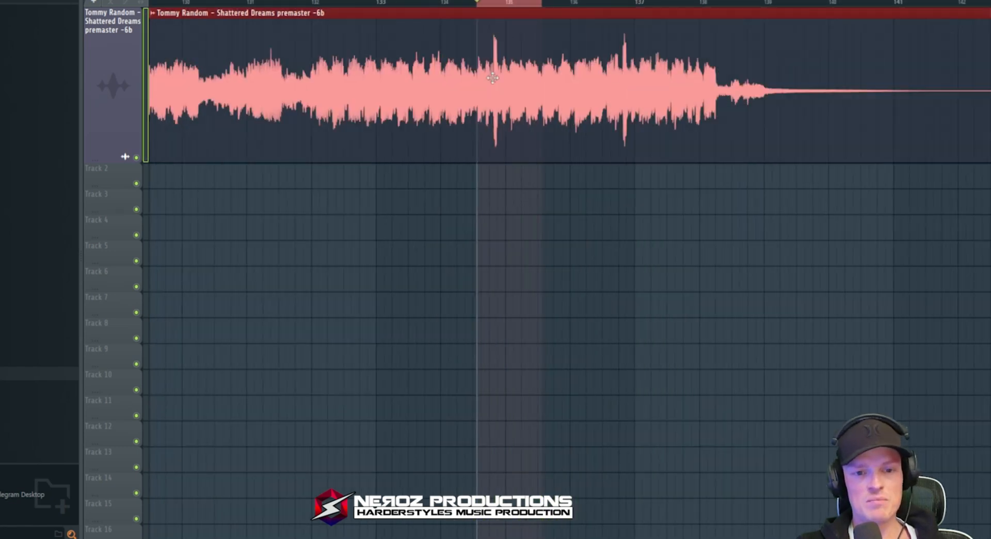
pyautogui.rightClick(545, 5)
# - Find the KICK BUILDER - 2024-Mar-22_2 recording and place it on Track 4 below the spike near bar 135
pyautogui.scroll(5, 482, 64)
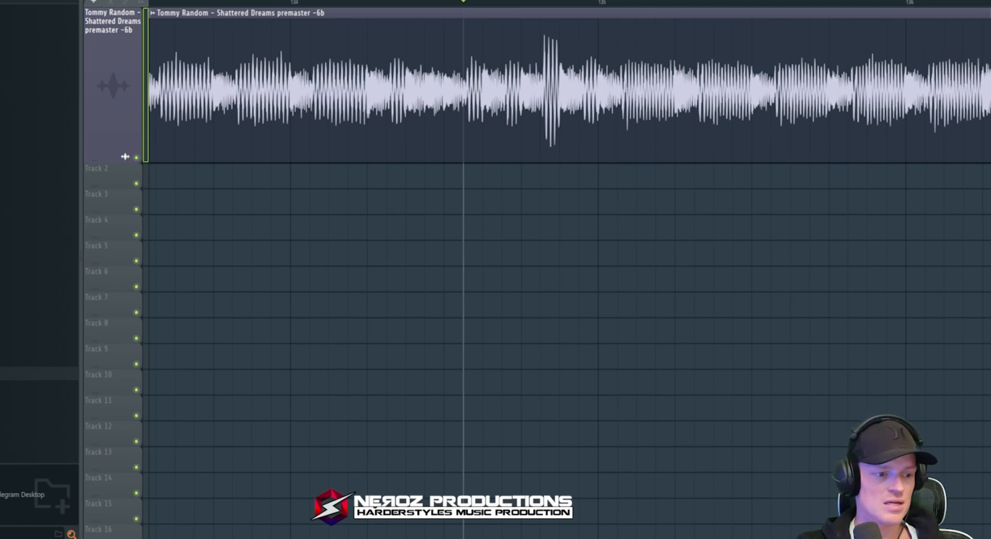
pyautogui.click(36, 345)
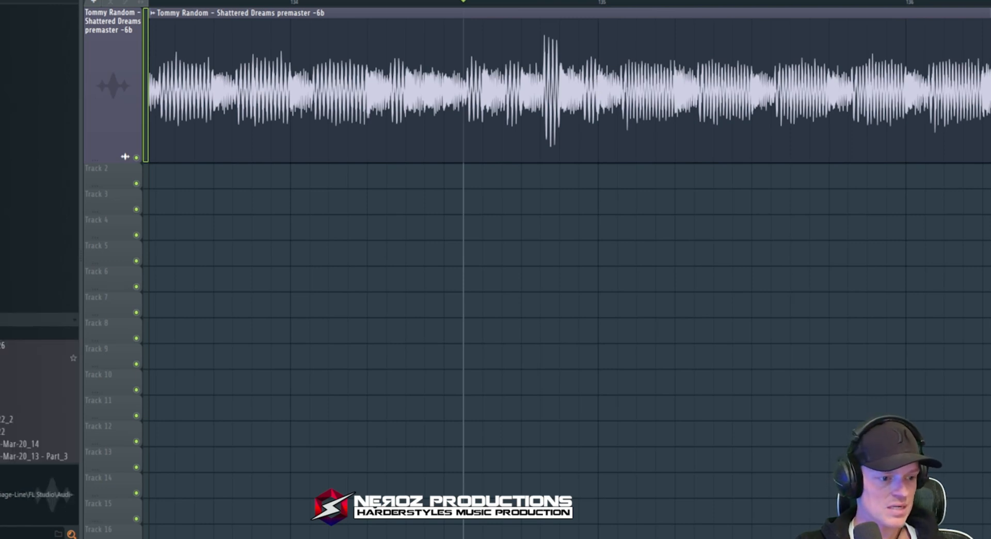
pyautogui.scroll(-4, 36, 352)
pyautogui.scroll(4, 37, 351)
pyautogui.click(37, 358)
pyautogui.click(36, 382)
pyautogui.click(36, 418)
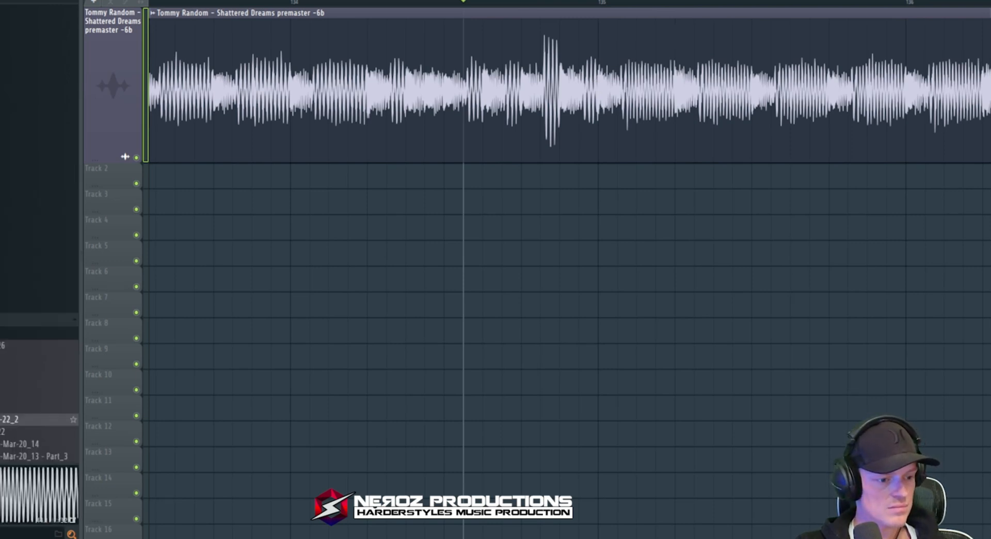
pyautogui.moveTo(44, 403); pyautogui.dragTo(497, 227)
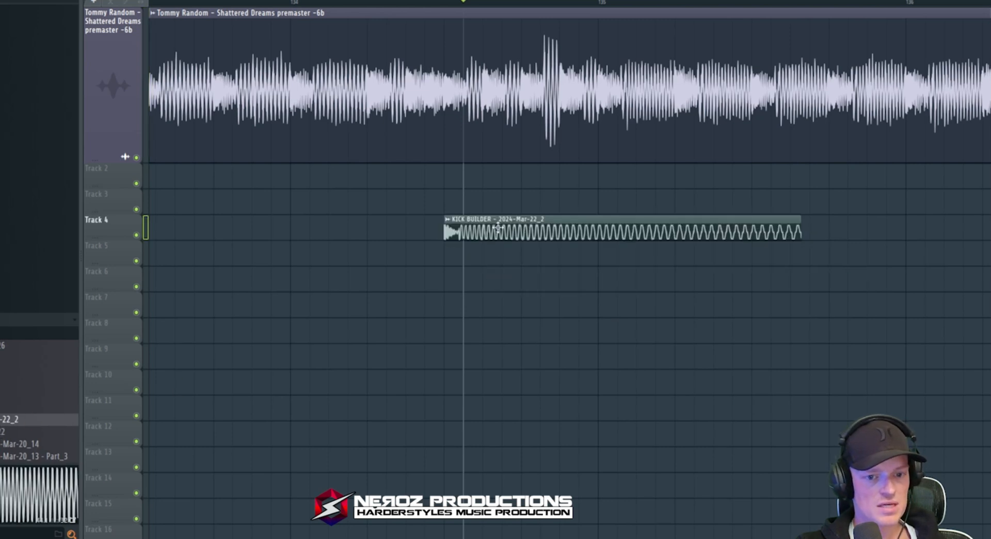
# - Shorten the kick clip and line up two copies on Track 3, trimming the first to end just before the second
pyautogui.moveTo(800, 224)
pyautogui.mouseDown()
pyautogui.moveTo(453, 221)
pyautogui.moveTo(645, 239)
pyautogui.mouseUp()
pyautogui.scroll(3, 541, 224)
pyautogui.scroll(3, 506, 234)
pyautogui.moveTo(501, 232); pyautogui.dragTo(491, 209)
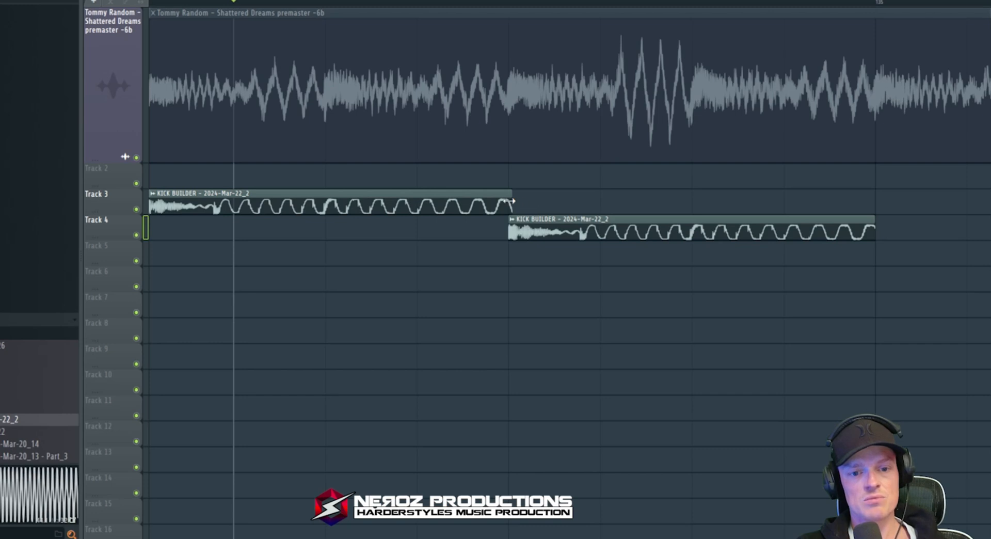
pyautogui.moveTo(511, 201); pyautogui.dragTo(504, 201)
pyautogui.moveTo(727, 232); pyautogui.dragTo(729, 204)
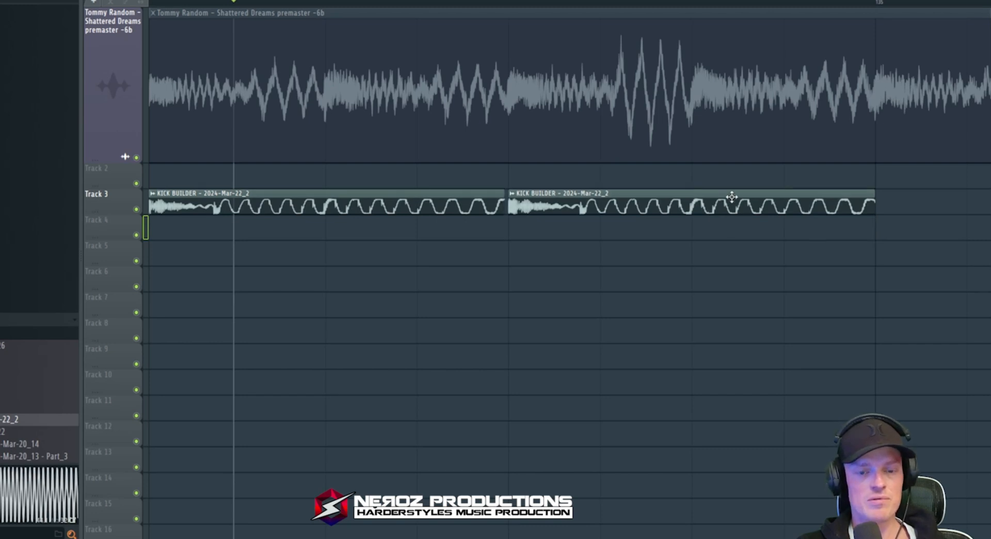
# - Delete both kick clips from Track 3 and unmute the premaster clip
pyautogui.scroll(-3, 732, 195)
pyautogui.rightClick(721, 207)
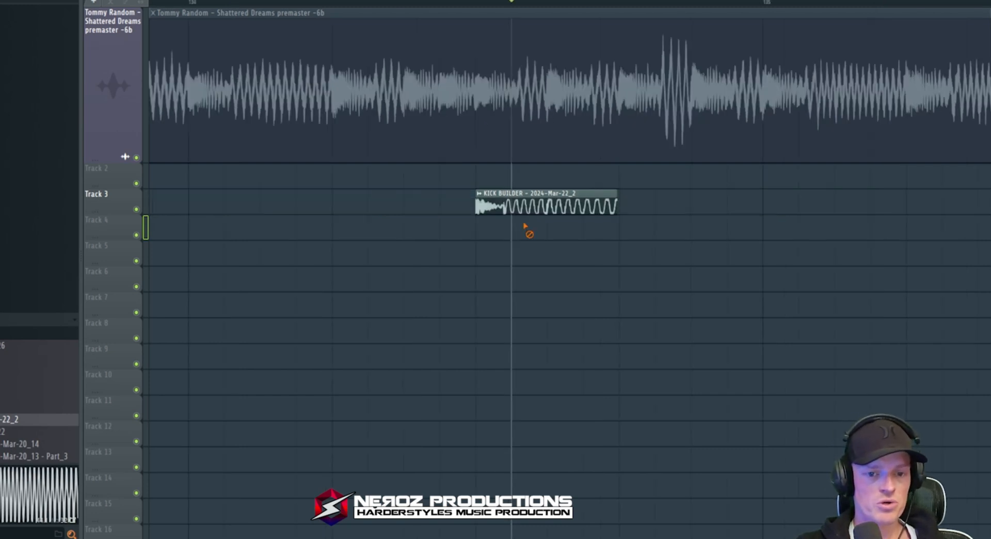
pyautogui.rightClick(507, 203)
pyautogui.scroll(-5, 720, 9)
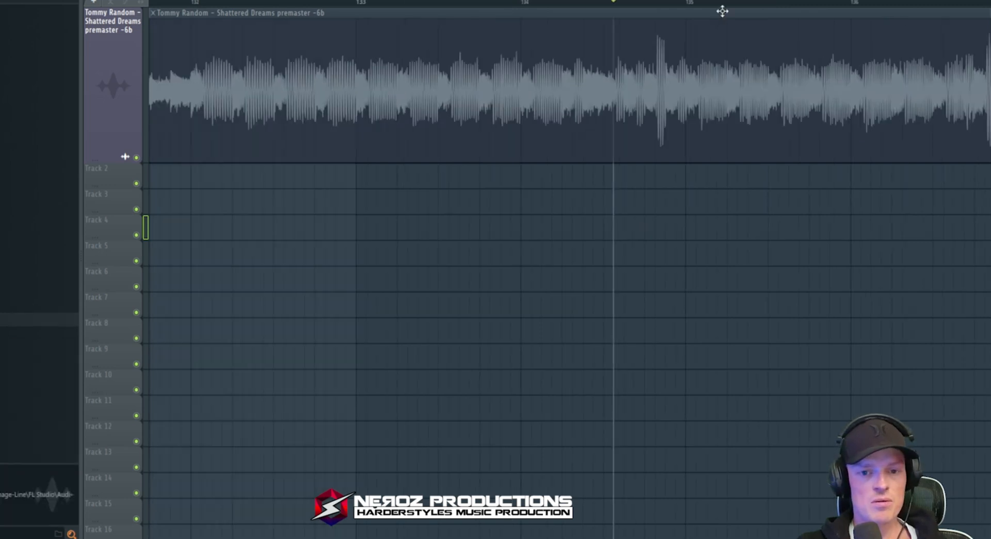
pyautogui.scroll(-10, 588, 254)
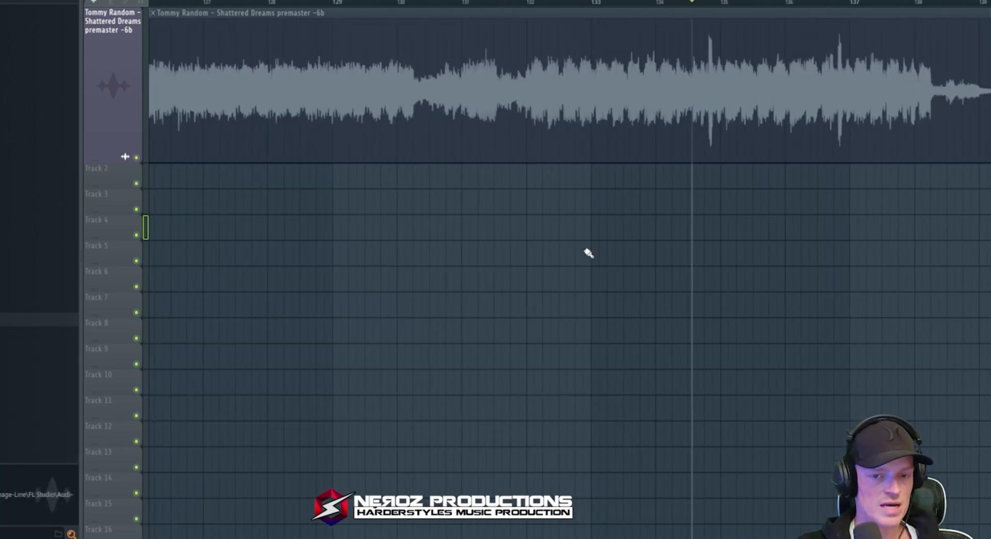
pyautogui.keyDown('alt'); pyautogui.rightClick(316, 157); pyautogui.keyUp('alt')
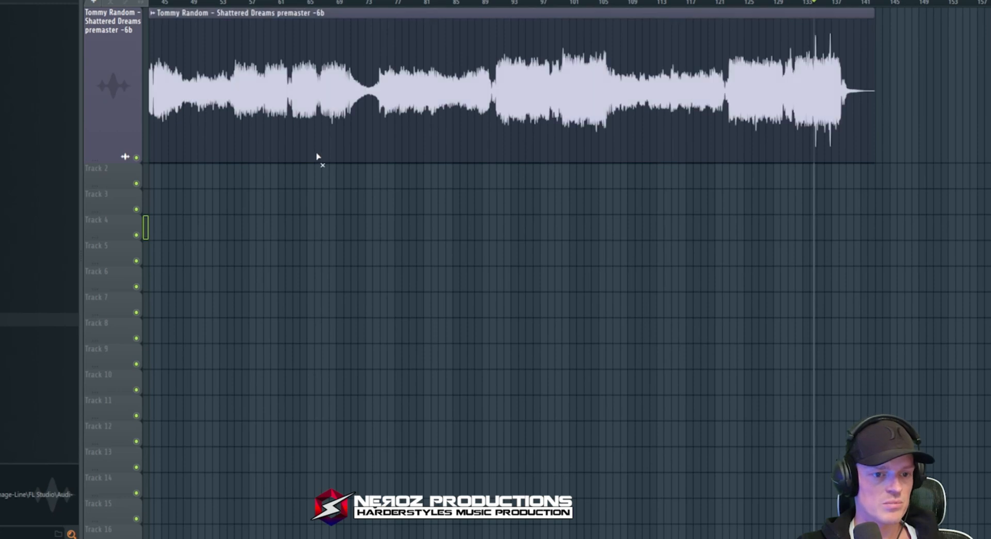
# - Load FabFilter Pro-Q 3 in slot 2 of the premaster's mixer track and rename it Stereo Cut
pyautogui.press('F9')
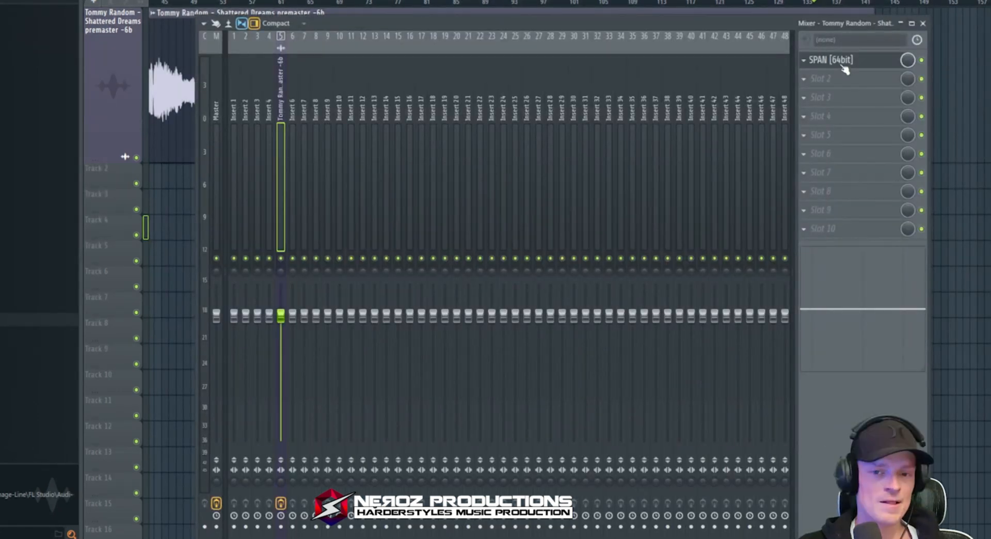
pyautogui.click(806, 81)
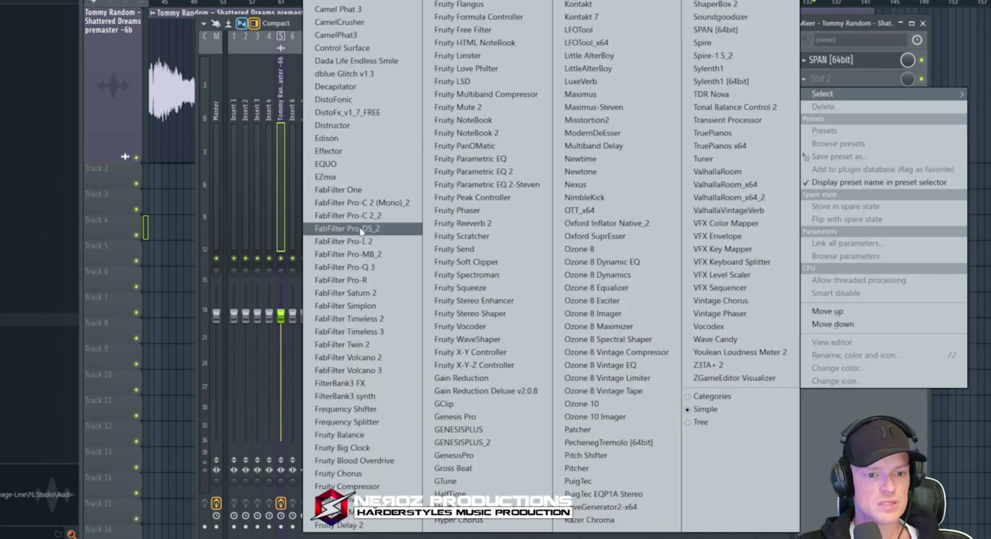
pyautogui.click(362, 261)
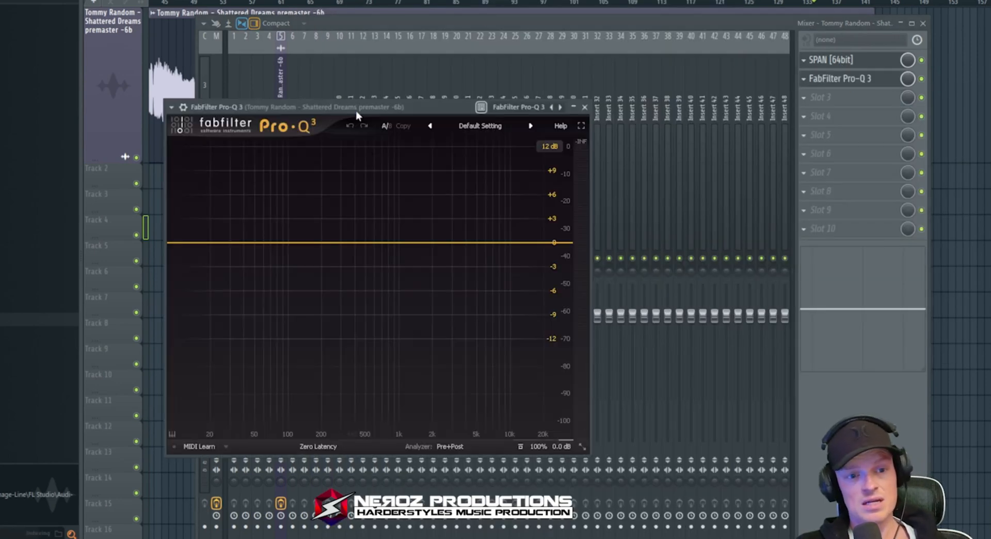
pyautogui.press('F2')
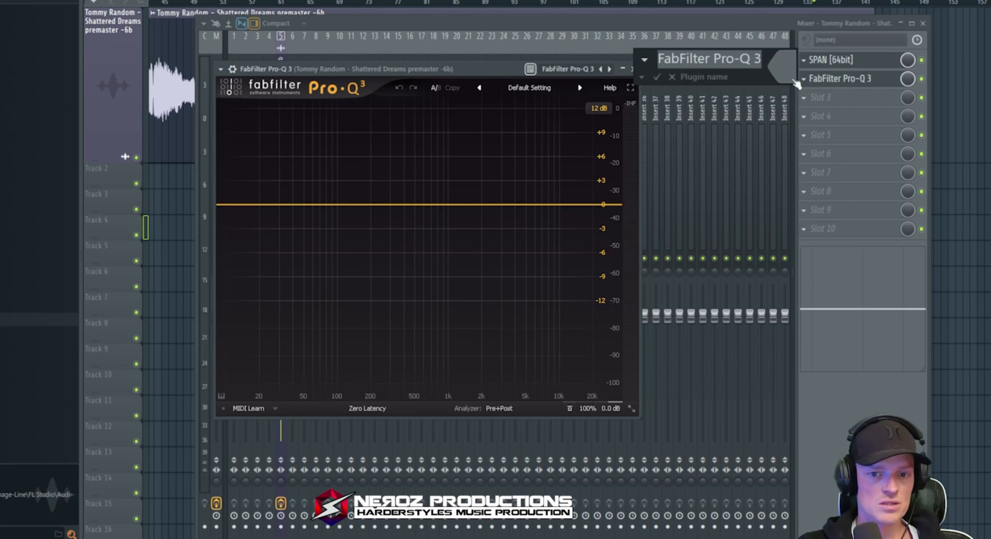
pyautogui.write('Stereo Cut')
pyautogui.press('Return')
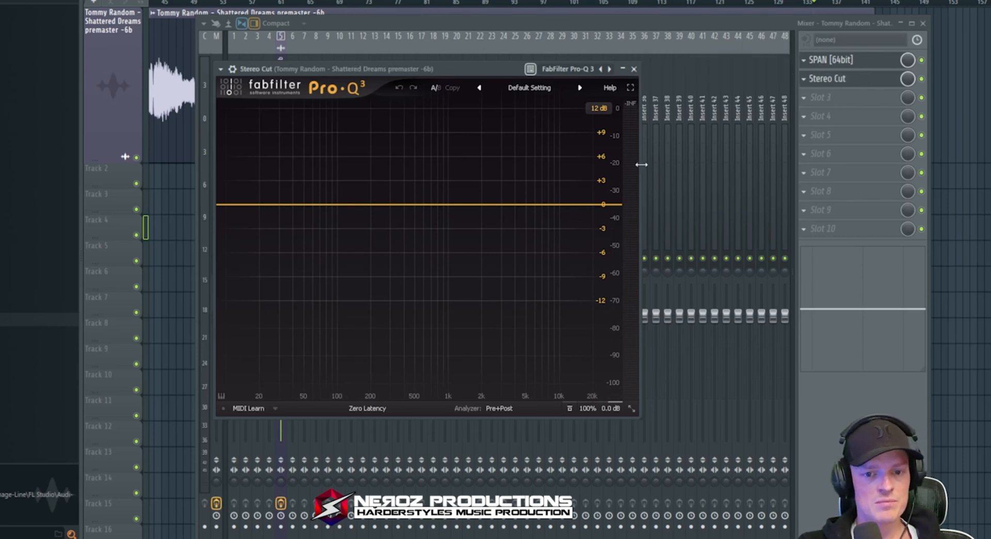
# - Widen the equalizer window and add a Low Cut band at about 50.8 Hz with its stereo placement set to Side
pyautogui.moveTo(642, 164); pyautogui.dragTo(895, 164)
pyautogui.moveTo(642, 62); pyautogui.dragTo(612, 38)
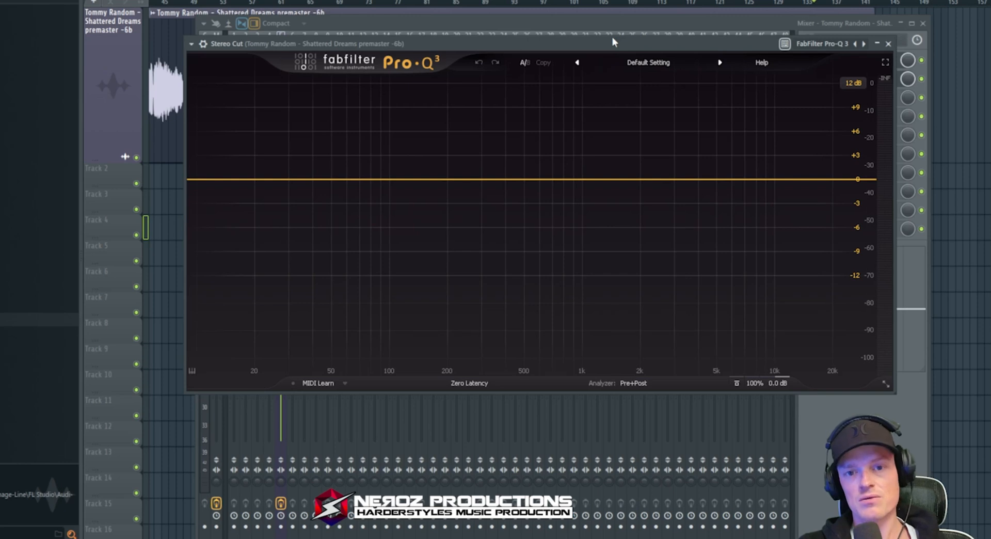
pyautogui.doubleClick(332, 179)
pyautogui.rightClick(332, 179)
pyautogui.moveTo(392, 230)
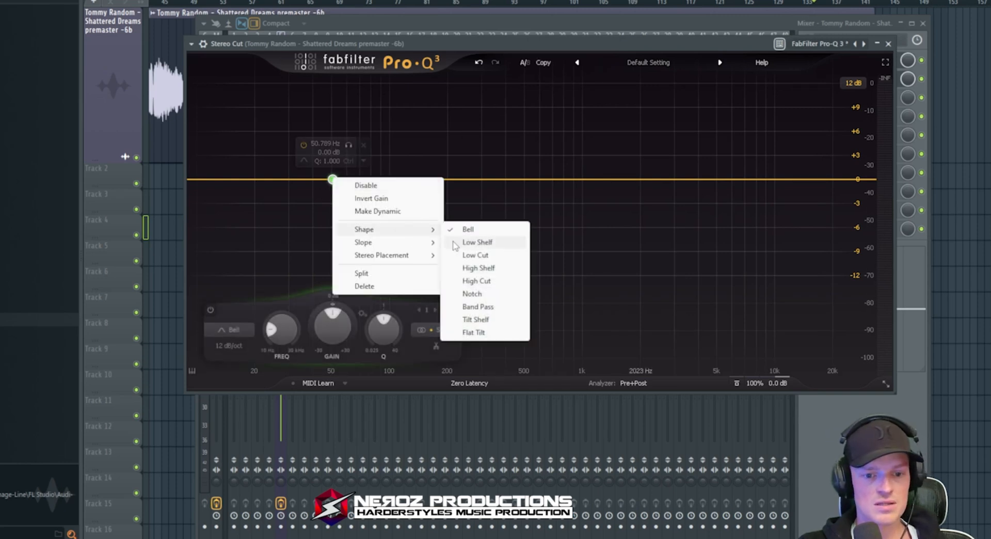
pyautogui.click(475, 255)
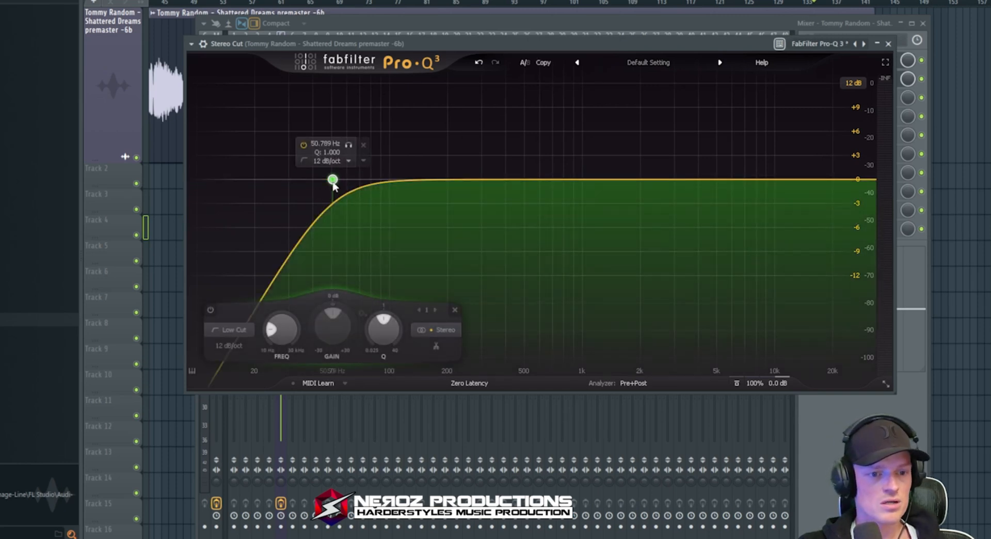
pyautogui.rightClick(332, 181)
pyautogui.moveTo(392, 228)
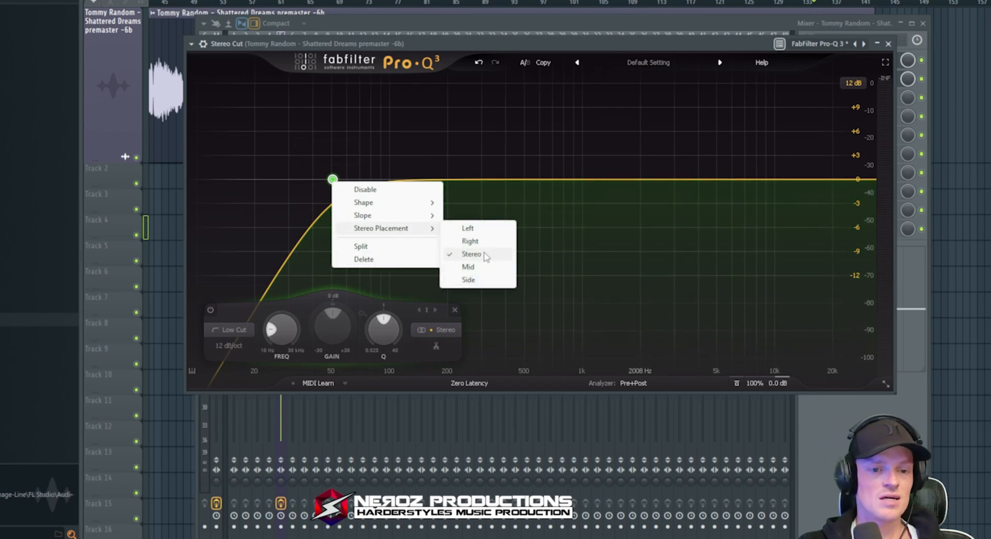
pyautogui.click(468, 280)
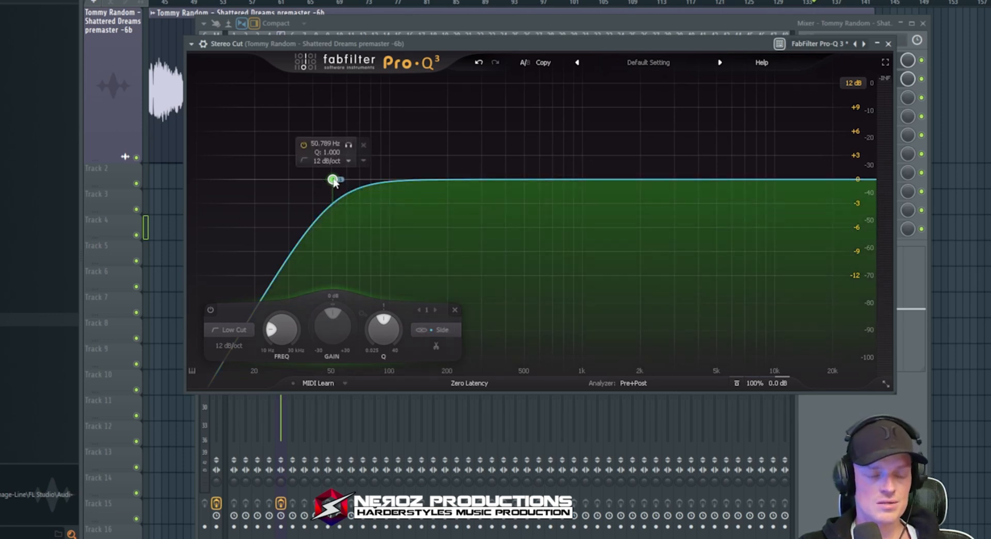
# - During playback, set the side low cut to 36 dB/oct at about 206 Hz, soloing the band to find the frequency, and close the equalizer
pyautogui.press('space')
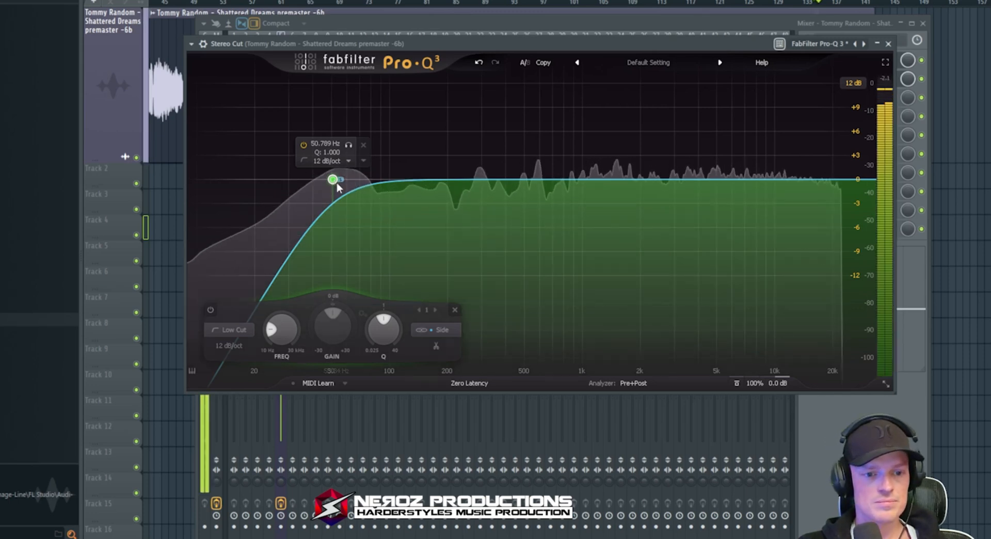
pyautogui.moveTo(334, 180); pyautogui.dragTo(496, 178)
pyautogui.scroll(4, 537, 178)
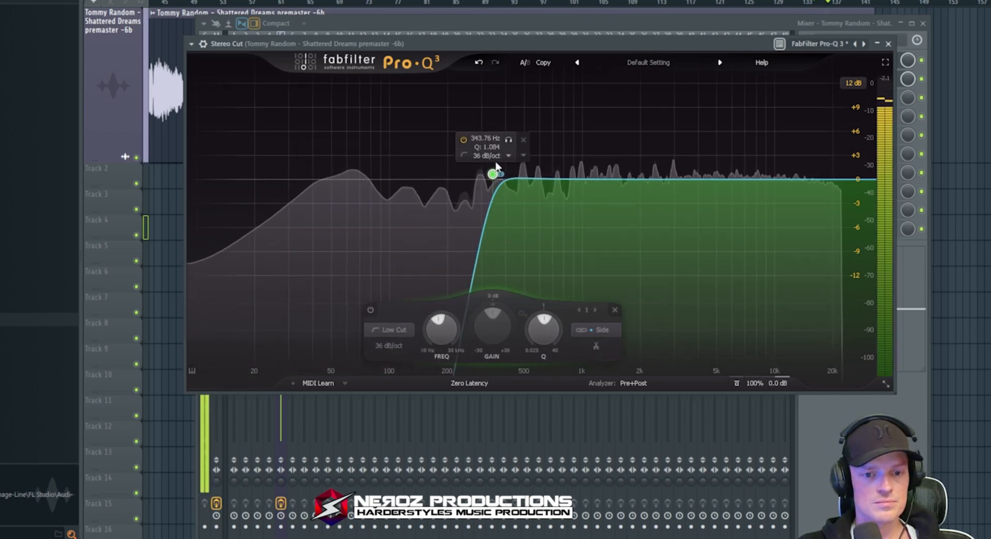
pyautogui.click(508, 140)
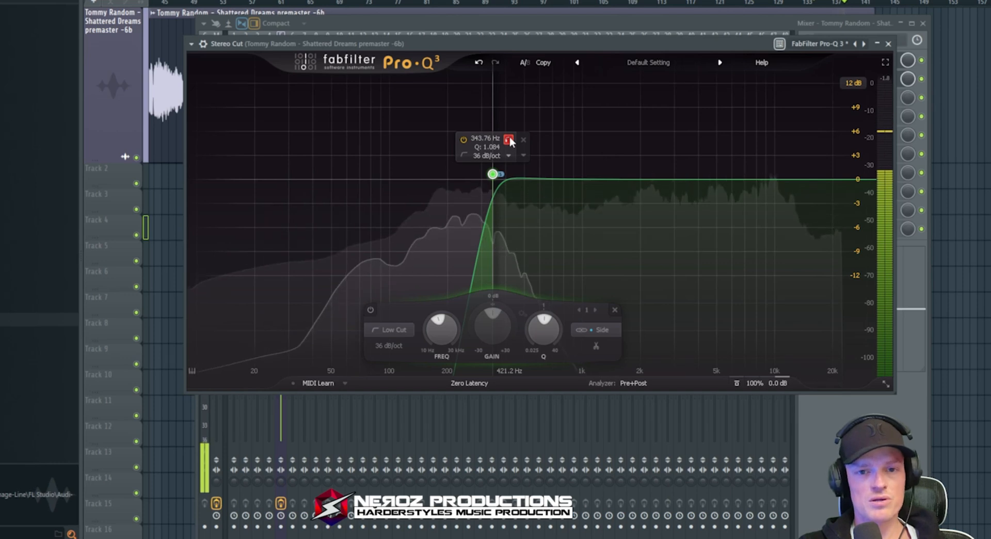
pyautogui.moveTo(509, 141); pyautogui.dragTo(463, 147)
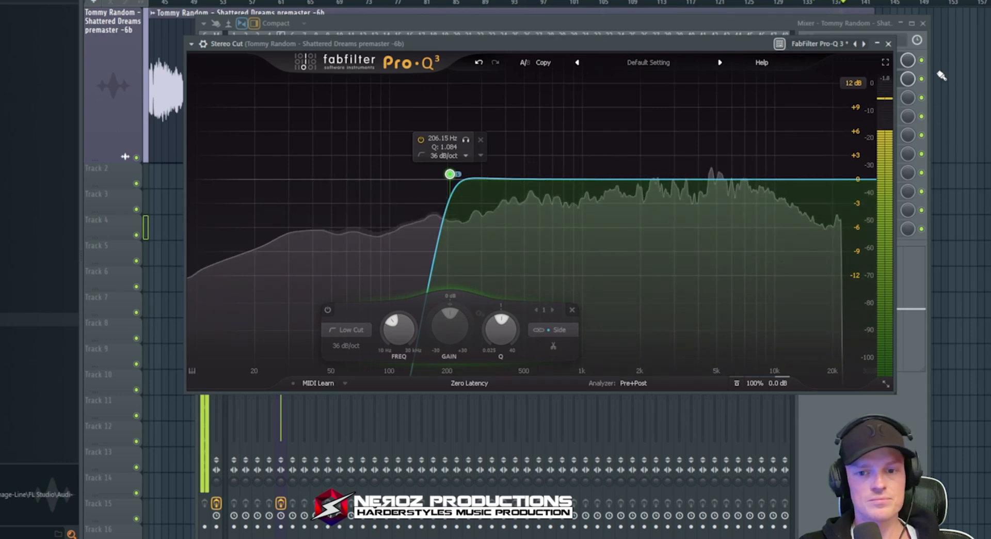
pyautogui.click(888, 44)
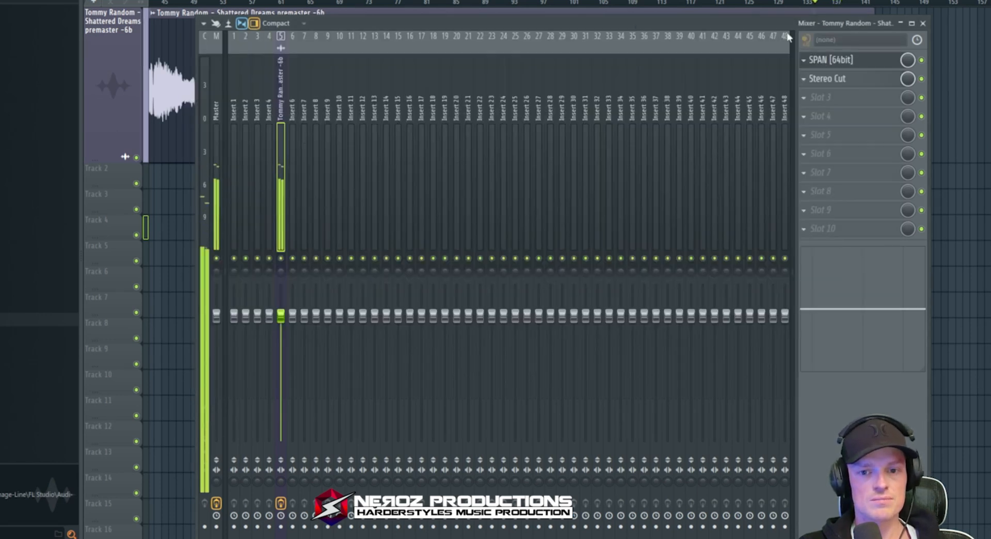
# - Load FabFilter Pro-Q 3 in slot 3 of the premaster's mixer track and rename it SUB Dip
pyautogui.moveTo(570, 24); pyautogui.dragTo(558, 17)
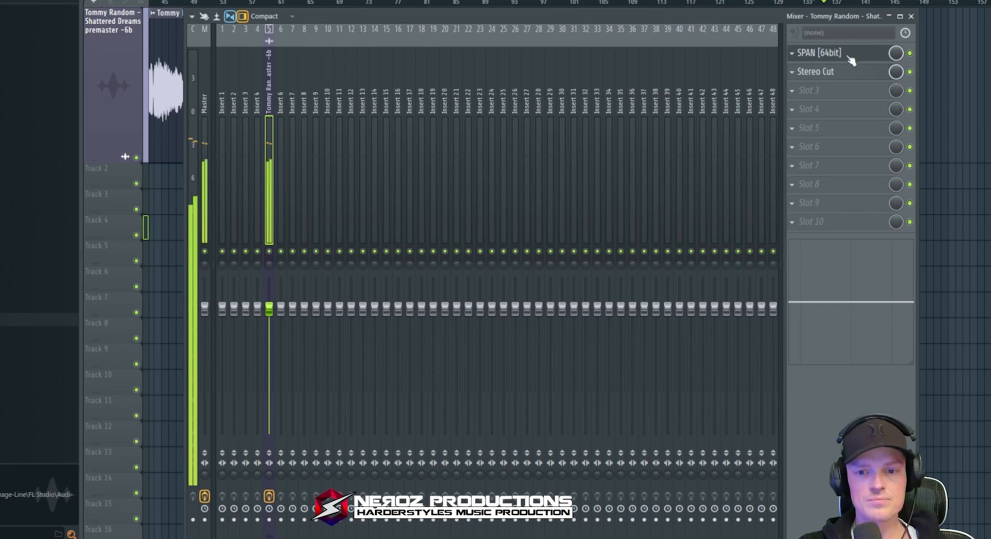
pyautogui.click(795, 94)
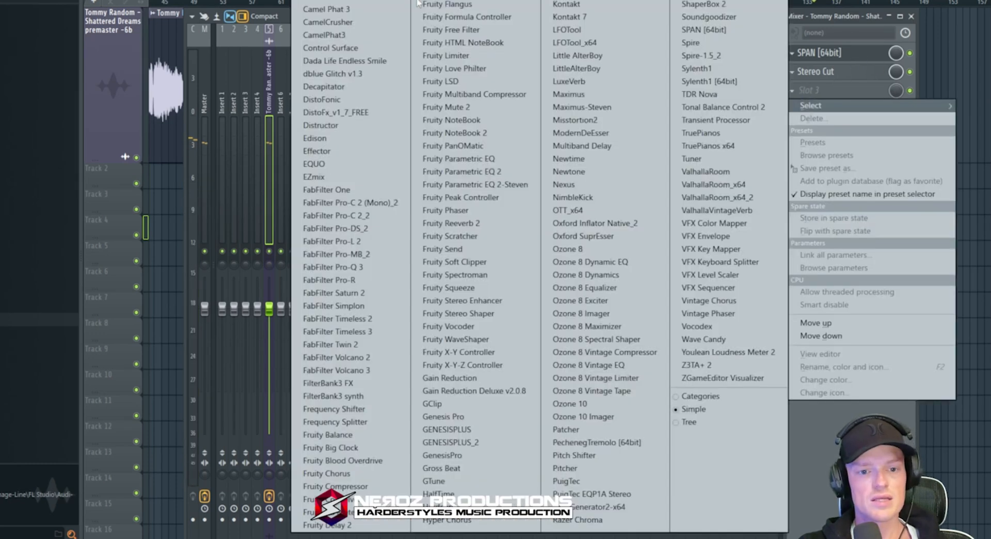
pyautogui.click(394, 267)
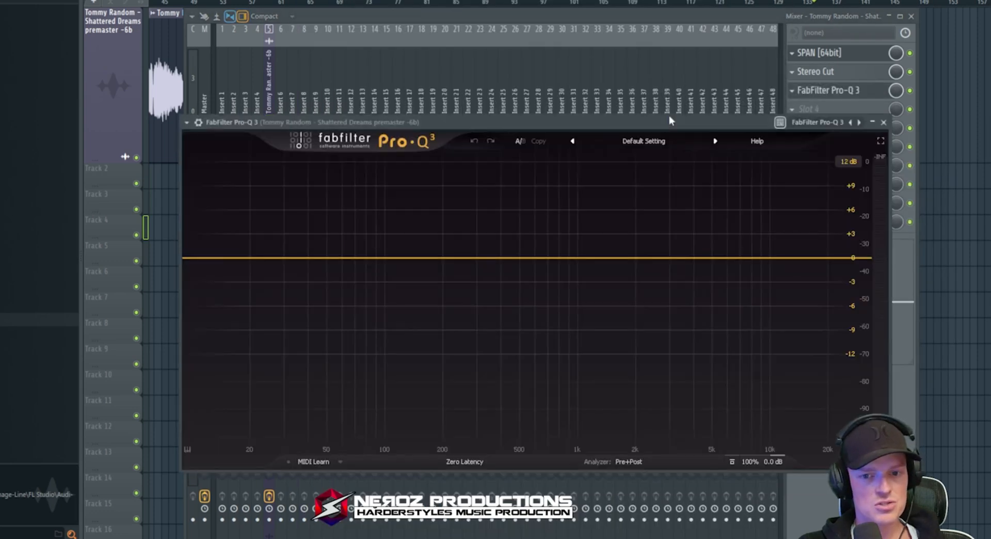
pyautogui.press('F2')
pyautogui.write('SU')
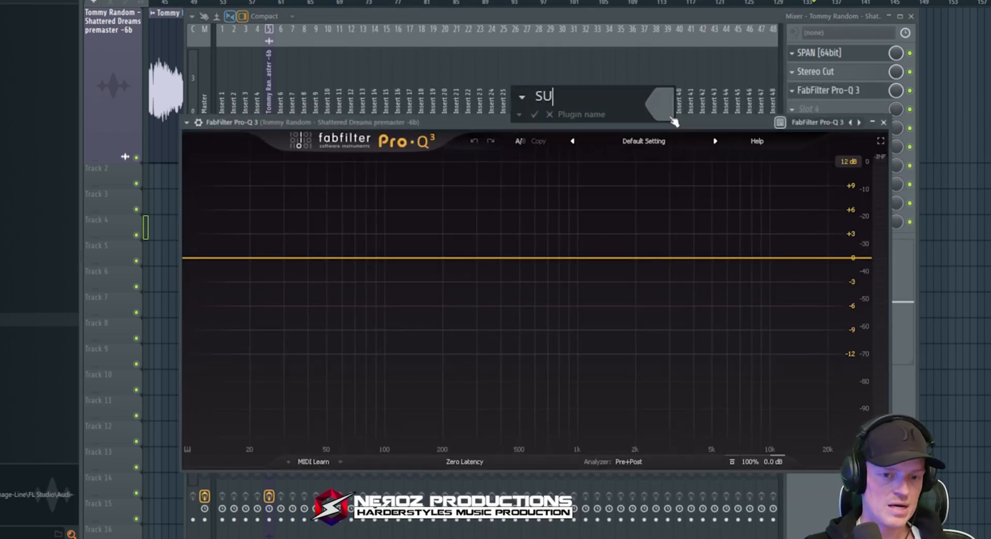
pyautogui.write('B Dip')
pyautogui.press('Return')
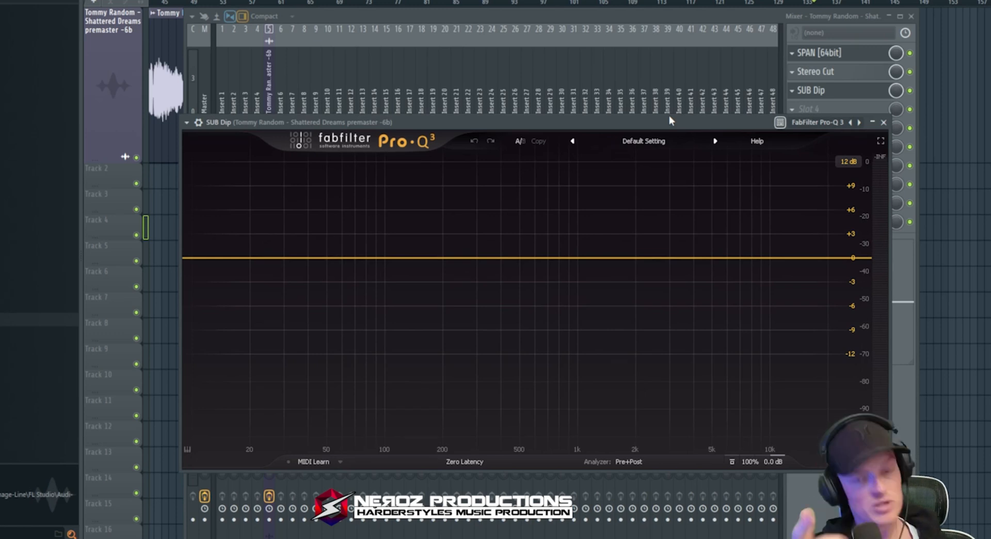
# - Add a bell band at about 143 Hz in SUB Dip and check the spectrum in SPAN while playing from about bar 55
pyautogui.moveTo(404, 258); pyautogui.dragTo(414, 257)
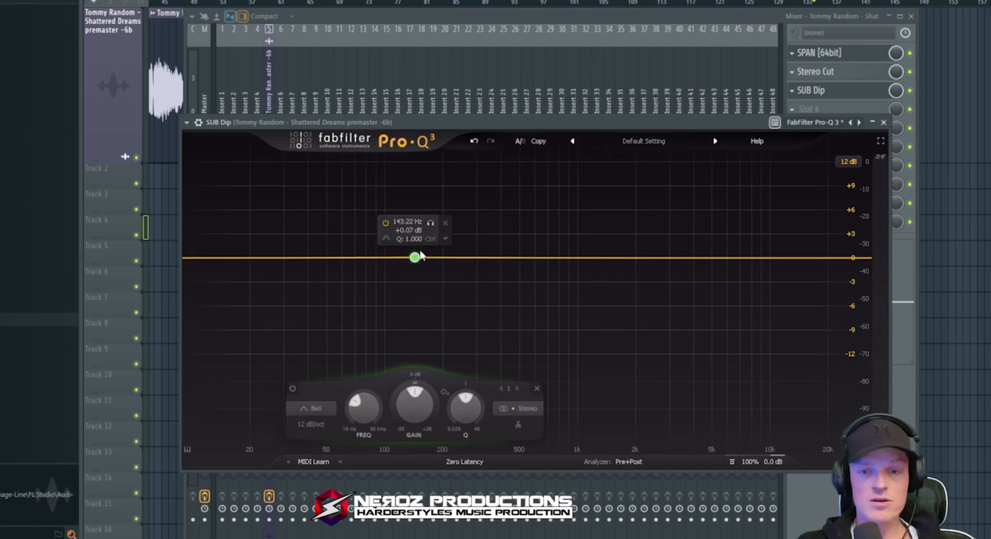
pyautogui.click(911, 16)
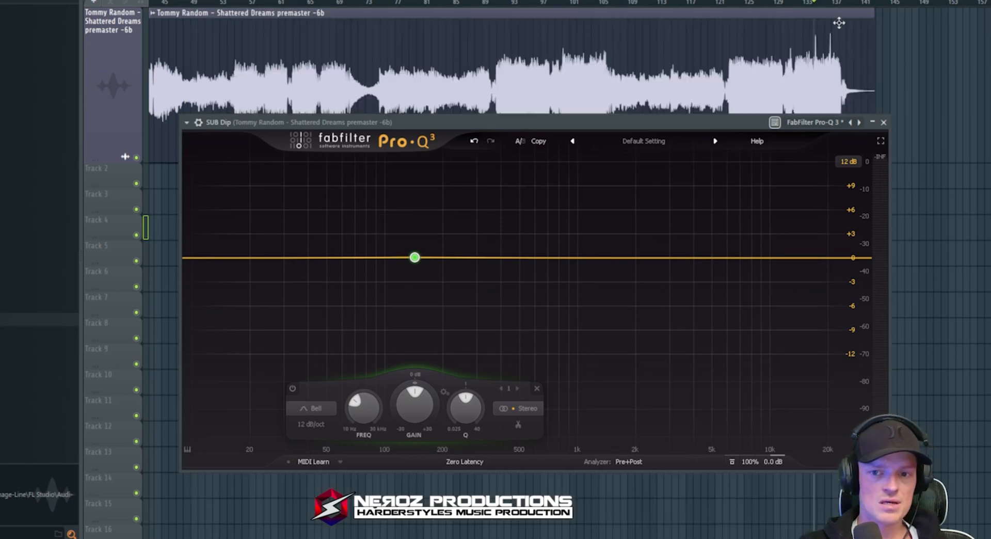
pyautogui.click(235, 4)
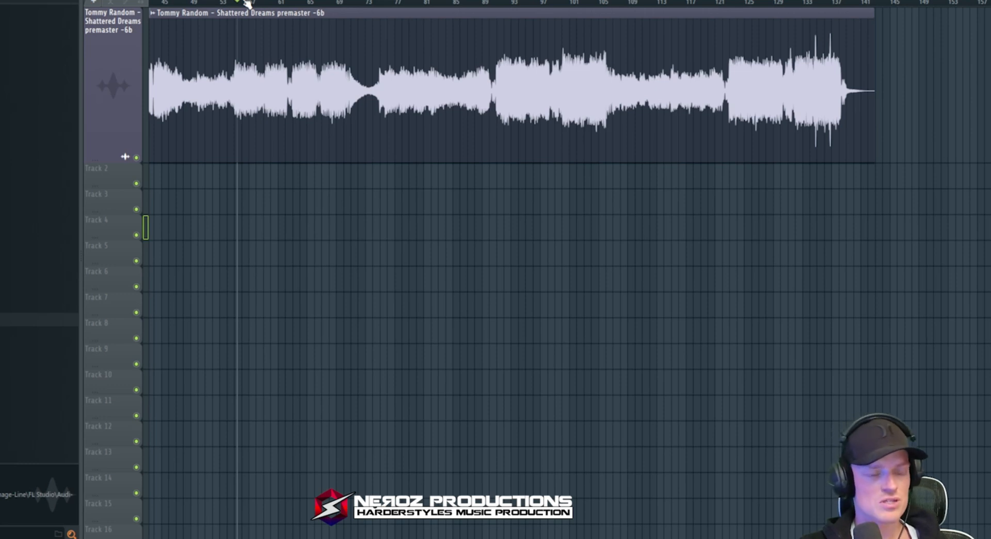
pyautogui.press('F9')
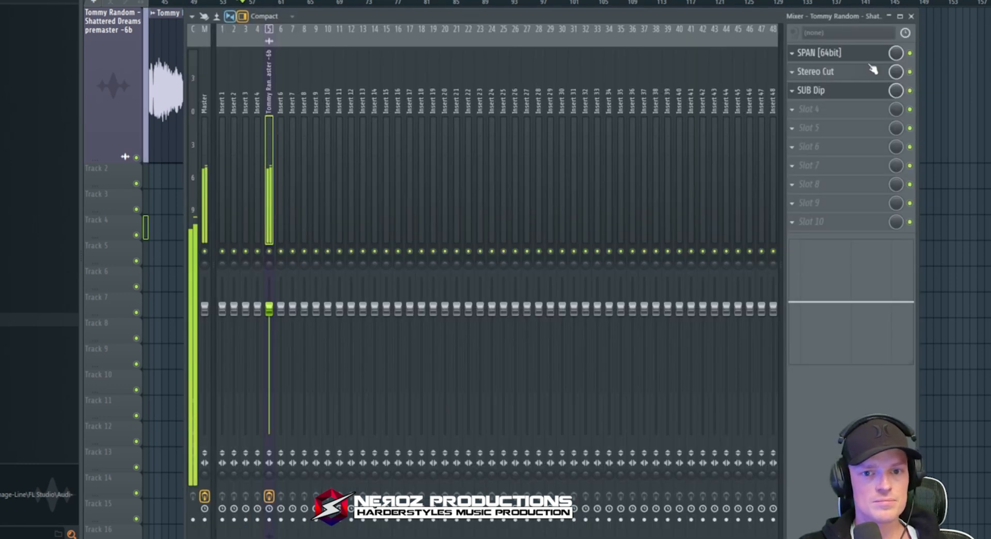
pyautogui.click(855, 56)
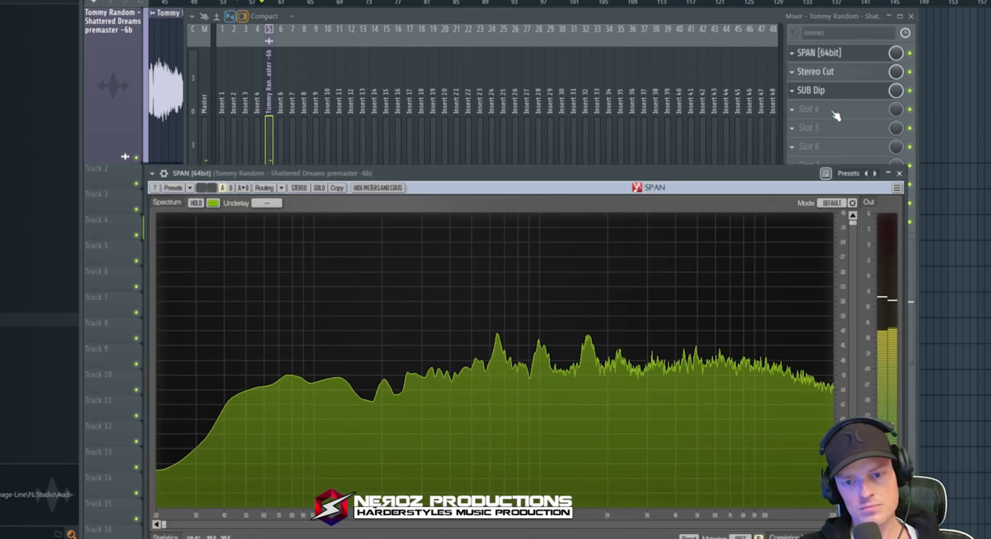
# - Pull the SUB Dip bell band down into a cut and narrow it to a Q of about 4.29
pyautogui.click(843, 93)
pyautogui.click(843, 93)
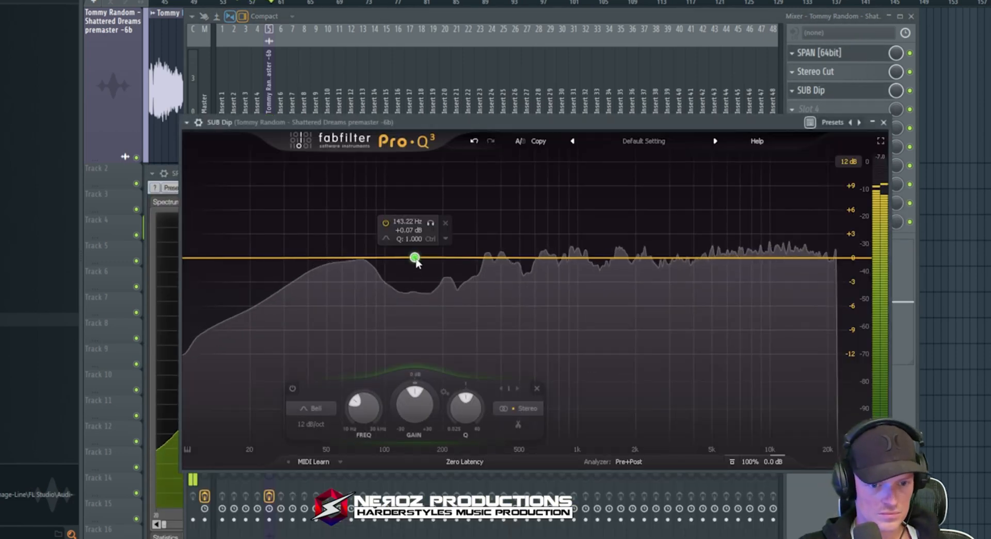
pyautogui.moveTo(413, 258); pyautogui.dragTo(489, 309)
pyautogui.scroll(5, 423, 289)
# - Select about bars 54 to 70 of the premaster in the playlist as the playback loop
pyautogui.press('F5')
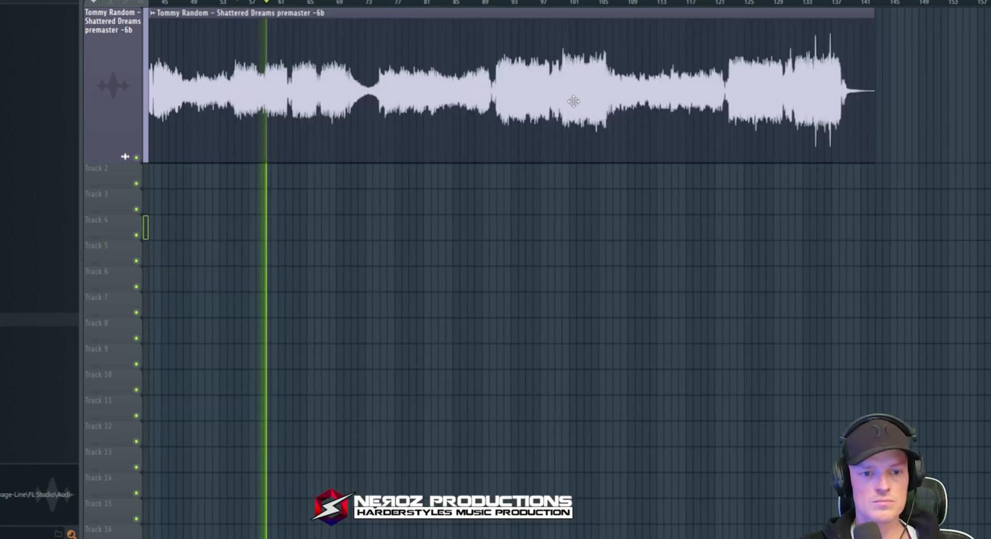
pyautogui.scroll(3, 231, 57)
pyautogui.click(240, 3)
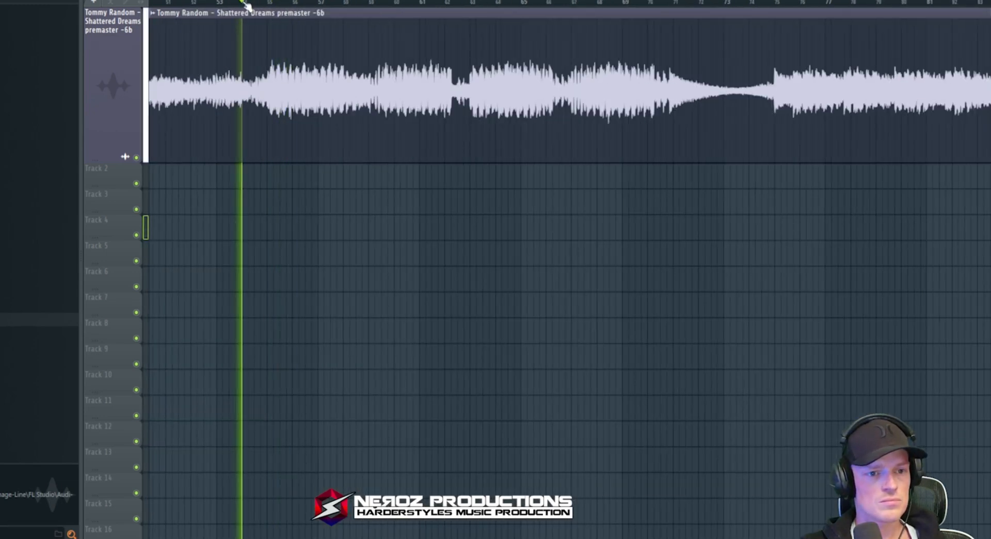
pyautogui.moveTo(251, 3); pyautogui.dragTo(741, 4)
# - Compare the looped section with the SUB Dip equalizer bypassed and enabled
pyautogui.press('F9')
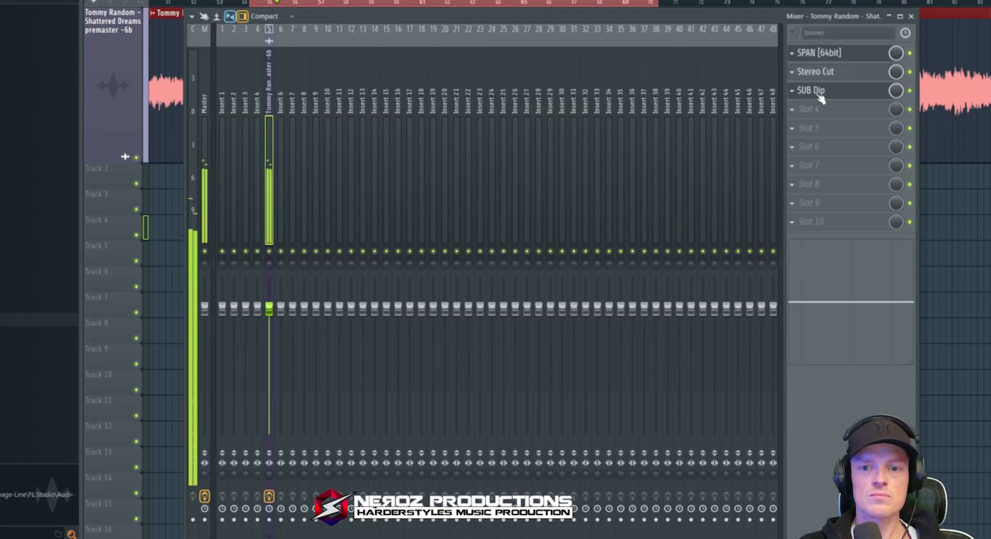
pyautogui.click(910, 92)
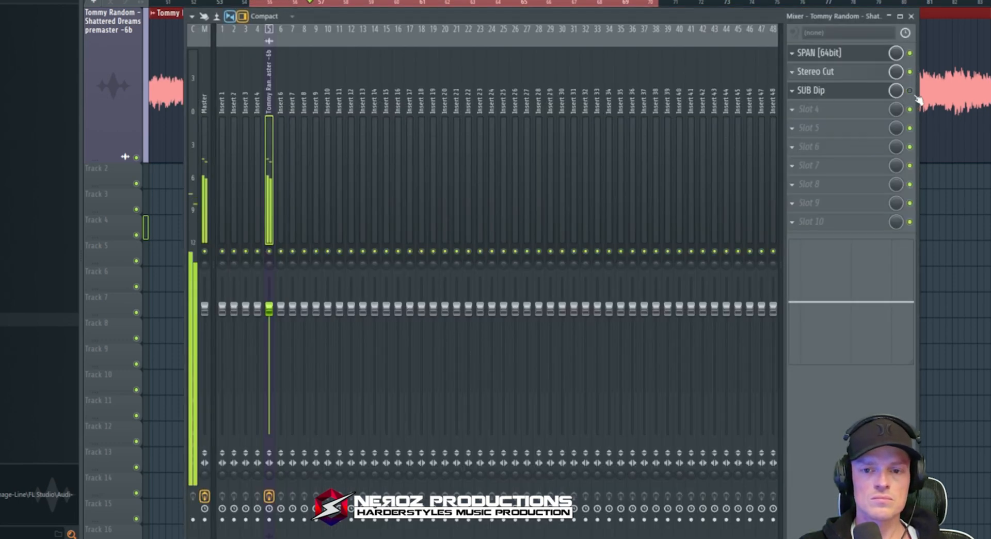
pyautogui.click(916, 96)
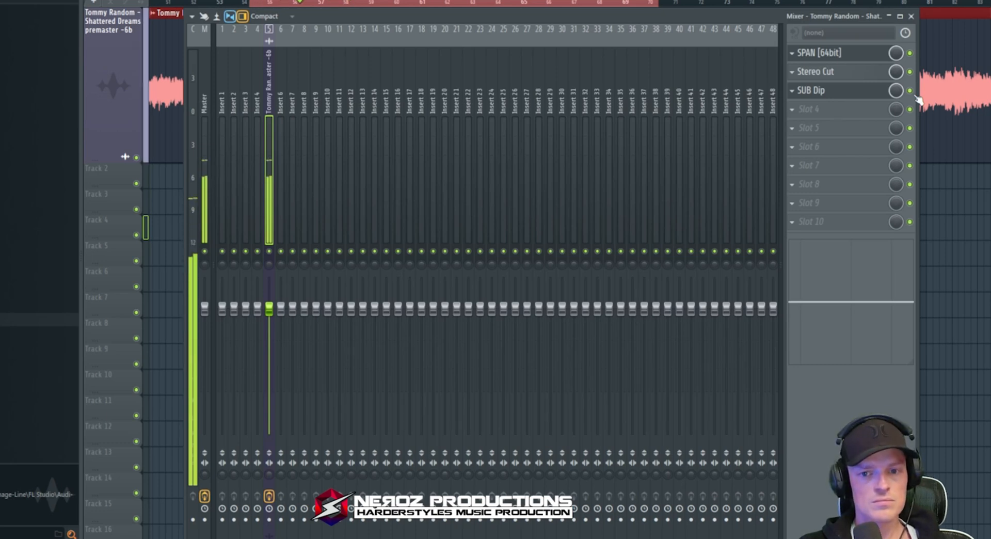
pyautogui.click(911, 92)
# - Try the SUB Dip band at about 188 Hz and -4.24 dB, comparing it bypassed and enabled
pyautogui.click(868, 95)
pyautogui.moveTo(492, 309); pyautogui.dragTo(446, 293)
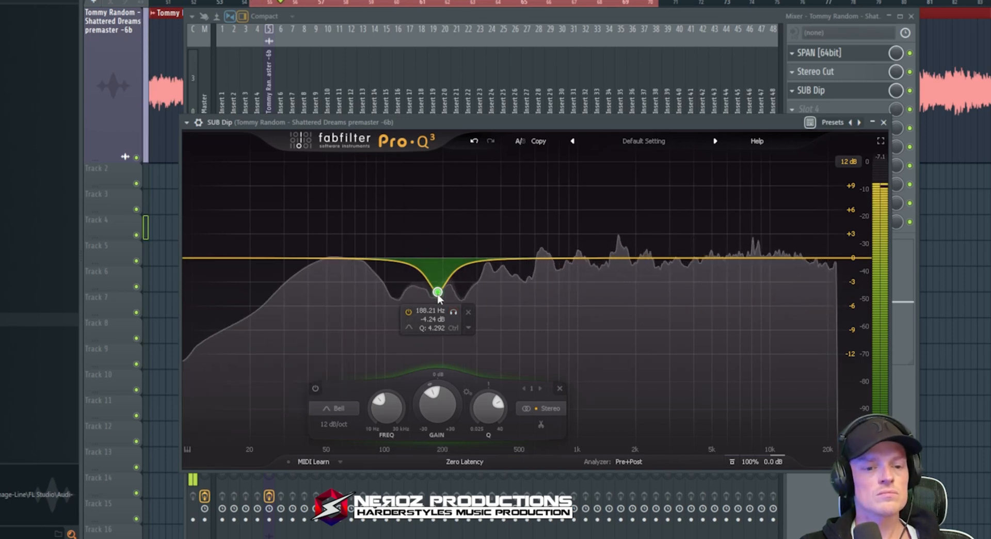
pyautogui.click(910, 91)
pyautogui.click(909, 91)
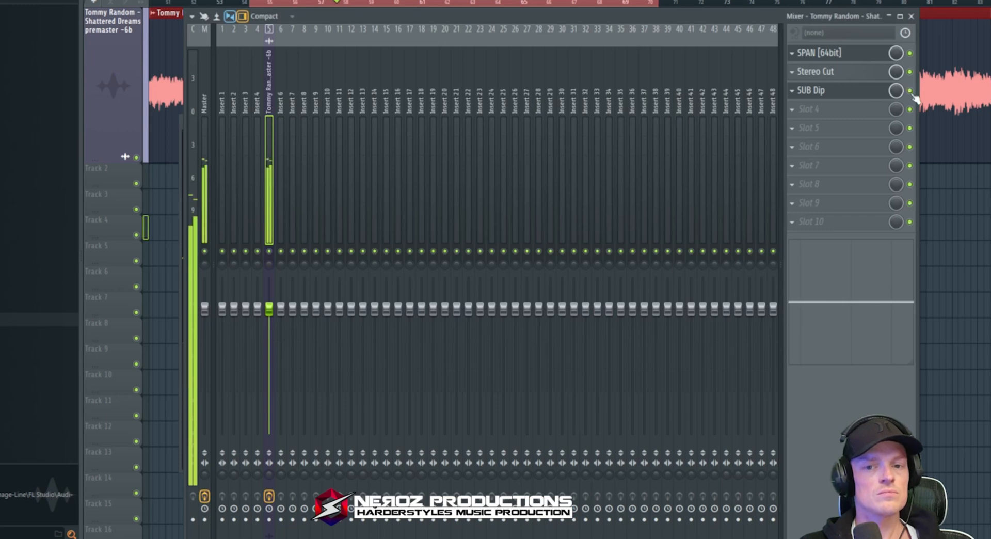
# - Set the SUB Dip band to about 382 Hz and -3.29 dB and close the equalizer
pyautogui.click(807, 91)
pyautogui.moveTo(437, 291); pyautogui.dragTo(500, 289)
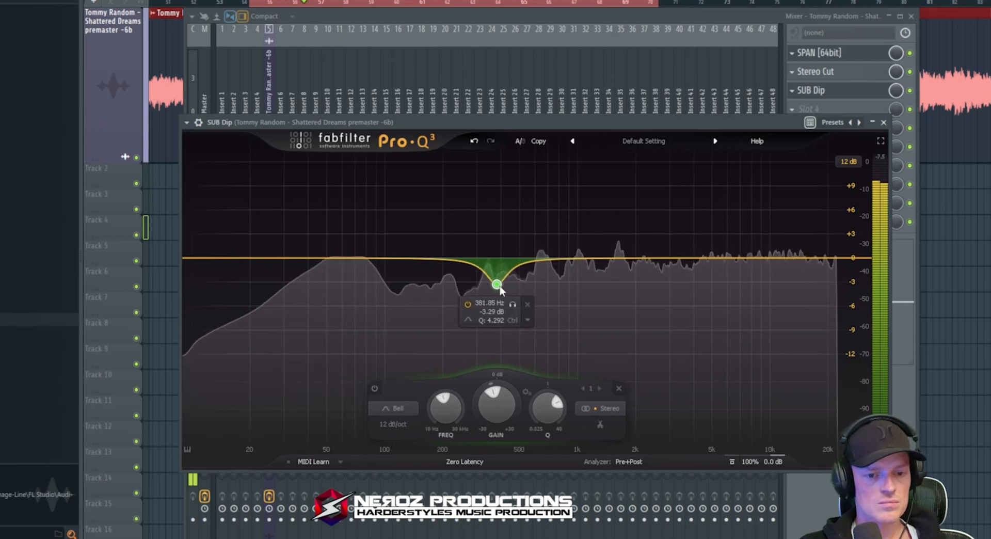
pyautogui.click(883, 123)
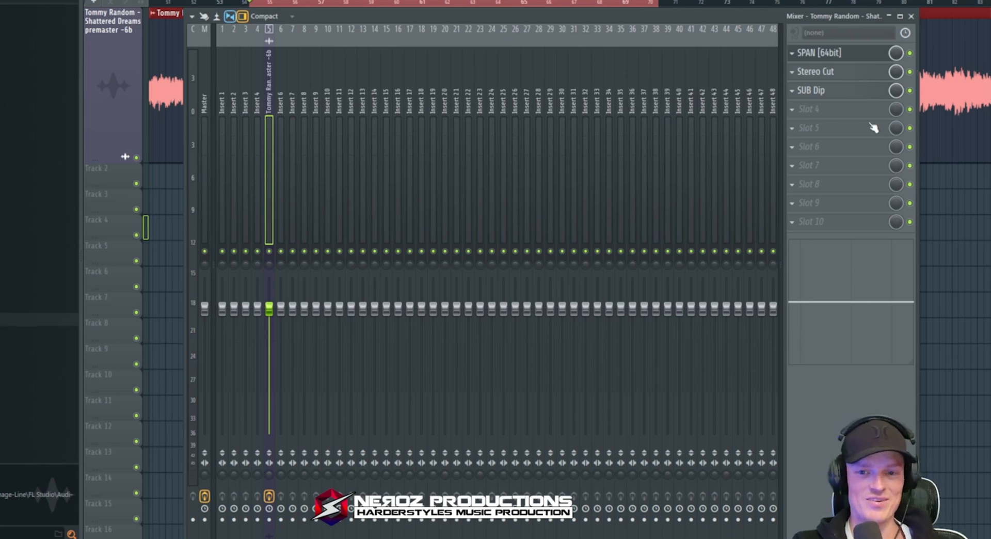
# - Restart playback, shift the mixer clear of the timeline, and load FabFilter Pro-MB_2 in slot 4 of the premaster's track
pyautogui.press('space')
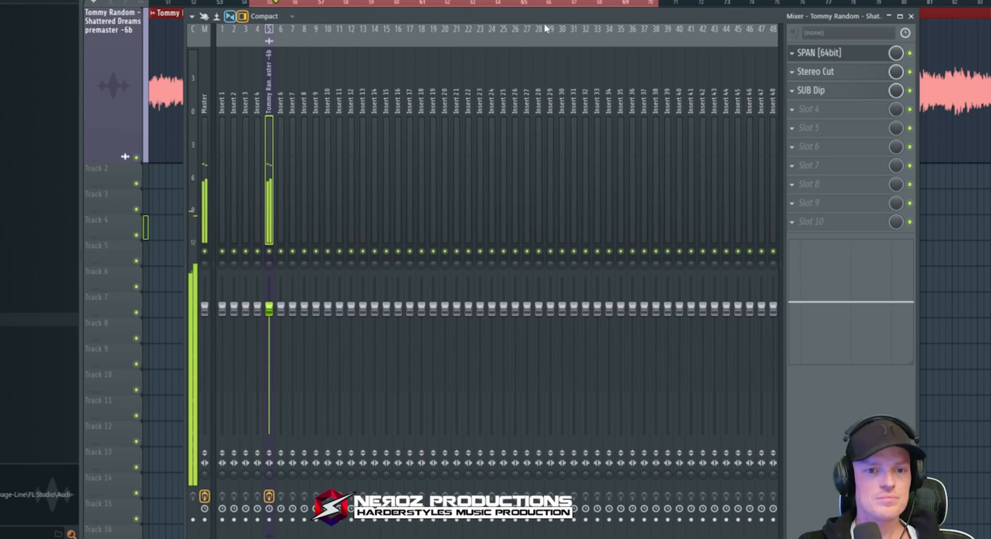
pyautogui.moveTo(406, 9); pyautogui.dragTo(392, 92)
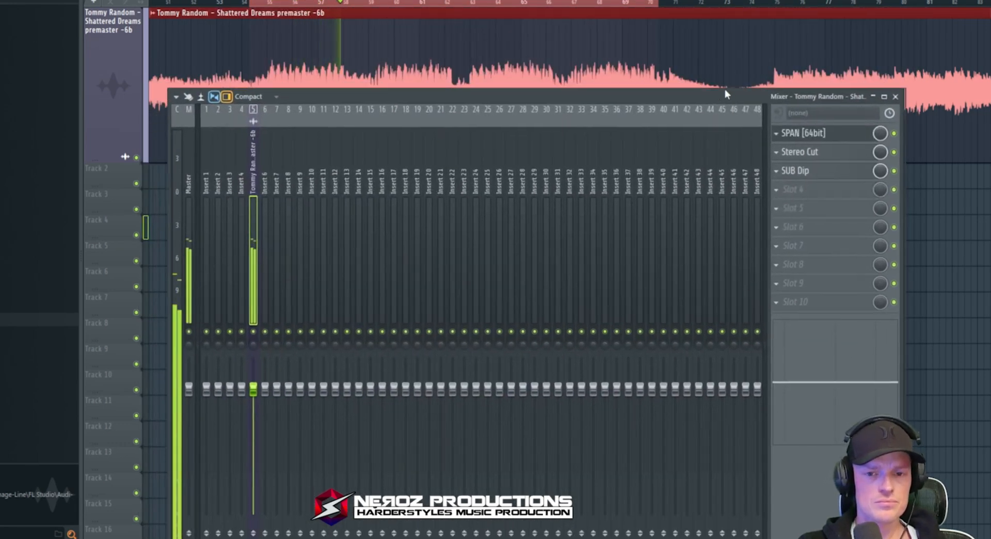
pyautogui.moveTo(724, 90); pyautogui.dragTo(673, 47)
pyautogui.click(728, 147)
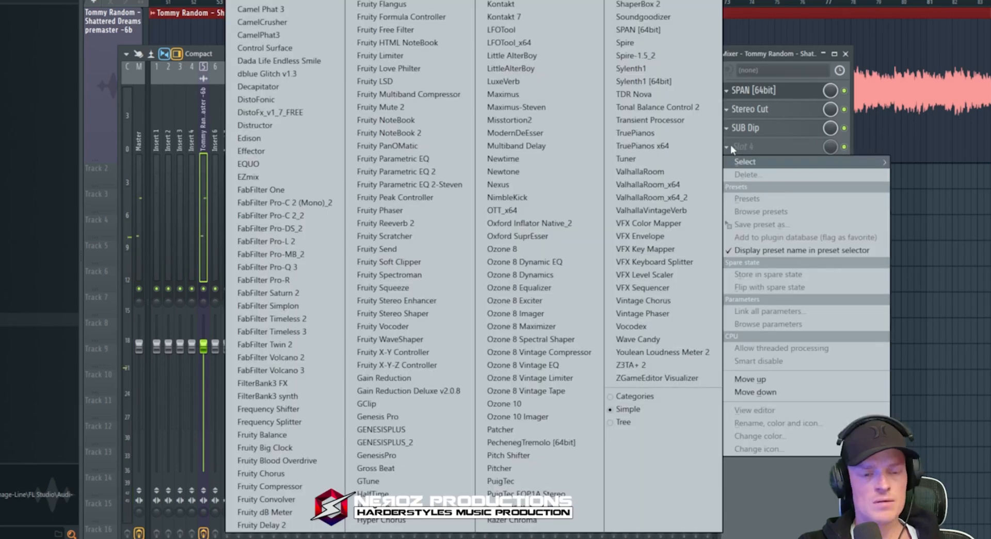
pyautogui.click(275, 258)
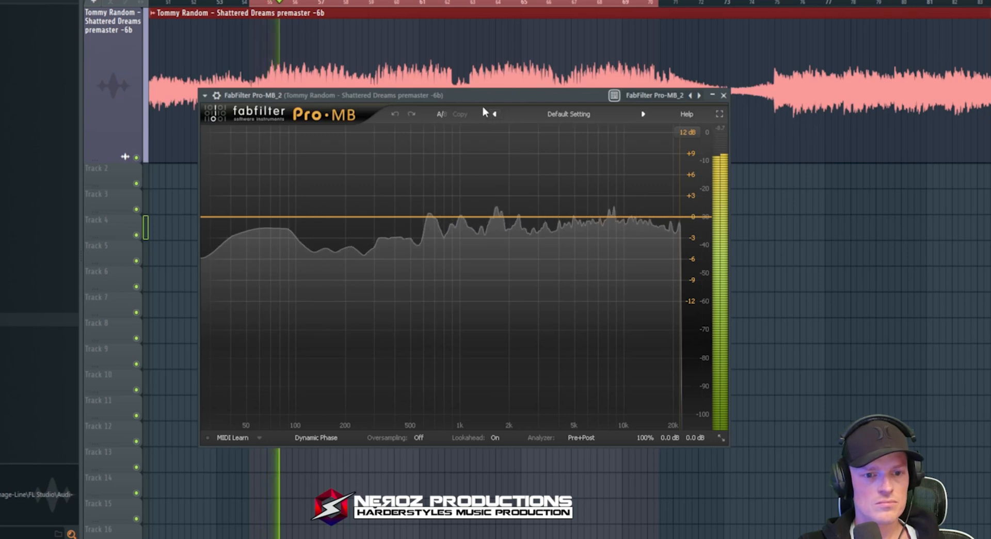
# - Add a high-frequency compression band at about 17.7 kHz in Pro-MB and raise its output to +2.08 dB
pyautogui.moveTo(482, 96); pyautogui.dragTo(423, 84)
pyautogui.click(606, 205)
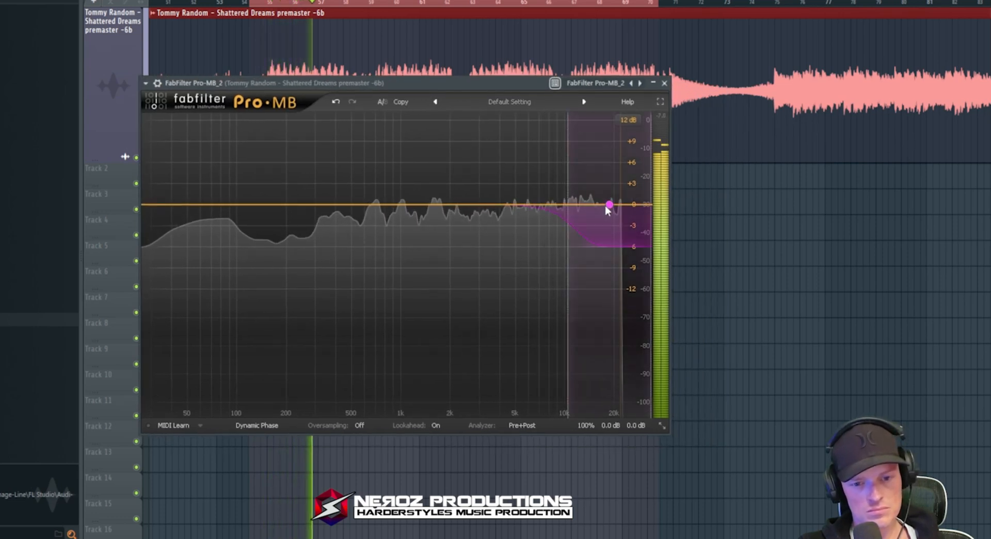
pyautogui.moveTo(606, 205); pyautogui.dragTo(606, 191)
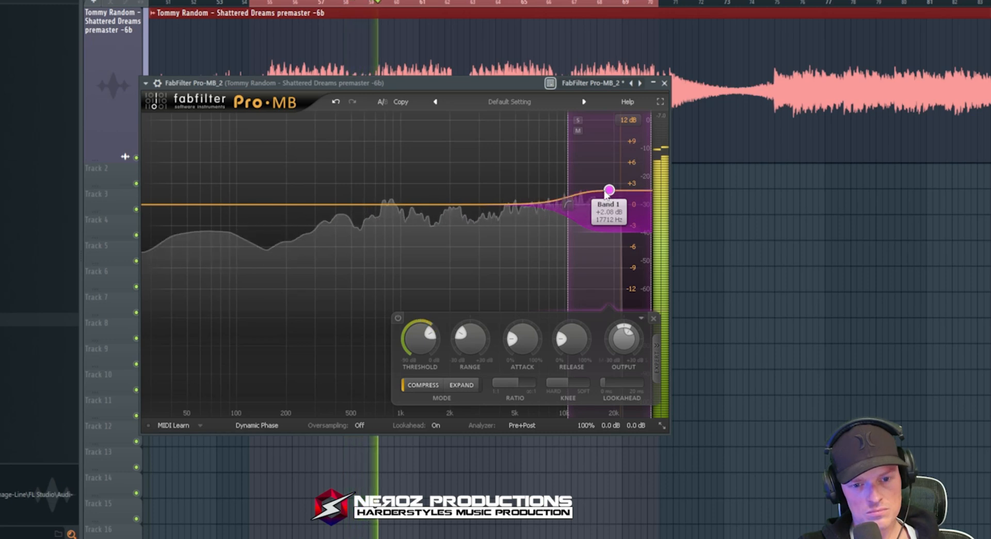
pyautogui.press('space')
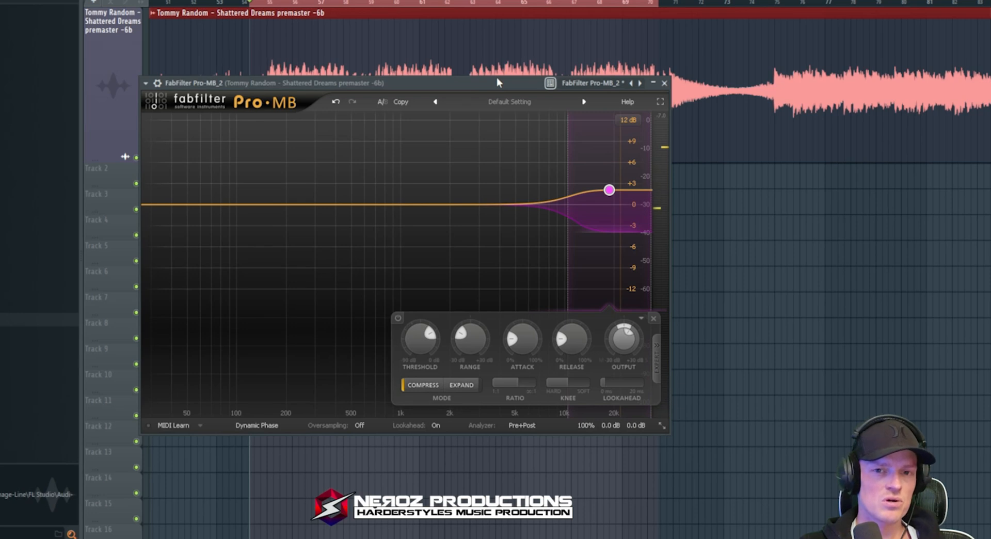
# - Play the loop again and raise the Pro-MB high band's output to +3.42 dB
pyautogui.moveTo(497, 79); pyautogui.dragTo(536, 101)
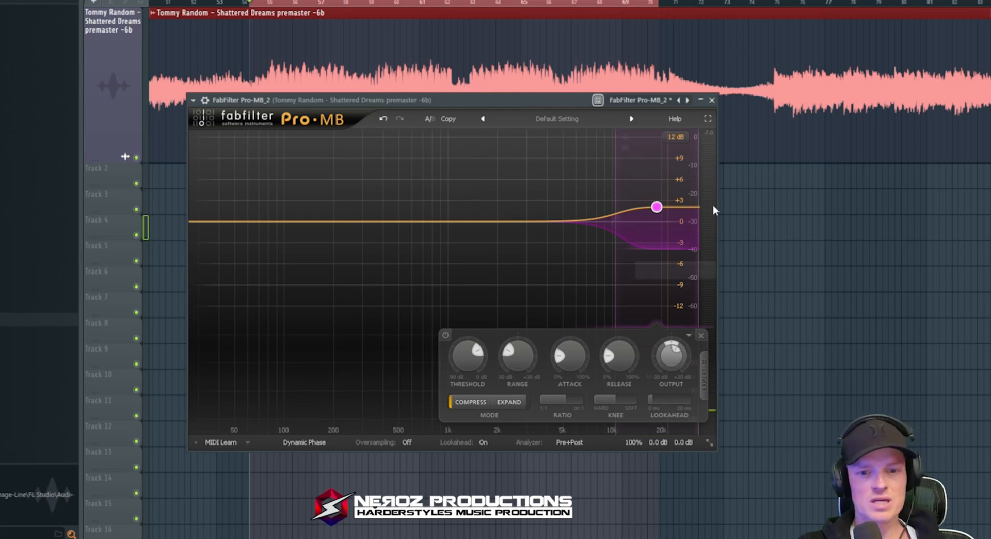
pyautogui.moveTo(522, 100); pyautogui.dragTo(498, 96)
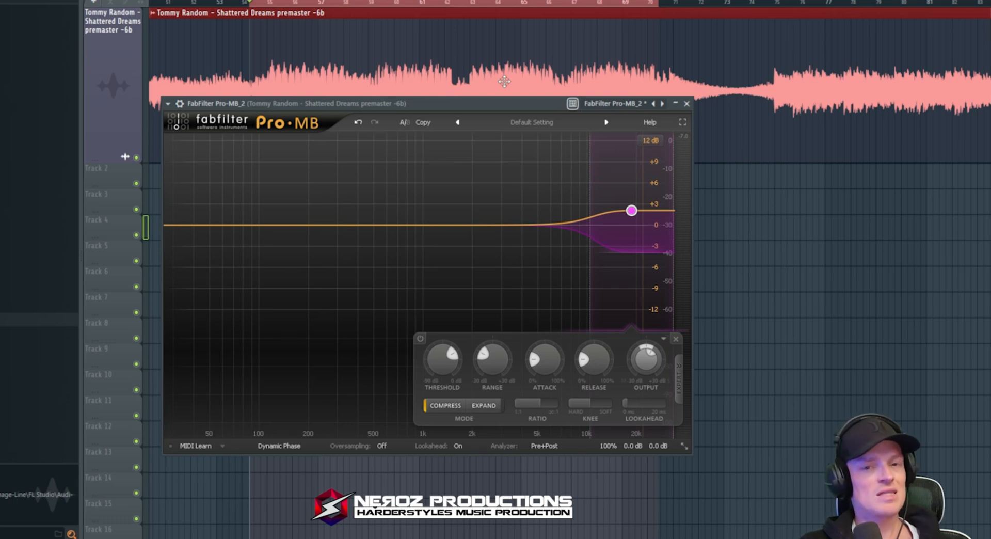
pyautogui.press('space')
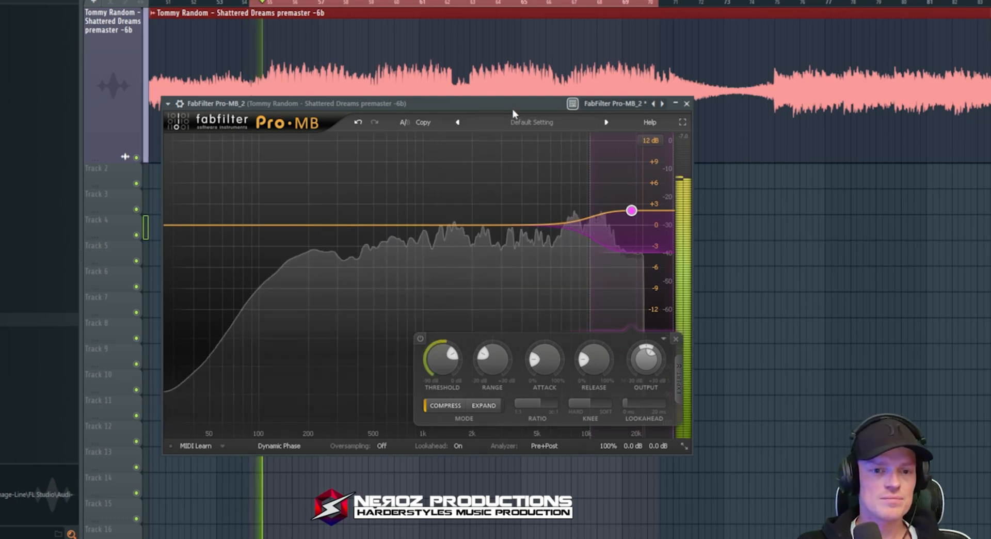
pyautogui.moveTo(519, 104); pyautogui.dragTo(524, 96)
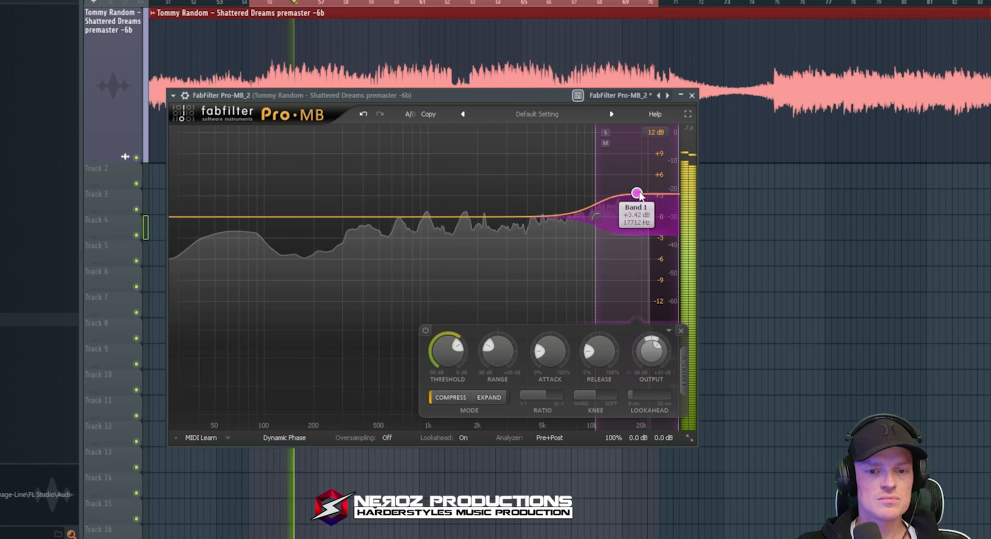
# - Move SPAN to slot 10 at the end of the effect chain and check the processed spectrum's highs
pyautogui.press('F9')
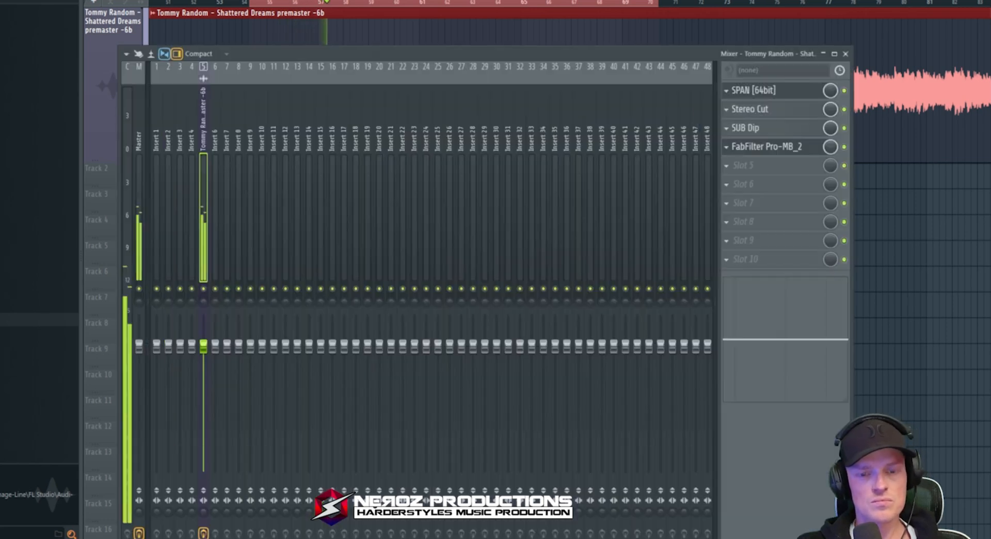
pyautogui.moveTo(774, 112); pyautogui.dragTo(775, 263)
pyautogui.click(754, 259)
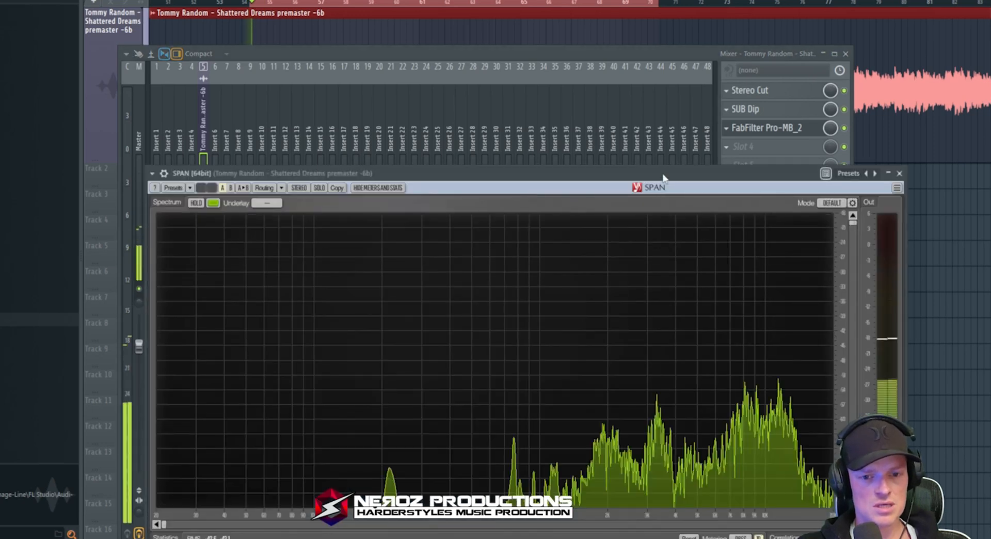
pyautogui.moveTo(660, 175); pyautogui.dragTo(600, 59)
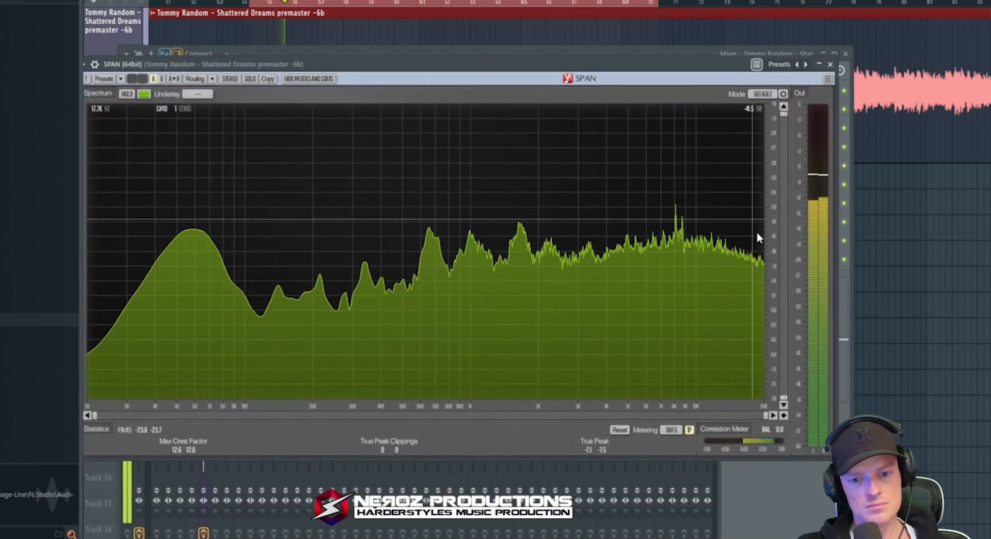
pyautogui.click(829, 64)
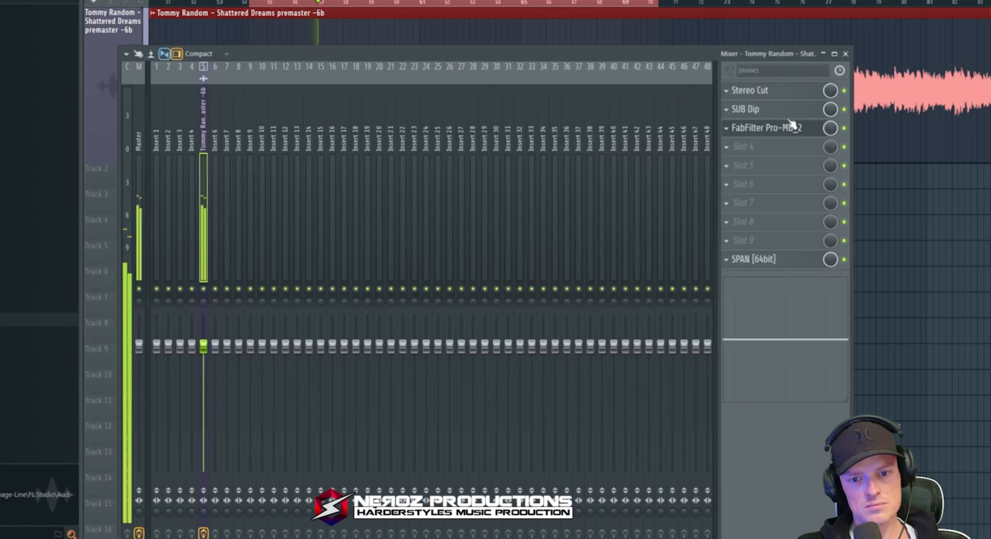
# - Shift Pro-MB's high band further up in frequency, raise its output to about +4 dB, and check the highs in SPAN
pyautogui.click(774, 128)
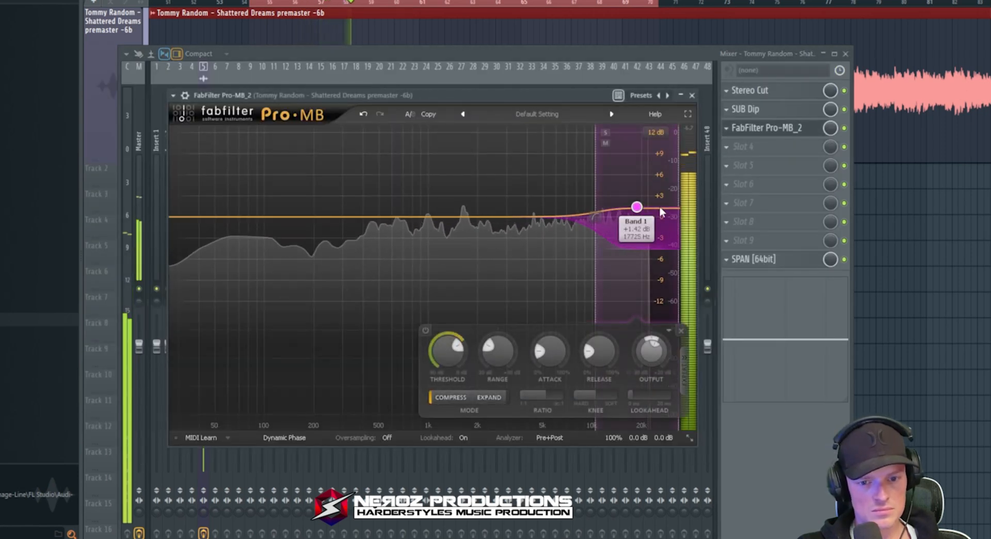
pyautogui.press('space')
pyautogui.moveTo(598, 219); pyautogui.dragTo(647, 189)
pyautogui.press('space')
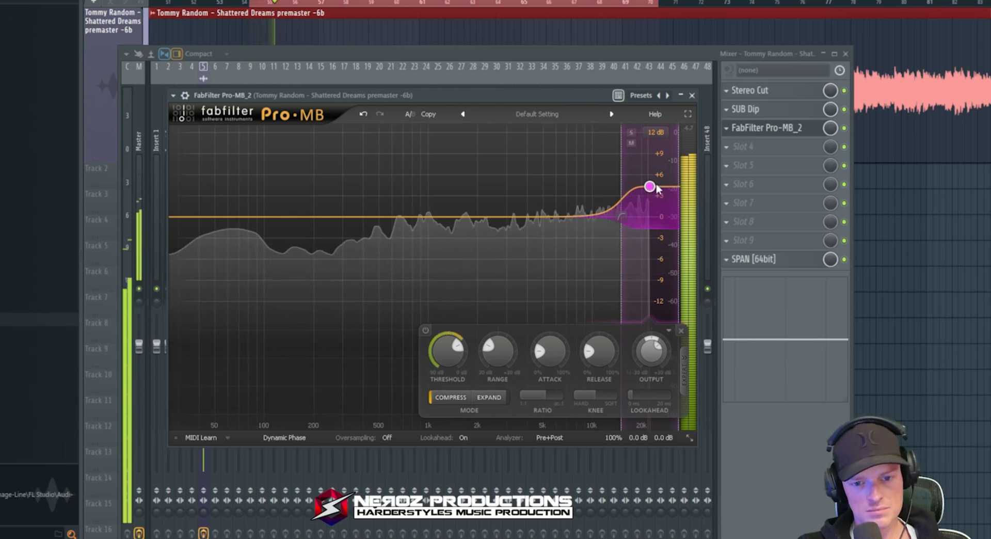
pyautogui.click(763, 263)
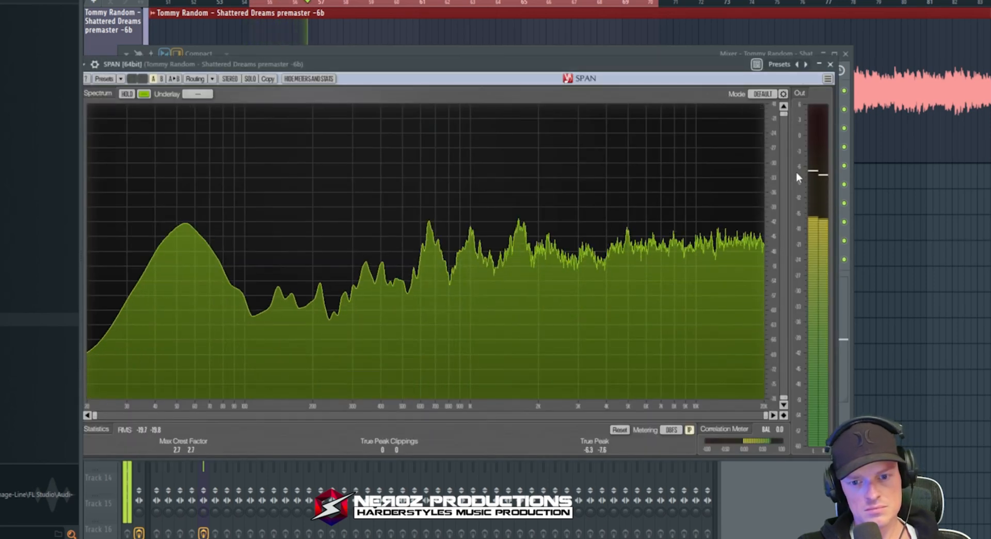
pyautogui.click(831, 65)
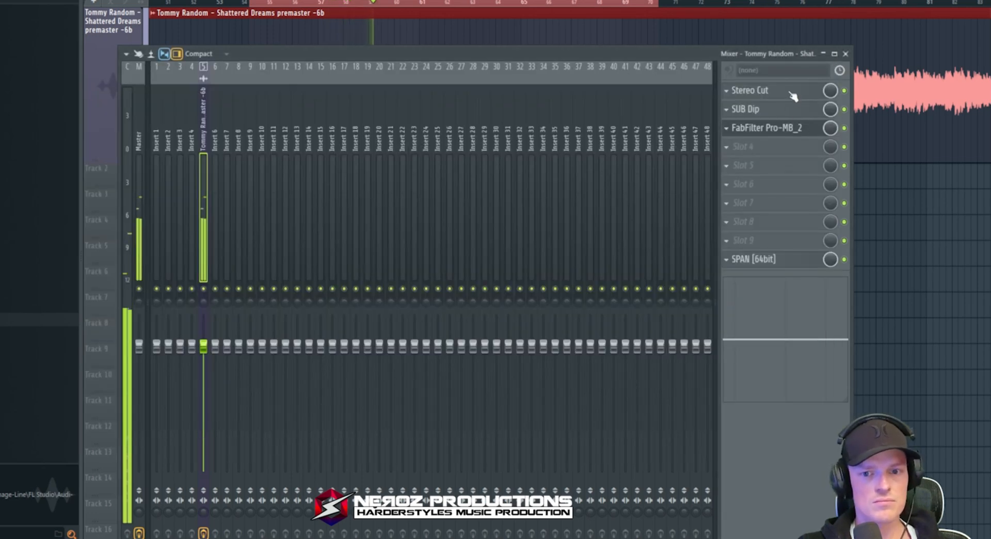
# - Stop playback and load FabFilter Pro-Q 3 into the effect chain, placed between SUB Dip and FabFilter Pro-MB_2
pyautogui.press('space')
pyautogui.click(725, 148)
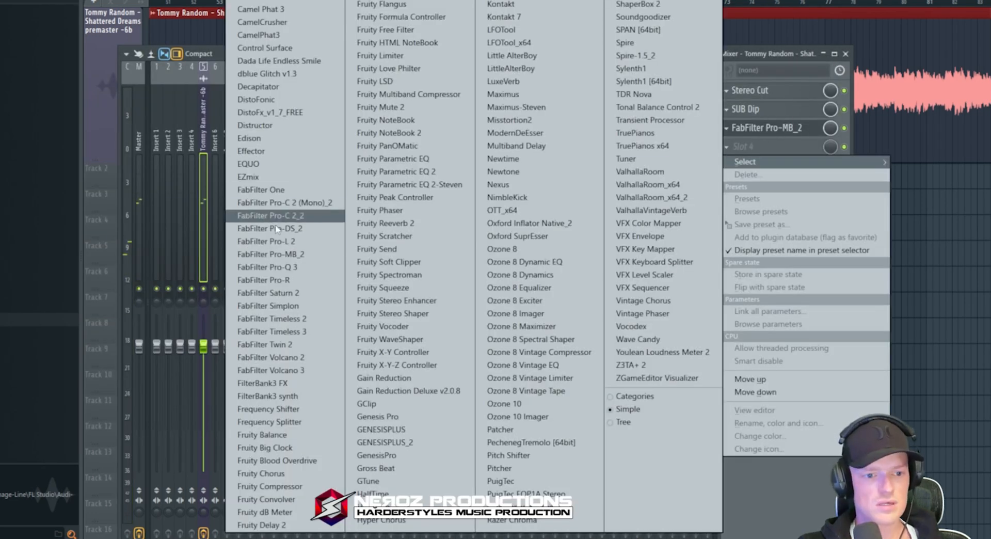
pyautogui.click(271, 281)
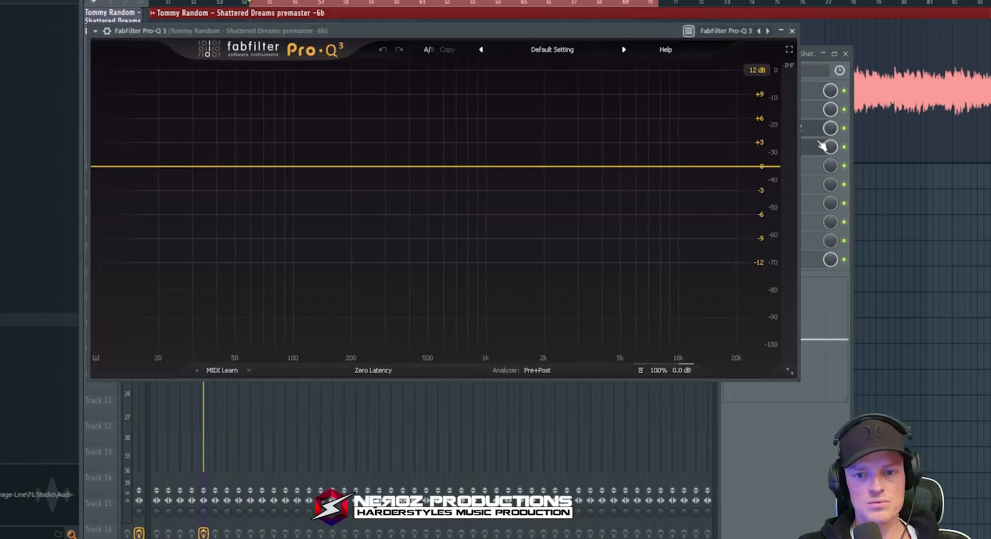
pyautogui.click(792, 31)
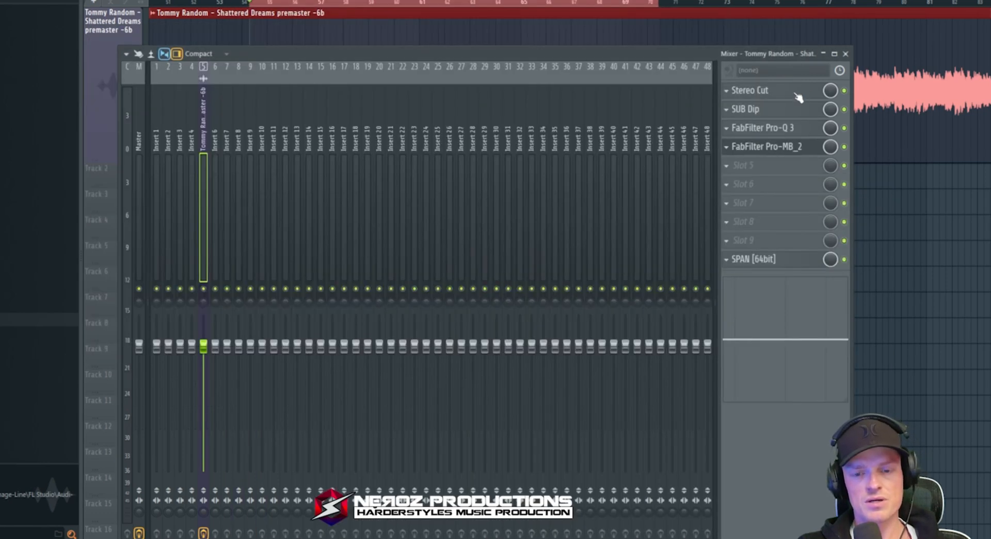
# - Add a second band at about 395 Hz in the Stereo Cut equalizer and set its stereo placement to Stereo
pyautogui.click(798, 97)
pyautogui.click(504, 179)
pyautogui.rightClick(503, 179)
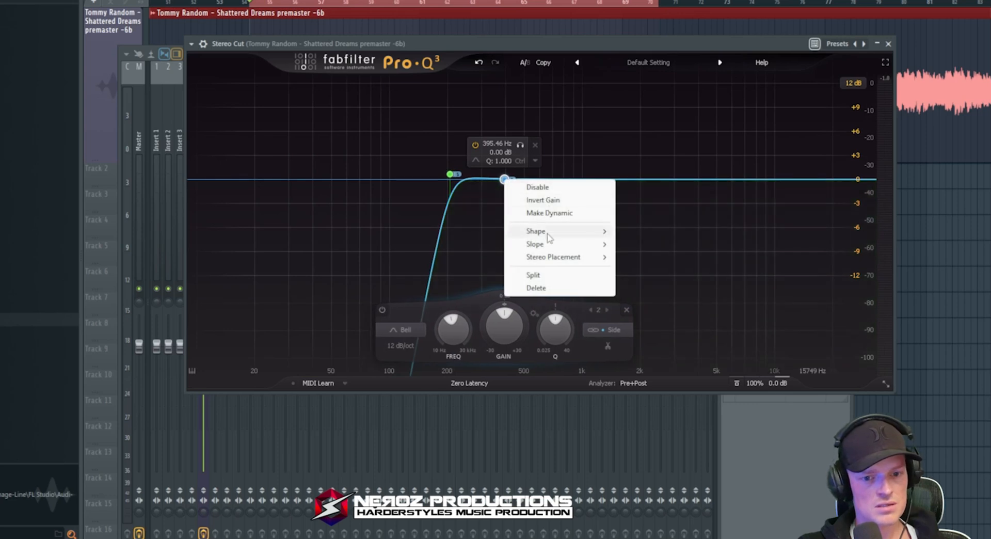
pyautogui.moveTo(557, 260)
pyautogui.click(645, 282)
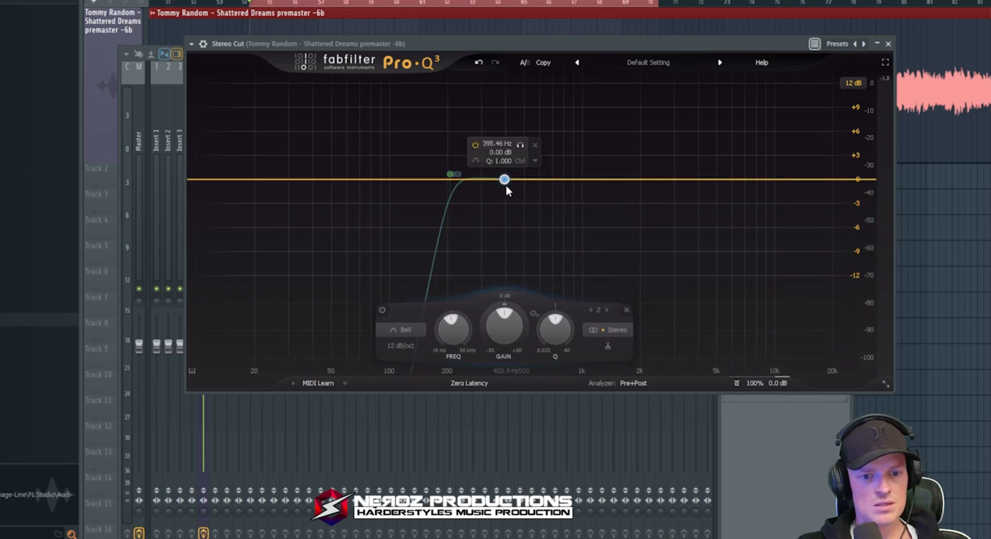
# - Make the new Stereo Cut band a 30 dB/oct Low Cut at about 20.6 Hz
pyautogui.rightClick(504, 180)
pyautogui.moveTo(552, 233)
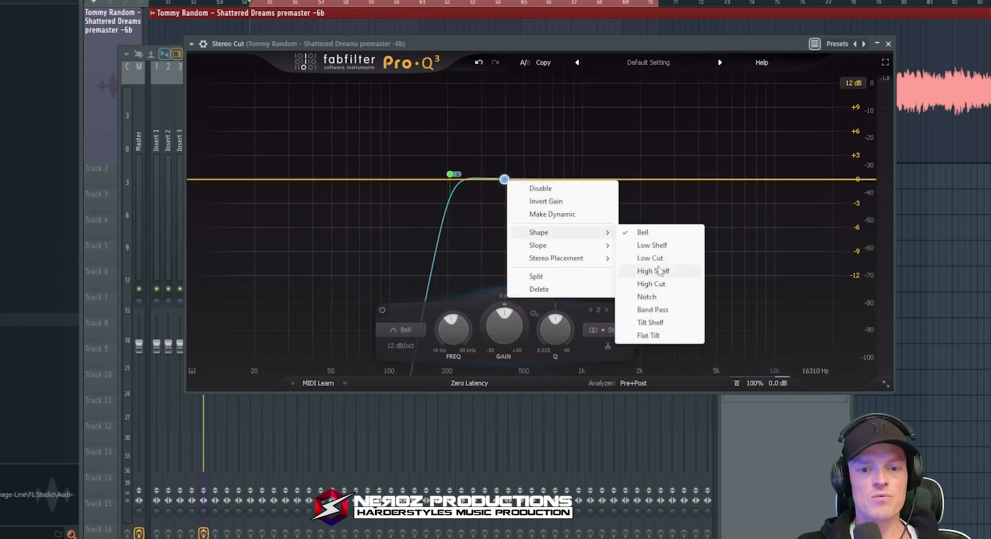
pyautogui.click(651, 258)
pyautogui.moveTo(504, 180); pyautogui.dragTo(297, 178)
pyautogui.scroll(3, 338, 181)
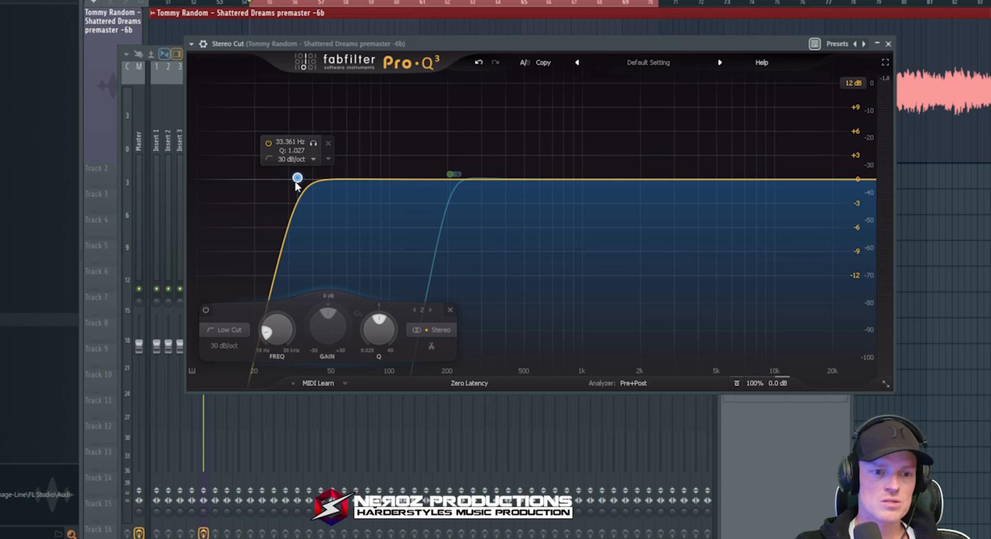
pyautogui.moveTo(296, 180); pyautogui.dragTo(256, 178)
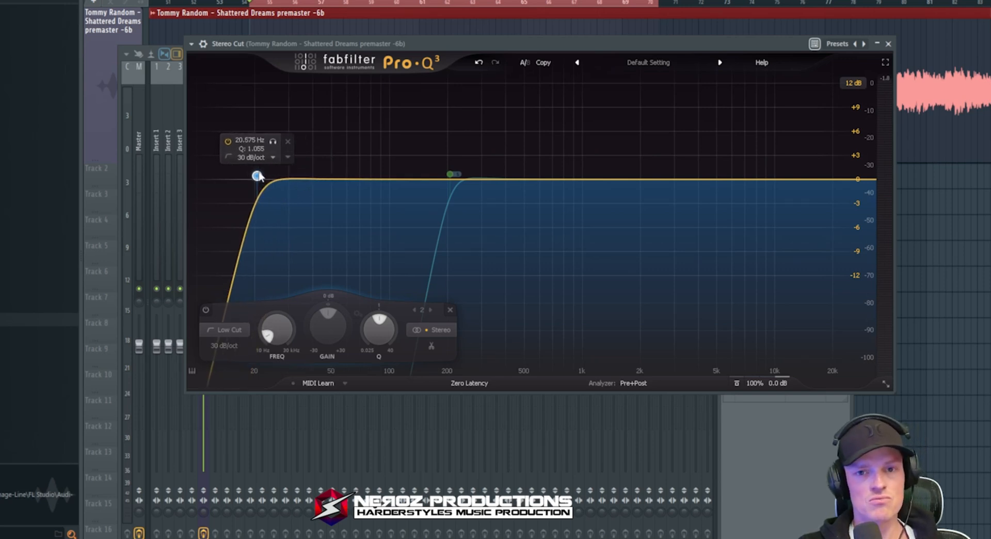
# - Switch the Stereo Cut equalizer to Linear Phase and compare the 20 Hz low cut bypassed and active during playback
pyautogui.click(469, 382)
pyautogui.click(471, 423)
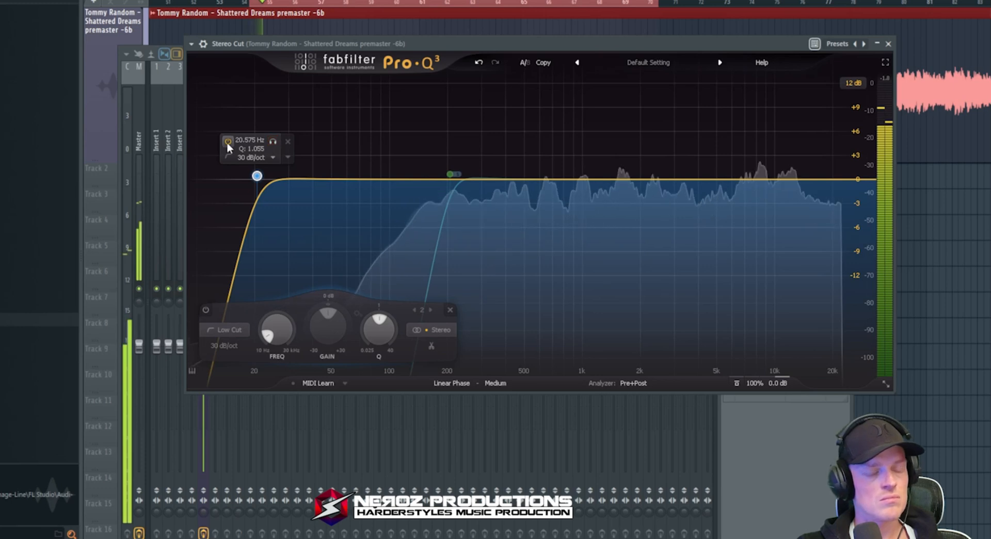
pyautogui.click(228, 141)
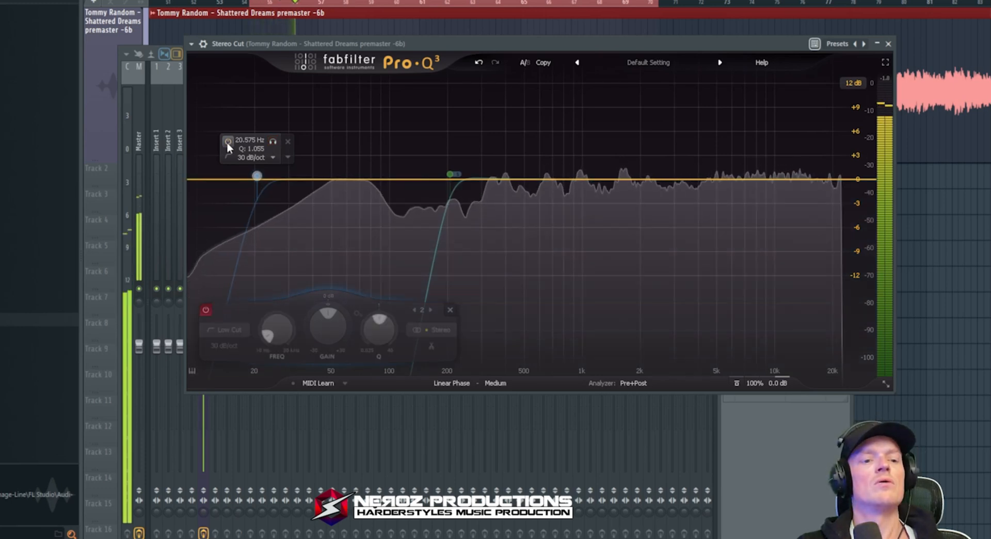
pyautogui.click(228, 141)
pyautogui.press('space')
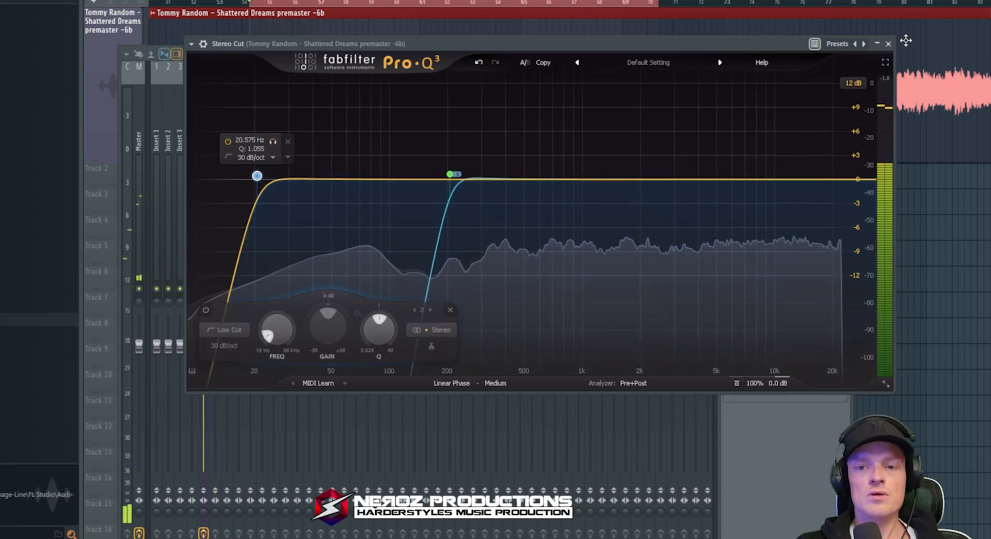
pyautogui.press('space')
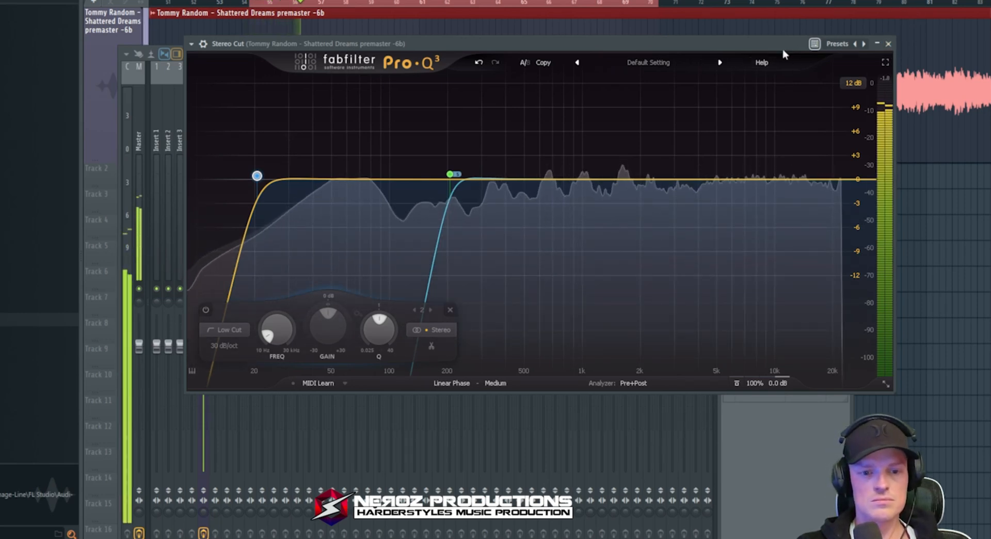
pyautogui.click(888, 43)
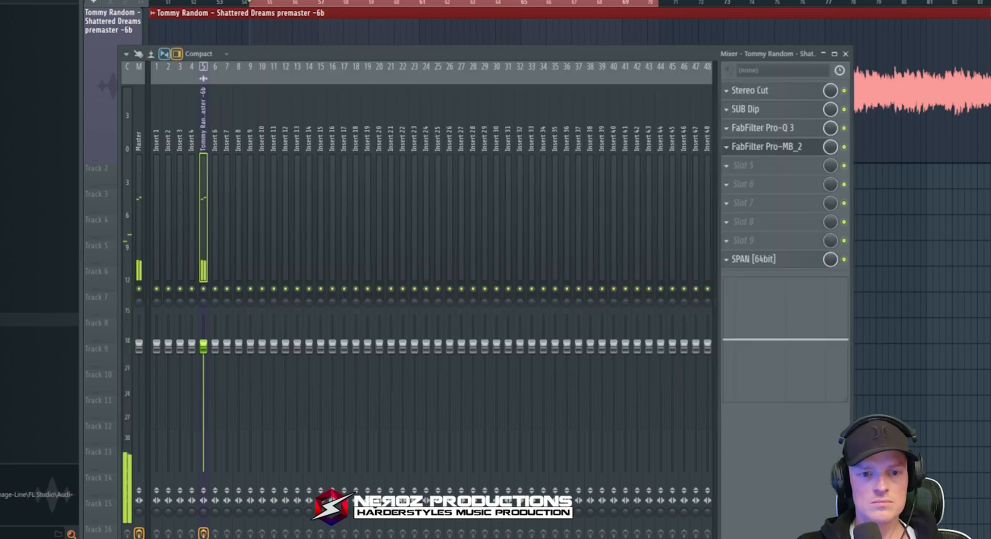
# - Add a mid compression band at about 1810 Hz with +2.33 dB output in Pro-MB and audition it with the loop
pyautogui.click(772, 147)
pyautogui.moveTo(430, 96); pyautogui.dragTo(503, 86)
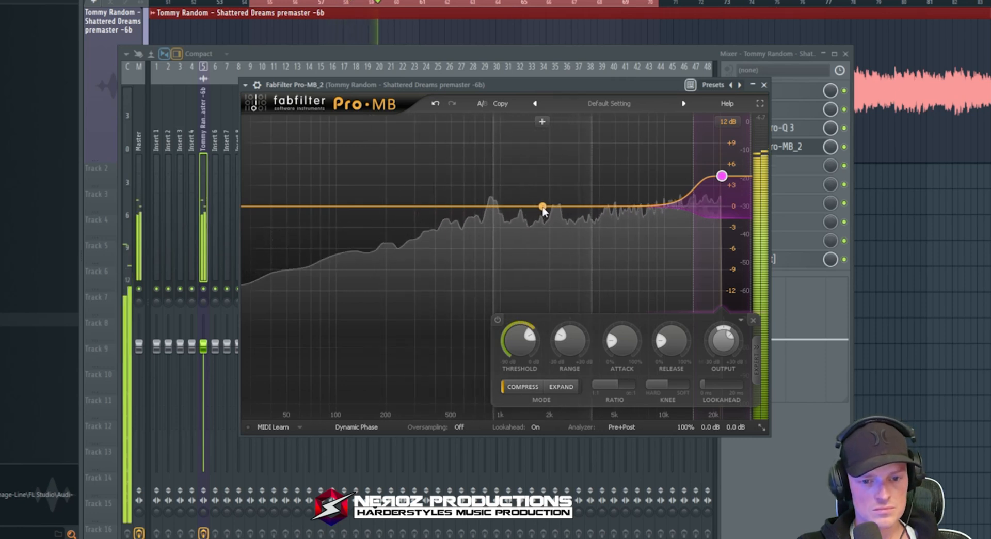
pyautogui.moveTo(540, 206); pyautogui.dragTo(551, 195)
pyautogui.press('space')
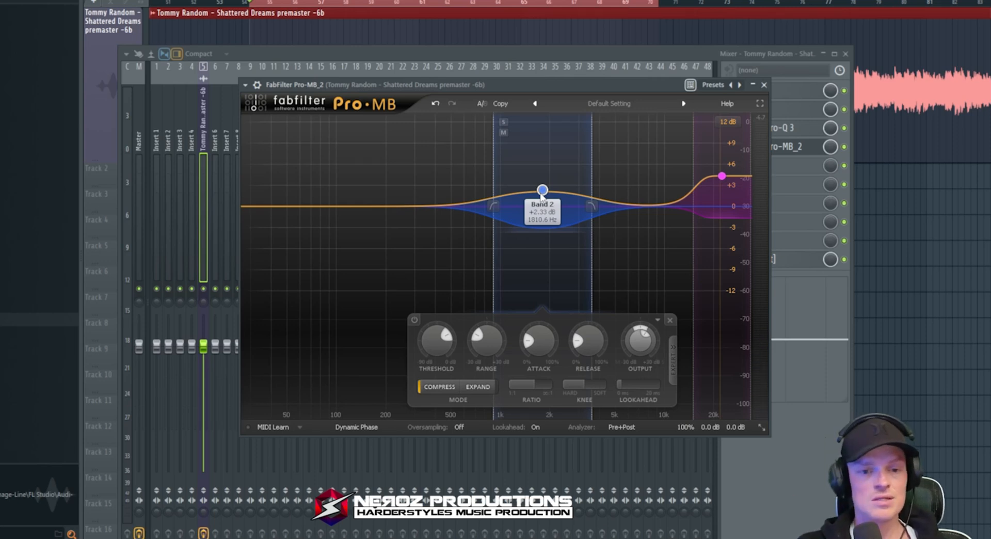
pyautogui.press('space')
pyautogui.press('space')
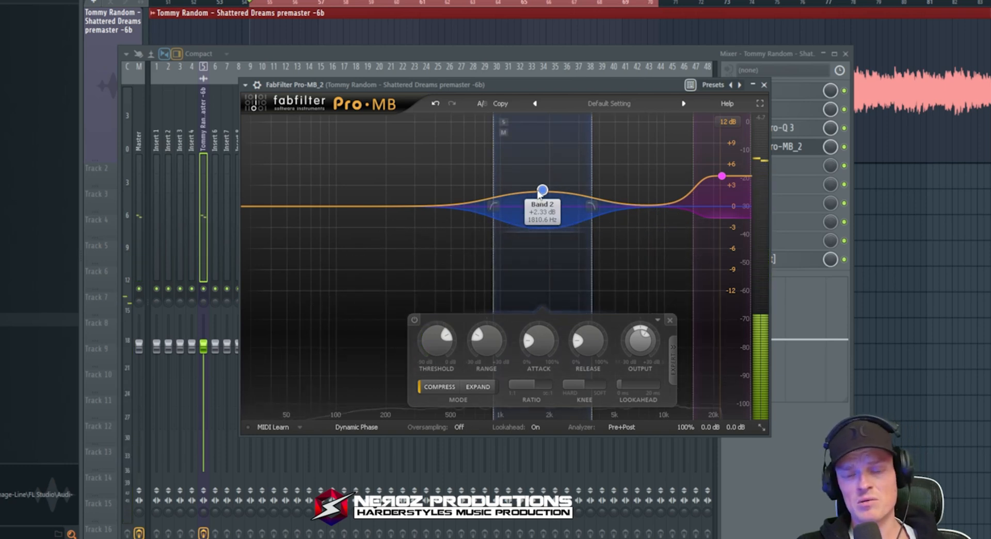
pyautogui.press('space')
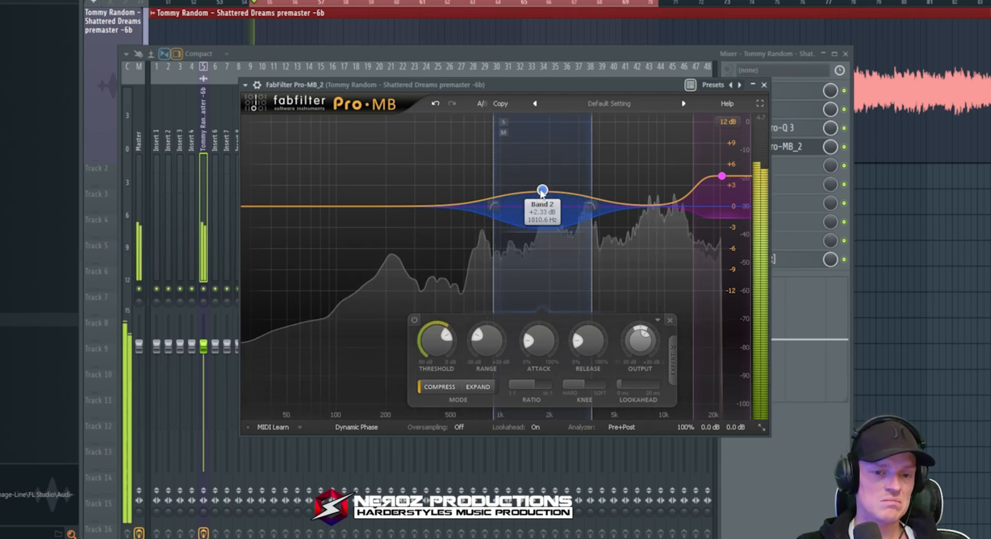
pyautogui.press('space')
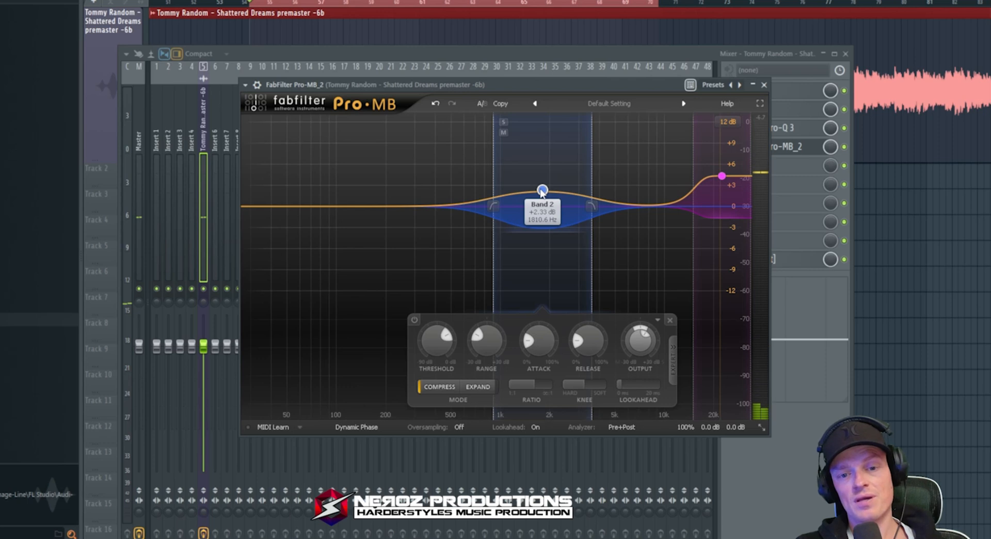
# - Try Pro-MB's mid band at about 2824 Hz, 422 Hz and 505 Hz while auditioning the loop
pyautogui.moveTo(541, 191); pyautogui.dragTo(573, 192)
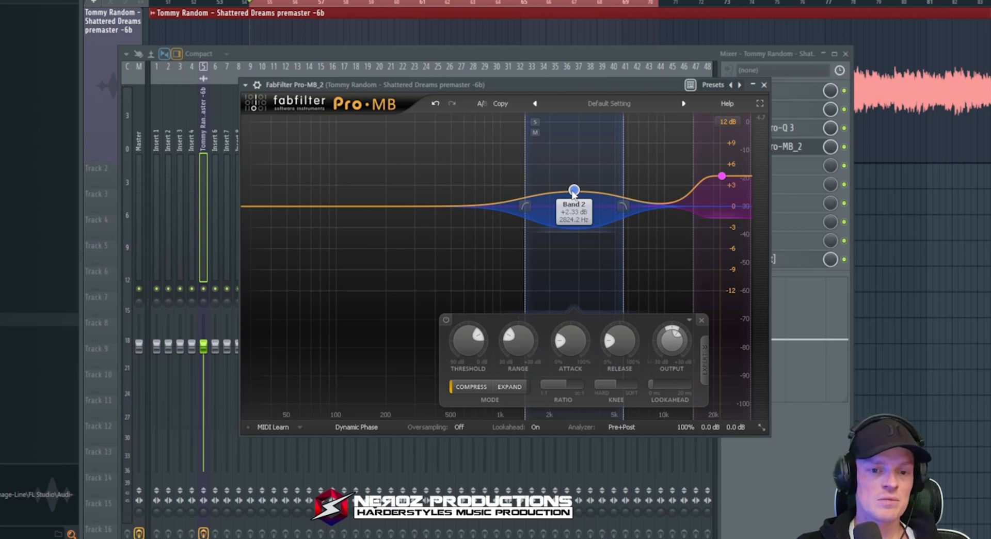
pyautogui.moveTo(573, 191); pyautogui.dragTo(438, 191)
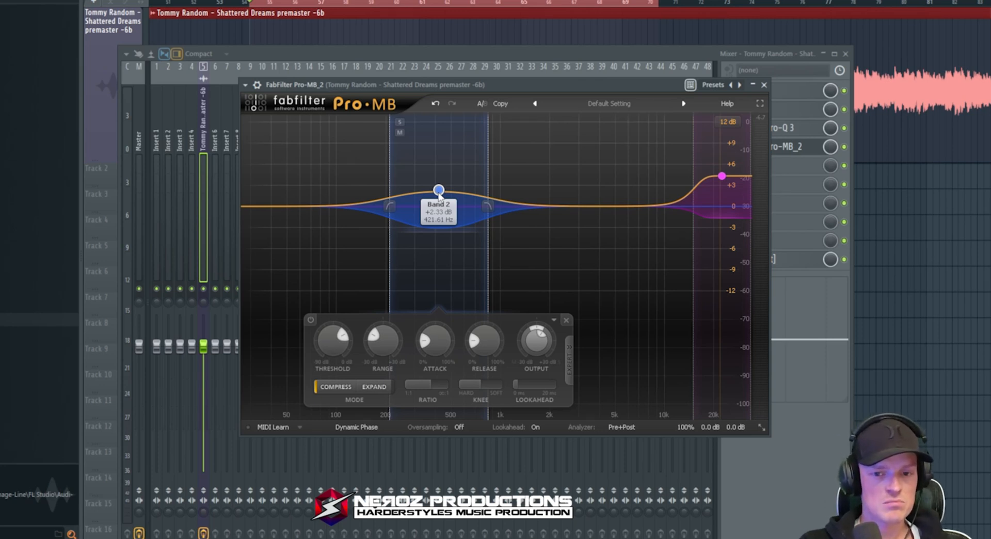
pyautogui.press('space')
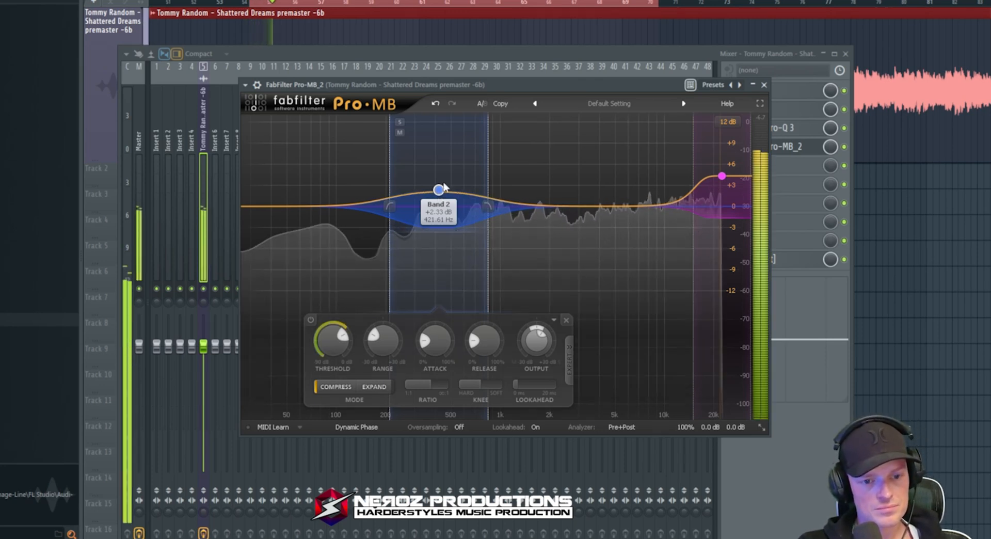
pyautogui.moveTo(440, 191)
pyautogui.mouseDown()
pyautogui.moveTo(452, 192)
pyautogui.moveTo(453, 165)
pyautogui.moveTo(452, 192)
pyautogui.mouseUp()
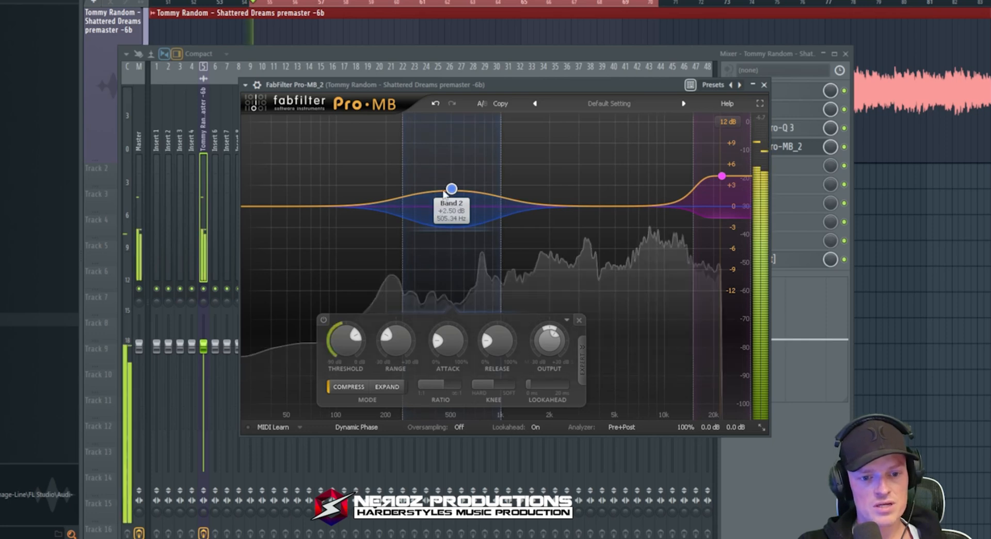
# - Solo Pro-MB's mid band, place it at about 1.8 kHz with about +1.5 dB output, and end the solo
pyautogui.click(412, 123)
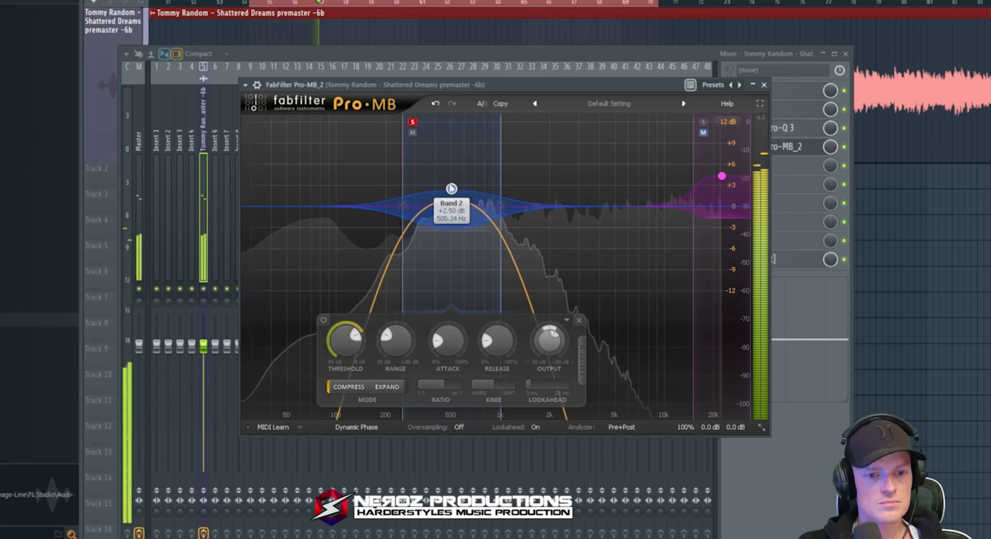
pyautogui.moveTo(452, 188); pyautogui.dragTo(543, 202)
pyautogui.click(485, 123)
pyautogui.press('space')
pyautogui.press('space')
# - Compare the loop with Pro-MB's mid band muted, unmuted and soloed
pyautogui.click(501, 132)
pyautogui.click(500, 132)
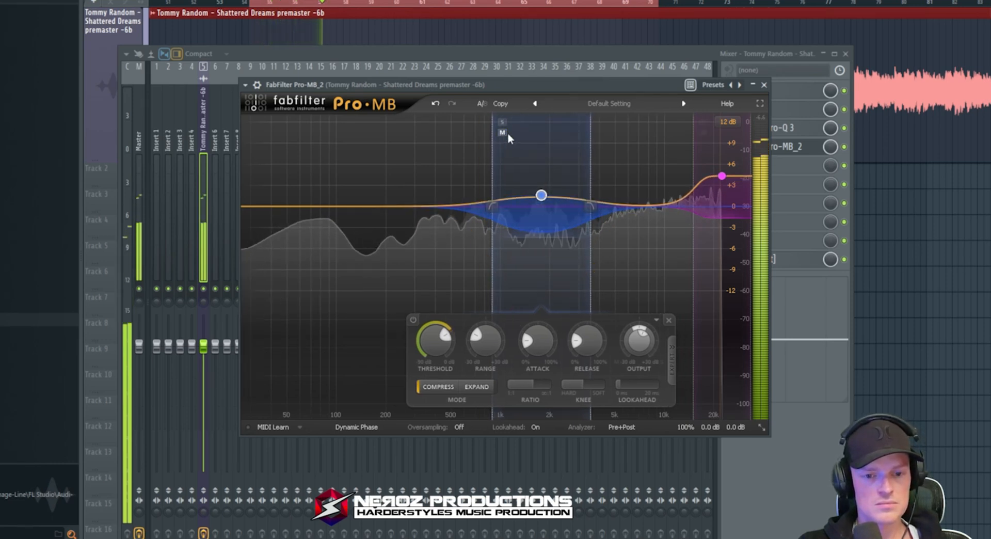
pyautogui.click(501, 122)
pyautogui.click(502, 122)
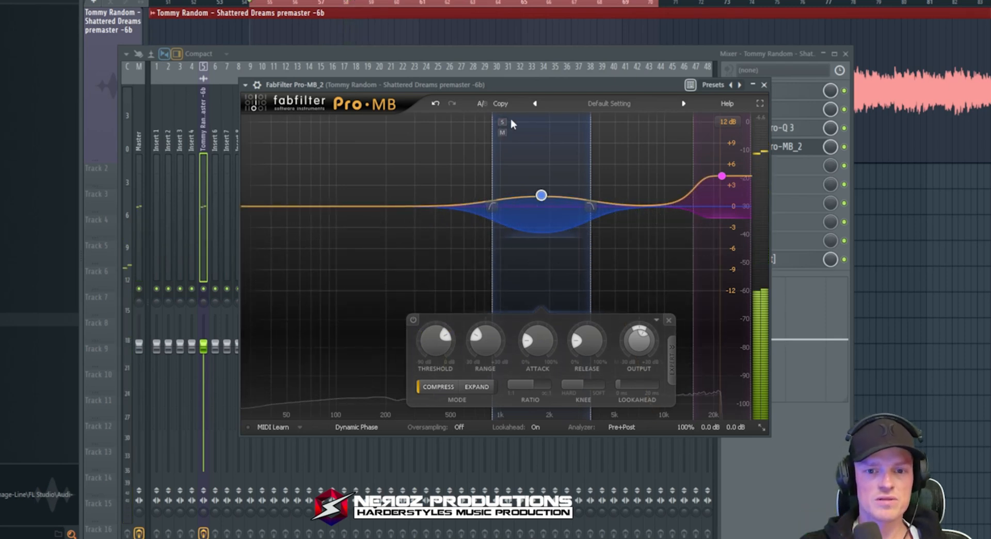
# - Lower the mid band's output slightly during playback, listen to the loop again, and close Pro-MB
pyautogui.press('space')
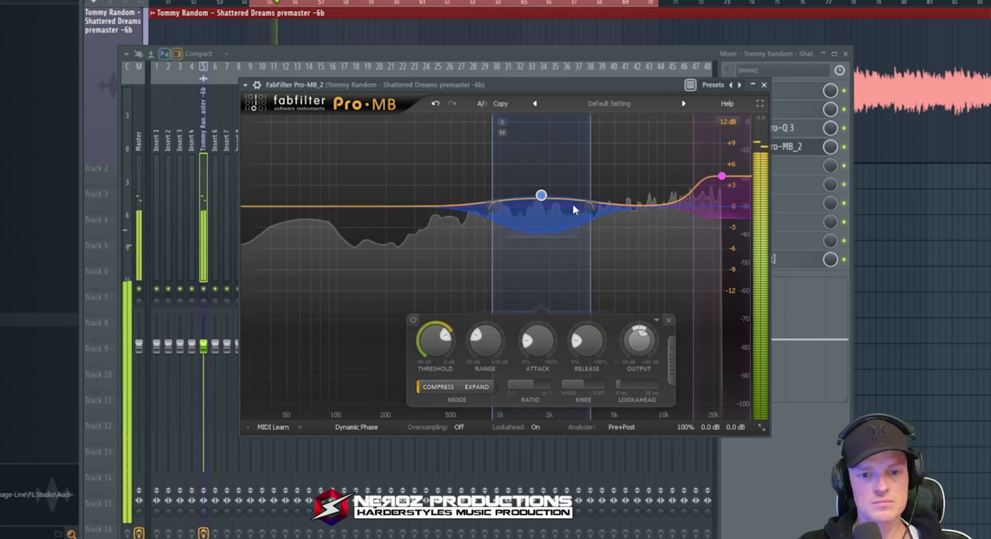
pyautogui.moveTo(542, 193)
pyautogui.moveTo(545, 194); pyautogui.dragTo(545, 198)
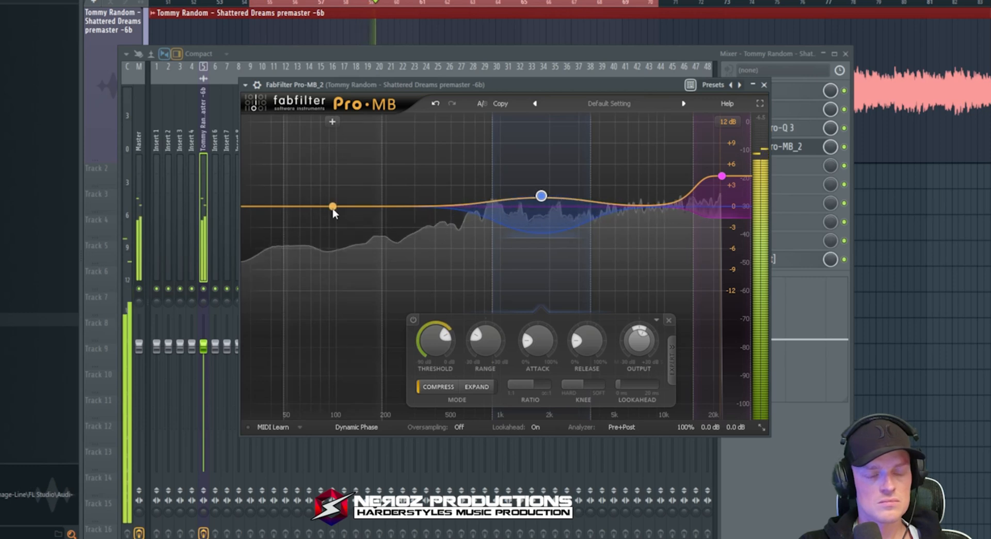
pyautogui.press('space')
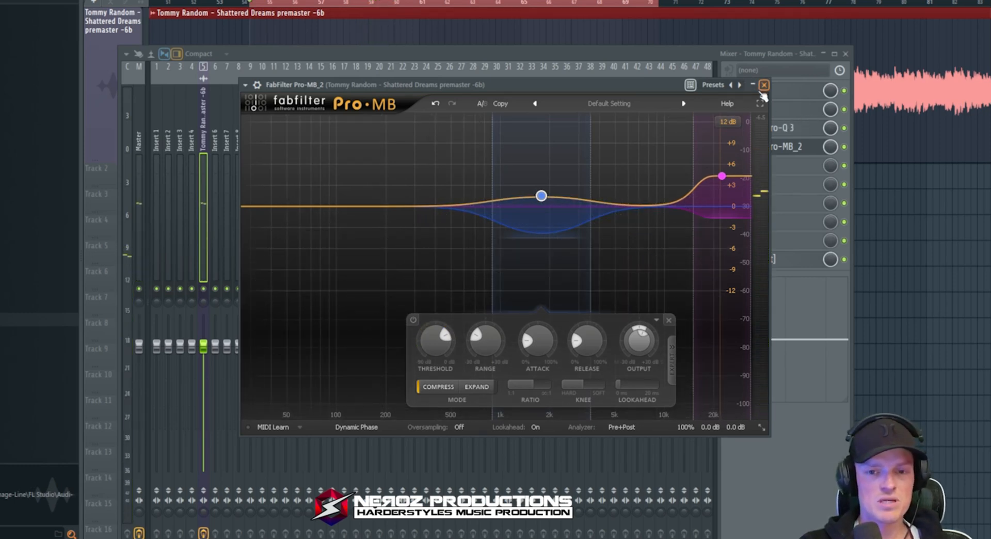
pyautogui.press('space')
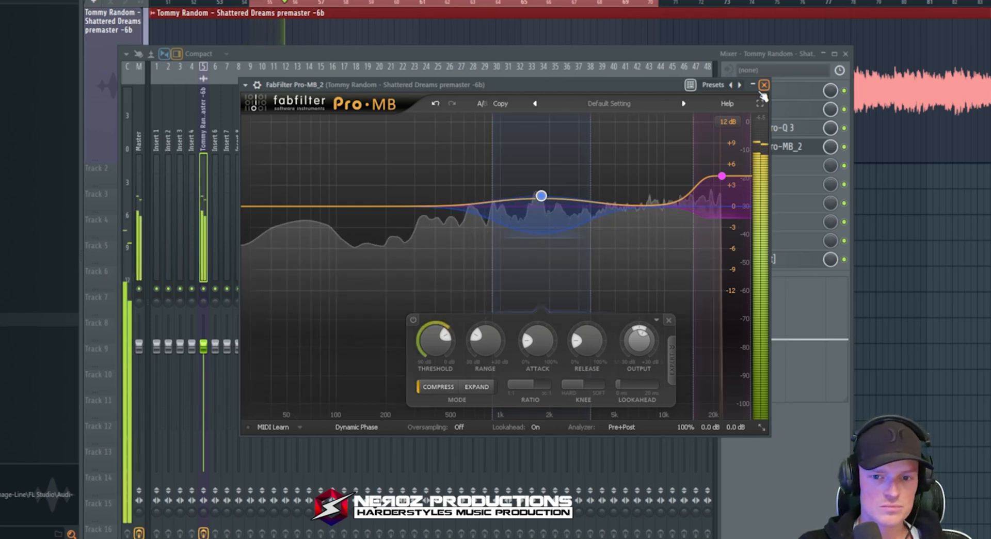
pyautogui.click(764, 85)
# - Move Correction MB above FabFilter Pro-Q 3 in the effect chain and open Pro-Q 3
pyautogui.moveTo(520, 56); pyautogui.dragTo(548, 25)
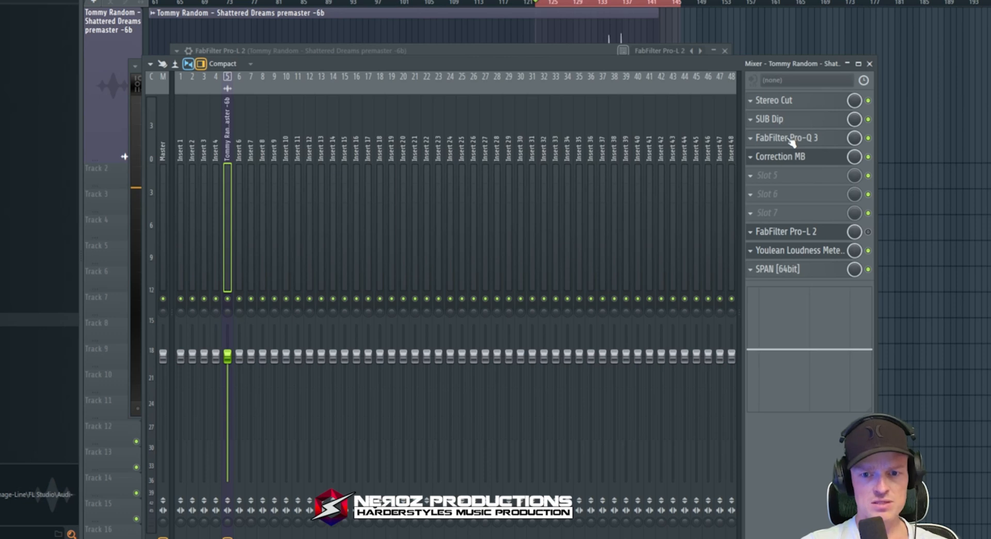
pyautogui.click(791, 159)
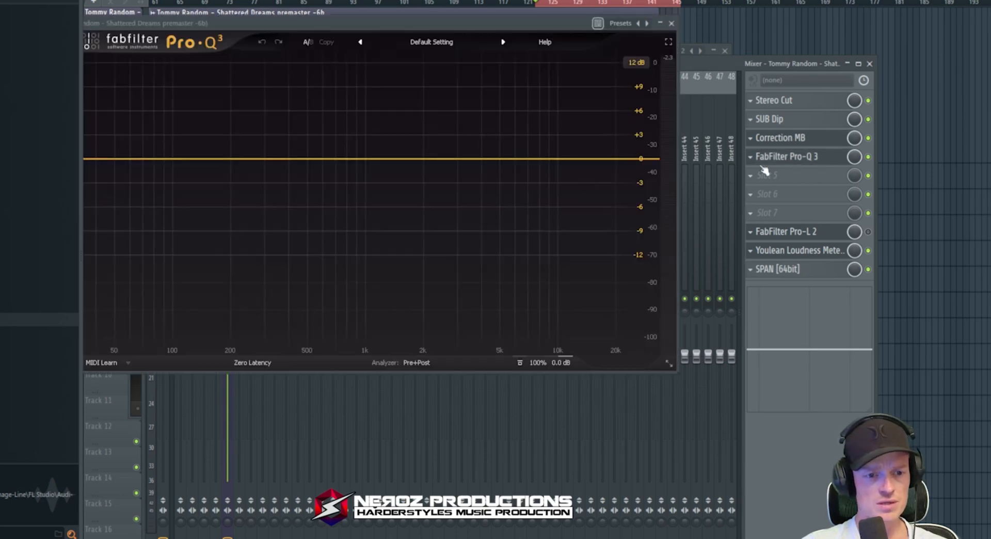
# - Enlarge the Pro-Q 3 window, play the loop, and add a bell band at about 295 Hz with Side stereo placement
pyautogui.moveTo(677, 368); pyautogui.dragTo(936, 449)
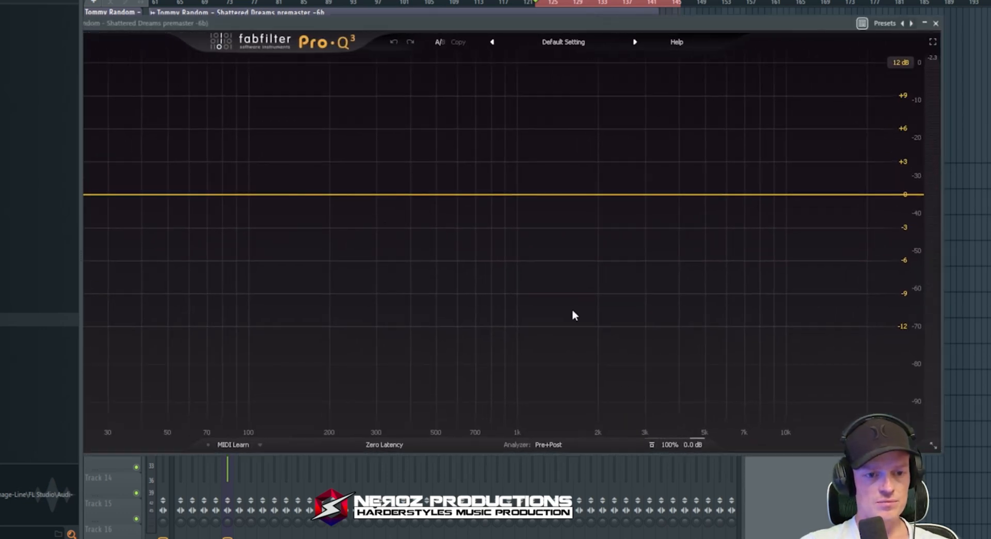
pyautogui.press('space')
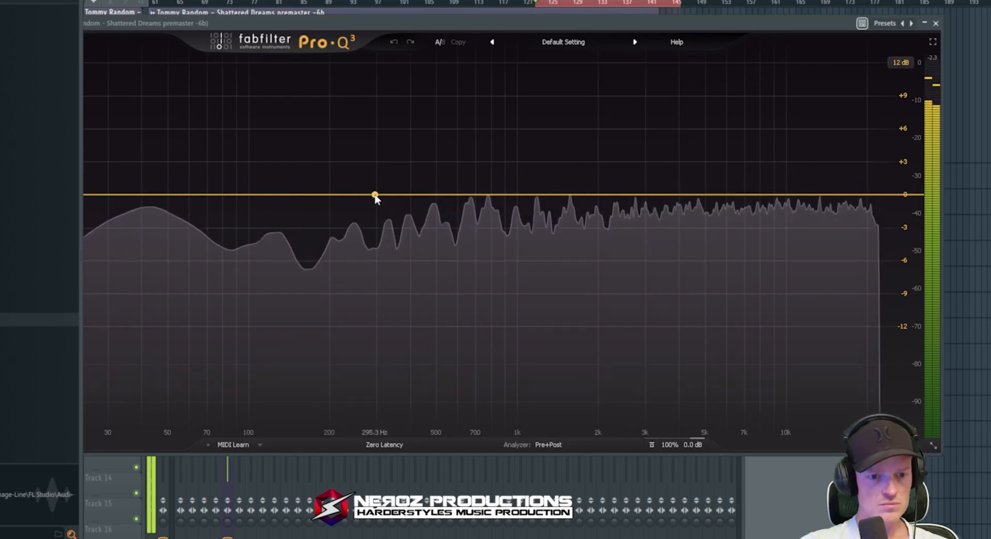
pyautogui.click(375, 195)
pyautogui.rightClick(376, 194)
pyautogui.moveTo(439, 249)
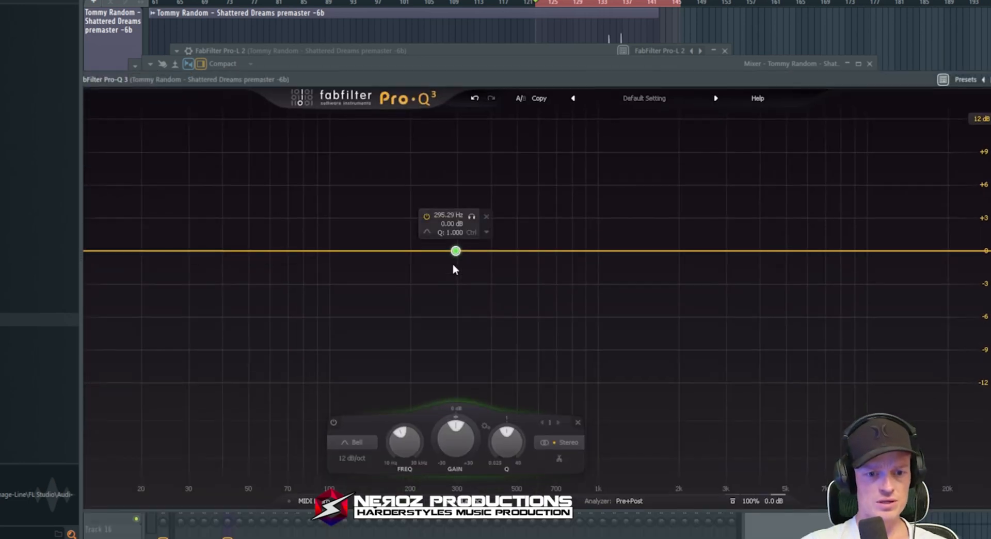
pyautogui.rightClick(455, 251)
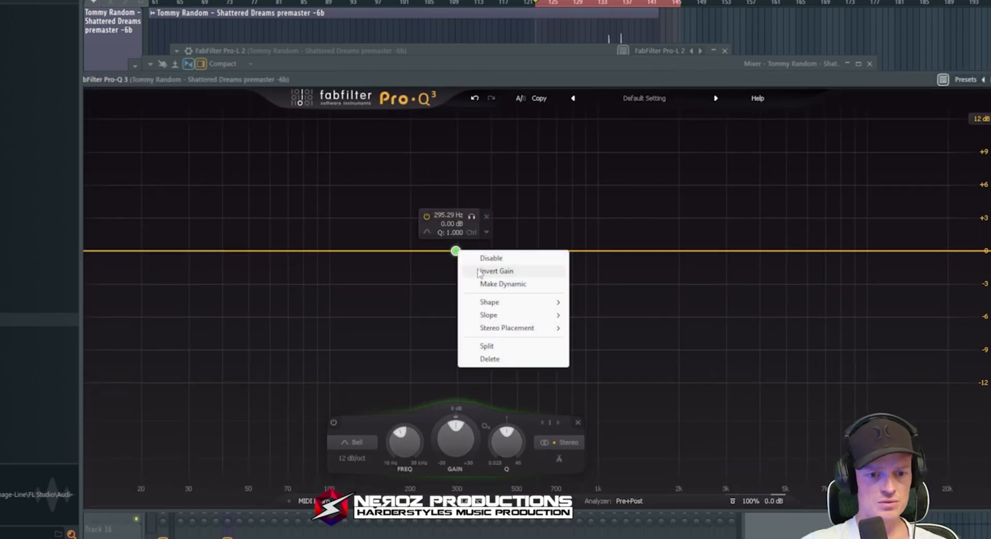
pyautogui.moveTo(506, 330)
pyautogui.click(594, 381)
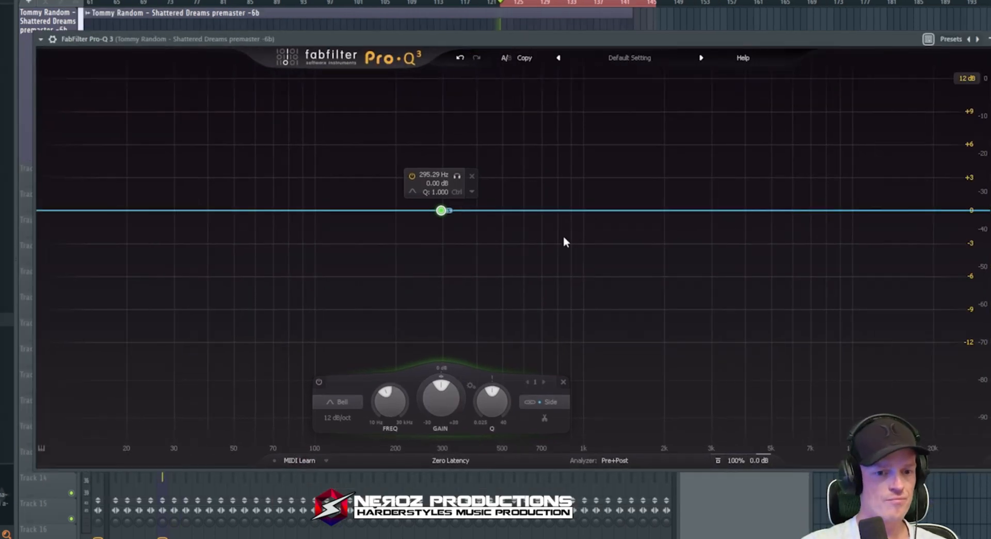
# - Set the side band to about 9.6 kHz, +2.3 dB and Q 0.43 during playback, then compare it bypassed and enabled
pyautogui.press('space')
pyautogui.moveTo(443, 210); pyautogui.dragTo(444, 206)
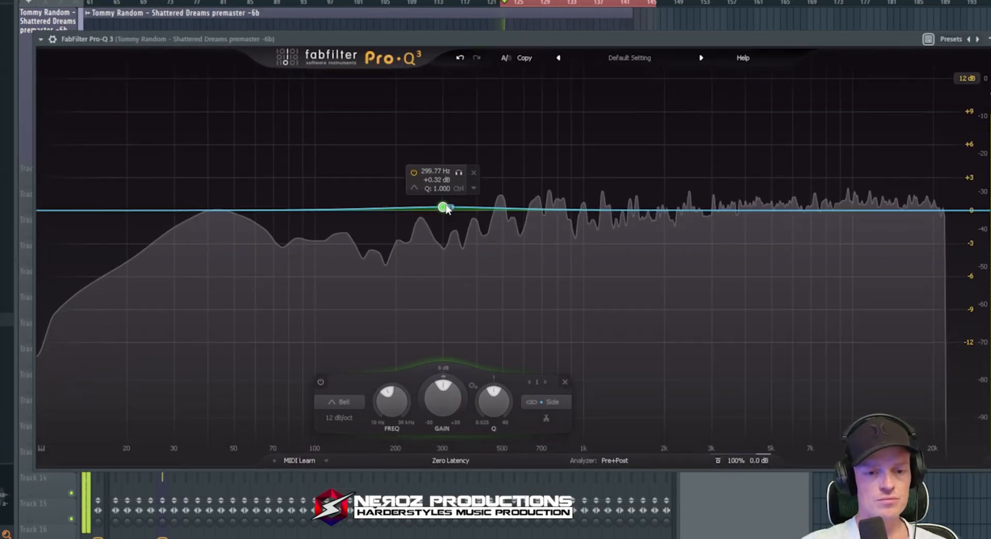
pyautogui.press('space')
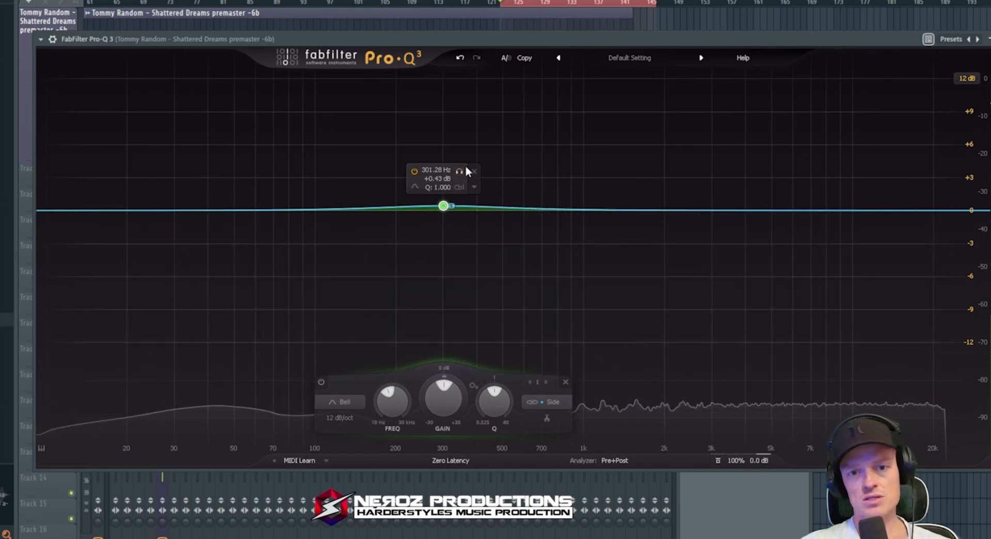
pyautogui.press('space')
pyautogui.moveTo(443, 206); pyautogui.dragTo(849, 190)
pyautogui.press('space')
pyautogui.scroll(-4, 842, 208)
pyautogui.press('space')
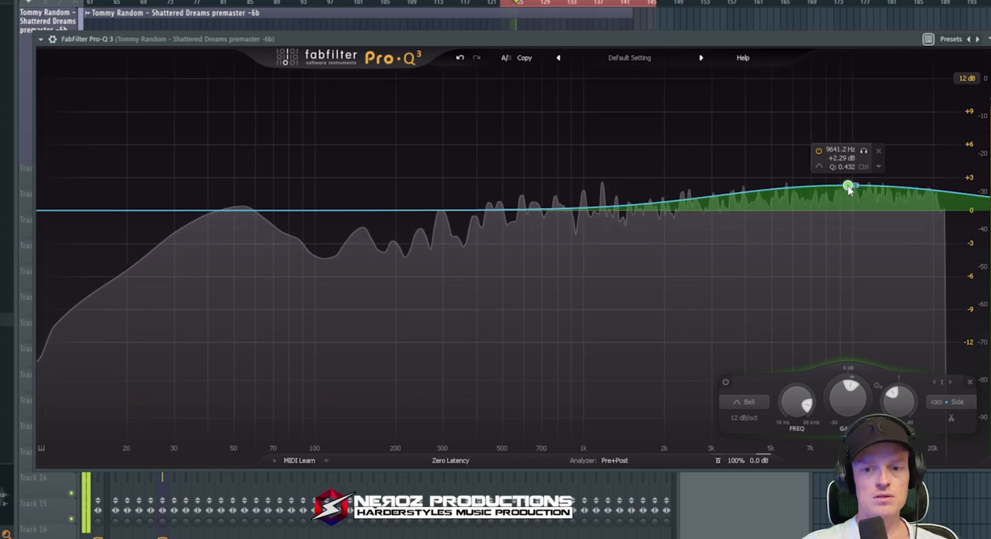
pyautogui.click(818, 151)
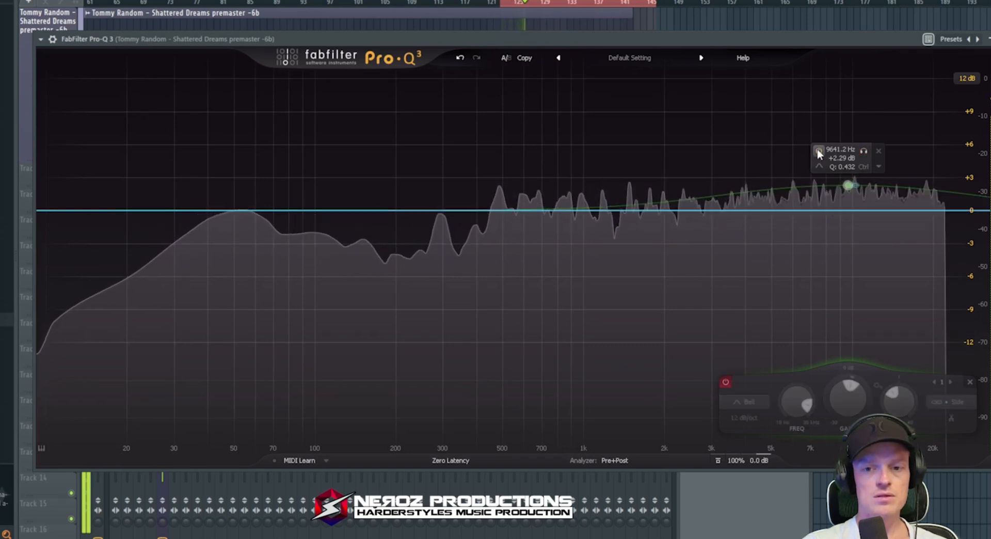
pyautogui.click(819, 151)
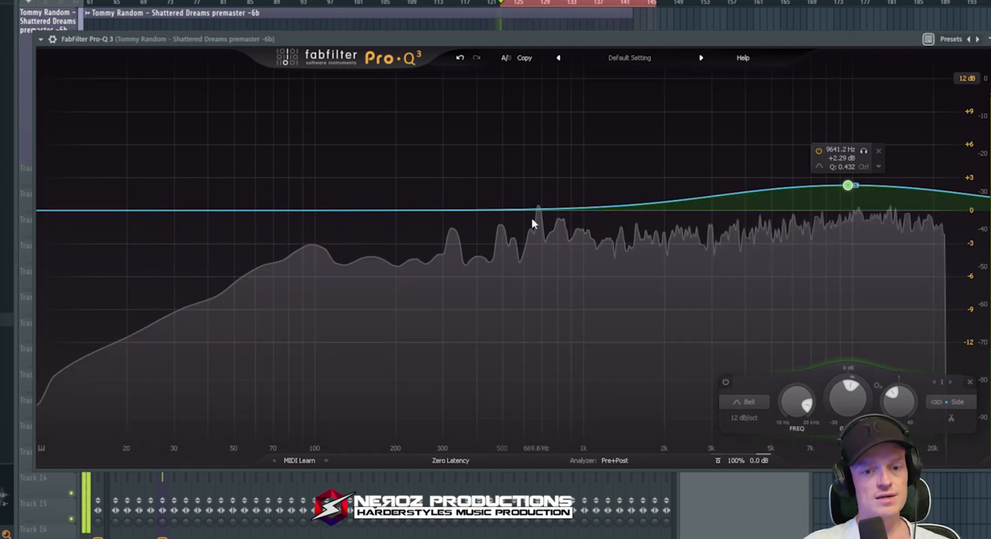
pyautogui.press('space')
# - Add a second side bell, sweep it boosted to audition the low mids, and set it to about 637 Hz at -2.7 dB
pyautogui.moveTo(529, 211)
pyautogui.mouseDown()
pyautogui.moveTo(546, 152)
pyautogui.moveTo(597, 187)
pyautogui.moveTo(681, 199)
pyautogui.moveTo(484, 198)
pyautogui.moveTo(518, 212)
pyautogui.mouseUp()
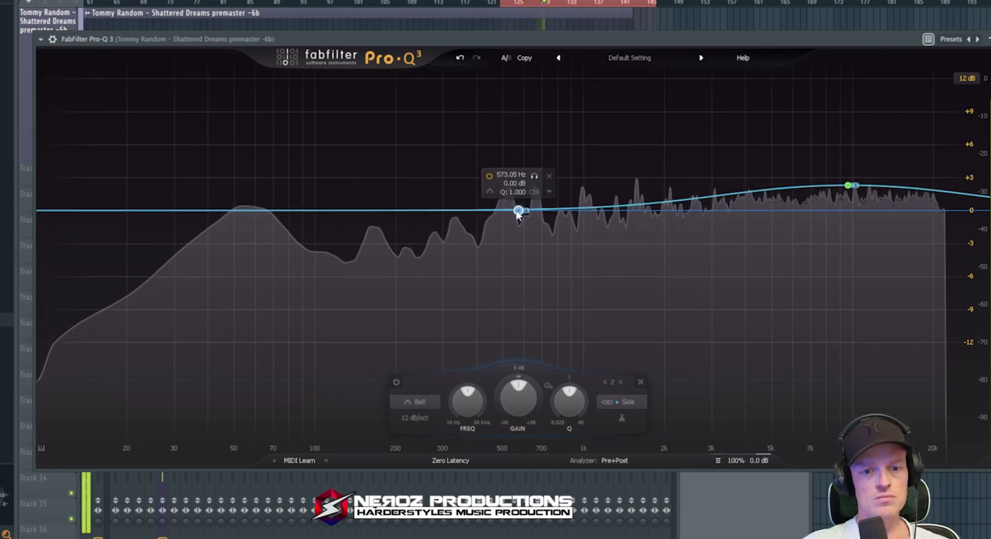
pyautogui.press('space')
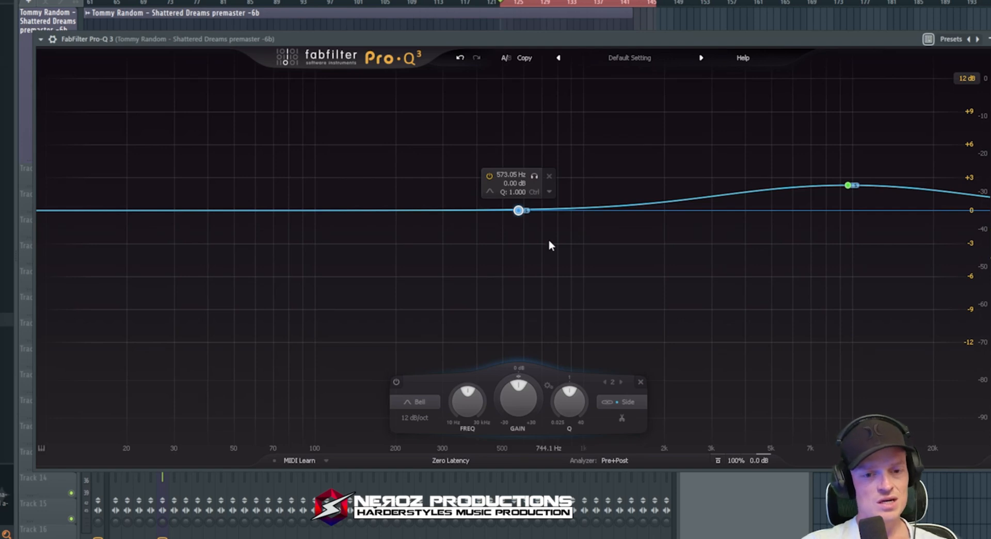
pyautogui.press('space')
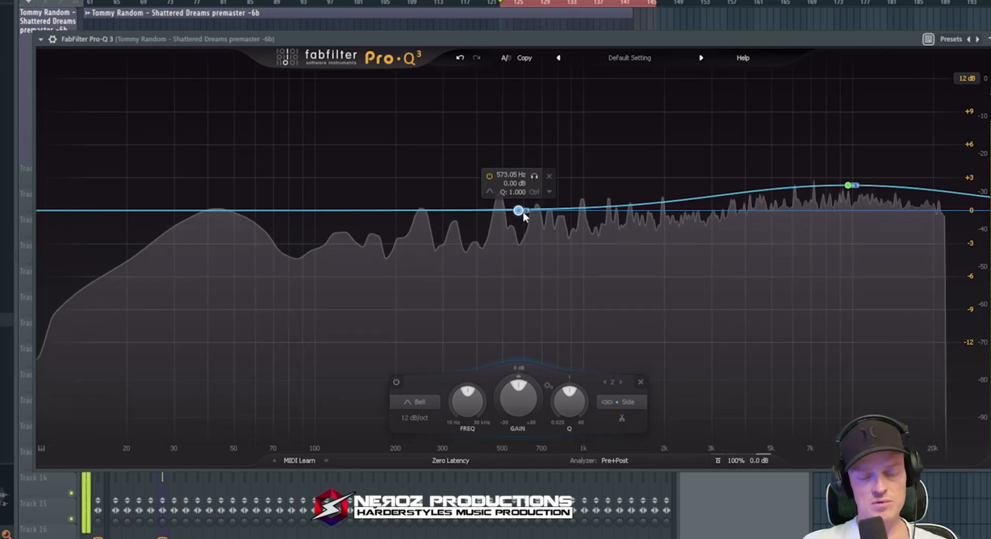
pyautogui.press('space')
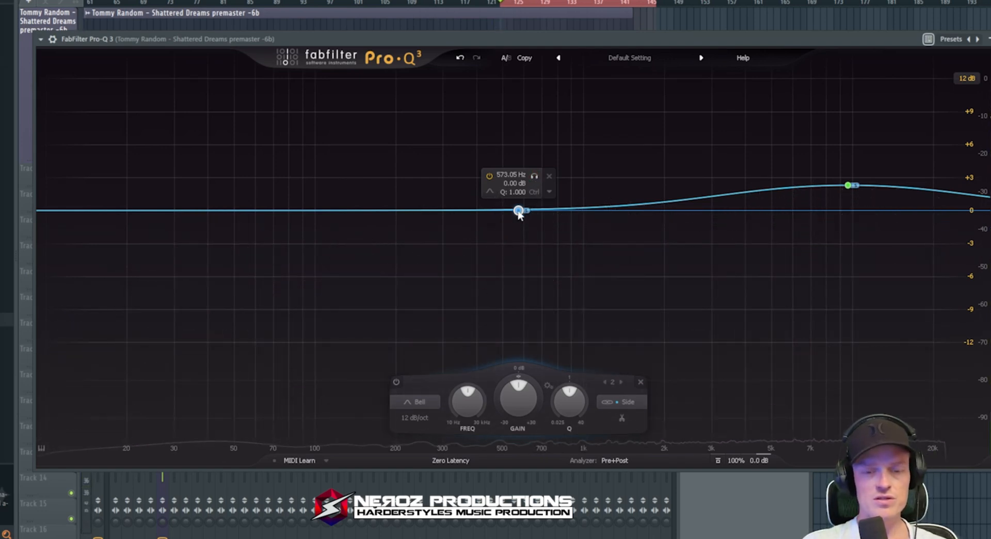
pyautogui.press('space')
pyautogui.moveTo(519, 211); pyautogui.dragTo(520, 132)
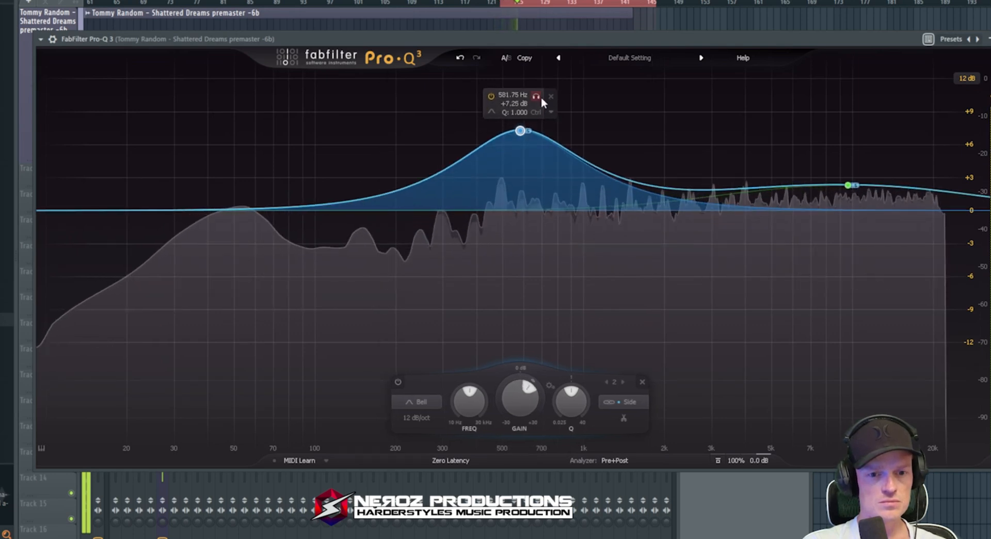
pyautogui.moveTo(538, 98); pyautogui.dragTo(540, 166)
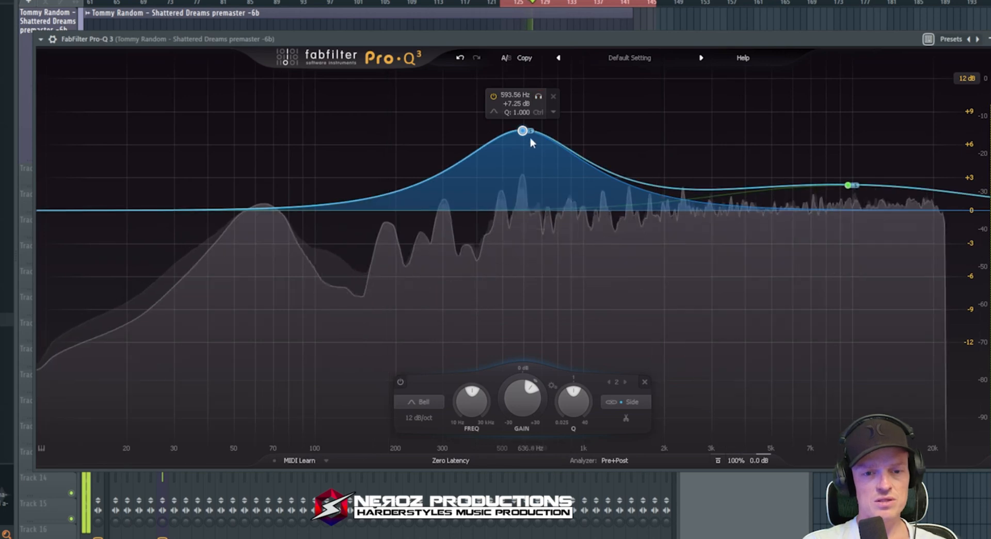
pyautogui.moveTo(523, 131); pyautogui.dragTo(531, 239)
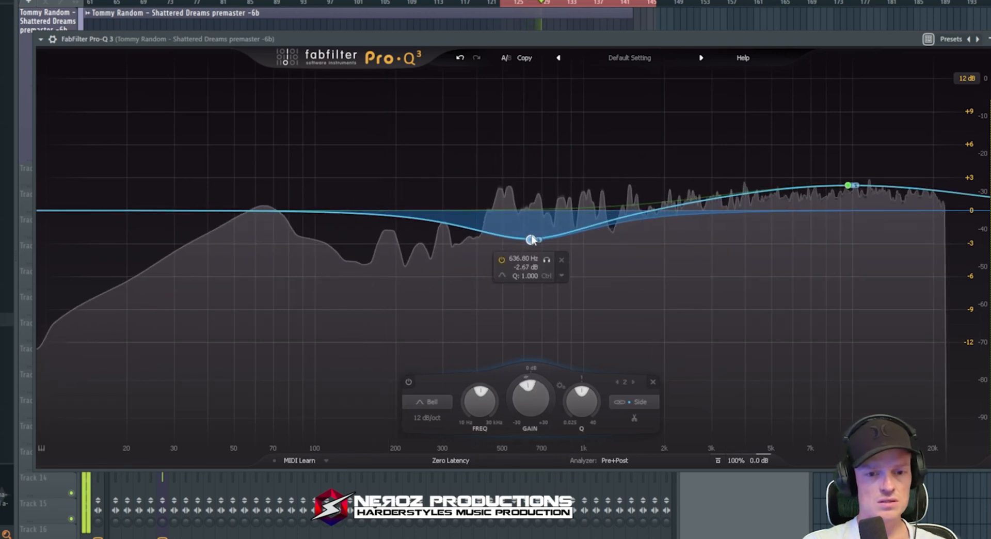
# - Compare the loop with the low-mid side dip bypassed and enabled, and make the dip slightly shallower
pyautogui.press('space')
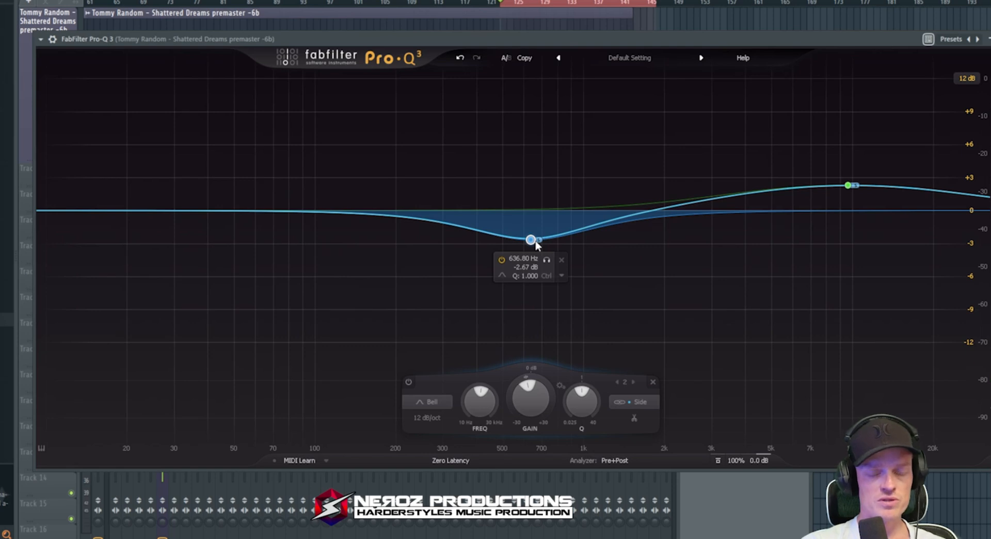
pyautogui.press('space')
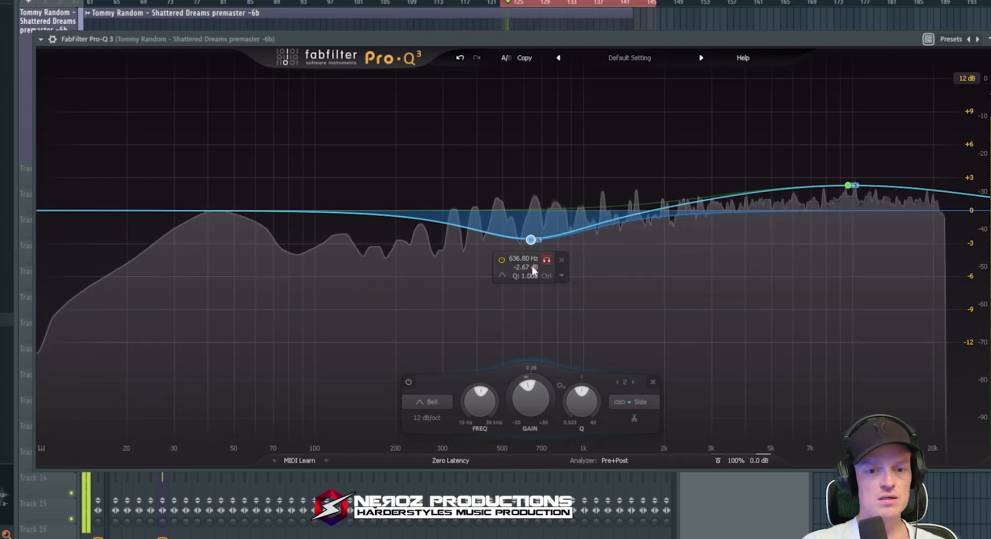
pyautogui.click(501, 260)
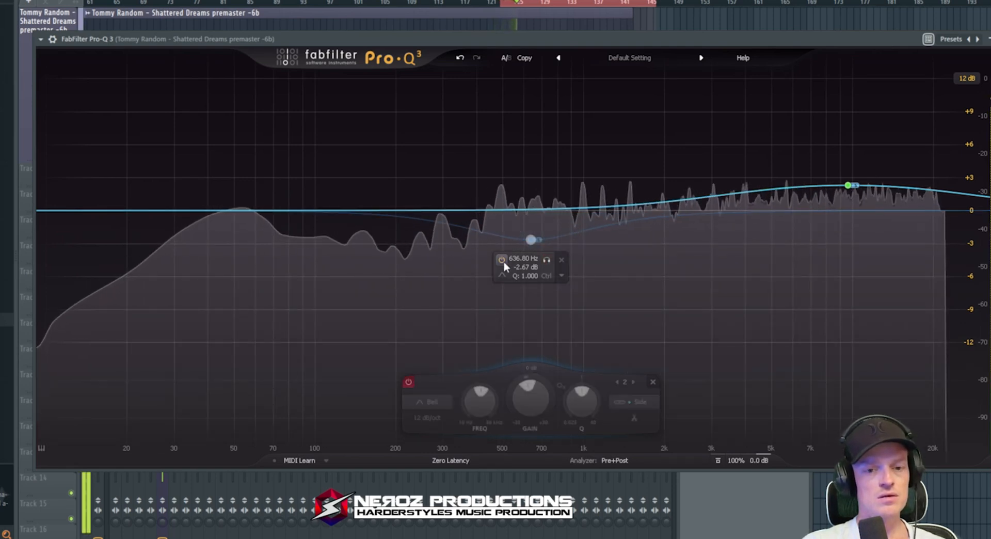
pyautogui.click(502, 260)
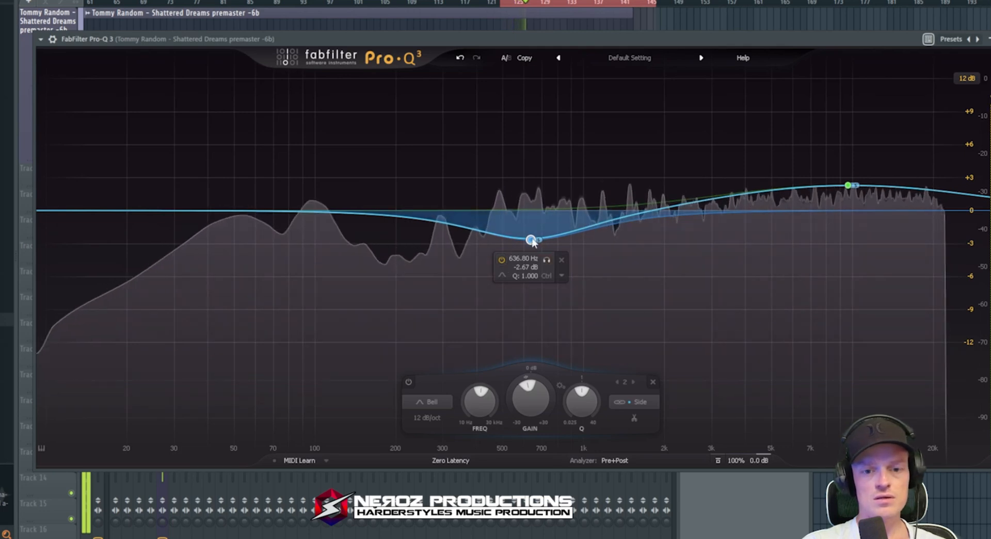
pyautogui.moveTo(533, 242); pyautogui.dragTo(536, 235)
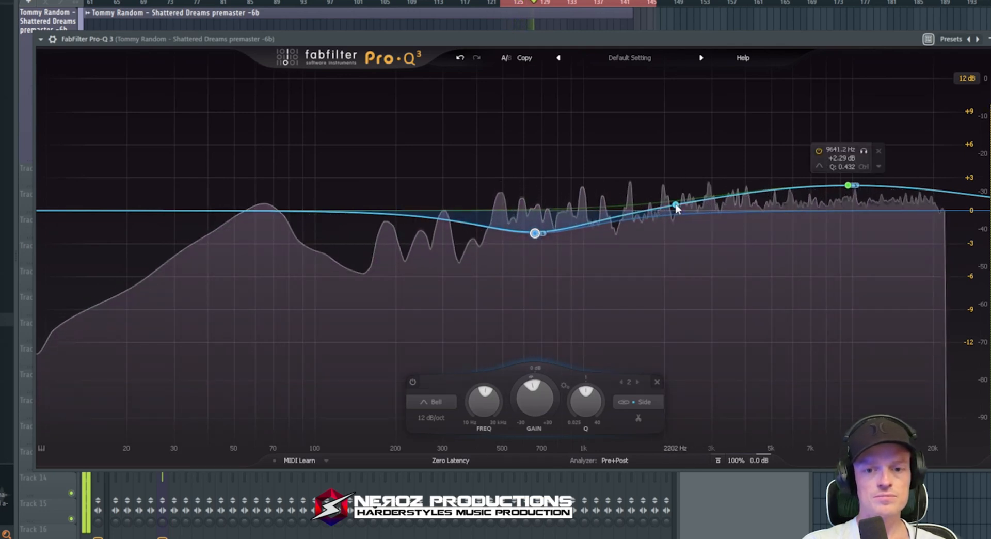
# - Add a third side bell at about 1.6 kHz with +4.2 dB gain and Q 1.99, and audition it
pyautogui.moveTo(675, 205)
pyautogui.mouseDown()
pyautogui.moveTo(678, 179)
pyautogui.moveTo(677, 205)
pyautogui.mouseUp()
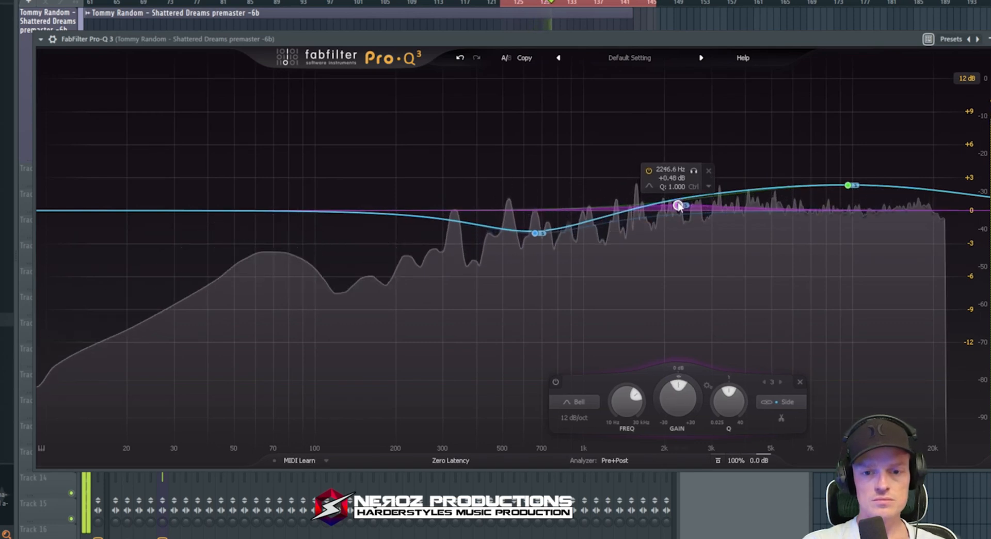
pyautogui.moveTo(695, 170); pyautogui.dragTo(638, 164)
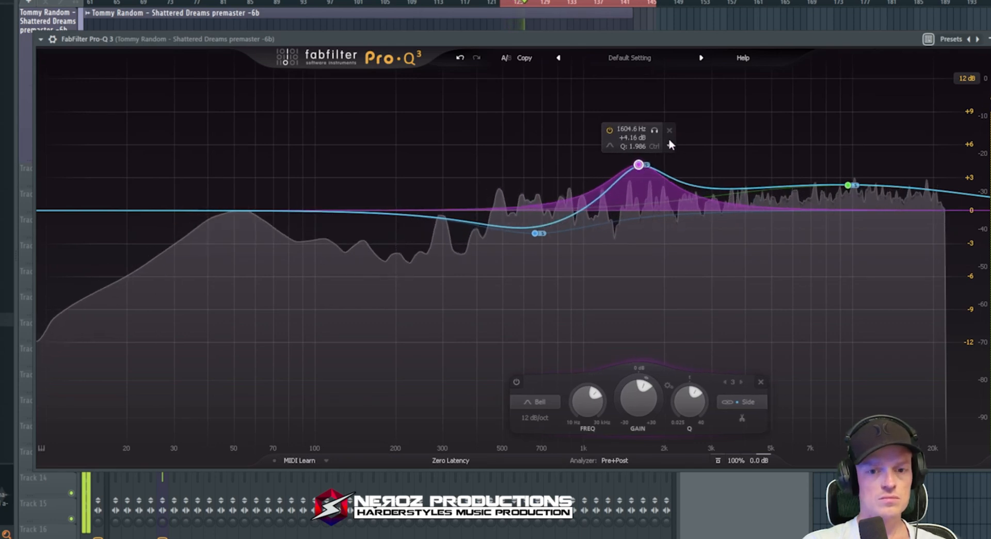
pyautogui.click(654, 130)
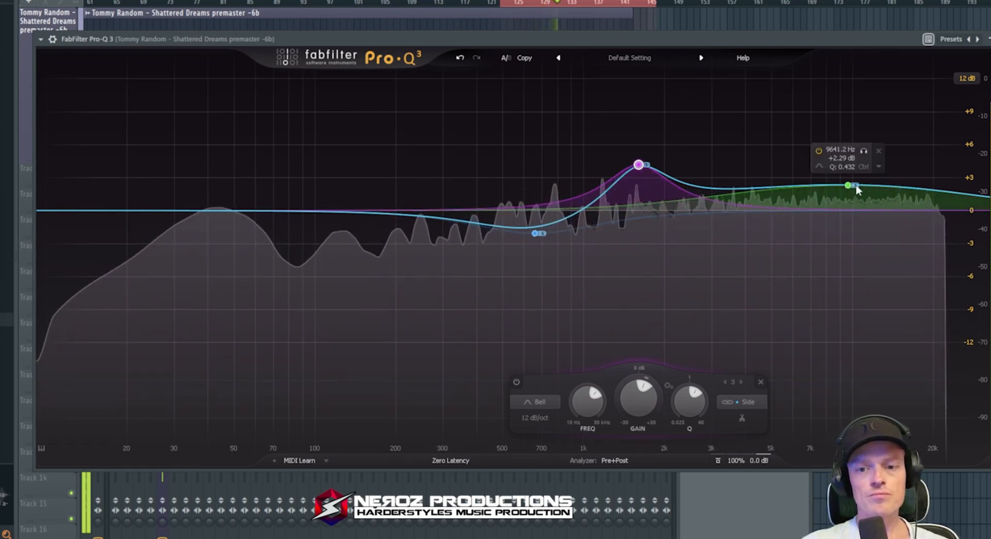
# - Add two side-channel bands in the upper treble, including a slightly boosted high shelf, and stop playback
pyautogui.doubleClick(866, 210)
pyautogui.moveTo(929, 190); pyautogui.dragTo(929, 180)
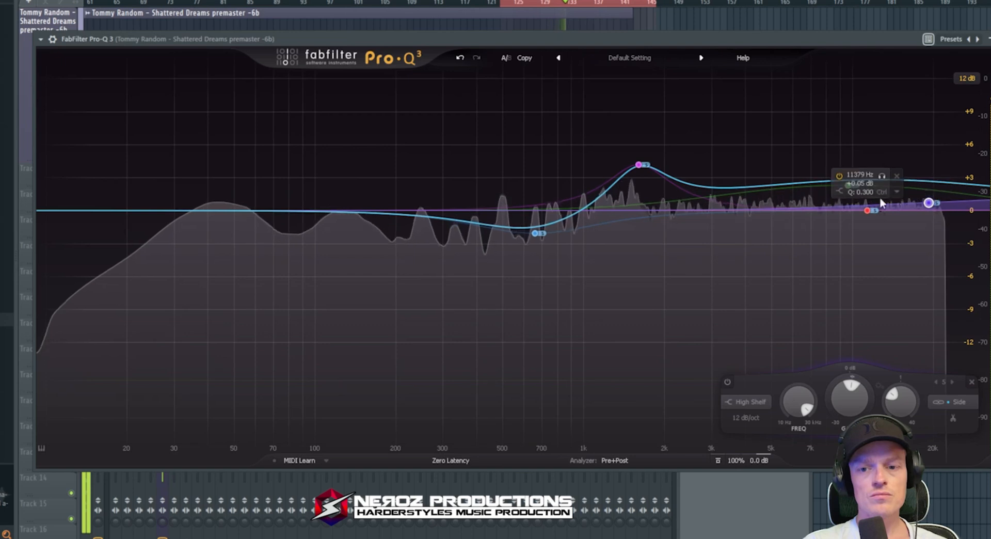
pyautogui.press('space')
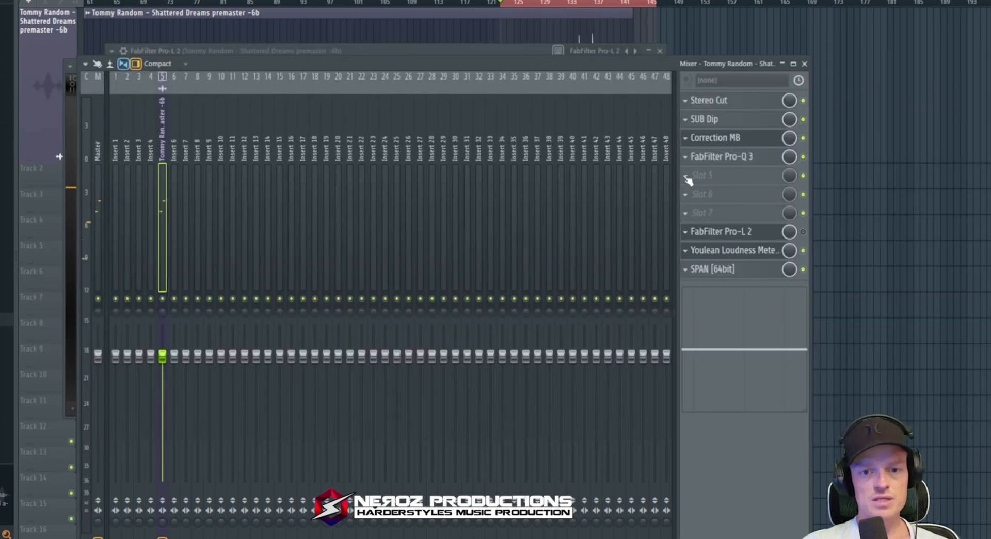
# - Load another FabFilter Pro-Q 3 into an empty effect slot of the premaster's mixer track
pyautogui.click(688, 177)
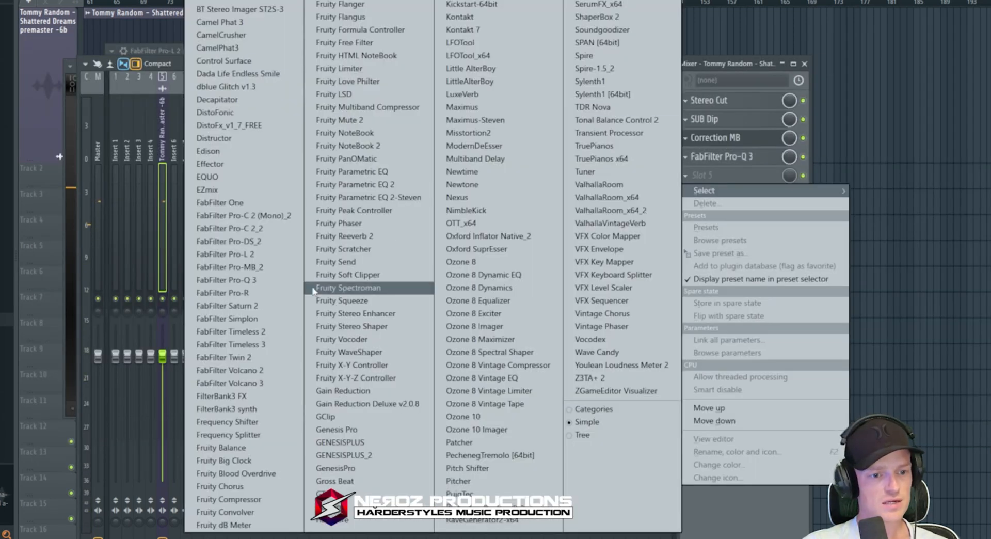
pyautogui.click(787, 106)
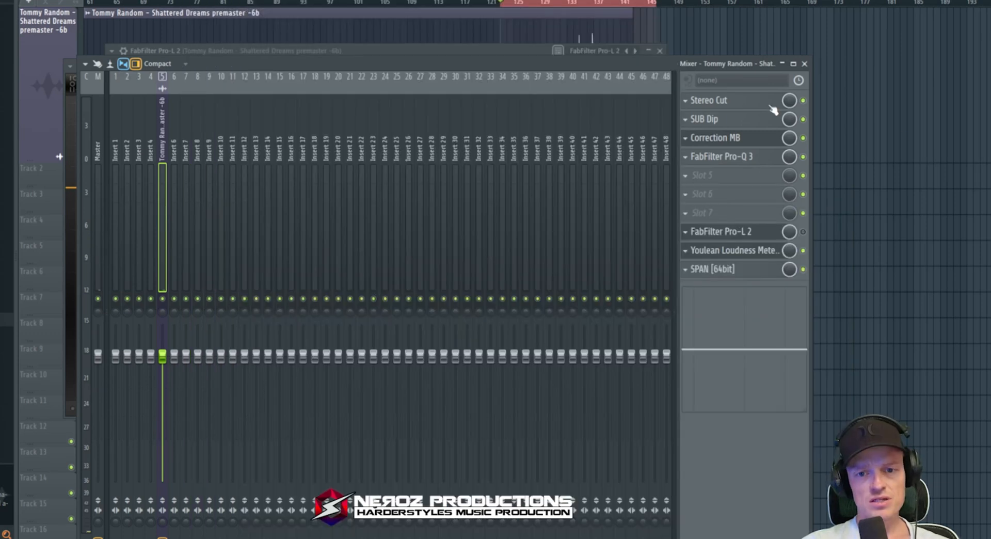
pyautogui.click(709, 196)
pyautogui.click(255, 284)
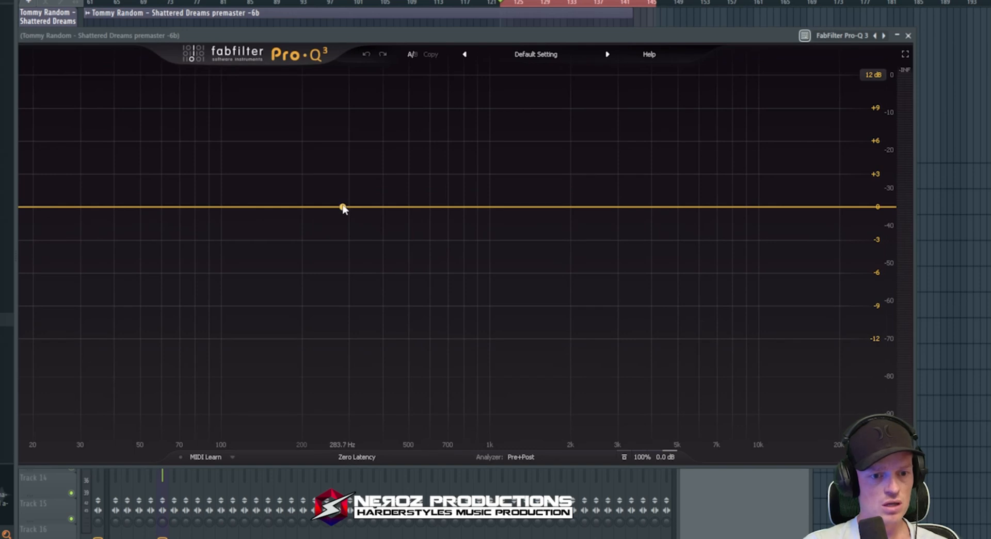
# - Add a stereo High Cut band in the new Pro-Q 3 at about 16.6 kHz with a 48 dB/oct slope
pyautogui.click(343, 207)
pyautogui.rightClick(343, 207)
pyautogui.moveTo(377, 257)
pyautogui.click(490, 308)
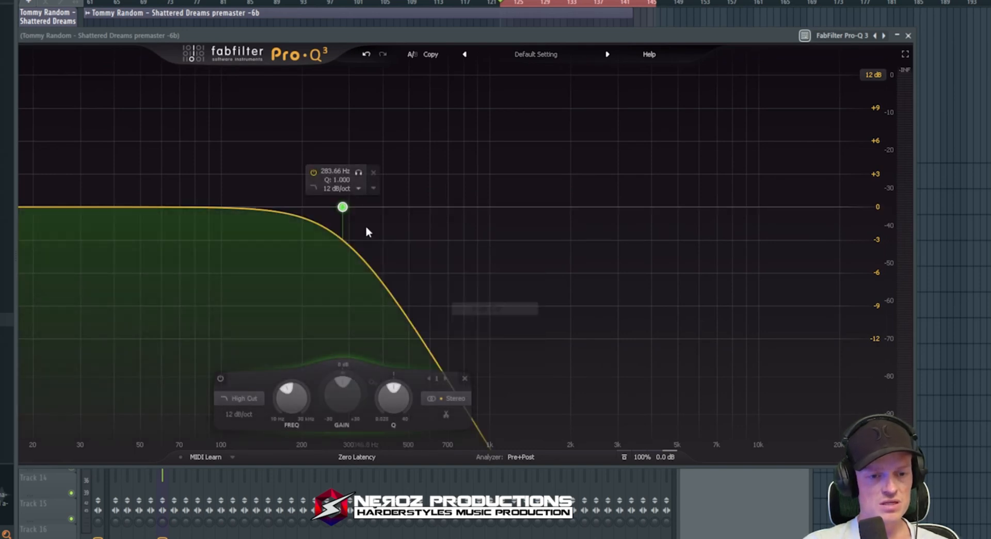
pyautogui.moveTo(342, 207); pyautogui.dragTo(822, 208)
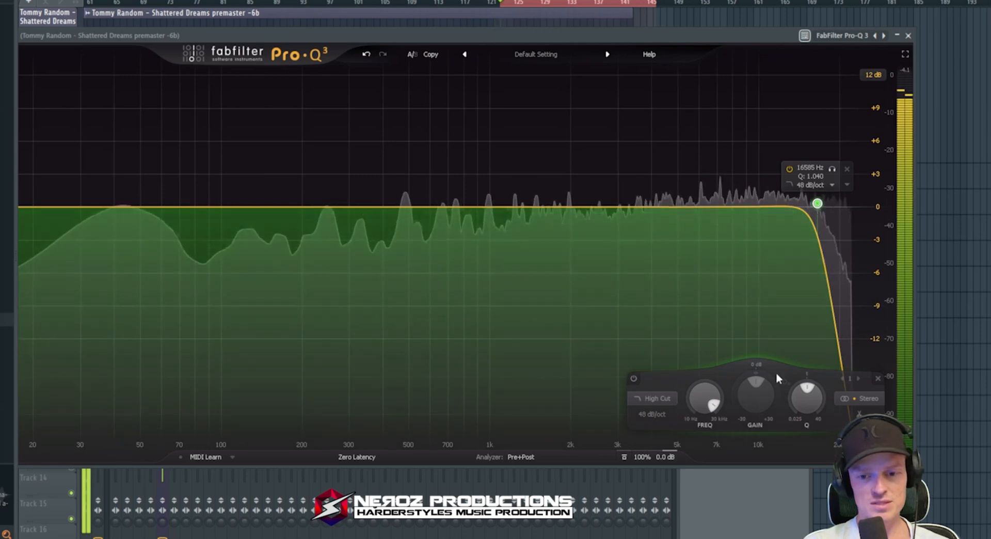
# - Audition the high cut, steepen its slope to 72 dB/oct, and raise its cutoff to about 18.4 kHz
pyautogui.click(832, 169)
pyautogui.moveTo(835, 168); pyautogui.dragTo(844, 168)
pyautogui.click(827, 186)
pyautogui.click(829, 211)
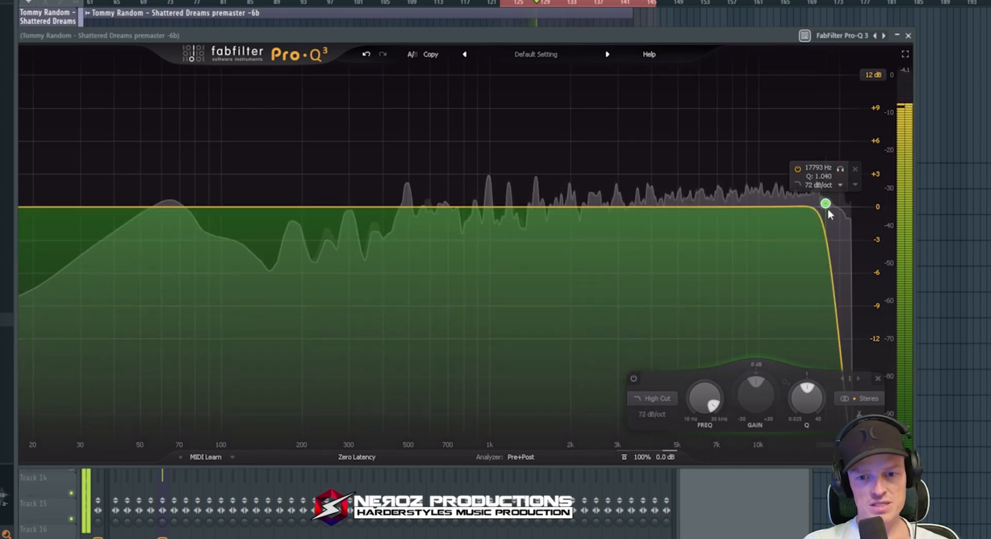
pyautogui.click(829, 186)
pyautogui.click(832, 205)
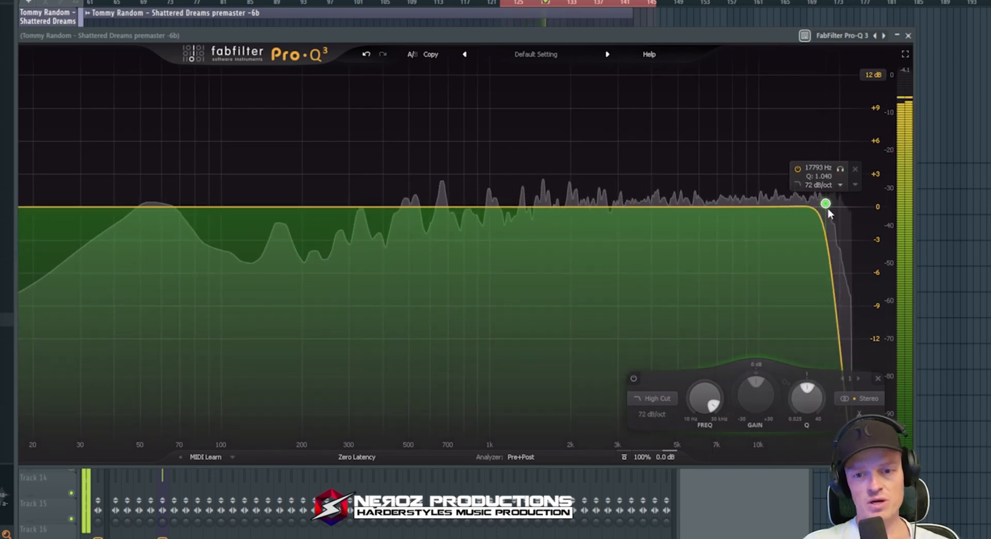
pyautogui.moveTo(828, 212); pyautogui.dragTo(831, 207)
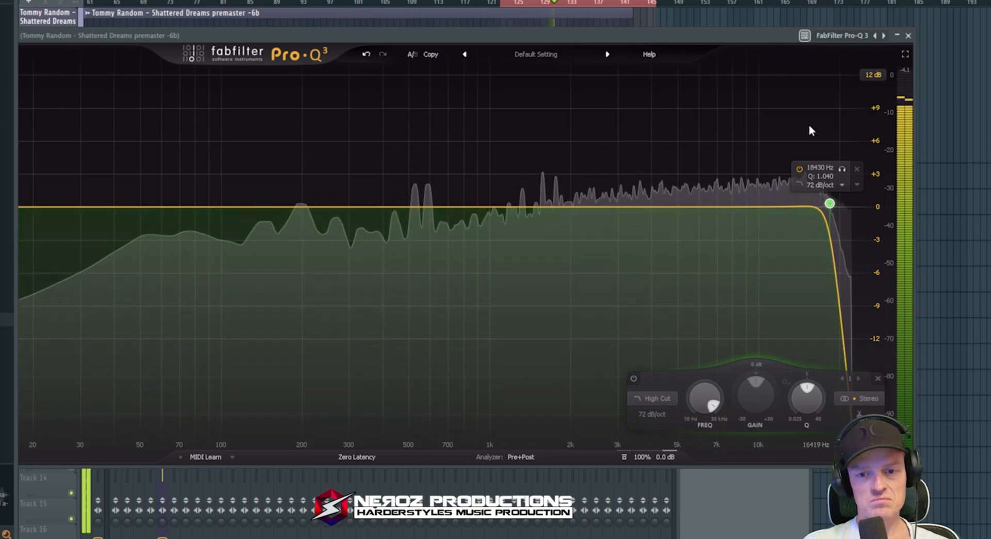
# - Replay the passage through the high cut and rename its Pro-Q 3 slot as Brickwall high end
pyautogui.press('space')
pyautogui.press('space')
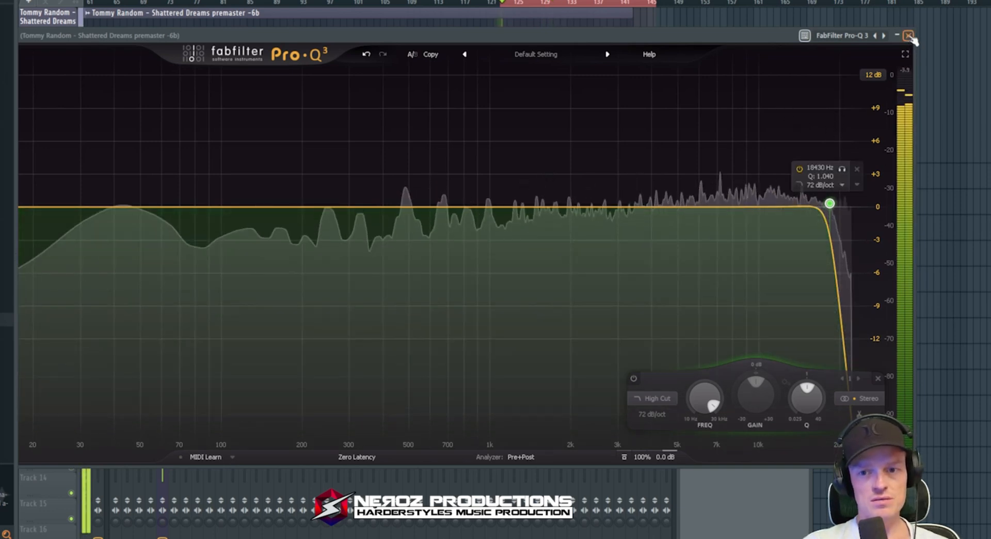
pyautogui.click(909, 36)
pyautogui.click(709, 174)
pyautogui.press('F2')
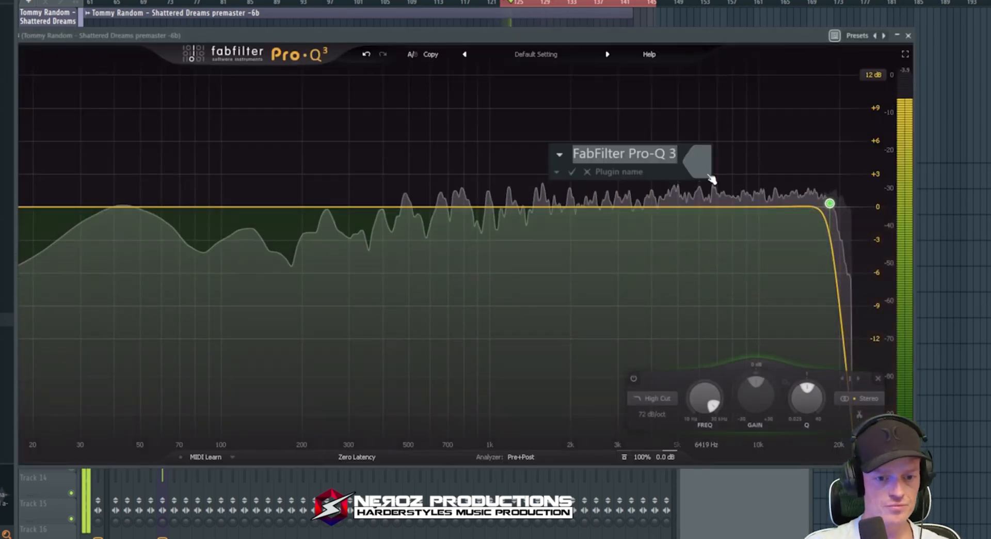
pyautogui.write('Brickwall high end')
pyautogui.press('Return')
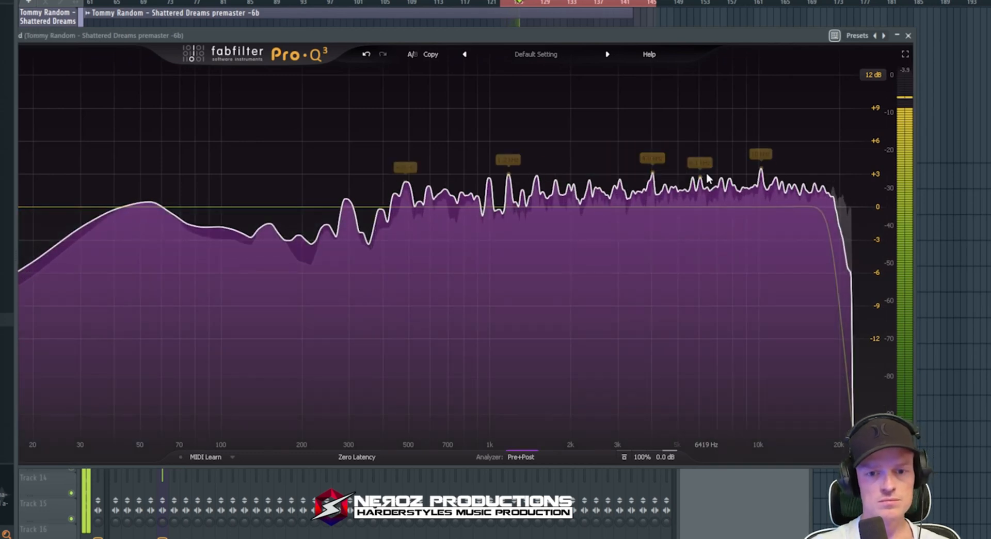
# - Move the Brickwall high end EQ directly ahead of Correction MB, check the remaining Pro-Q 3's bands, and stop playback
pyautogui.click(908, 36)
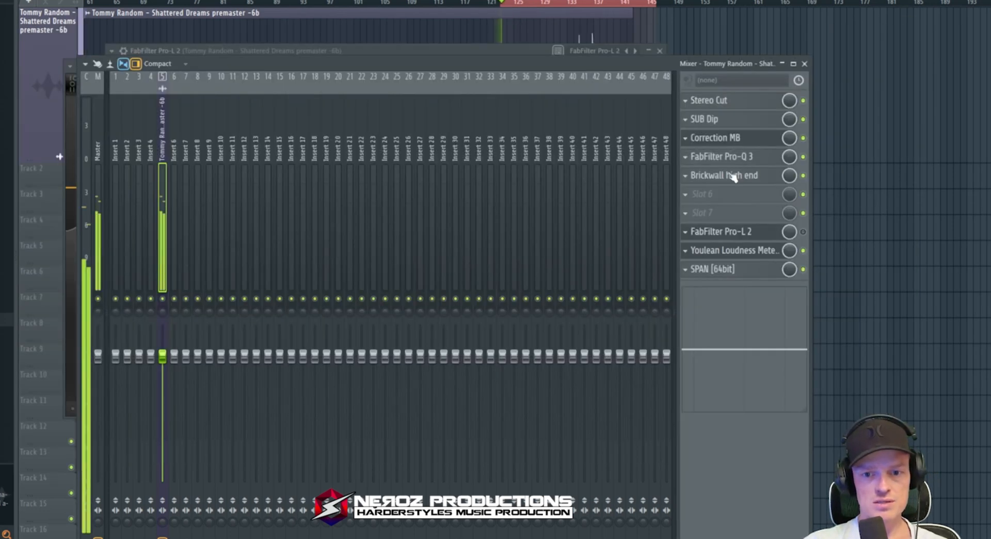
pyautogui.moveTo(732, 161); pyautogui.dragTo(732, 143)
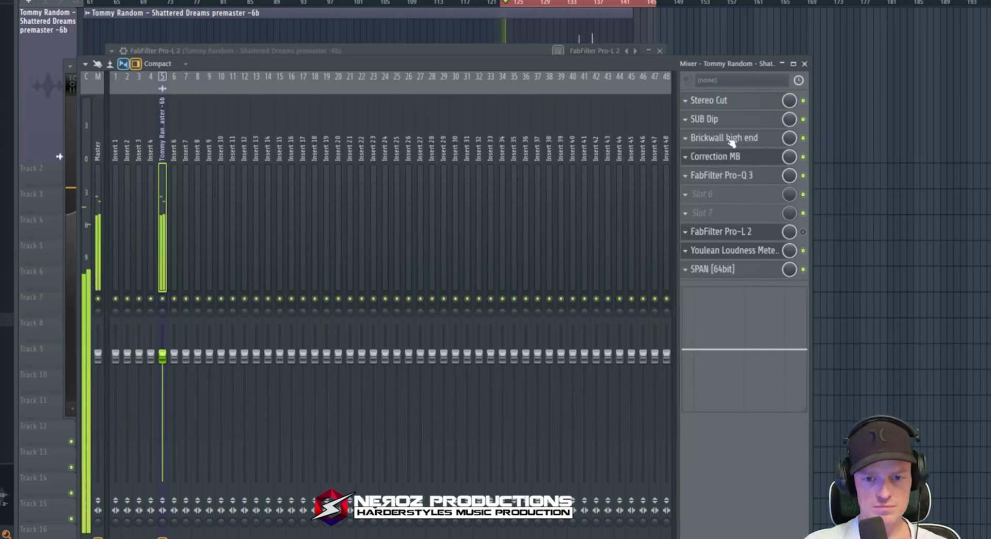
pyautogui.click(736, 177)
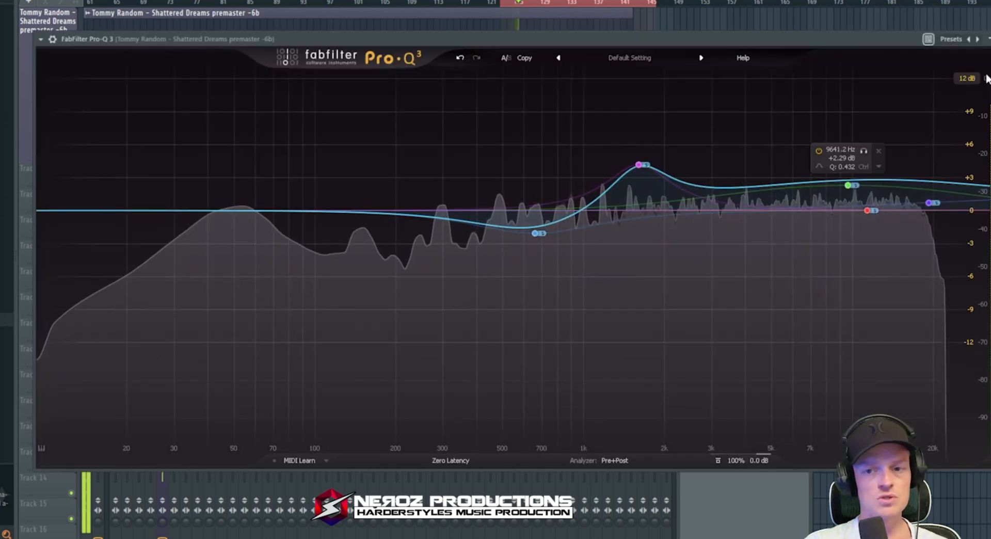
pyautogui.click(990, 39)
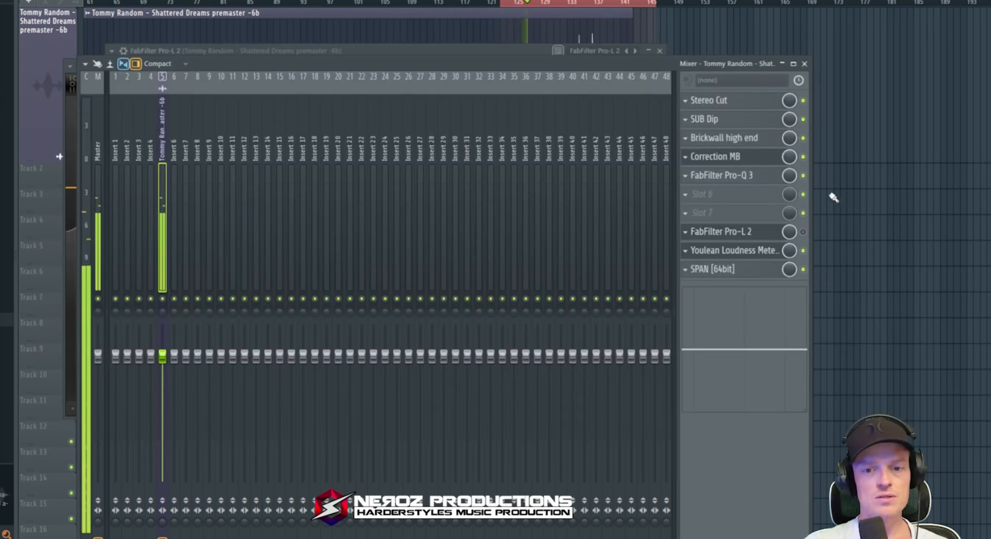
pyautogui.press('space')
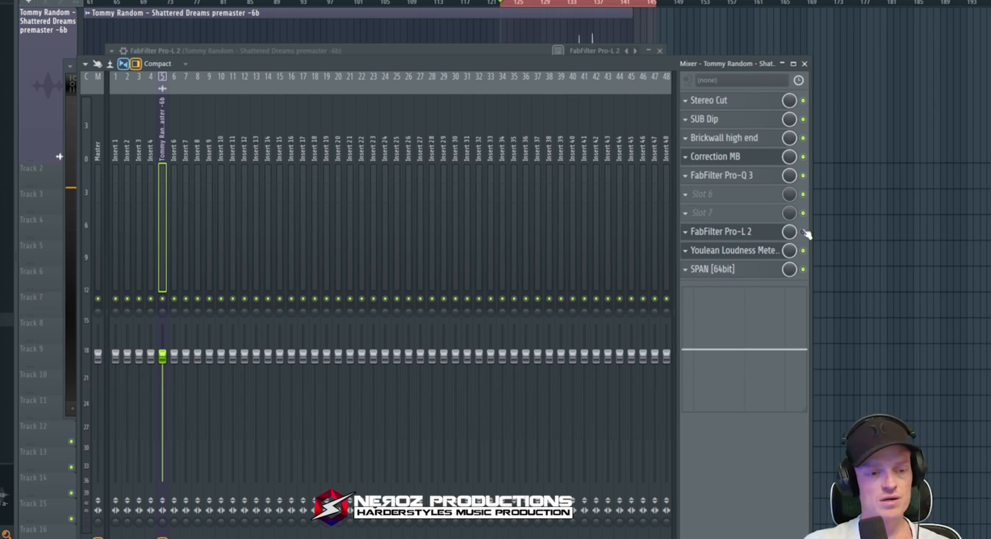
# - Open the FabFilter Pro-L 2 limiter, audition the premaster through it, and raise its gain to +12.0 dB
pyautogui.click(718, 231)
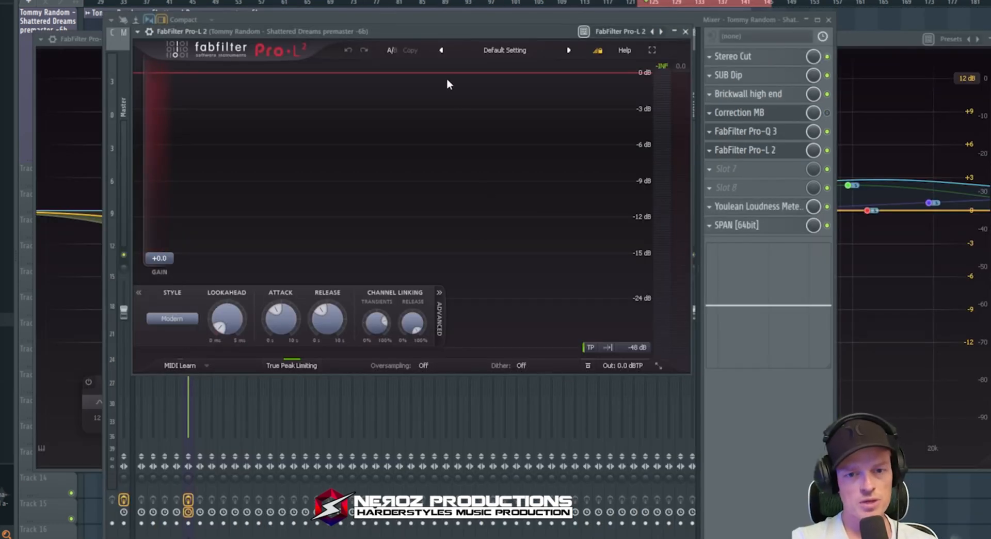
pyautogui.moveTo(447, 30); pyautogui.dragTo(385, 3)
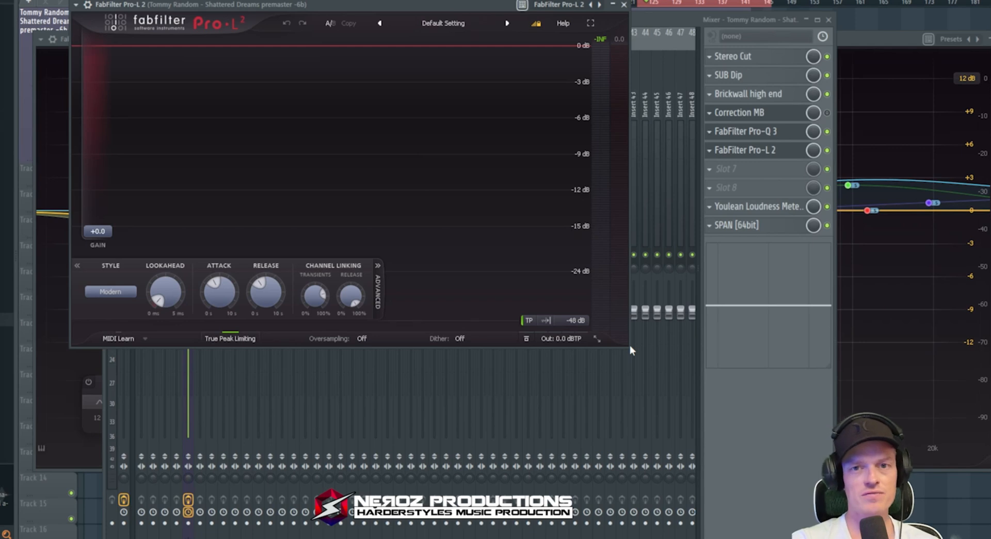
pyautogui.press('space')
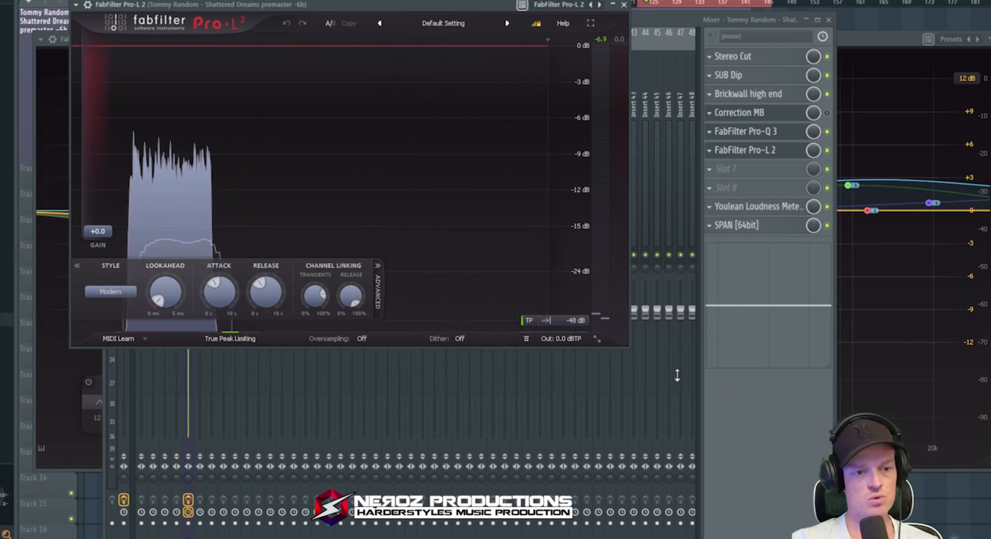
pyautogui.press('space')
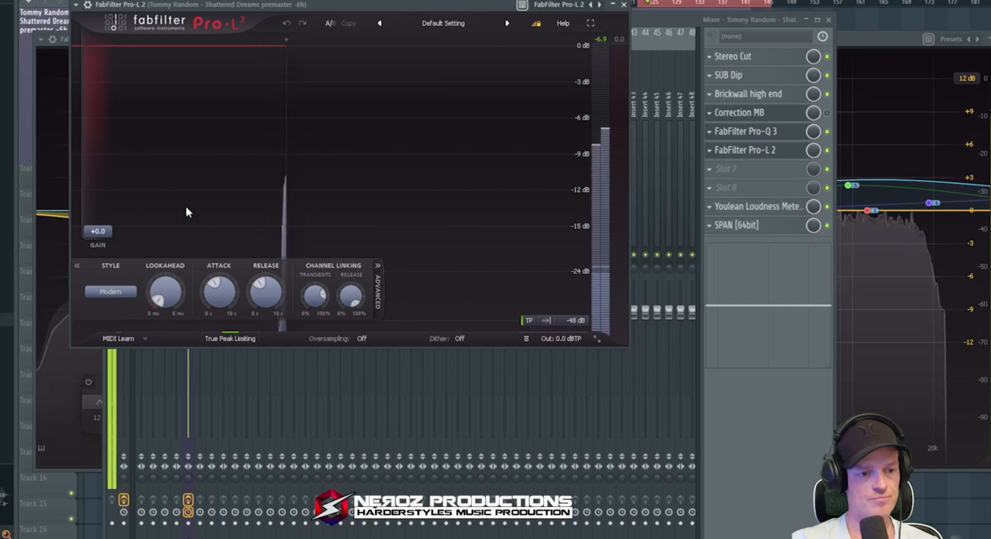
pyautogui.moveTo(111, 232); pyautogui.dragTo(114, 156)
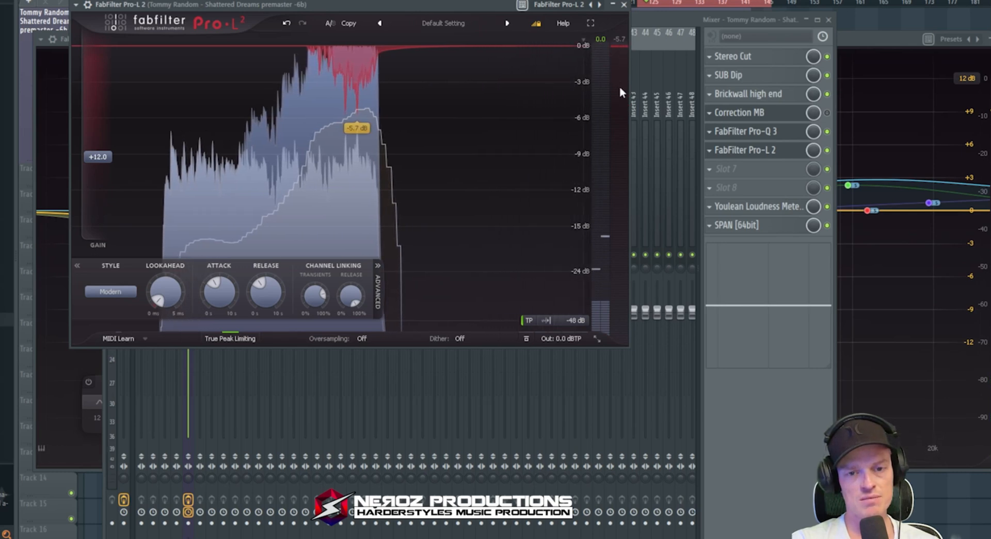
pyautogui.press('space')
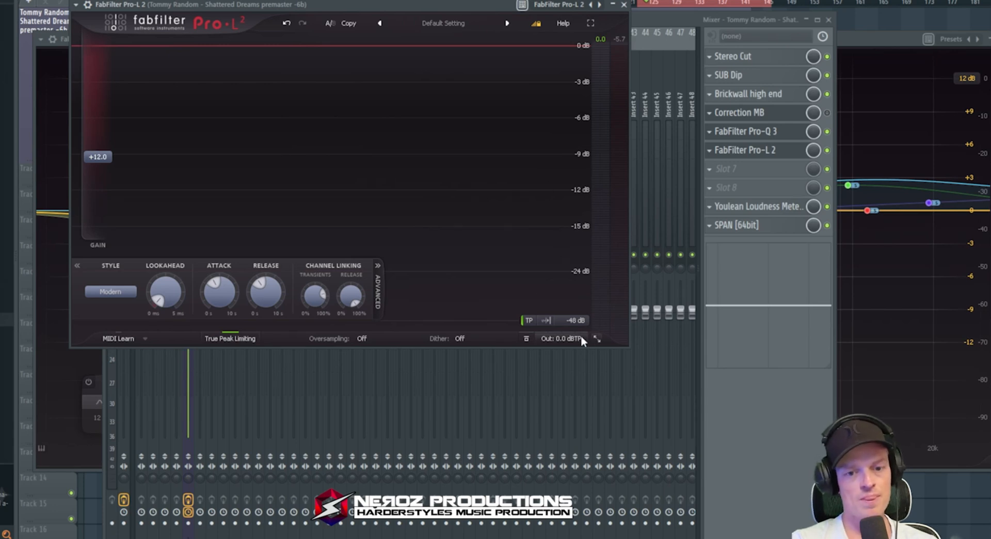
# - Locate the limiter's audition option and set the limiting style to Aggressive
pyautogui.moveTo(575, 336)
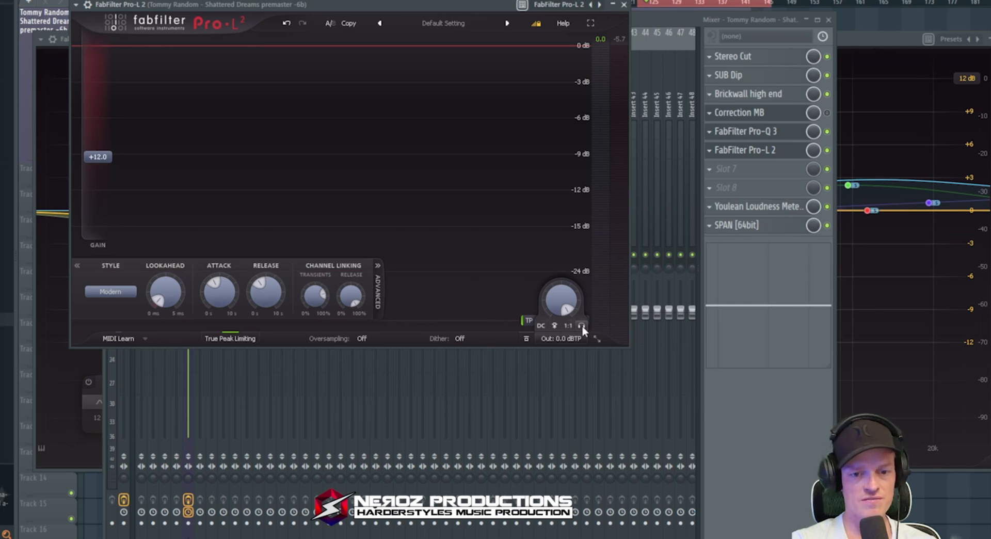
pyautogui.click(581, 325)
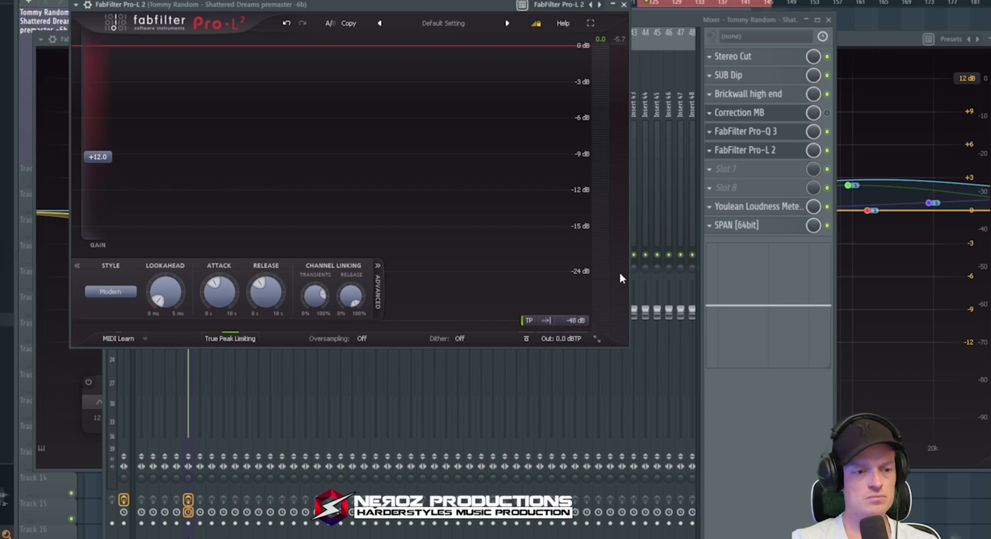
pyautogui.click(111, 292)
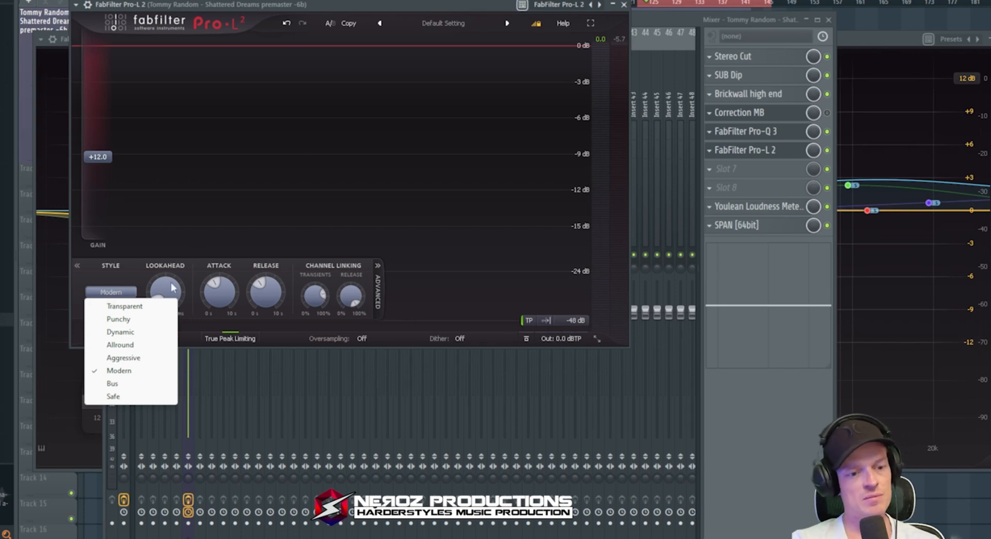
pyautogui.click(124, 358)
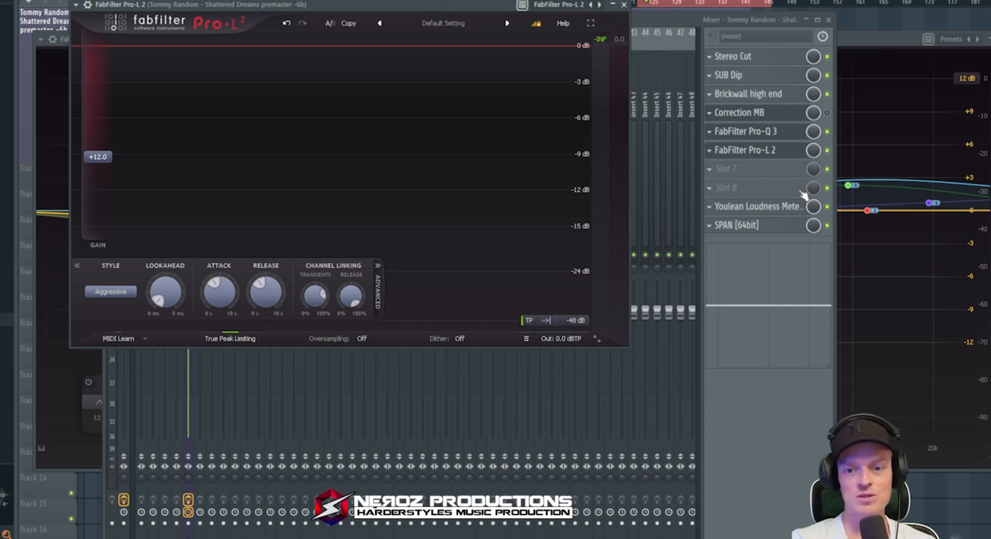
# - Open the Youlean Loudness Meter, hide its histogram graph, and place the compact meter beside the limiter
pyautogui.click(783, 207)
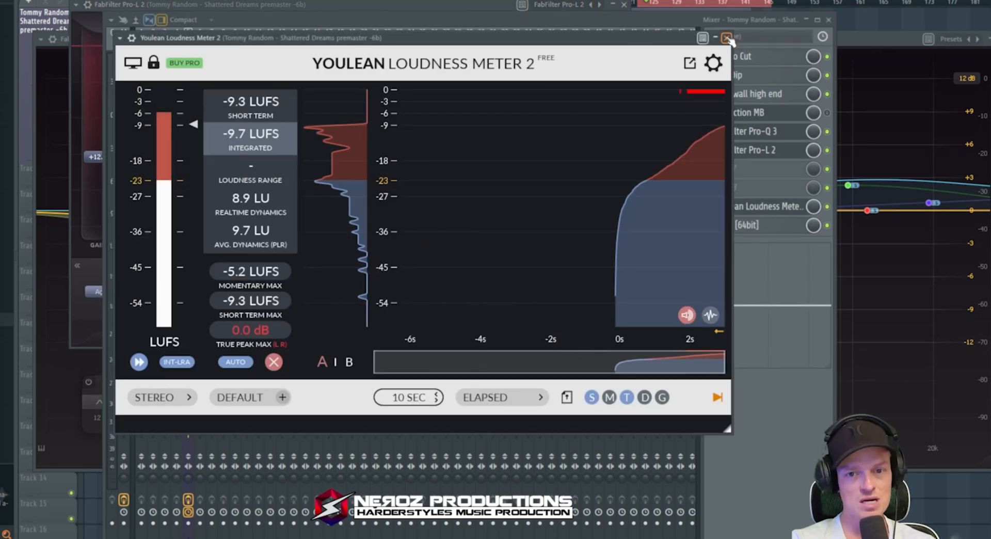
pyautogui.click(726, 37)
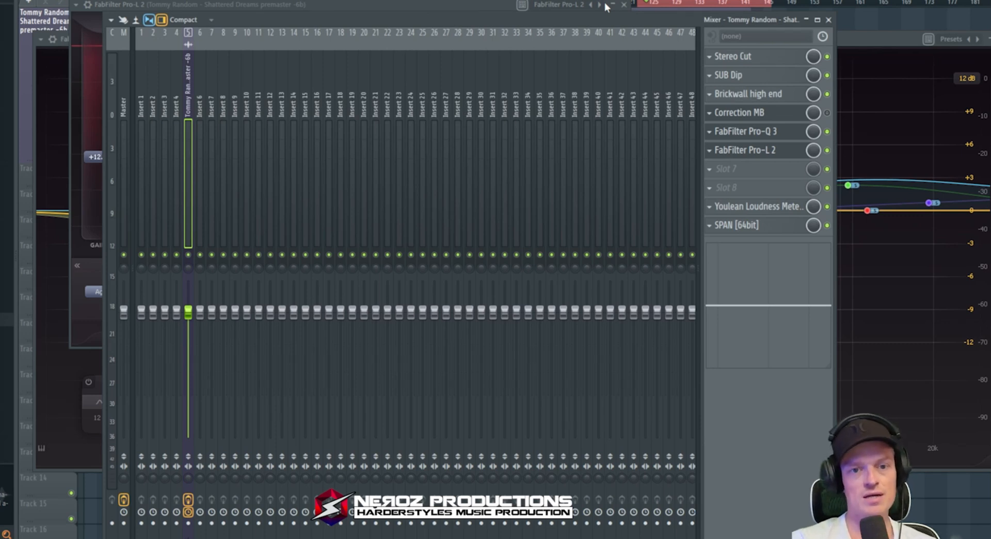
pyautogui.click(293, 7)
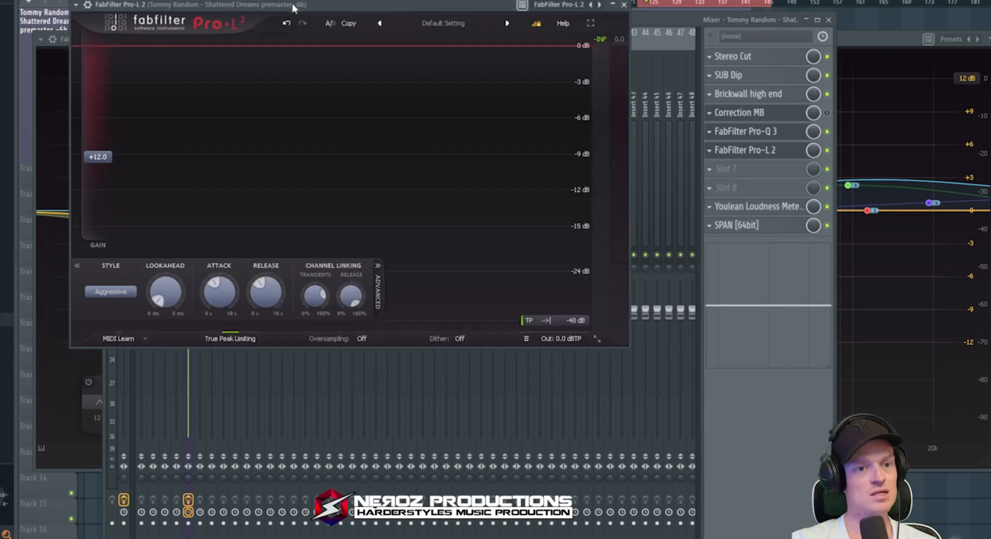
pyautogui.click(753, 207)
pyautogui.click(128, 64)
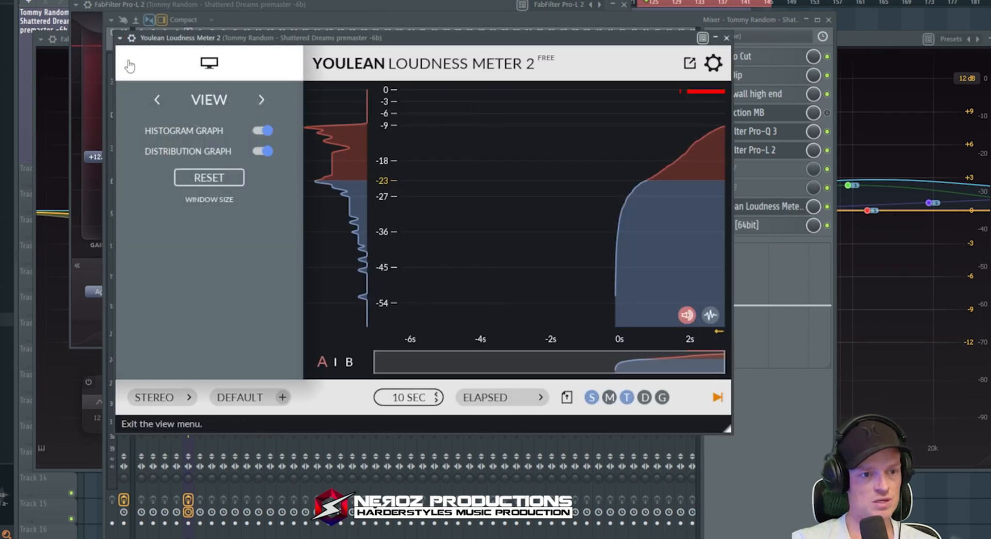
pyautogui.click(263, 131)
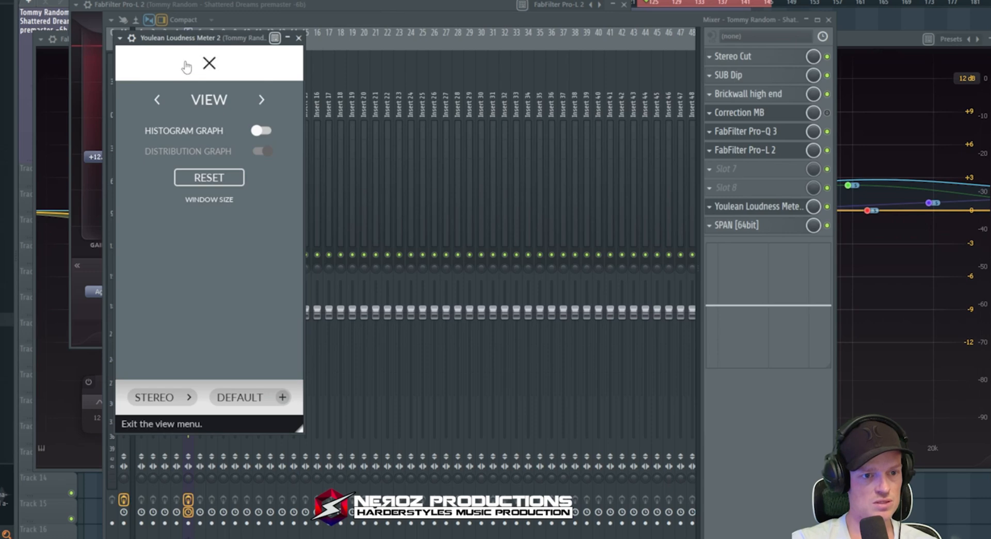
pyautogui.click(206, 63)
pyautogui.moveTo(191, 42); pyautogui.dragTo(710, 8)
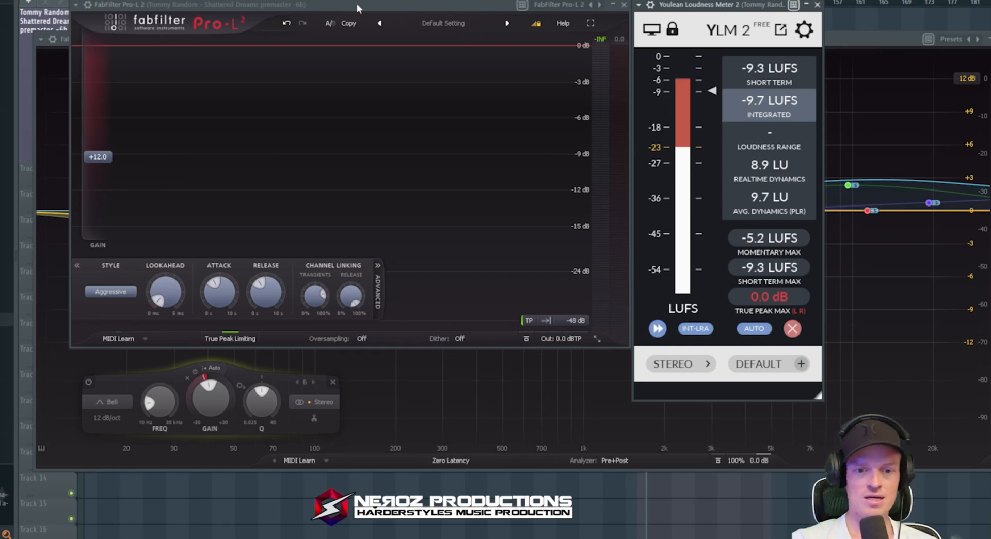
# - Play the passage through the limiter to read its gain reduction and integrated loudness
pyautogui.click(306, 17)
pyautogui.press('space')
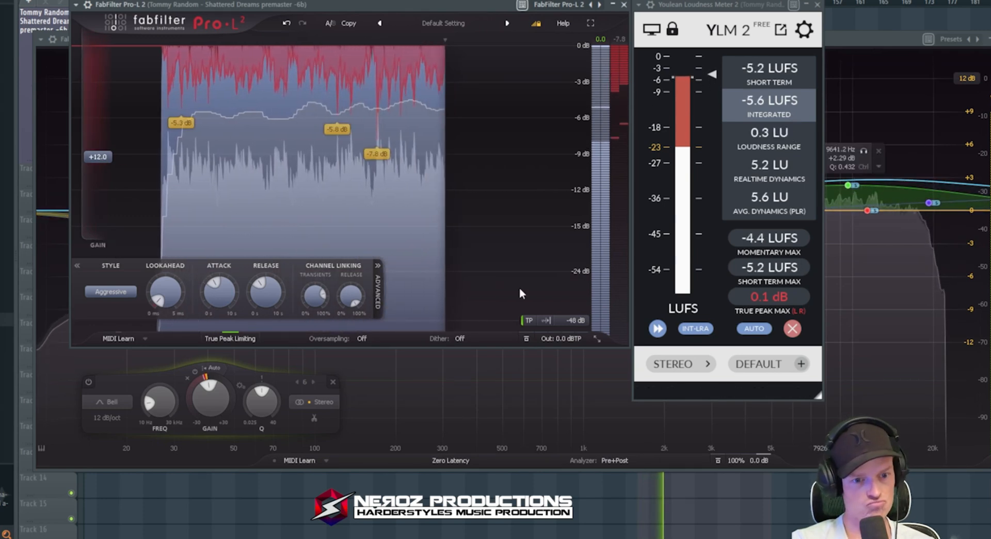
pyautogui.click(574, 323)
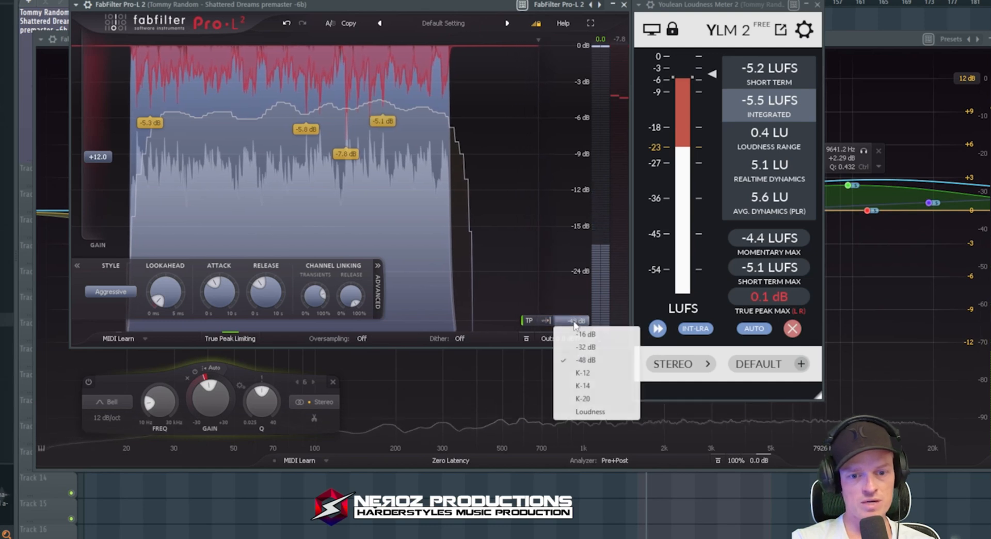
pyautogui.click(579, 323)
# - Audition only the signal removed by the limiter during playback and restore the normal output
pyautogui.moveTo(561, 340)
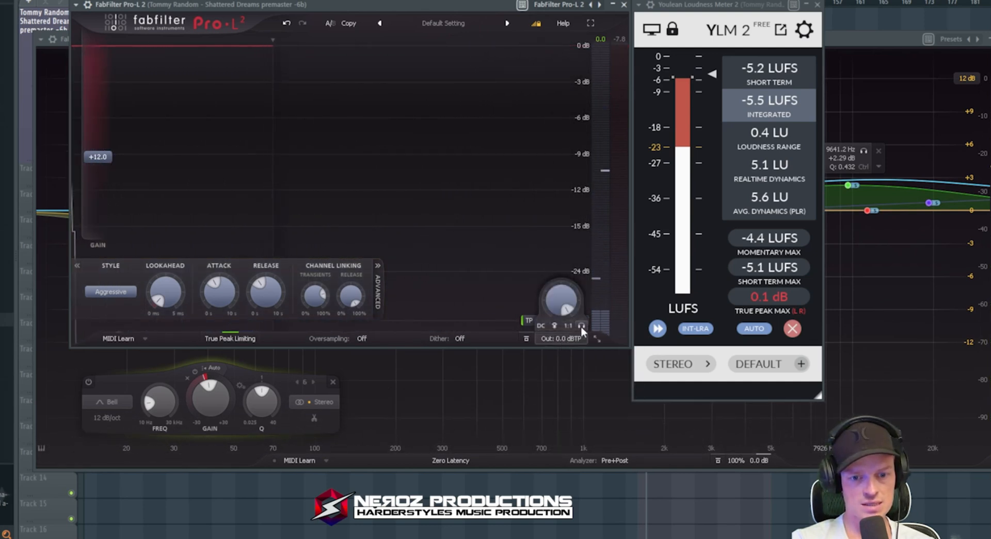
pyautogui.click(581, 327)
pyautogui.press('space')
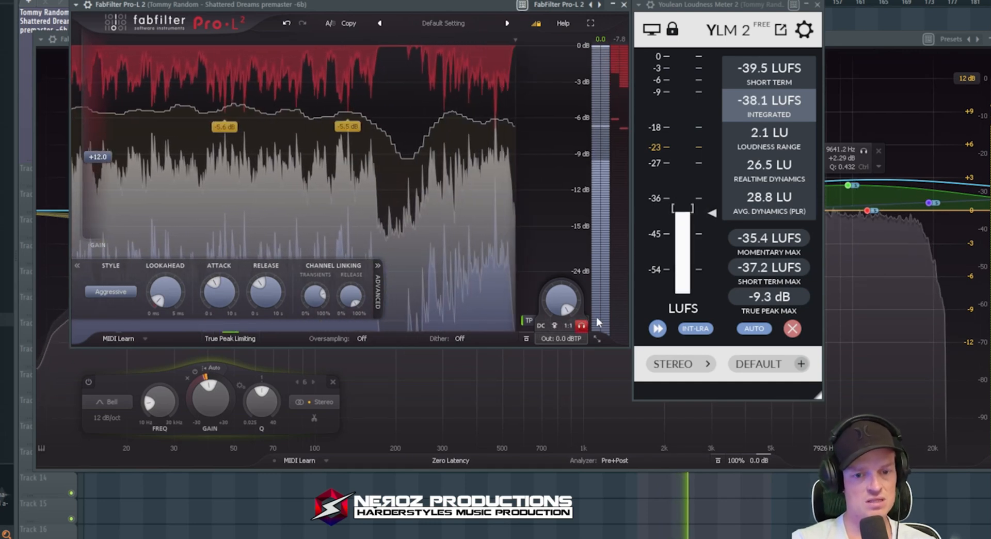
pyautogui.click(582, 325)
# - Try the limiter's attack at its minimum and at a mid-range setting, replaying the passage to compare
pyautogui.moveTo(214, 293); pyautogui.dragTo(211, 343)
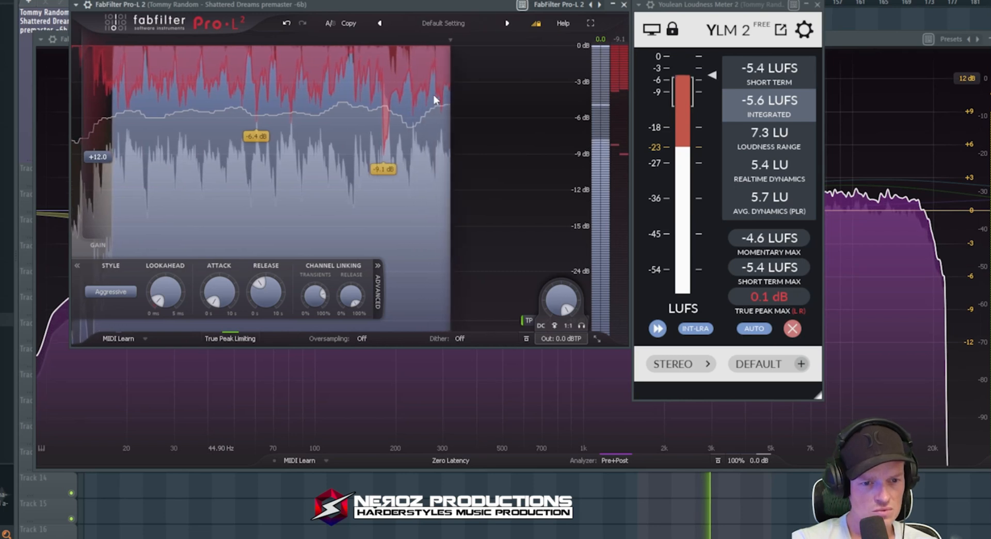
pyautogui.moveTo(225, 295)
pyautogui.mouseDown()
pyautogui.moveTo(225, 277)
pyautogui.moveTo(231, 288)
pyautogui.mouseUp()
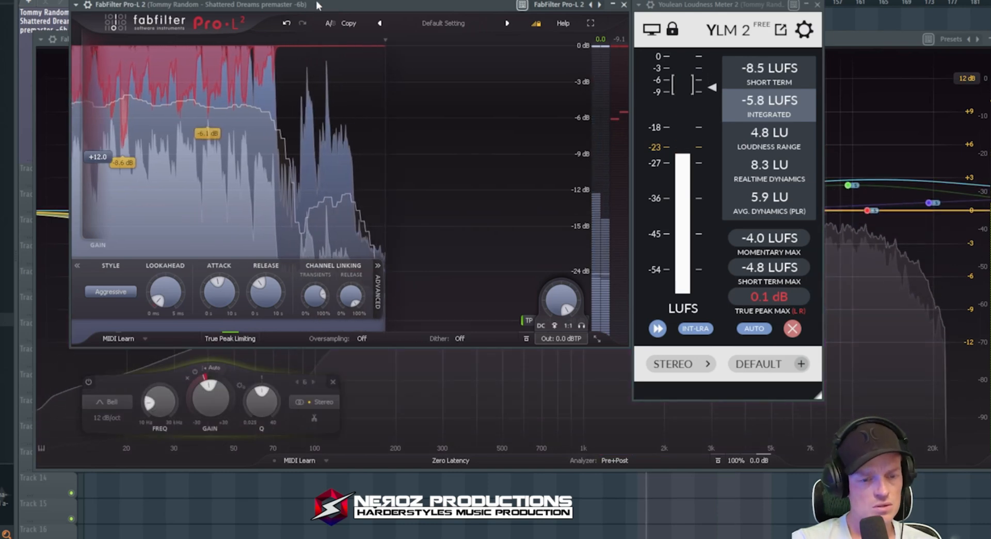
pyautogui.press('space')
pyautogui.press('space')
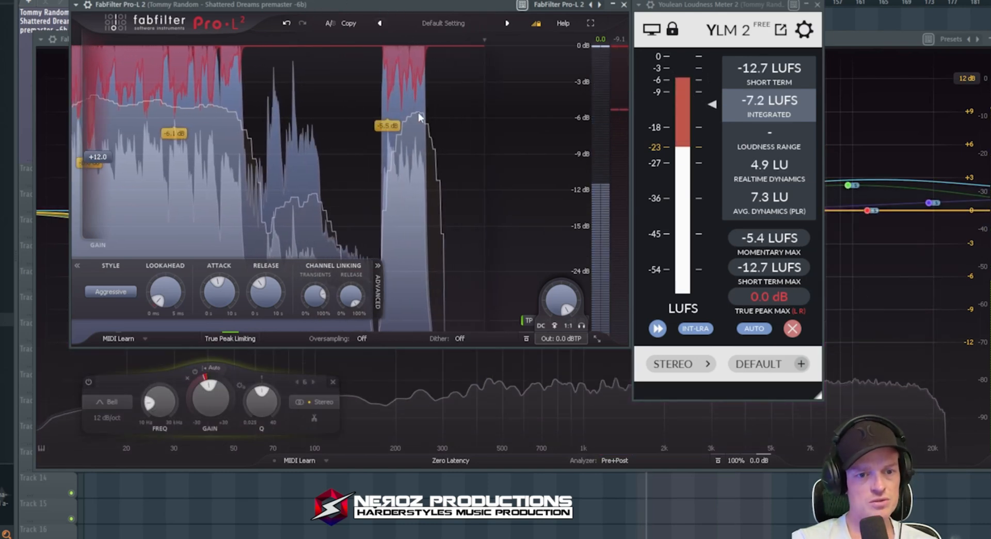
pyautogui.press('space')
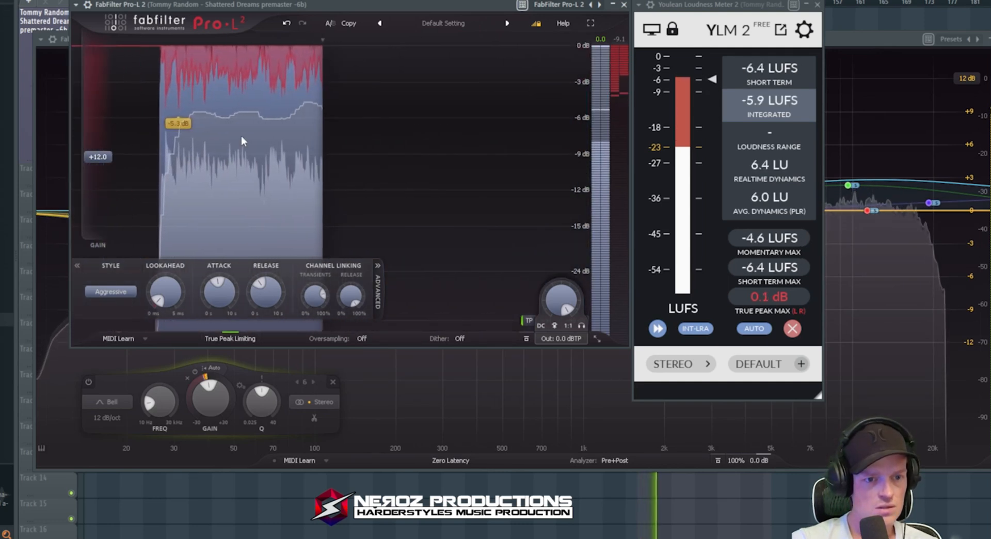
# - Compare high and minimum attack settings, settle the limiter's attack at about 45 ms, and shorten its release
pyautogui.moveTo(220, 293); pyautogui.dragTo(236, 232)
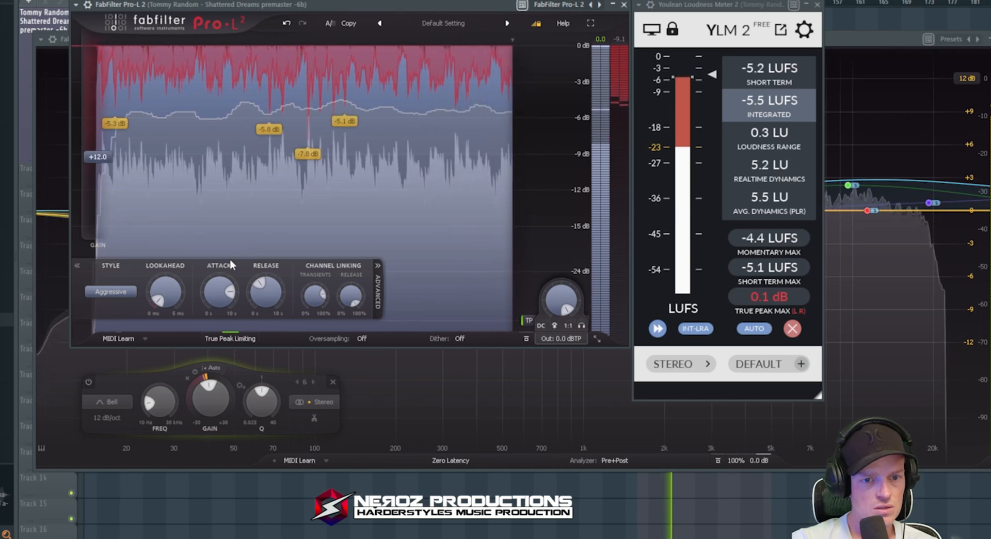
pyautogui.moveTo(221, 292); pyautogui.dragTo(219, 386)
pyautogui.moveTo(226, 296); pyautogui.dragTo(227, 307)
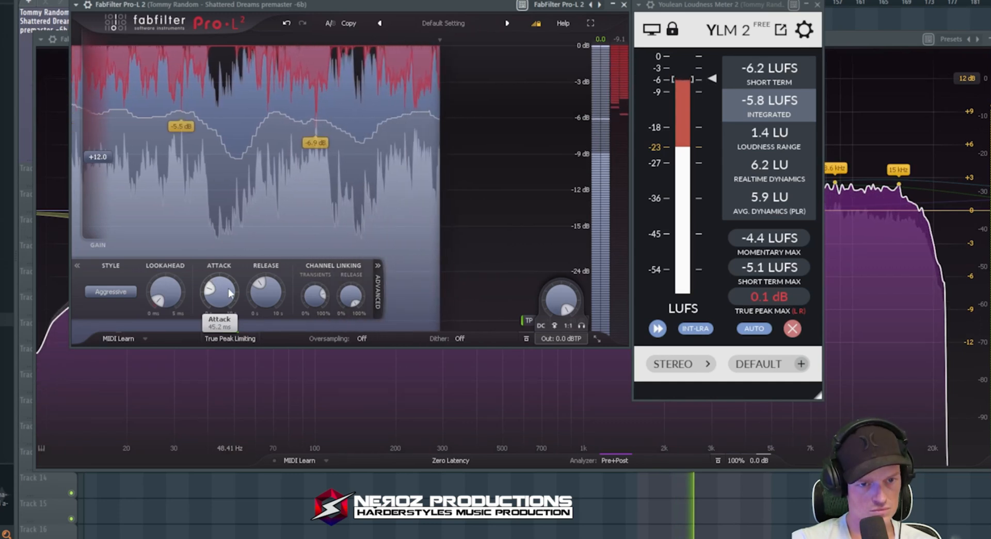
pyautogui.moveTo(273, 343); pyautogui.dragTo(266, 370)
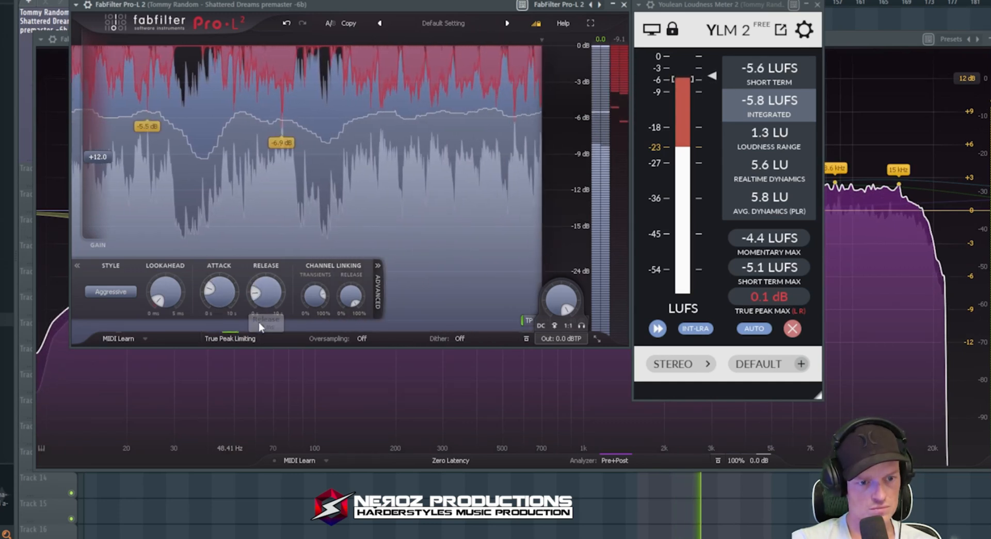
# - Lower the limiter's gain to +11.2 dB and replay the passage to check its gain reduction and integrated loudness
pyautogui.moveTo(107, 163)
pyautogui.mouseDown()
pyautogui.moveTo(106, 152)
pyautogui.moveTo(107, 166)
pyautogui.mouseUp()
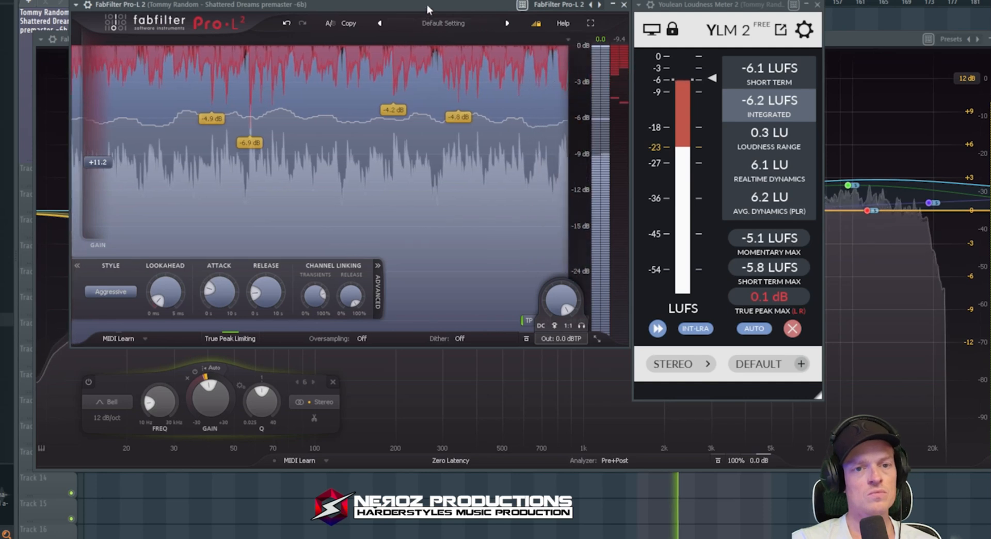
pyautogui.press('space')
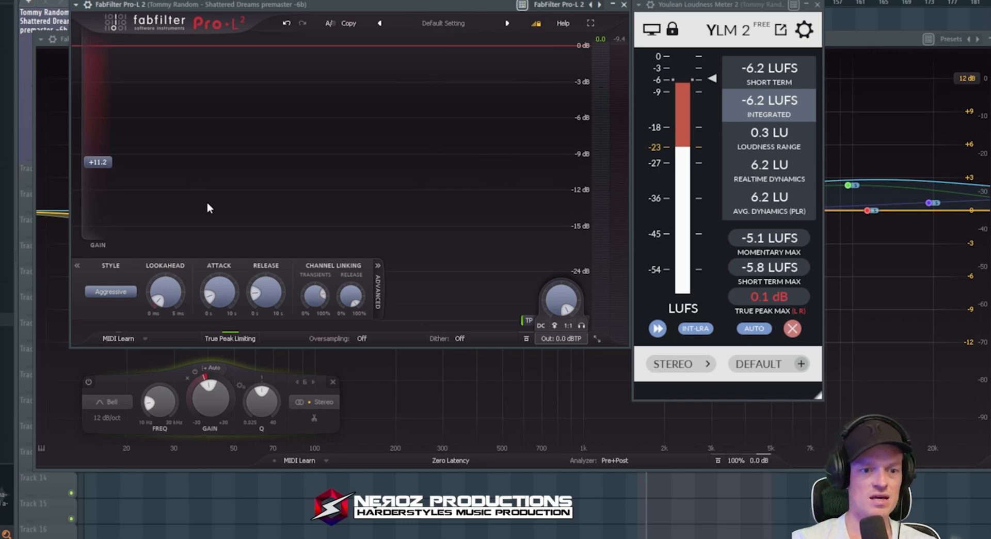
pyautogui.press('space')
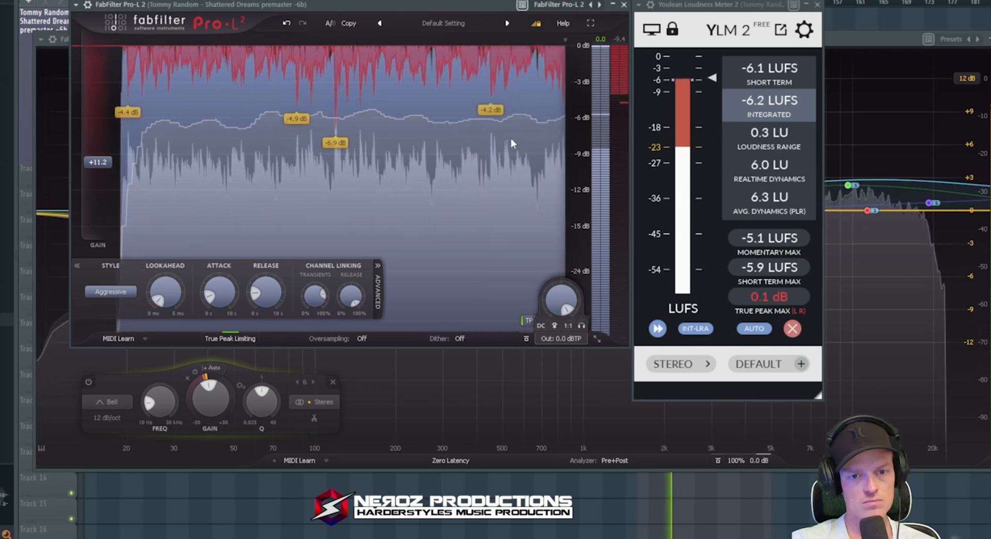
pyautogui.press('space')
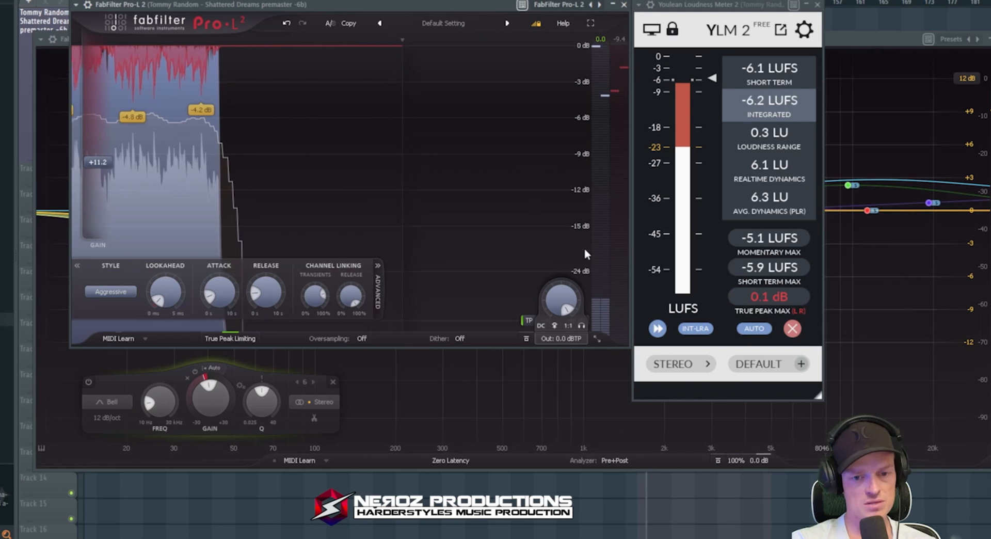
pyautogui.press('space')
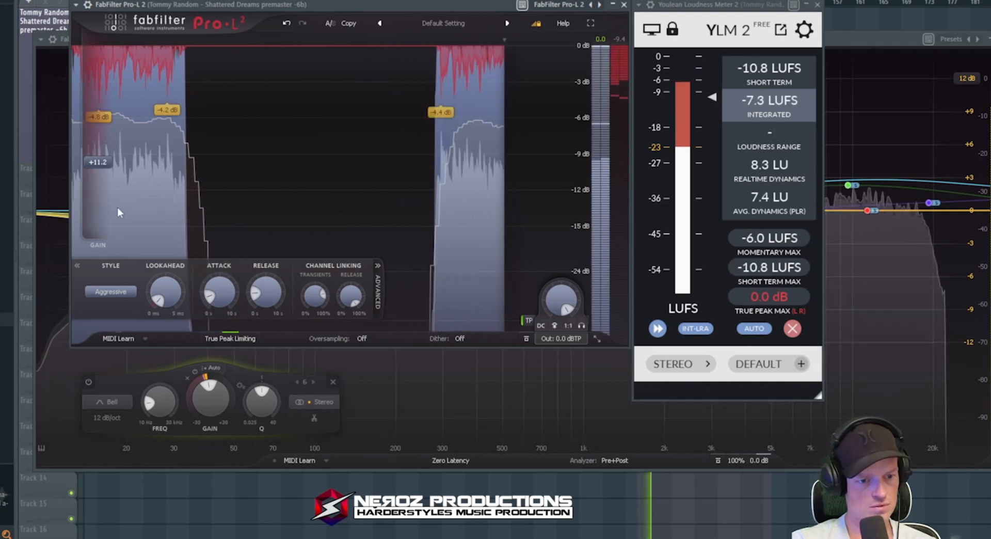
pyautogui.press('space')
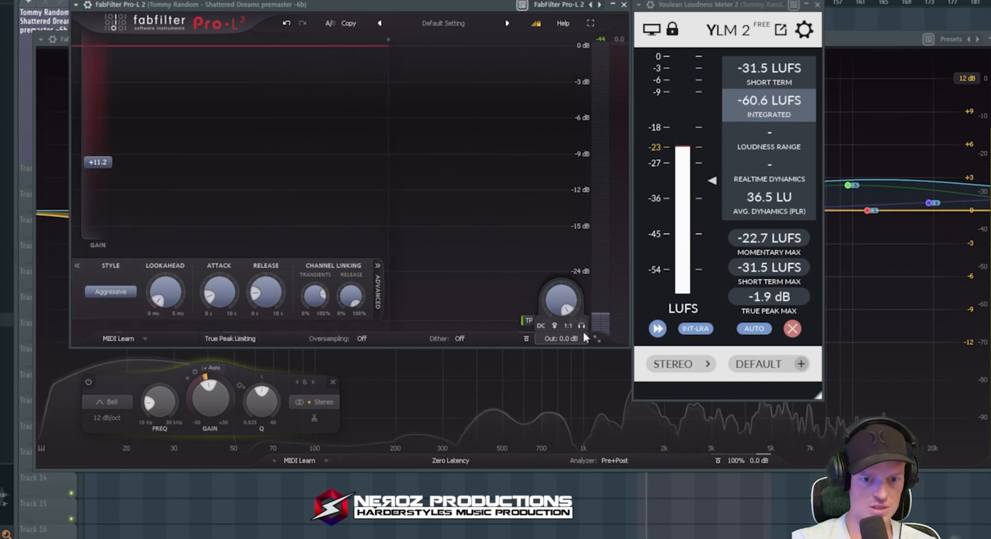
# - Audition only the signal removed by the limiter during playback, comparing it with true peak limiting on and off
pyautogui.press('space')
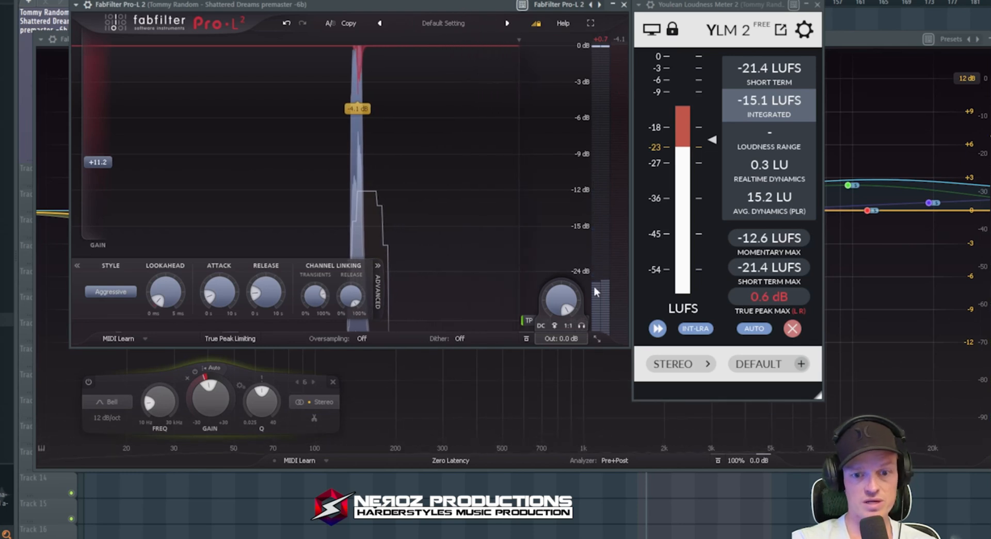
pyautogui.click(582, 326)
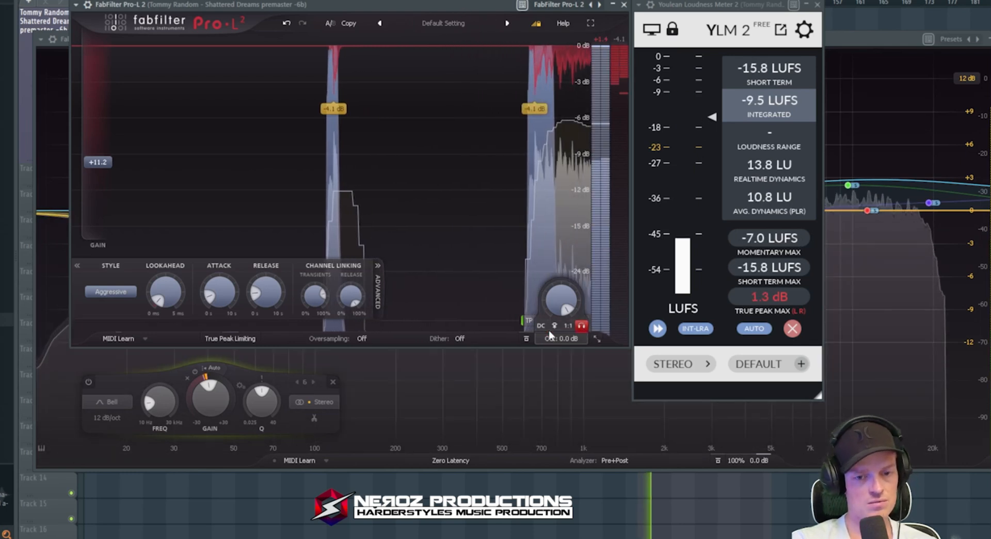
pyautogui.click(226, 340)
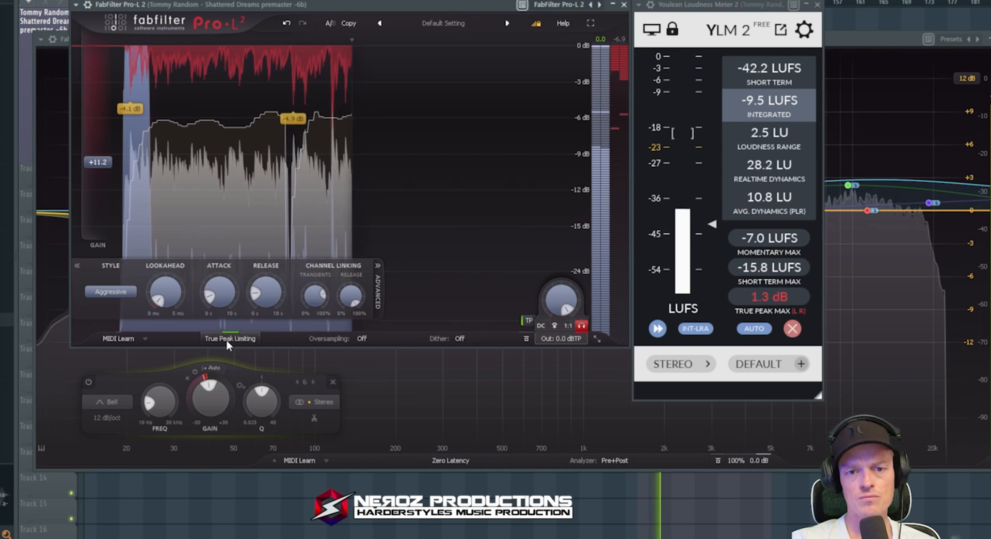
pyautogui.click(226, 339)
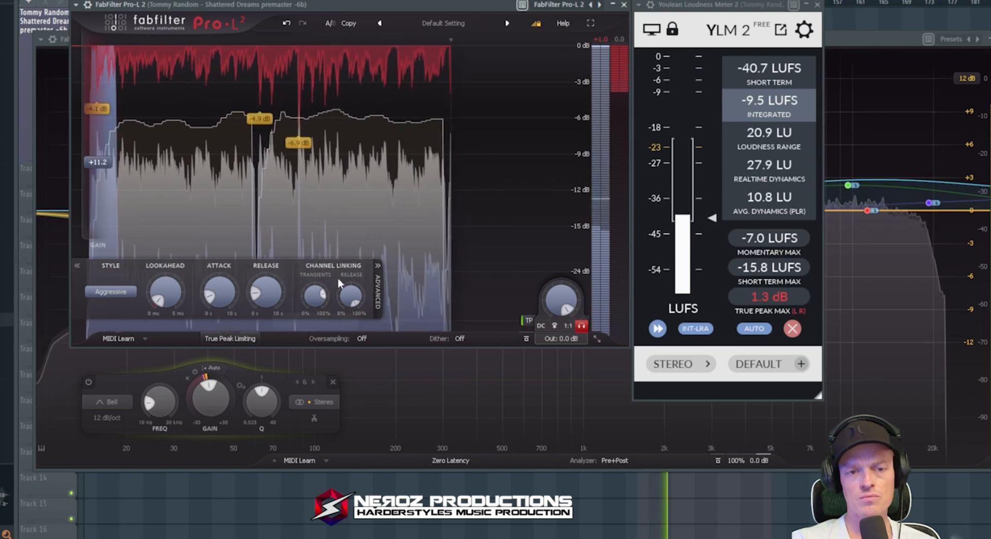
# - Raise the Pro-L 2 limiter's gain to about +13.8 dB and restart playback
pyautogui.moveTo(101, 164)
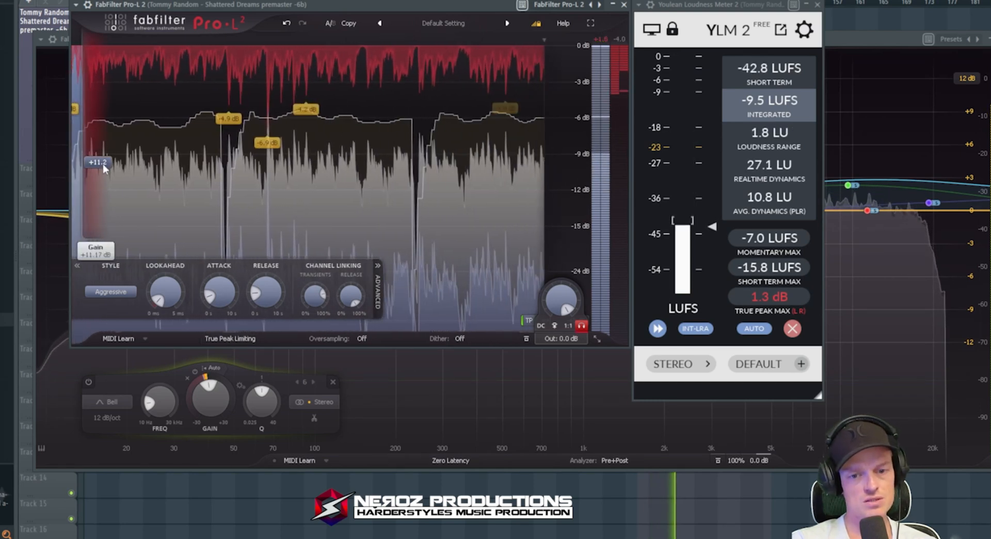
pyautogui.moveTo(103, 164); pyautogui.dragTo(115, 146)
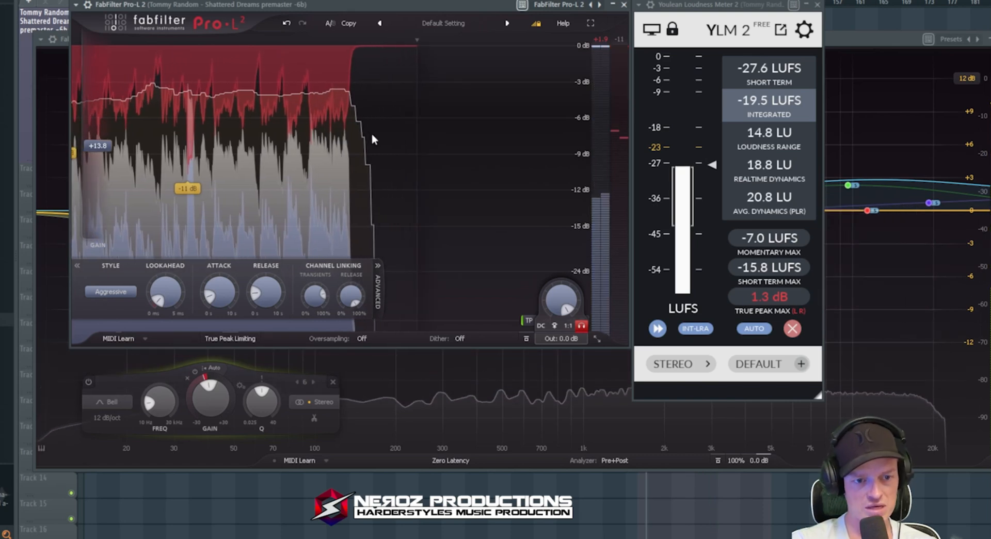
pyautogui.press('space')
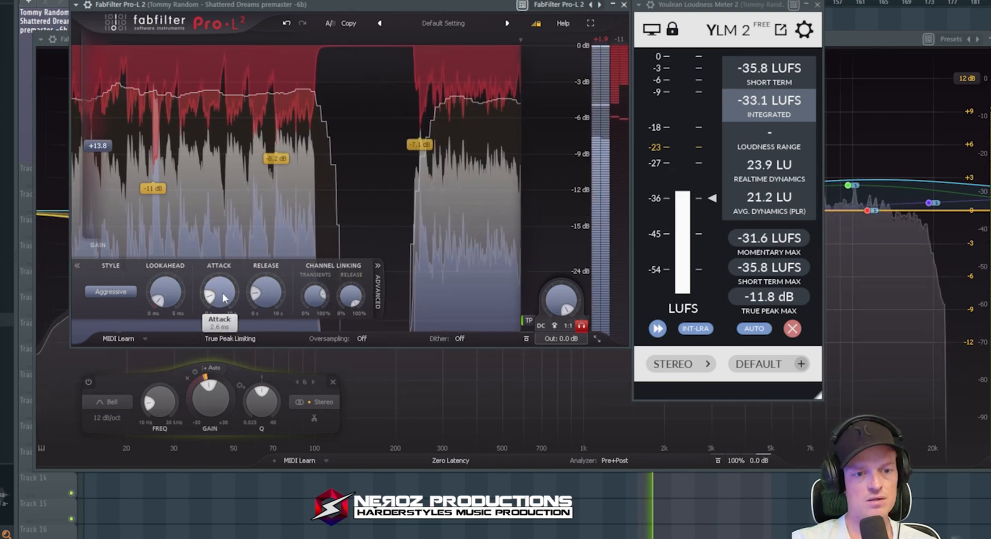
# - Adjust the limiter's attack and release by ear during playback, bringing the release to about 180 ms
pyautogui.moveTo(270, 301)
pyautogui.mouseDown()
pyautogui.moveTo(269, 279)
pyautogui.moveTo(266, 299)
pyautogui.mouseUp()
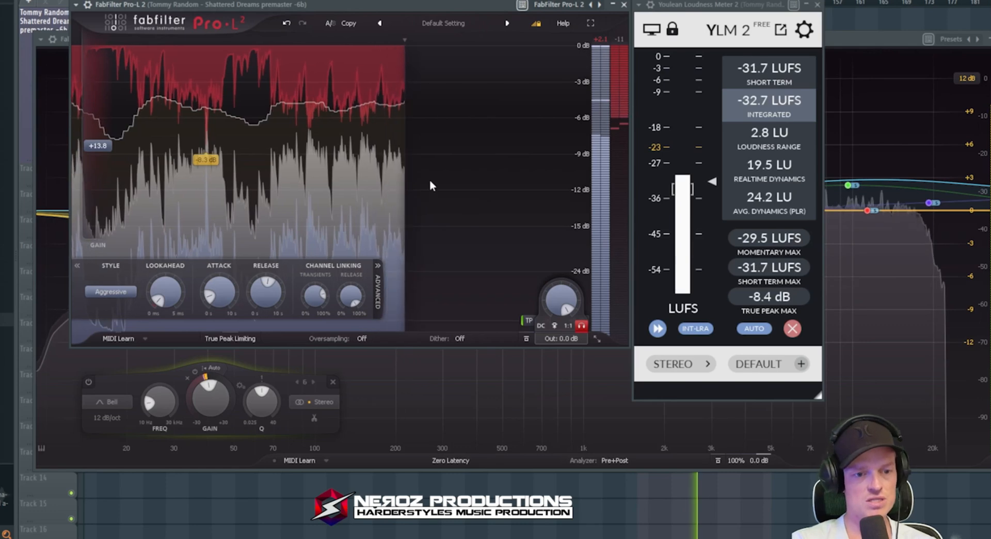
pyautogui.moveTo(223, 295); pyautogui.dragTo(240, 252)
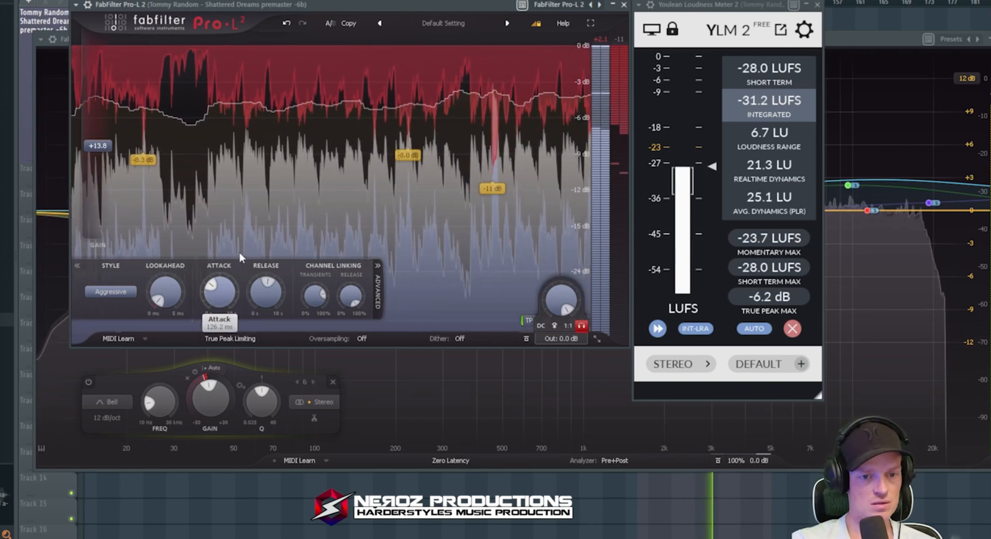
pyautogui.moveTo(267, 287); pyautogui.dragTo(213, 303)
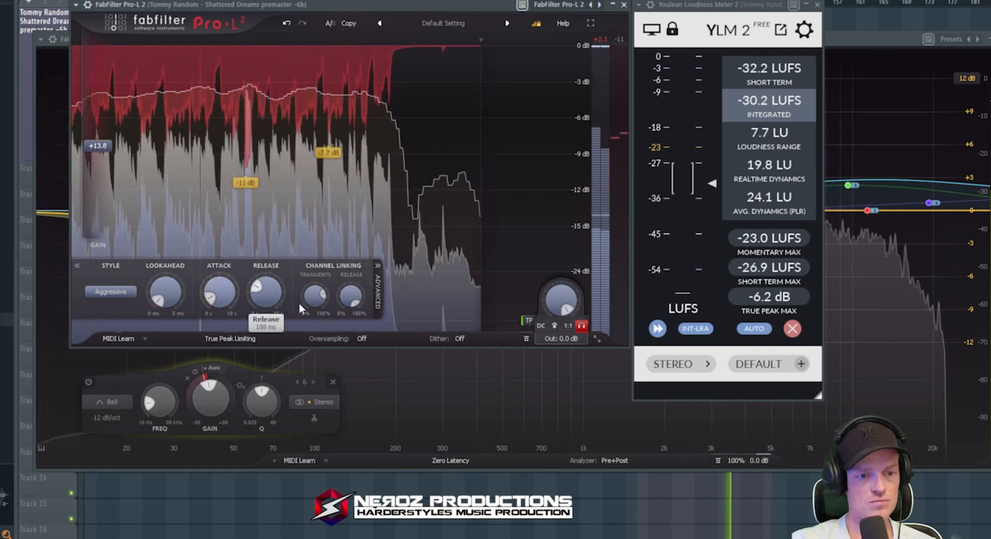
# - Switch off the limiter's audition mode, raise its gain to +14.5 dB and stop playback after listening
pyautogui.click(581, 325)
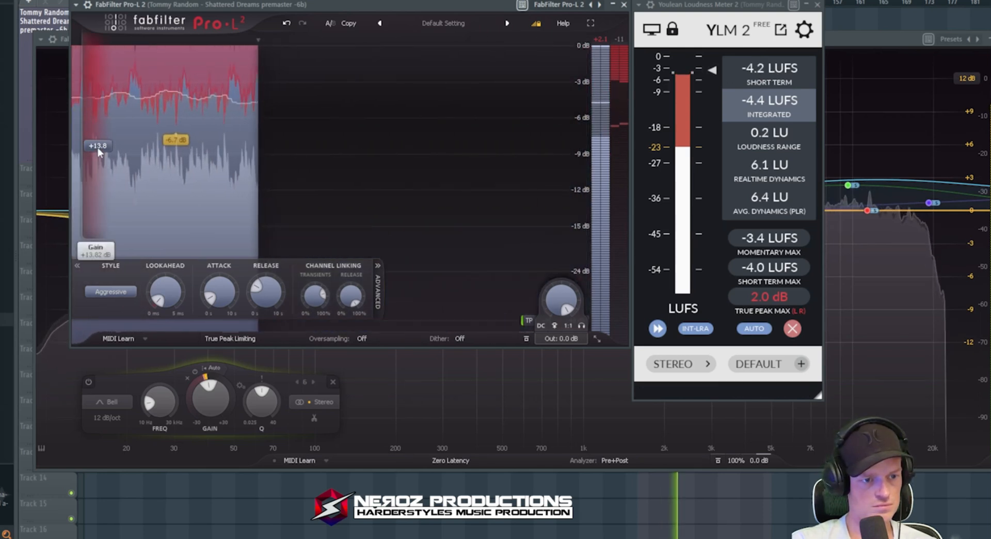
pyautogui.moveTo(102, 148); pyautogui.dragTo(103, 141)
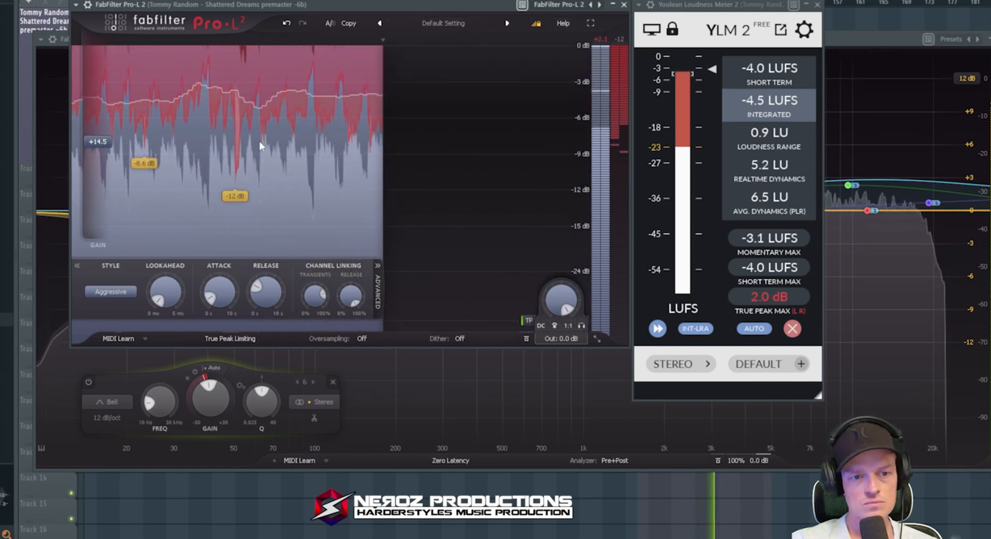
pyautogui.press('space')
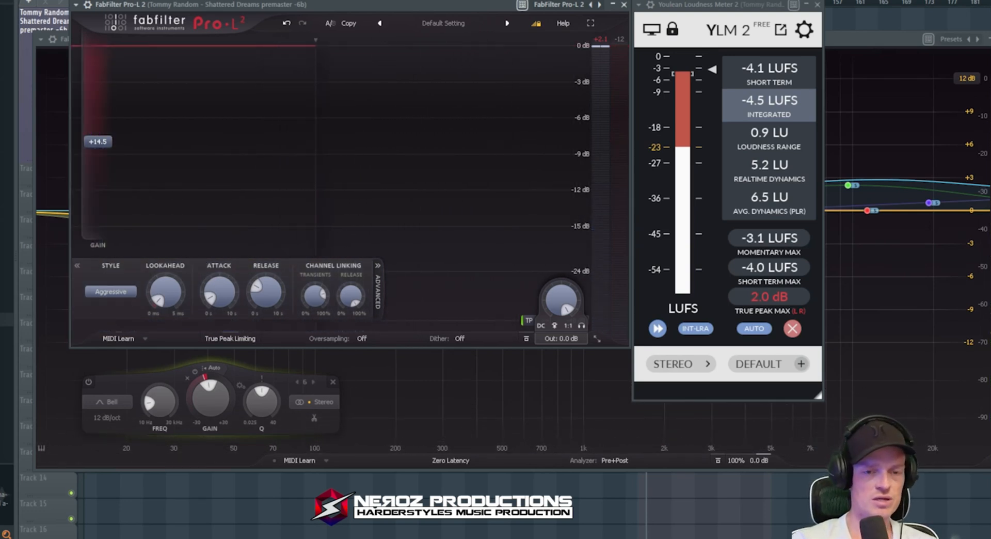
# - Check the low-frequency dynamic band in FabFilter Pro-Q 3 during playback, and read the track's loudness in Youlean Loudness Meter
pyautogui.press('F9')
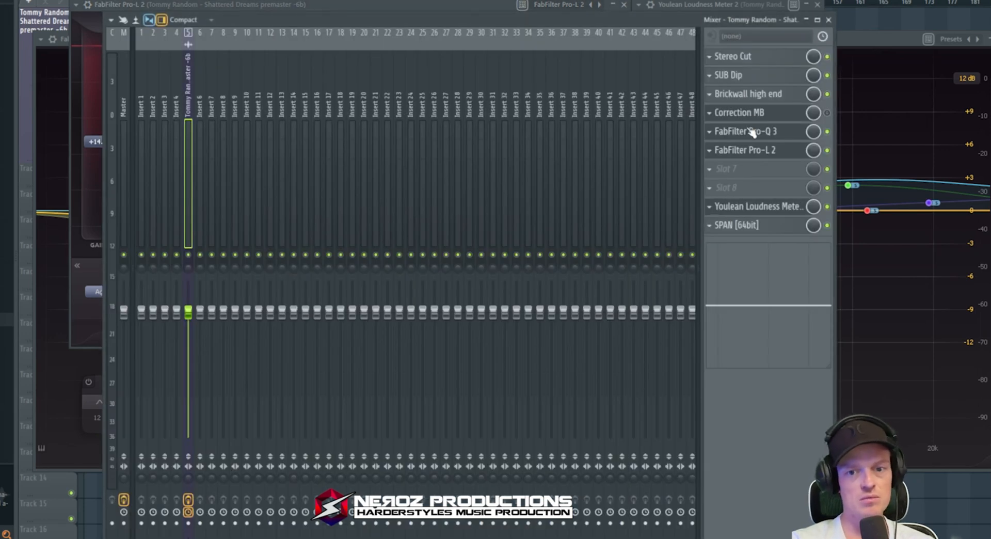
pyautogui.click(749, 131)
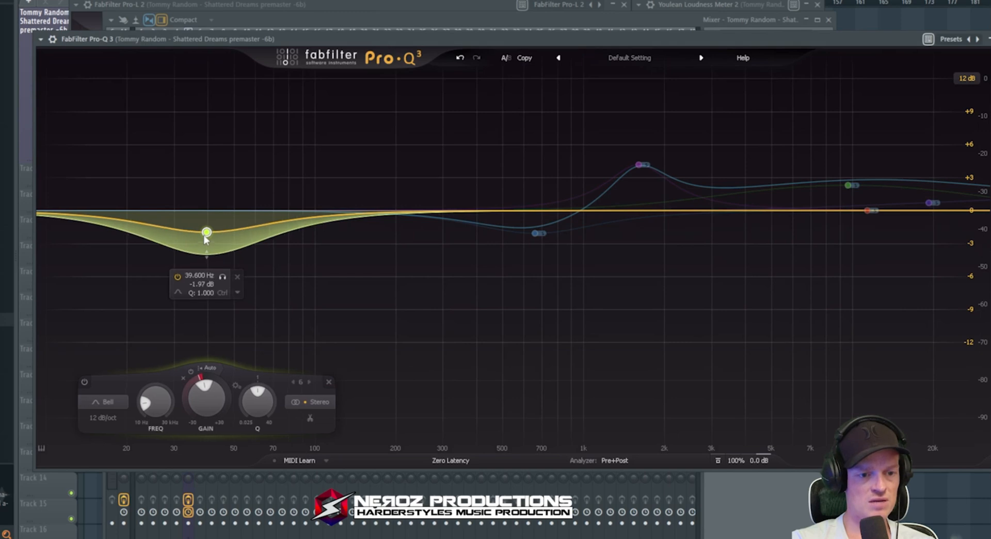
pyautogui.press('space')
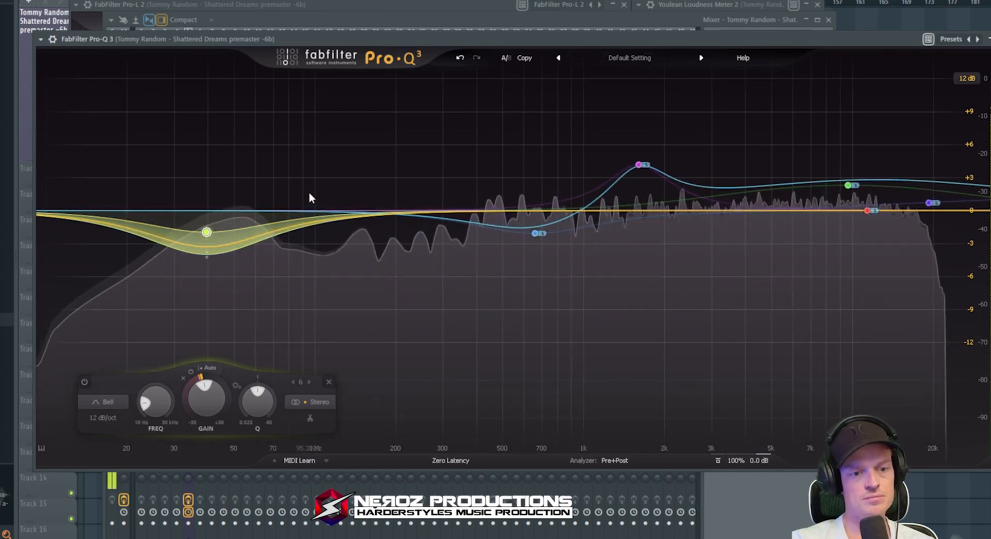
pyautogui.press('F9')
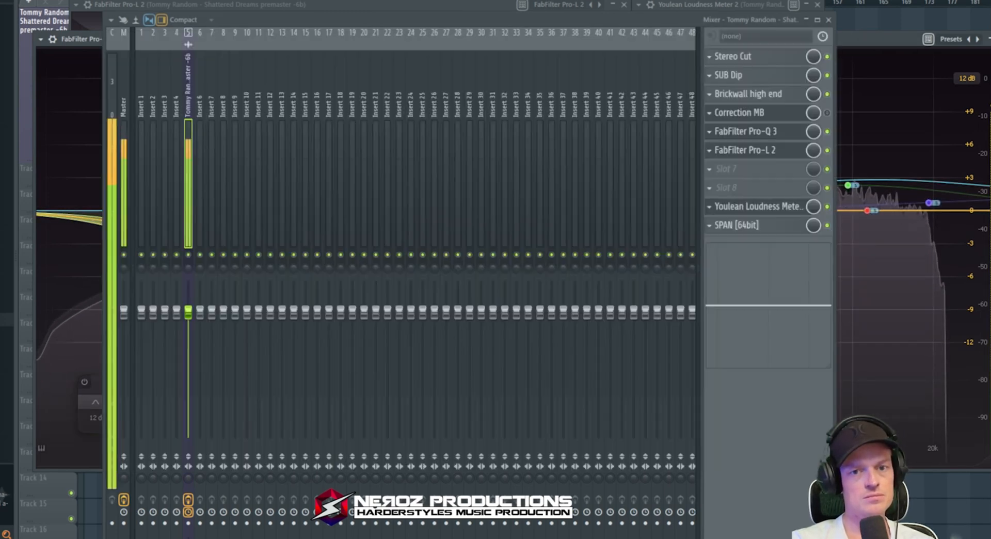
pyautogui.click(774, 206)
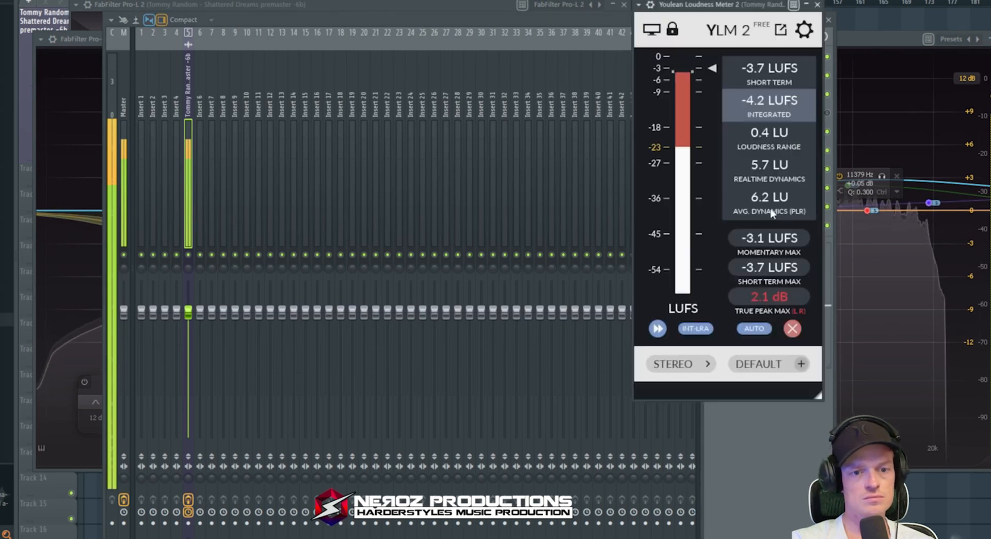
pyautogui.click(817, 5)
# - Reopen the Pro-L 2 limiter and compare release times during playback, setting the release to about 195 ms
pyautogui.click(766, 154)
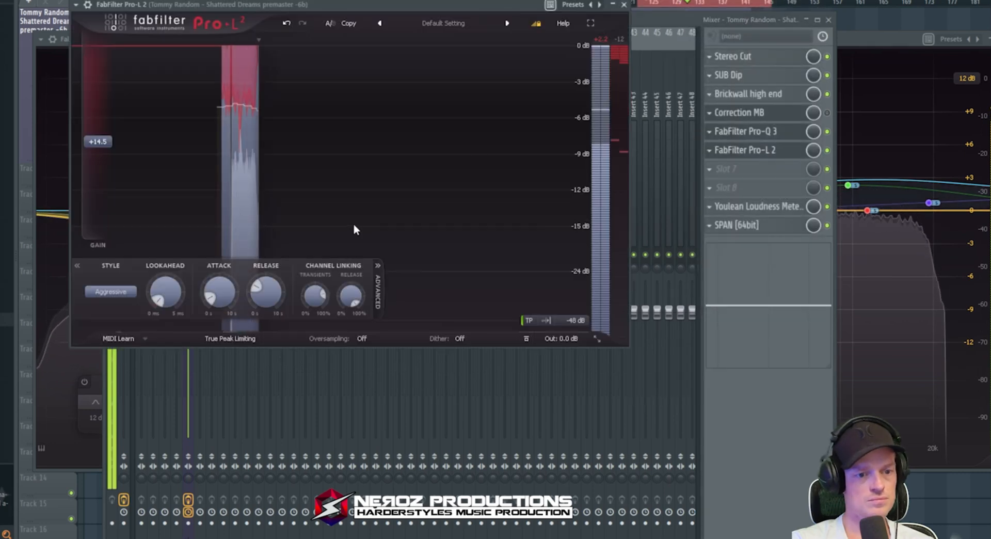
pyautogui.moveTo(258, 291); pyautogui.dragTo(260, 296)
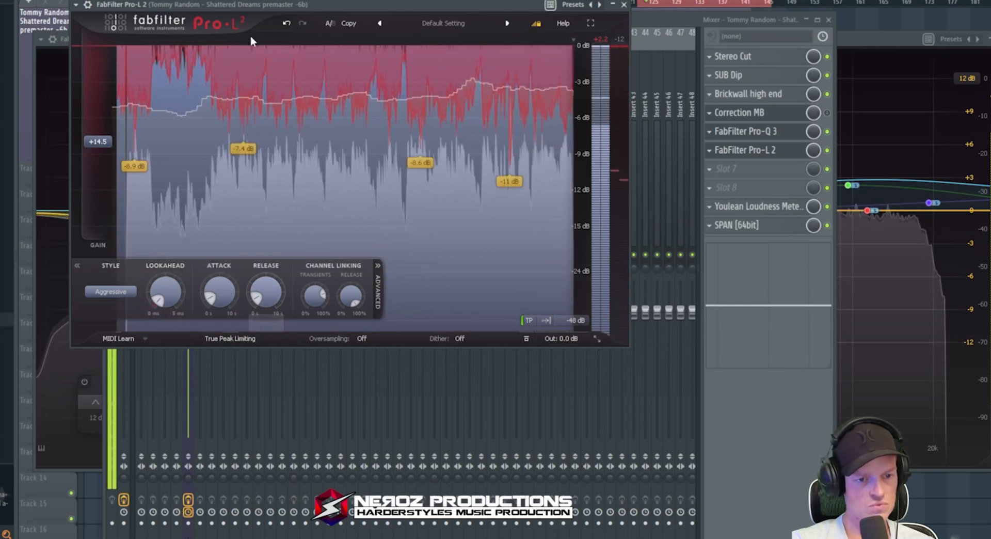
pyautogui.press('space')
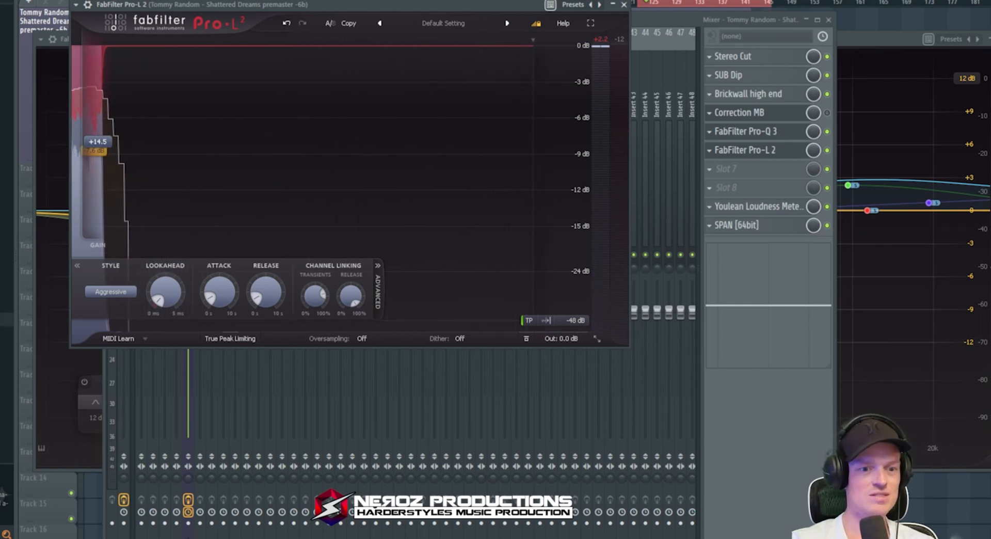
pyautogui.press('space')
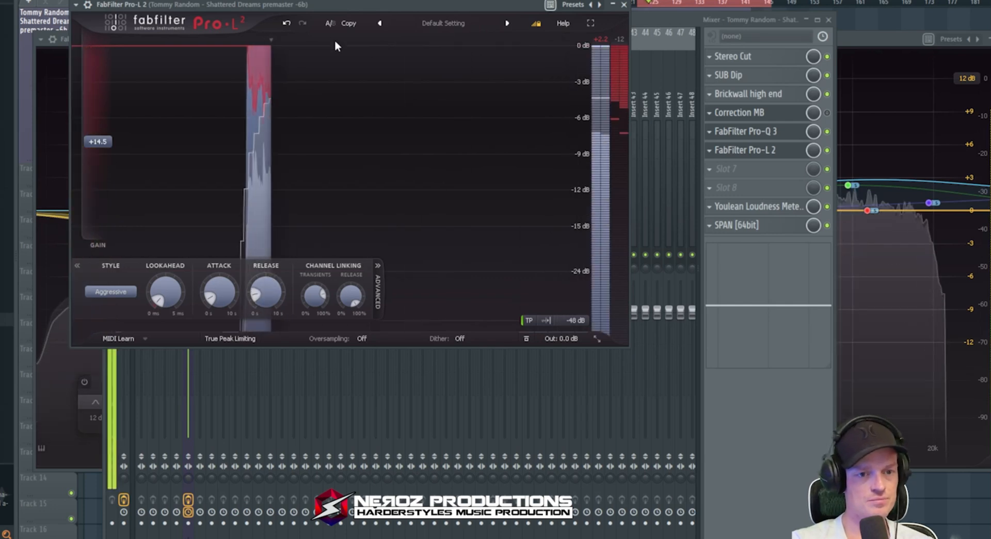
pyautogui.scroll(2, 273, 287)
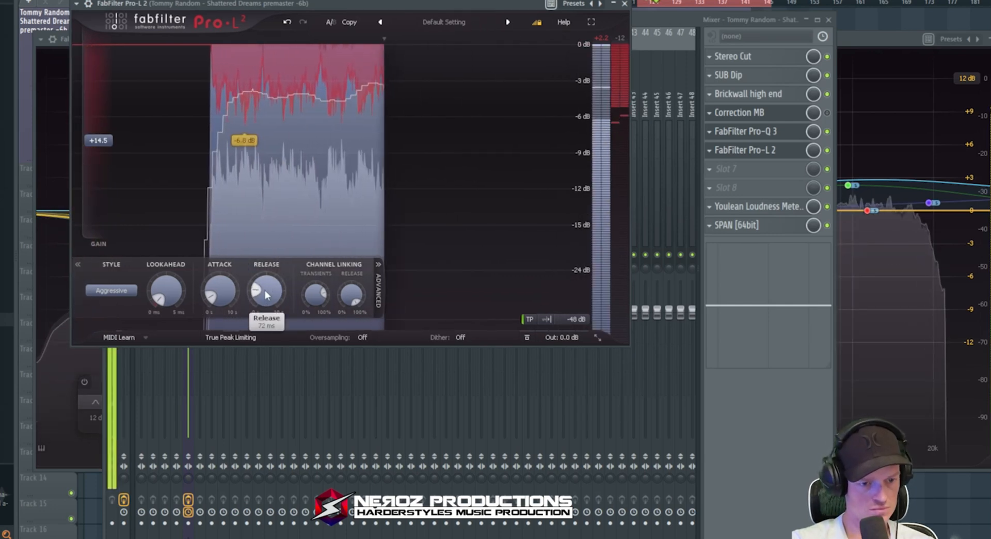
pyautogui.scroll(5, 257, 290)
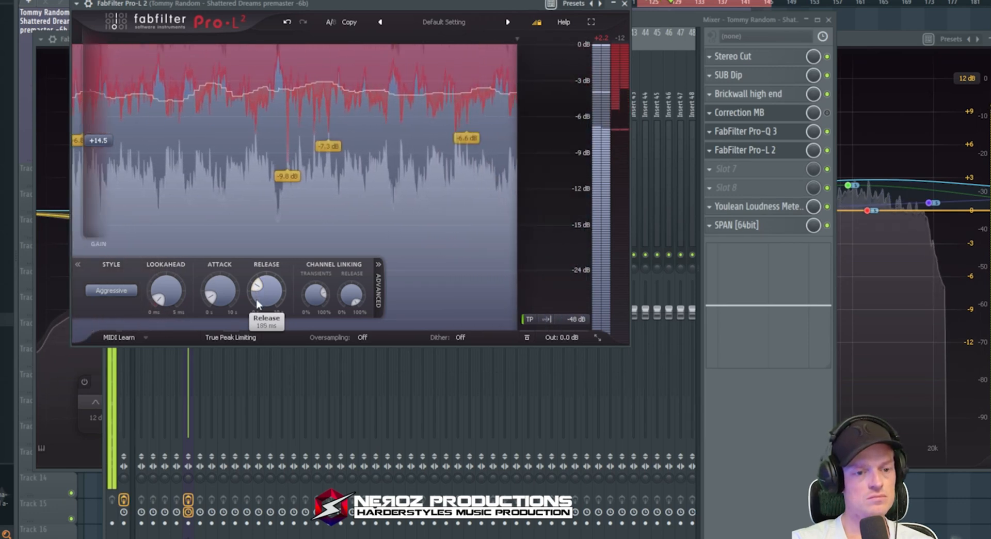
pyautogui.scroll(-1, 258, 290)
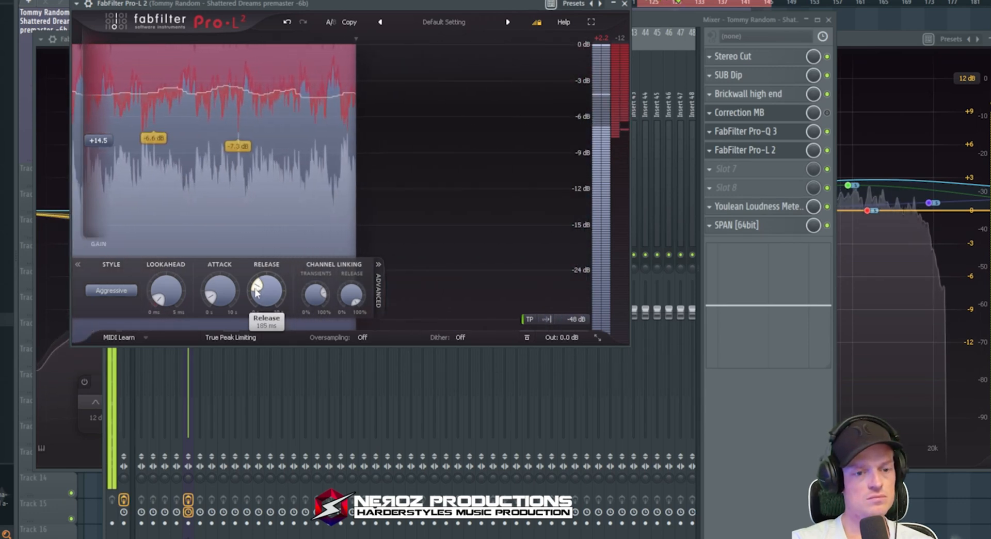
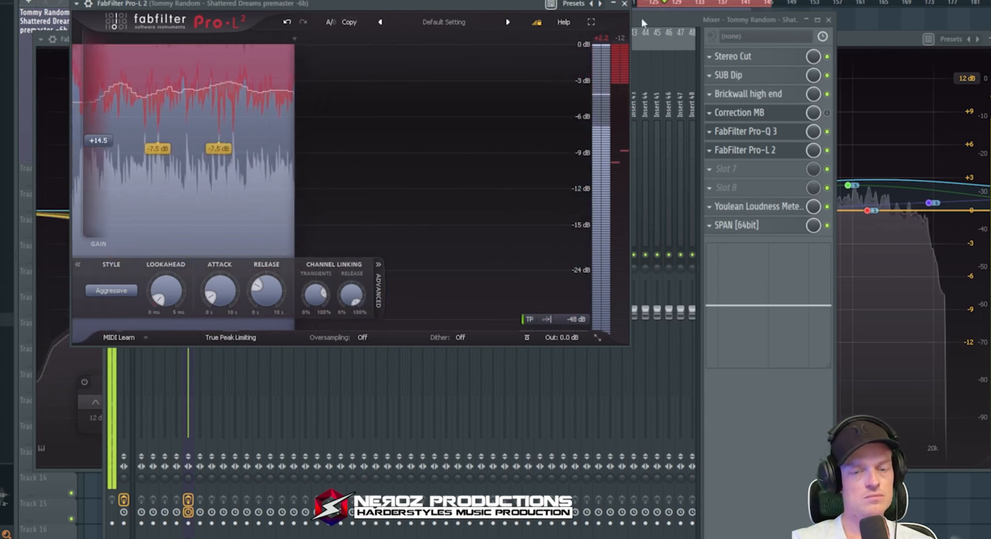
# - Close the limiter and check the track's loudness values again in Youlean Loudness Meter
pyautogui.click(626, 4)
pyautogui.click(763, 209)
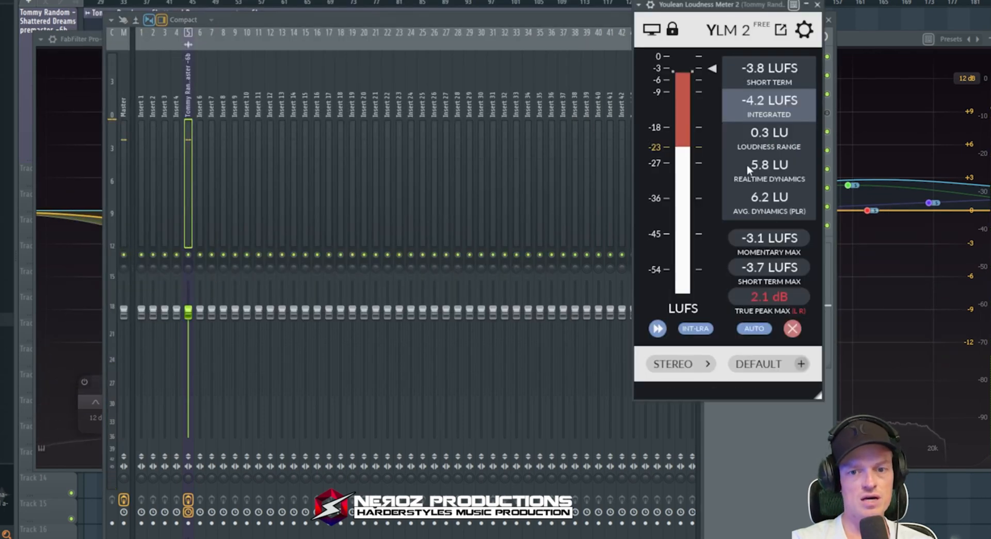
pyautogui.click(817, 5)
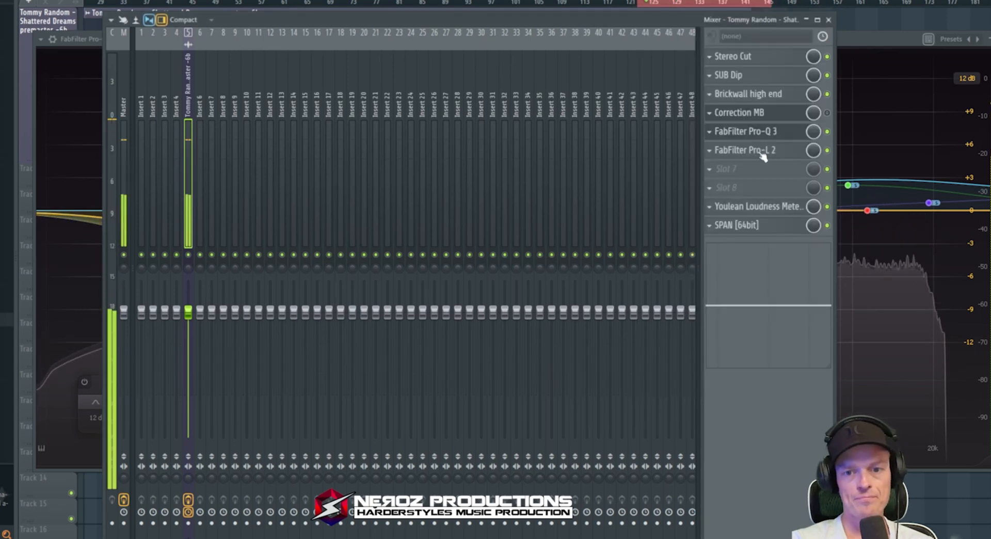
# - In FabFilter Pro-Q 3, move the side band's cut near 660 Hz to about 204 Hz at -3.25 dB during playback
pyautogui.click(772, 132)
pyautogui.press('space')
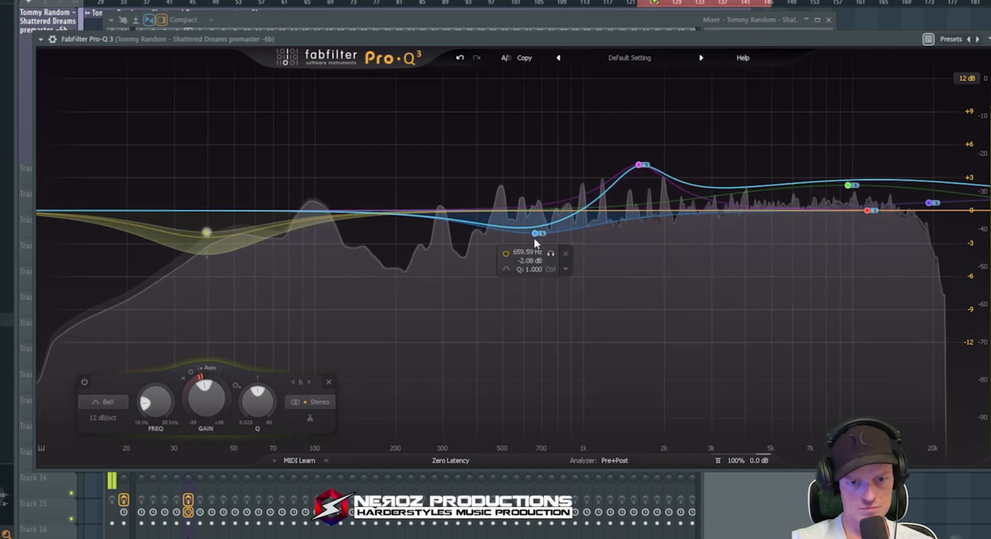
pyautogui.moveTo(535, 239); pyautogui.dragTo(399, 243)
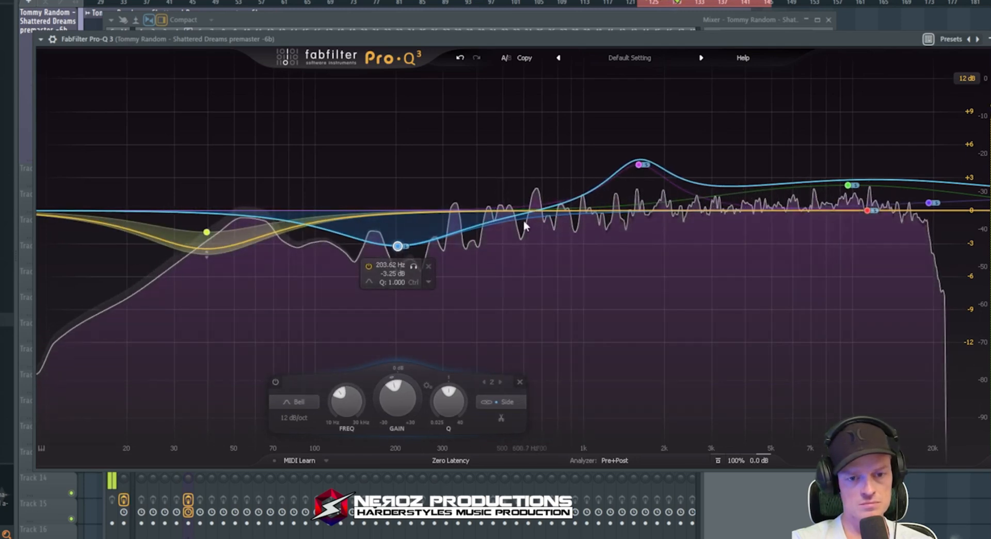
# - Add a side bell cut of about -1.23 dB near 585 Hz and reduce the side boost near 1.6 kHz slightly
pyautogui.moveTo(524, 218)
pyautogui.mouseDown()
pyautogui.moveTo(535, 251)
pyautogui.moveTo(527, 229)
pyautogui.mouseUp()
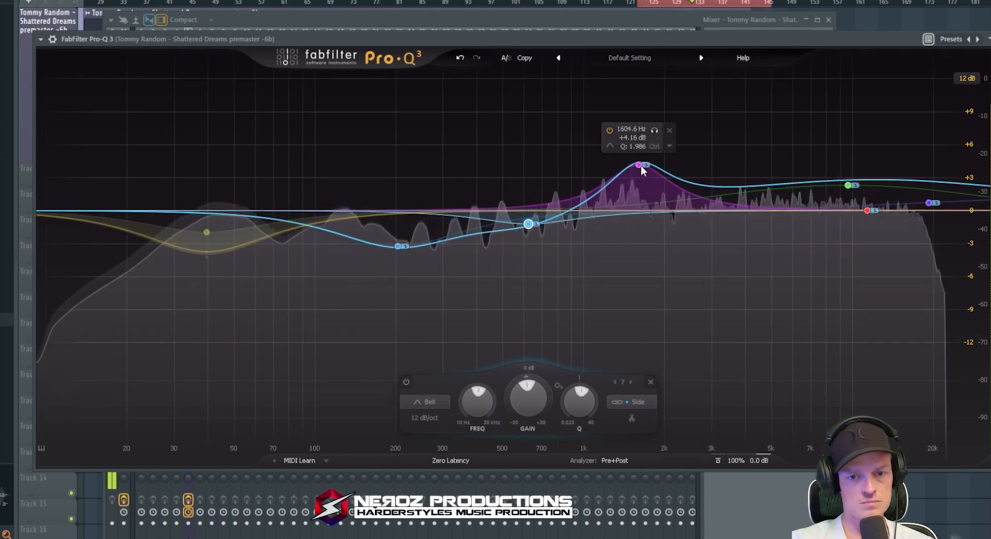
pyautogui.moveTo(641, 167); pyautogui.dragTo(624, 181)
pyautogui.moveTo(530, 229); pyautogui.dragTo(523, 230)
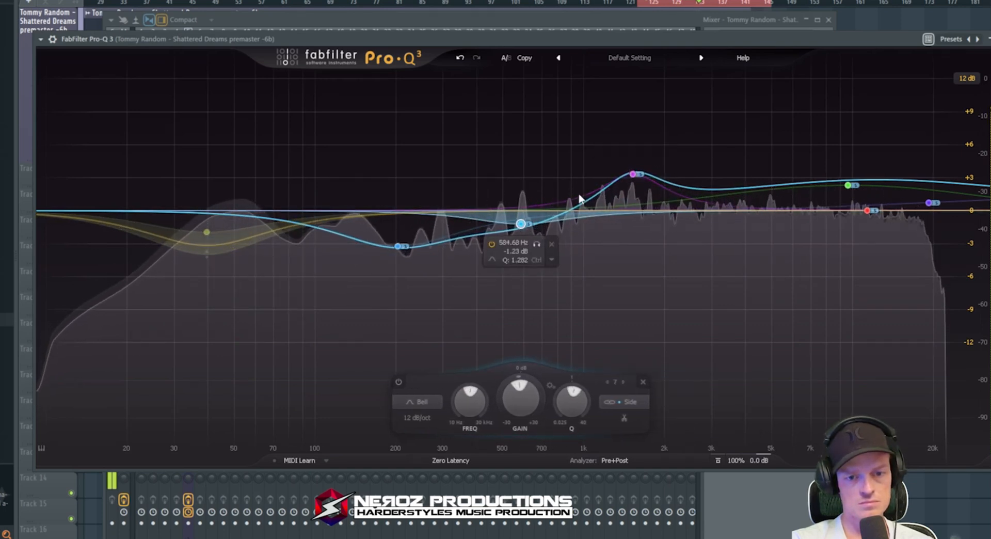
pyautogui.click(990, 39)
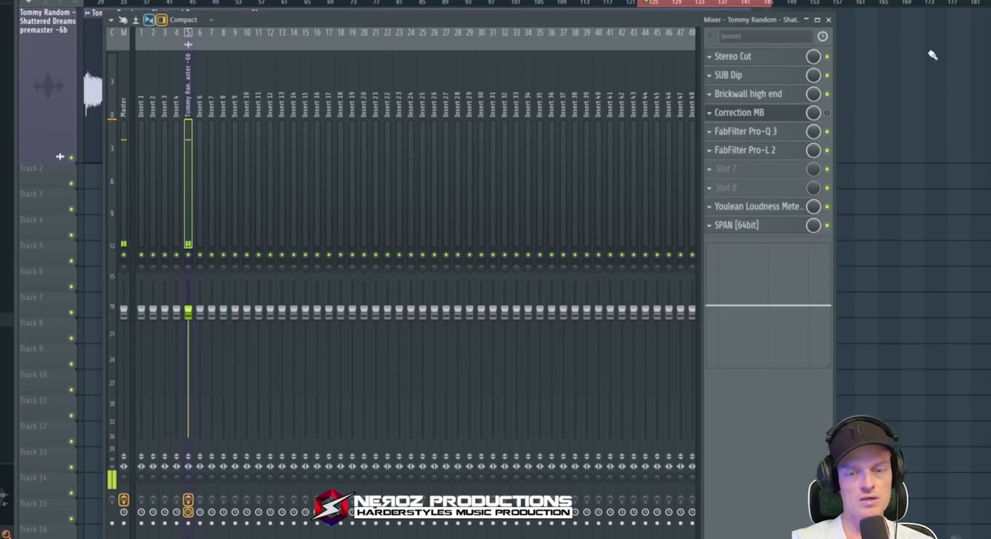
# - Loop the playlist from just before bar 133 to bar 138, play it and open the Pro-L 2 limiter from the mixer
pyautogui.press('F9')
pyautogui.scroll(5, 792, 77)
pyautogui.click(431, 2)
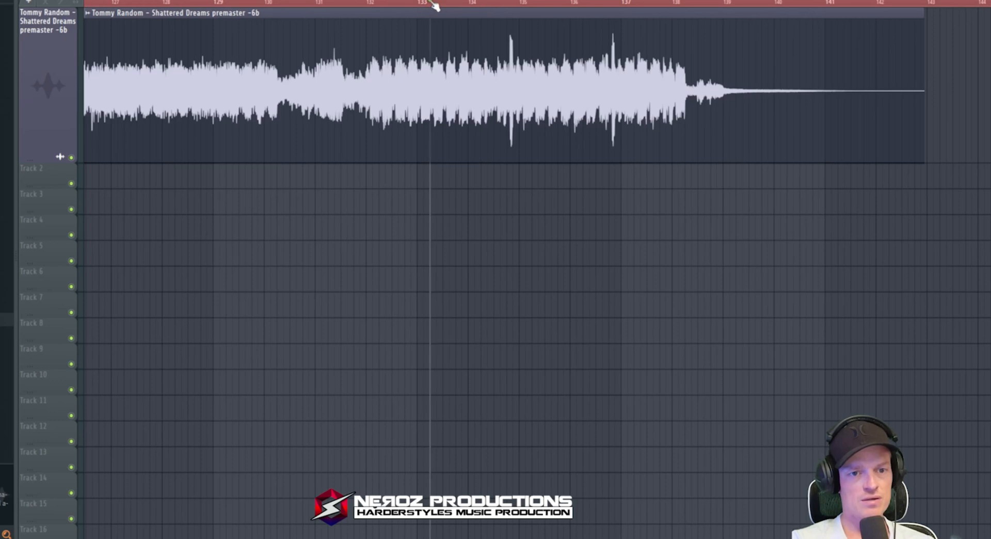
pyautogui.moveTo(407, 2); pyautogui.dragTo(676, 2)
pyautogui.press('space')
pyautogui.press('F9')
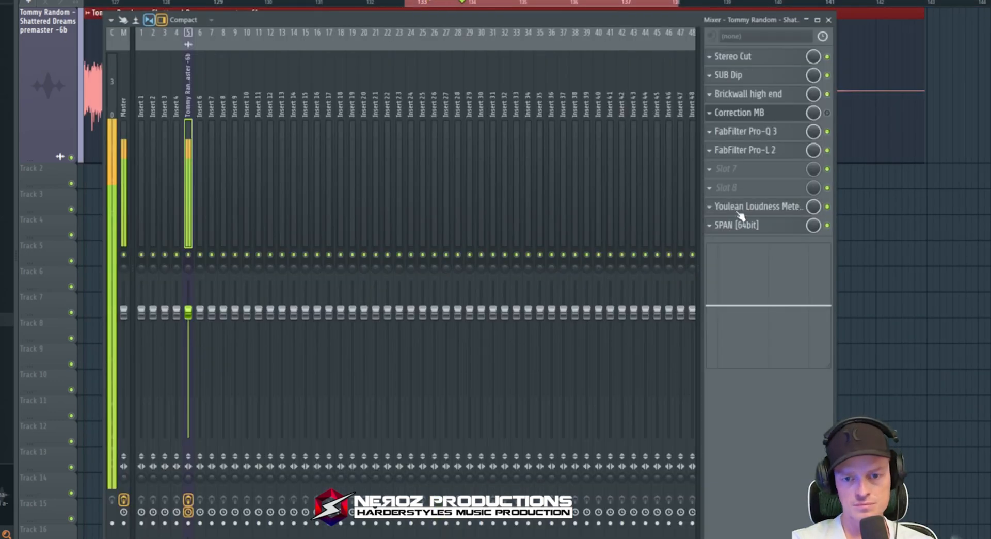
pyautogui.click(745, 149)
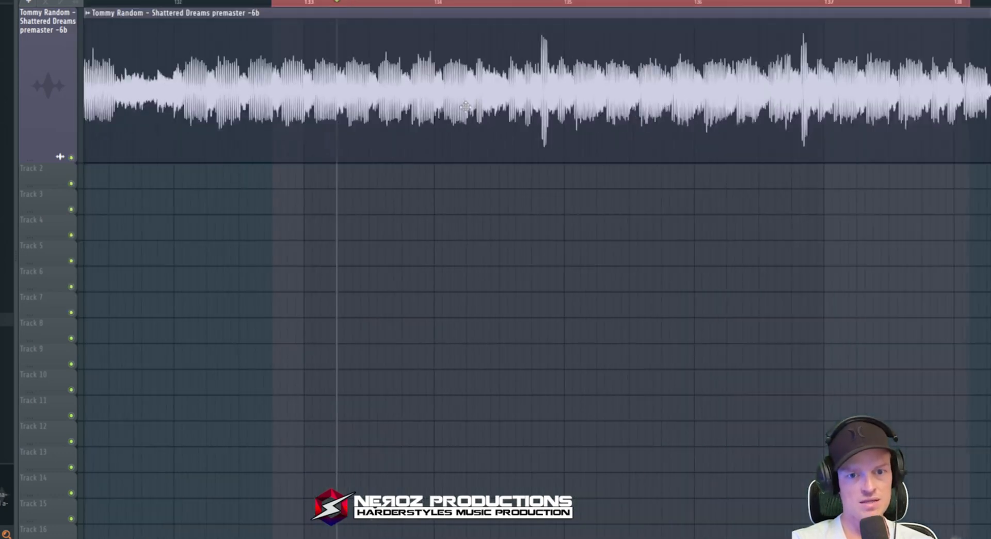
# - Inspect the tall waveform peak just before bar 135 up close and play the surrounding section
pyautogui.scroll(3, 529, 111)
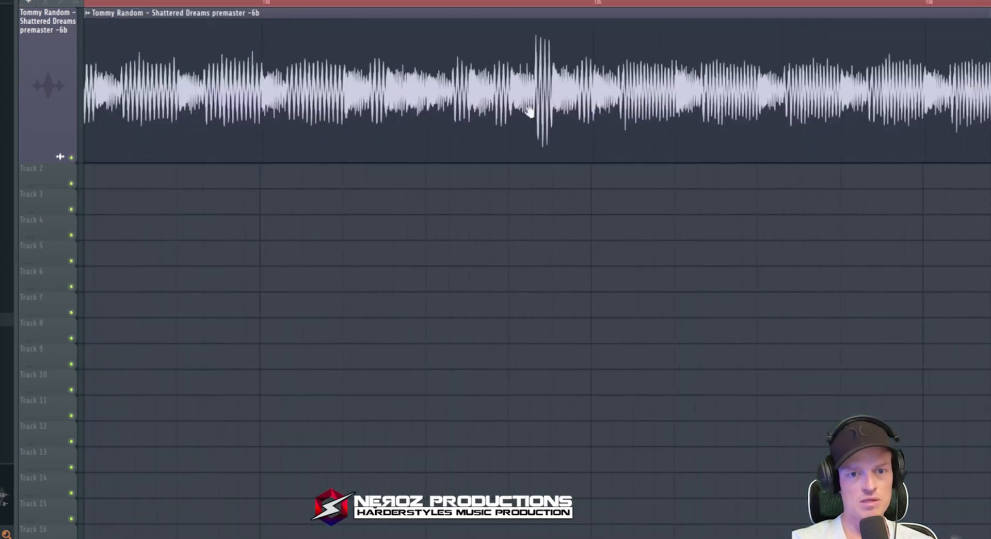
pyautogui.scroll(-2, 465, 134)
pyautogui.press('space')
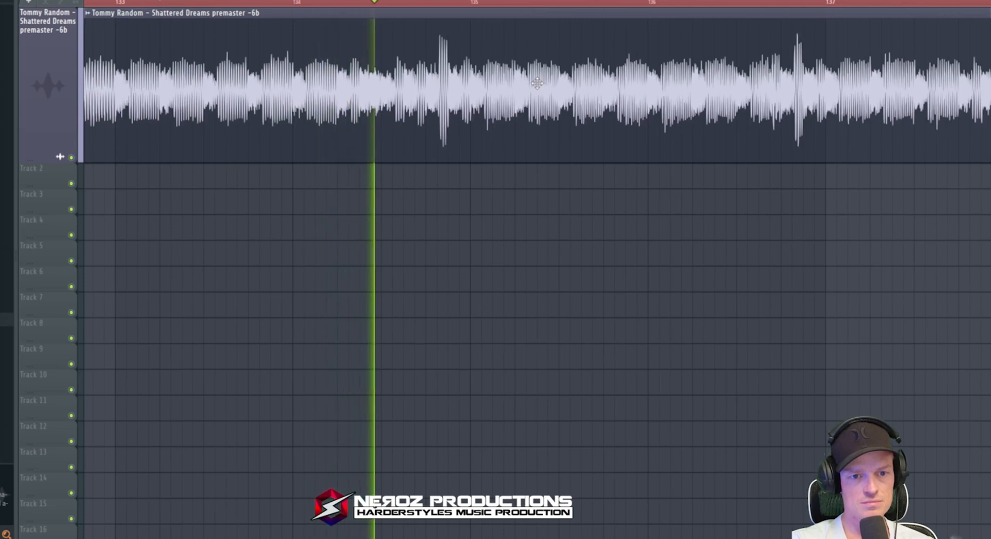
pyautogui.press('space')
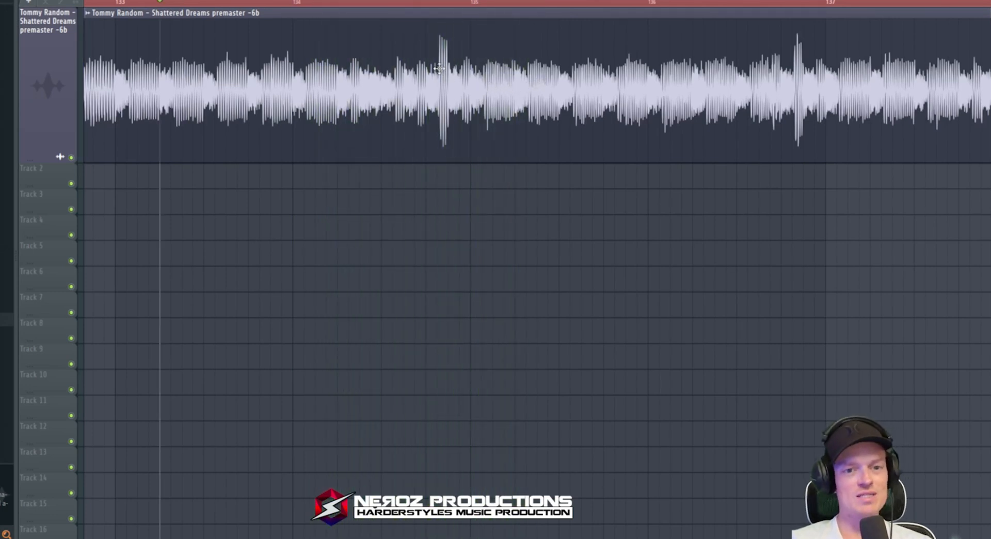
# - Clear the playlist's loop selection between bars 133 and 138
pyautogui.scroll(-5, 397, 132)
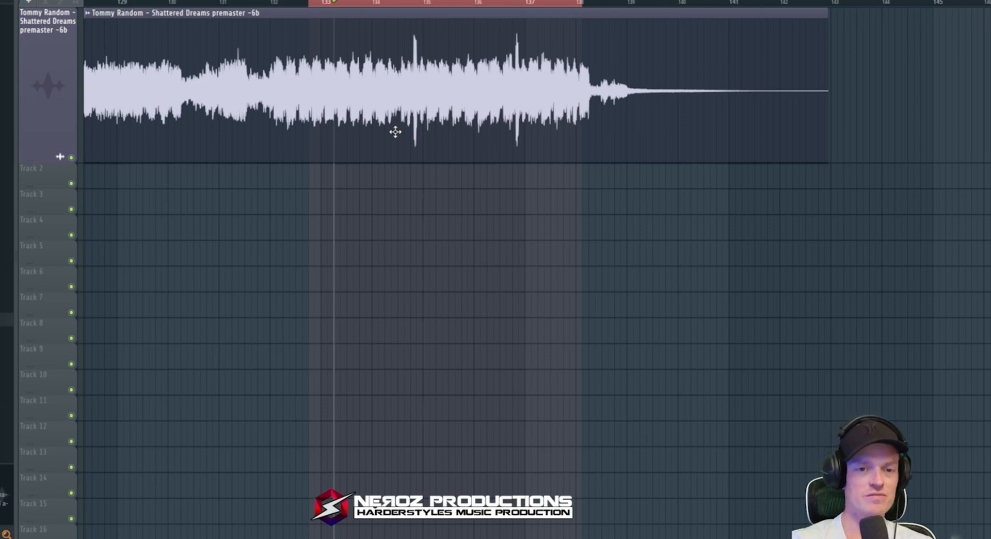
pyautogui.scroll(-5, 395, 131)
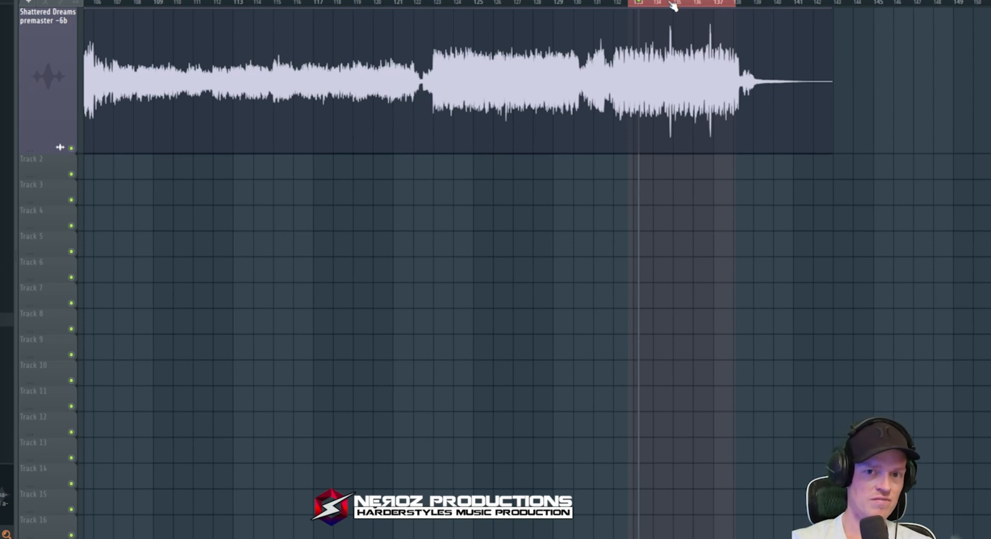
pyautogui.moveTo(656, 9); pyautogui.dragTo(694, 1)
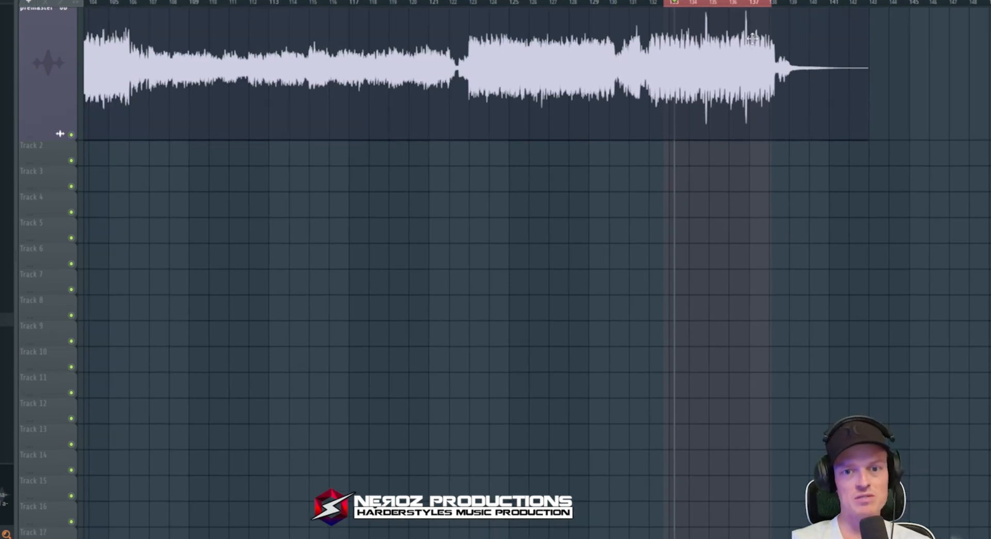
pyautogui.rightClick(731, 4)
pyautogui.moveTo(599, 98); pyautogui.dragTo(636, 147)
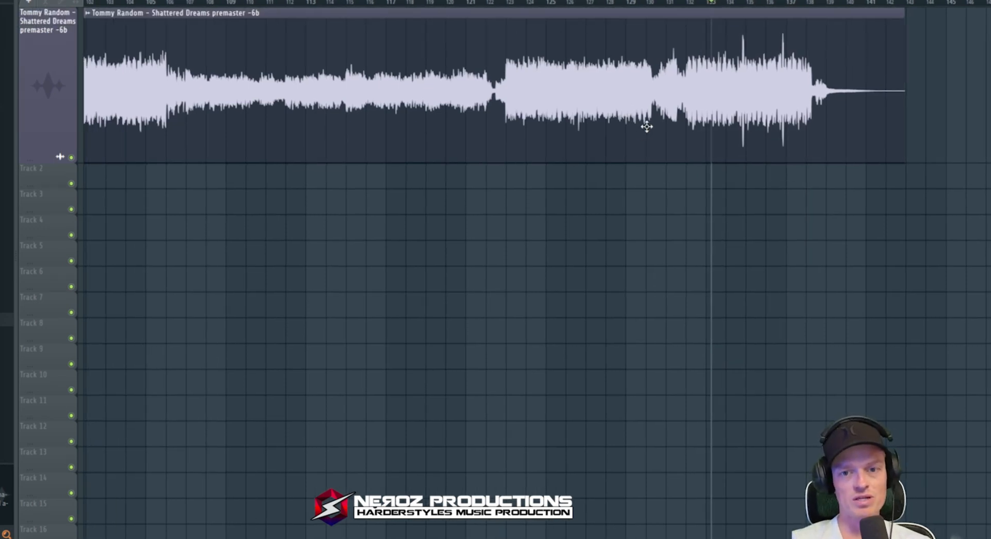
# - Compare the waveform levels of the track's sections up to its end and place the playhead at about bar 131
pyautogui.scroll(-3, 653, 207)
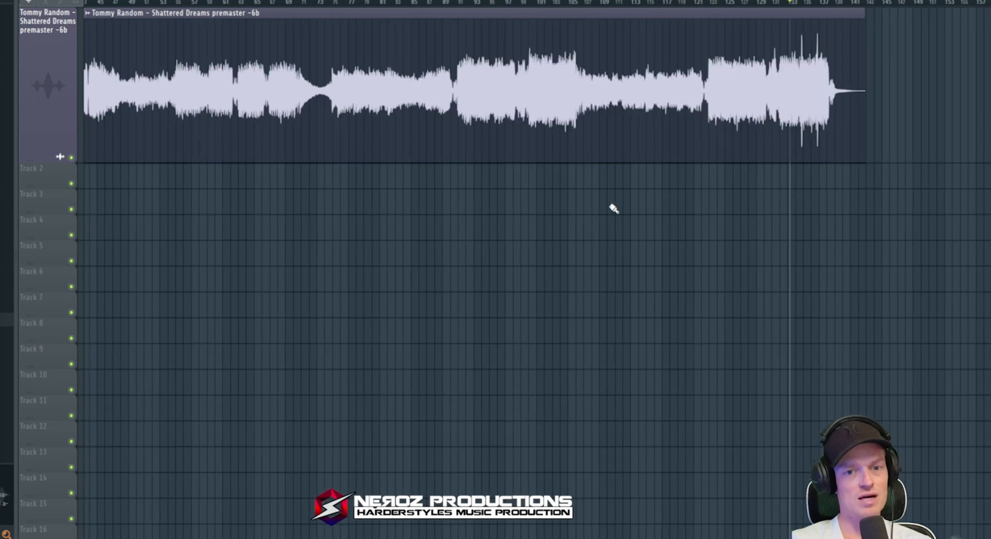
pyautogui.moveTo(599, 136); pyautogui.dragTo(465, 186)
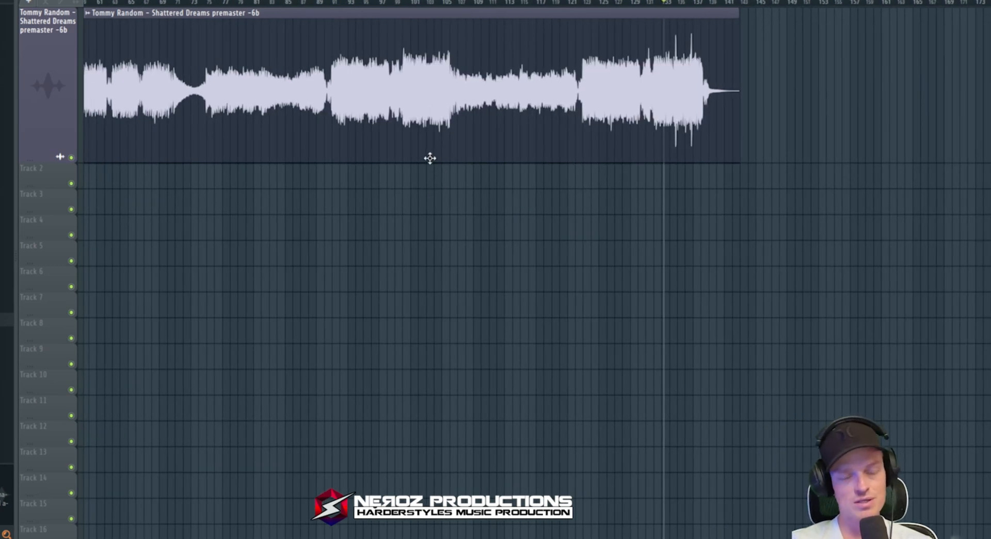
pyautogui.scroll(2, 672, 63)
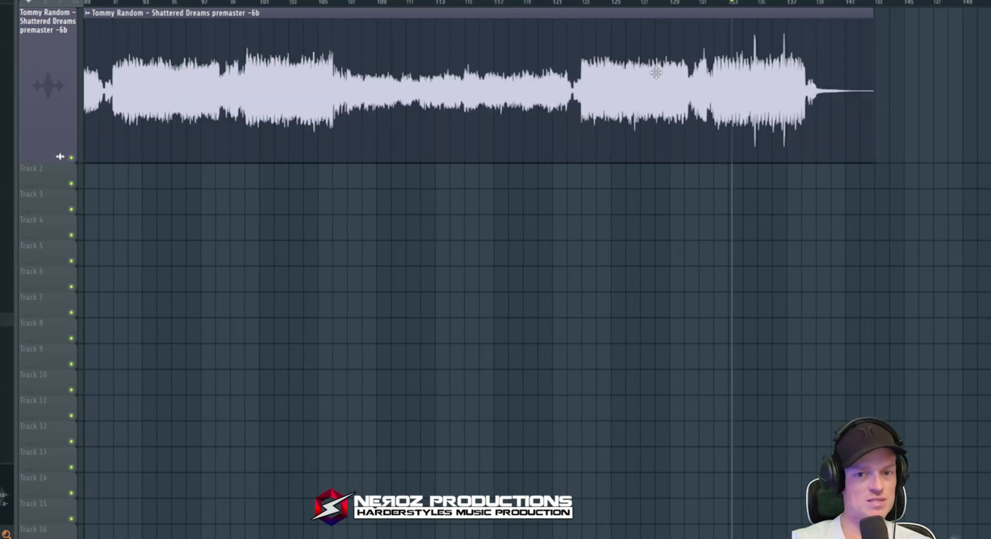
pyautogui.moveTo(655, 73); pyautogui.dragTo(577, 102)
pyautogui.scroll(-2, 577, 102)
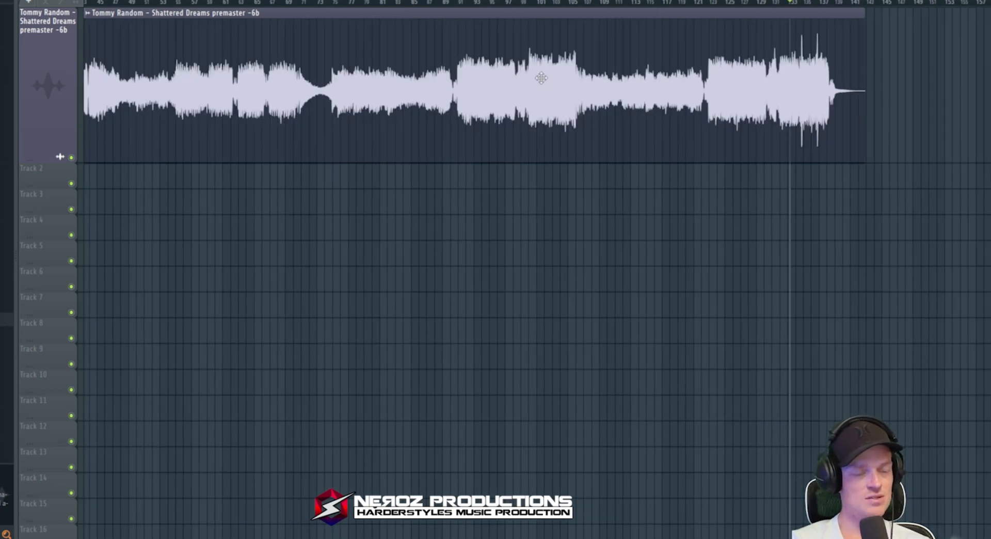
pyautogui.moveTo(648, 214); pyautogui.dragTo(557, 226)
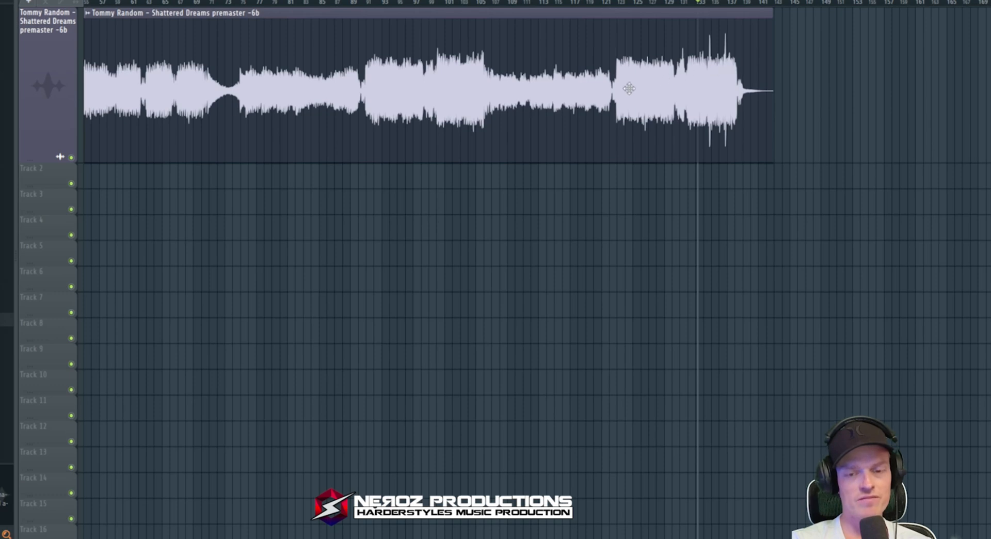
pyautogui.moveTo(559, 119); pyautogui.dragTo(435, 155)
pyautogui.scroll(3, 413, 147)
pyautogui.moveTo(827, 67); pyautogui.dragTo(438, 60)
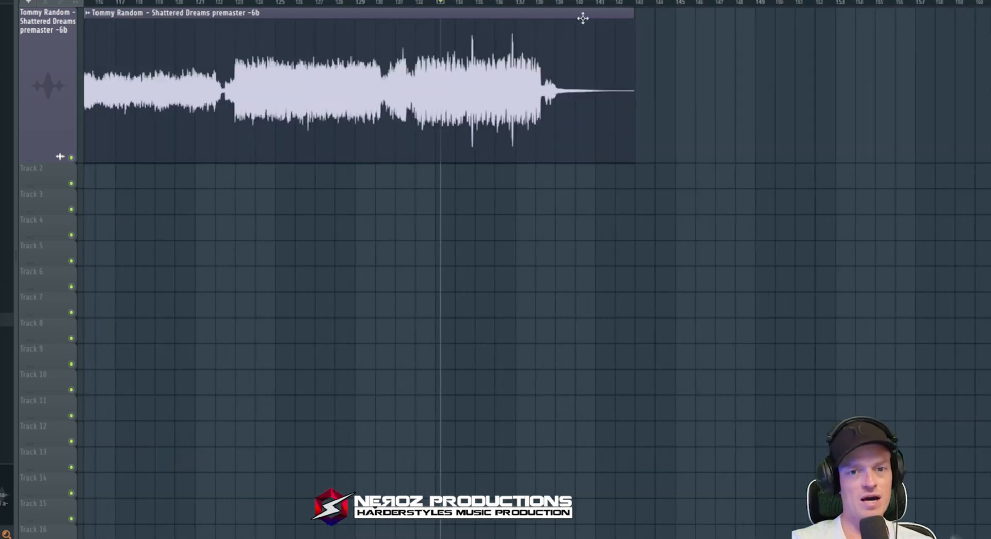
pyautogui.scroll(-4, 583, 18)
pyautogui.click(412, 2)
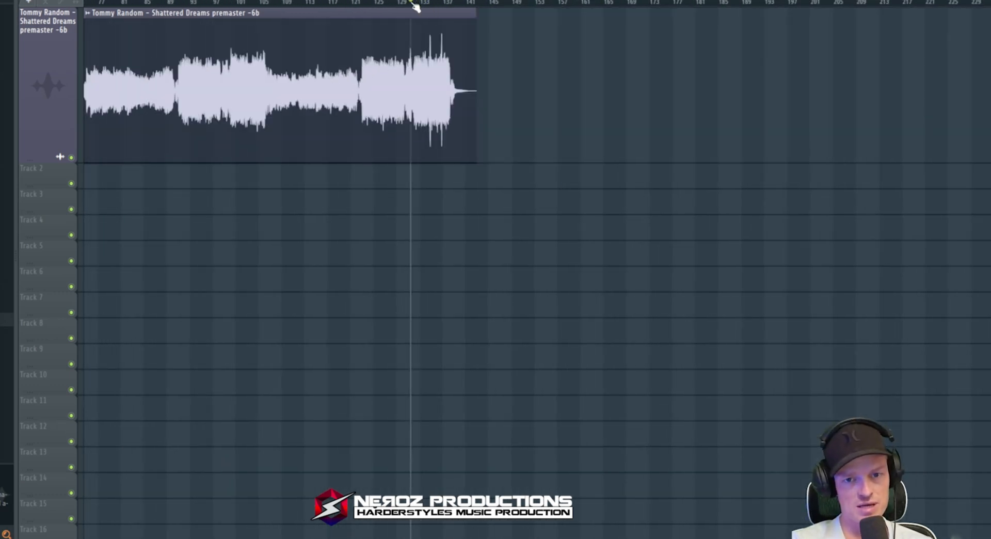
# - Open Pro-L 2 from the mixer and create an automation clip for its Gain parameter
pyautogui.press('F9')
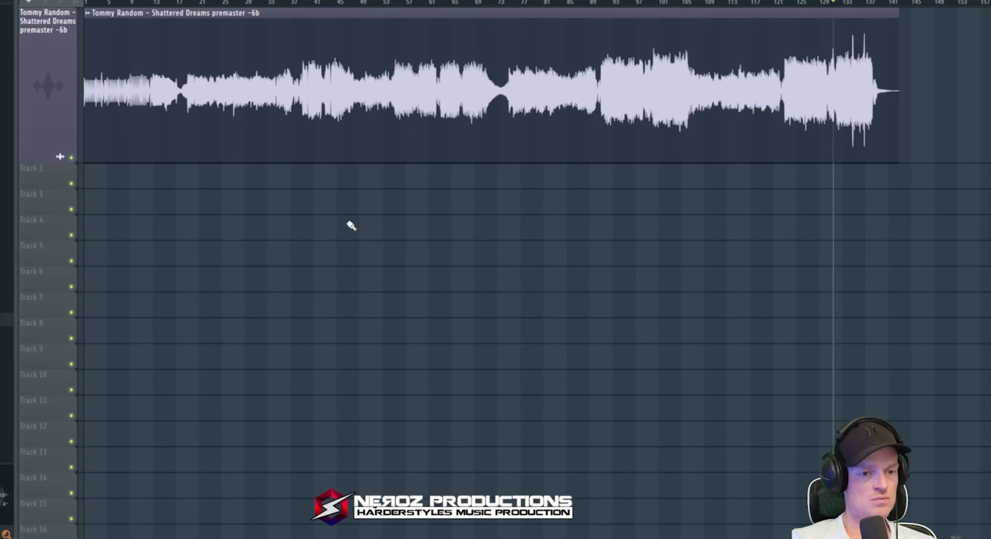
pyautogui.press('F9')
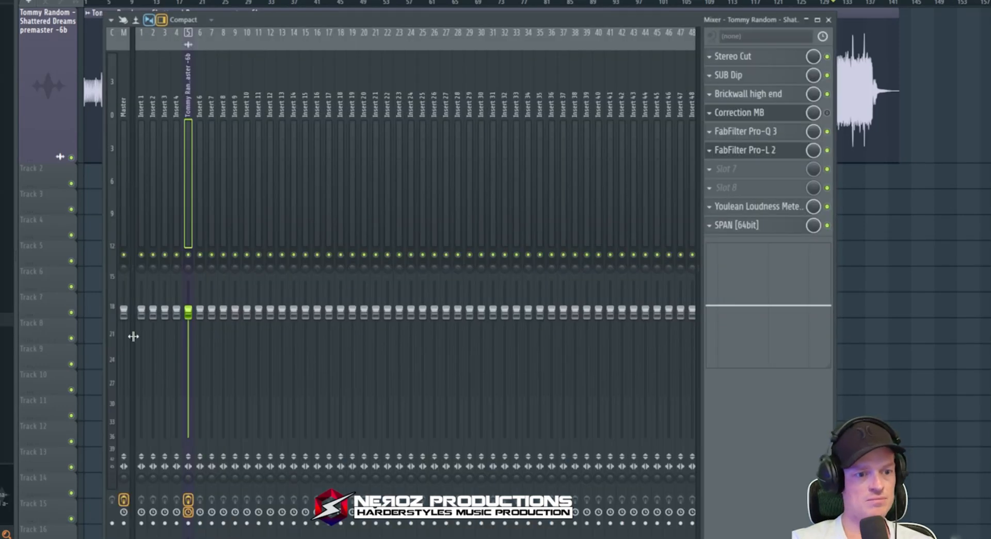
pyautogui.rightClick(127, 318)
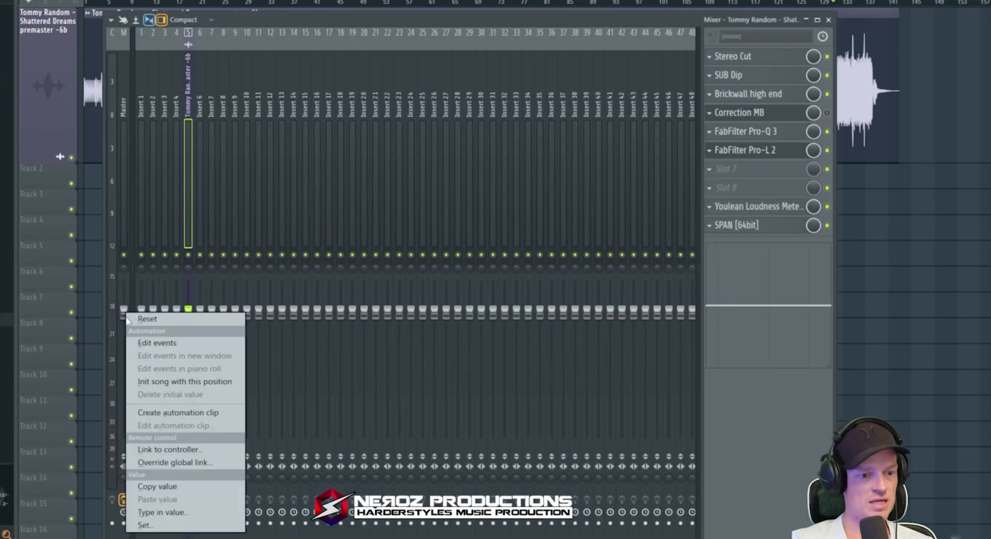
pyautogui.click(775, 210)
pyautogui.click(776, 210)
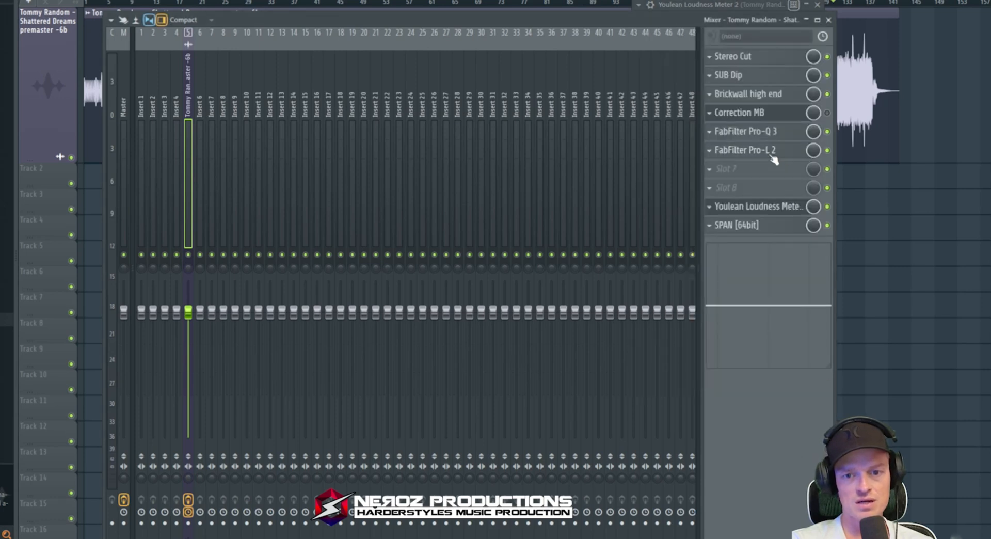
pyautogui.click(772, 156)
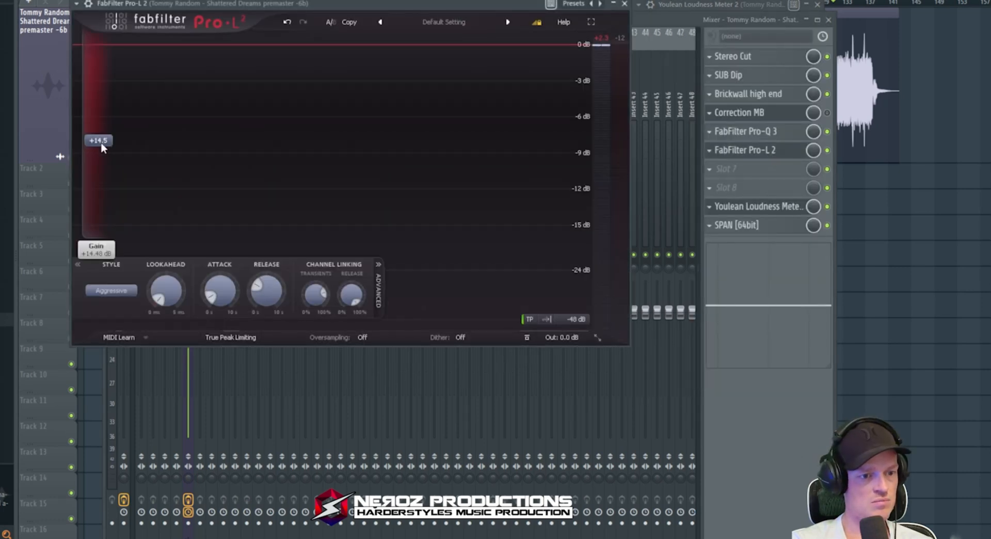
pyautogui.click(54, 1)
pyautogui.moveTo(97, 157)
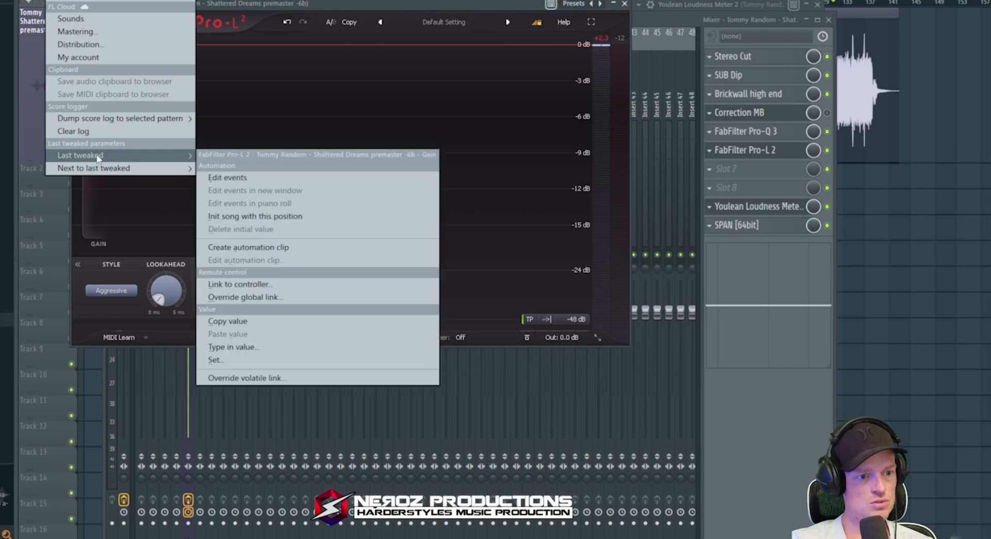
pyautogui.click(287, 248)
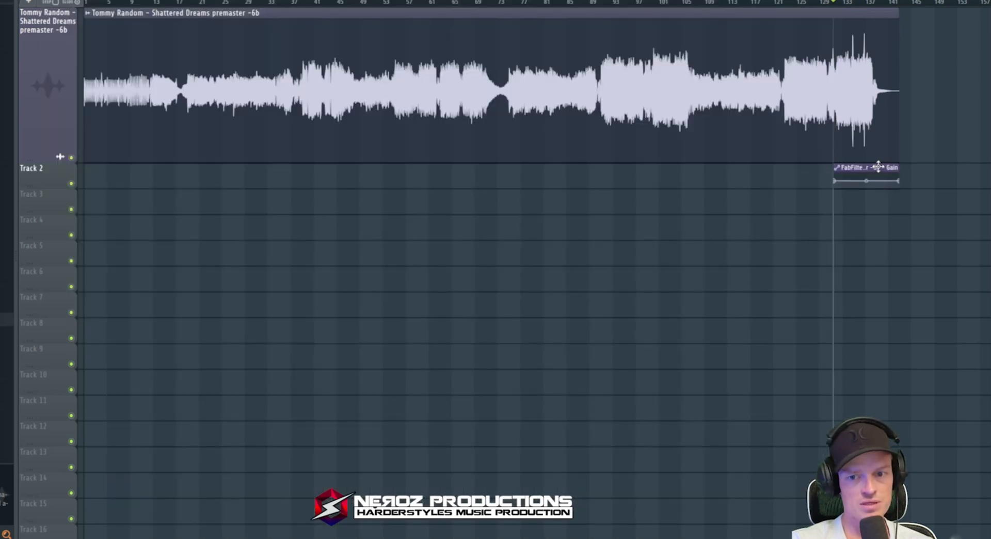
# - Move the Gain automation clip to the start of the playlist and increase Track 2's height
pyautogui.moveTo(877, 168); pyautogui.dragTo(128, 168)
pyautogui.moveTo(49, 189); pyautogui.dragTo(44, 304)
pyautogui.scroll(6, 166, 288)
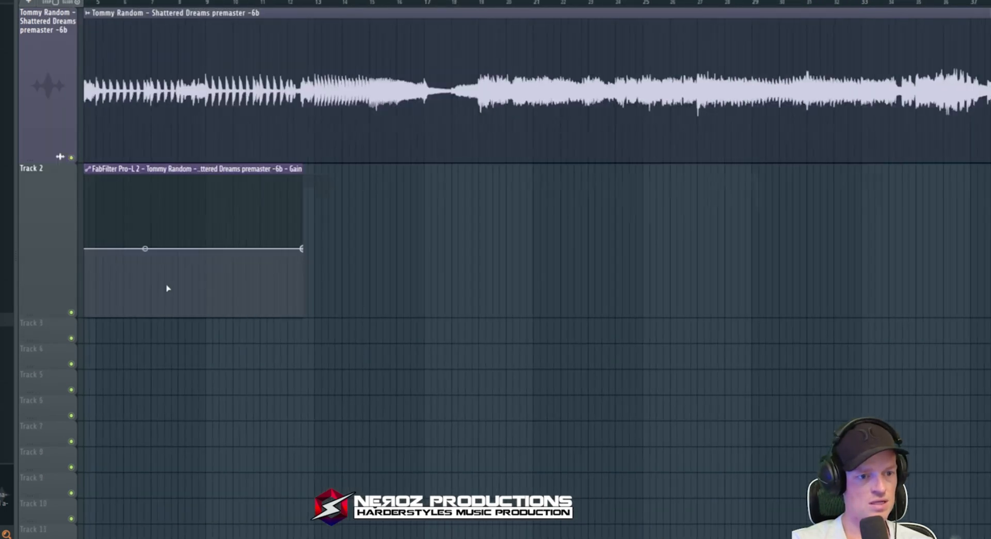
# - Extend the Gain automation clip to about bar 19, then delete the clip
pyautogui.moveTo(504, 173); pyautogui.dragTo(957, 173)
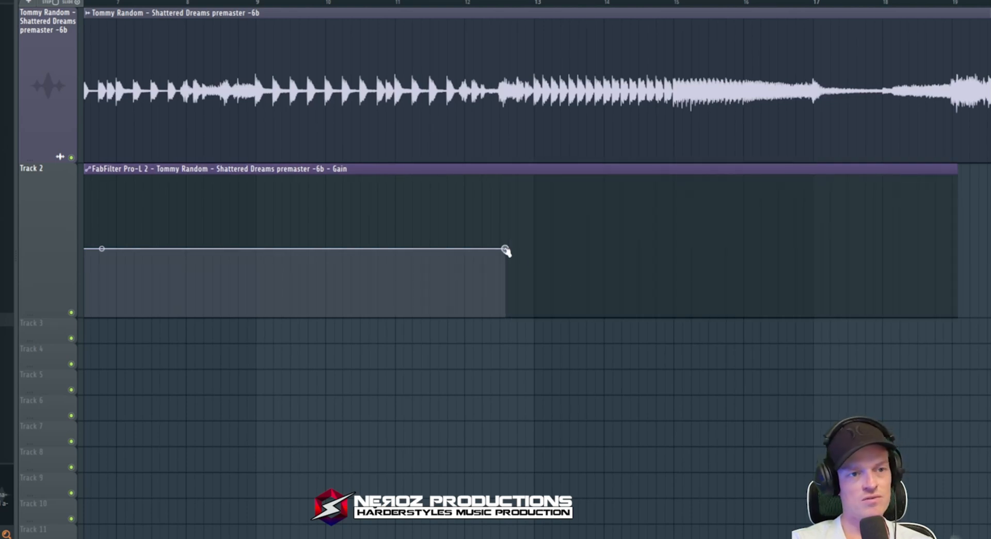
pyautogui.scroll(-5, 330, 358)
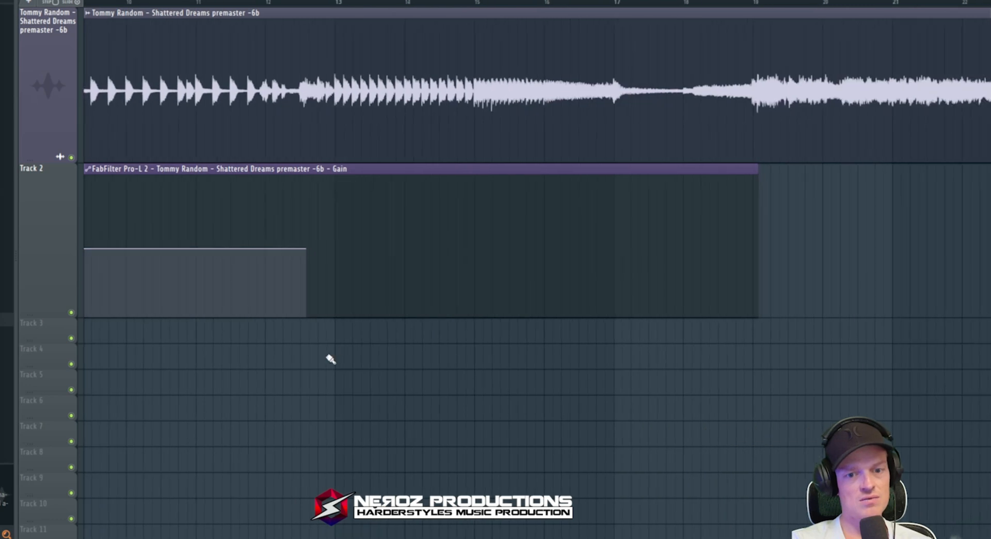
pyautogui.rightClick(447, 235)
# - Open the mixer and look through the plugin choices for an empty slot and the premaster channel's fader options
pyautogui.press('F9')
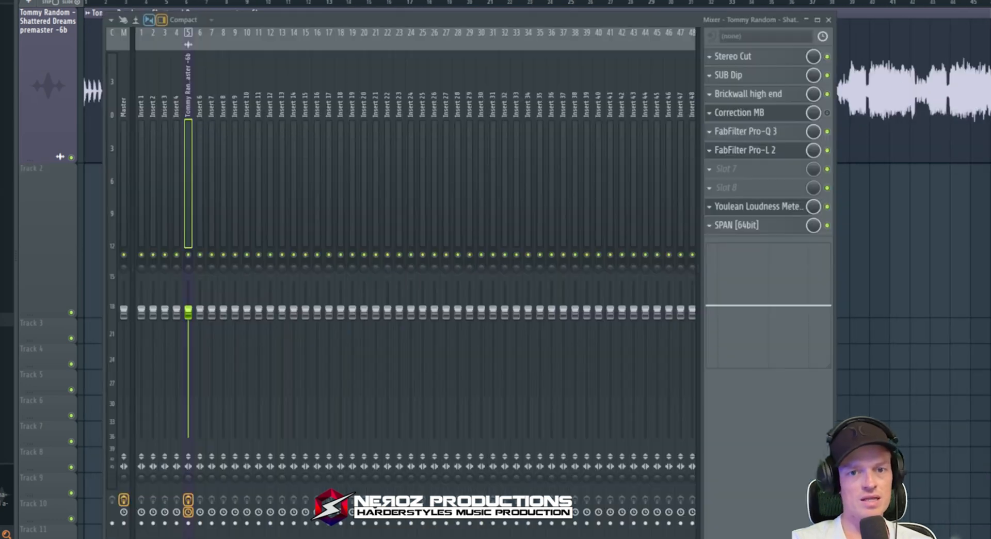
pyautogui.click(711, 195)
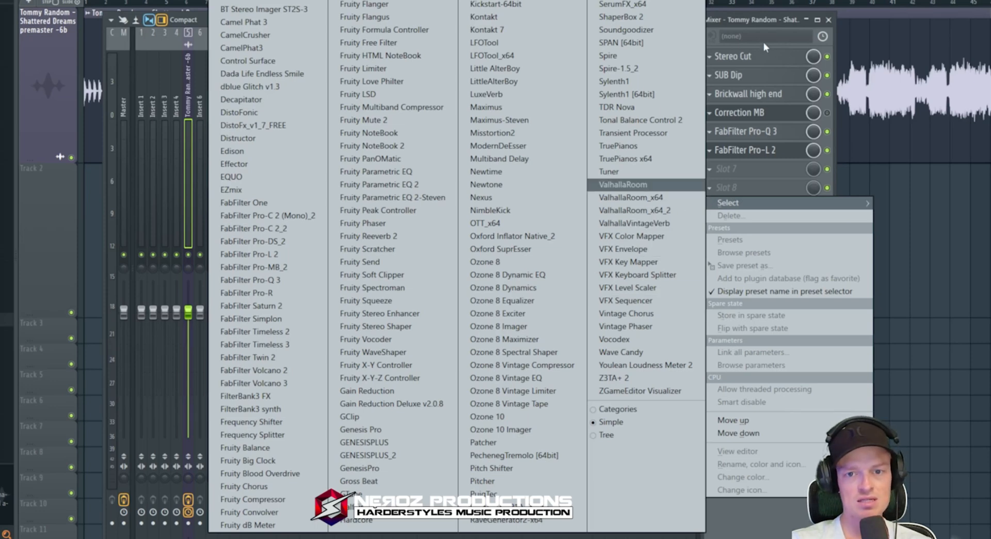
pyautogui.click(126, 312)
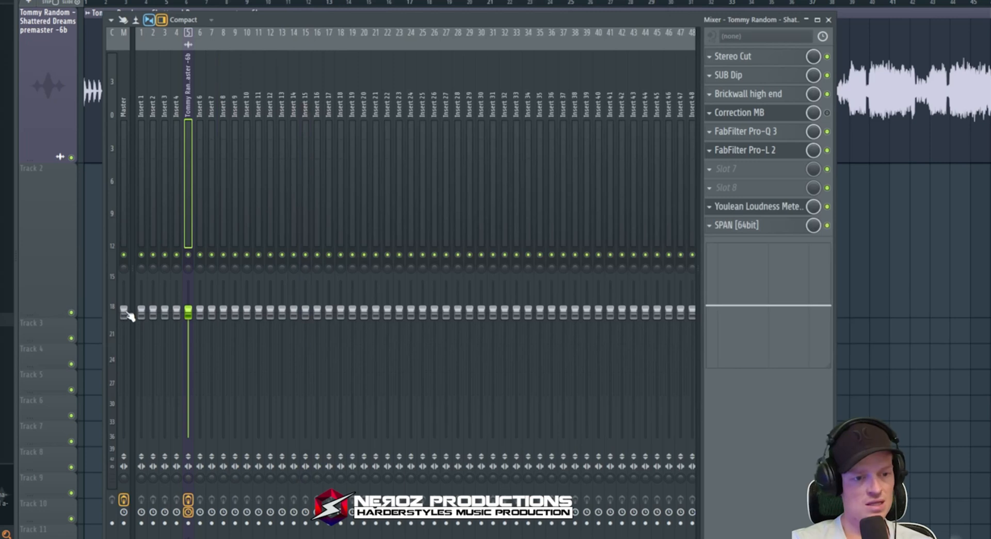
pyautogui.click(127, 313)
pyautogui.rightClick(189, 313)
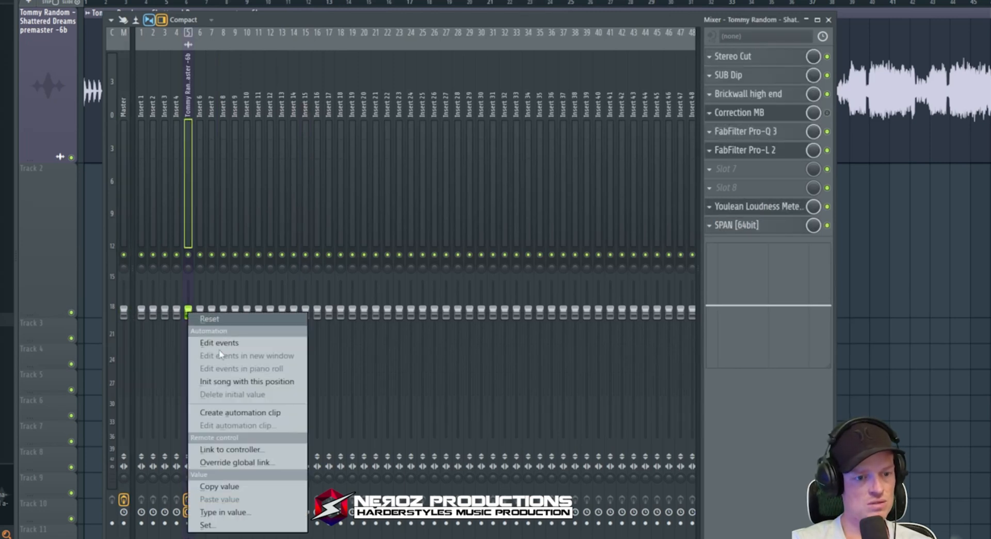
pyautogui.click(433, 26)
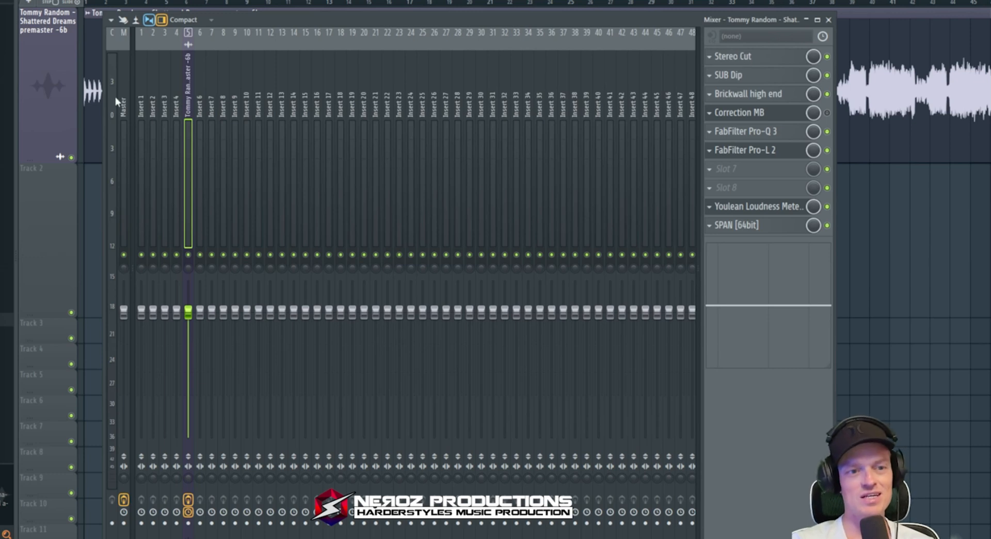
pyautogui.click(120, 98)
pyautogui.click(187, 105)
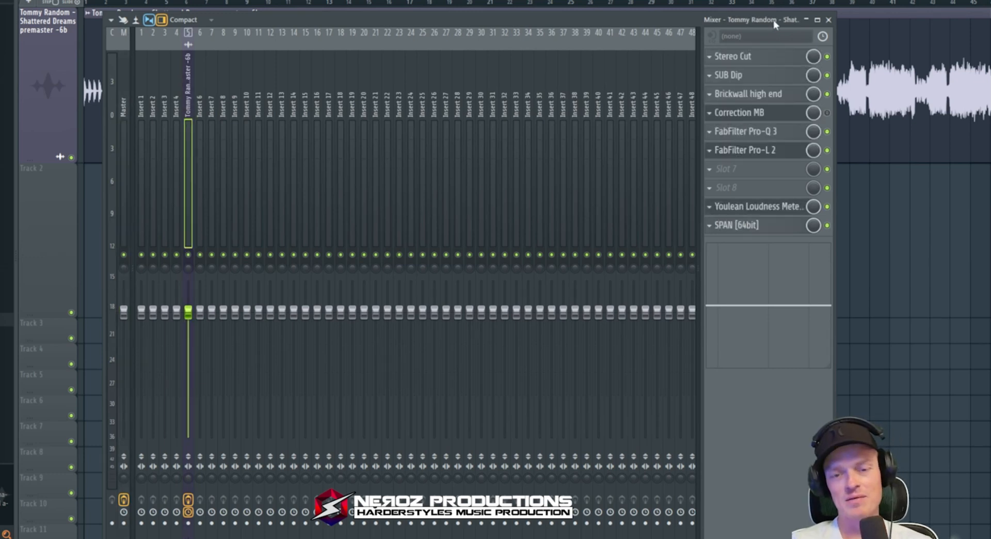
# - Create a volume automation clip for the premaster's mixer channel and shorten it to end at about bar 29
pyautogui.rightClick(188, 309)
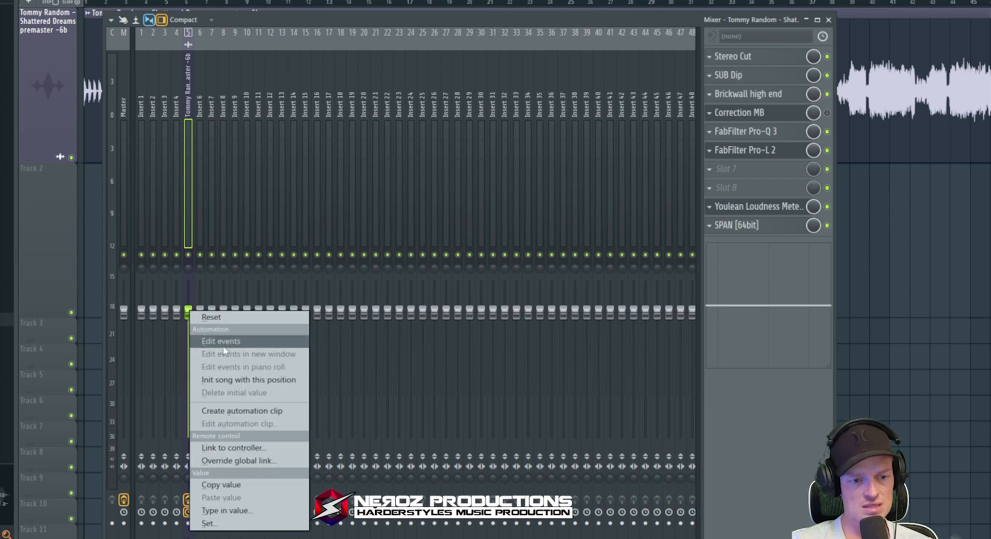
pyautogui.click(242, 409)
pyautogui.press('F9')
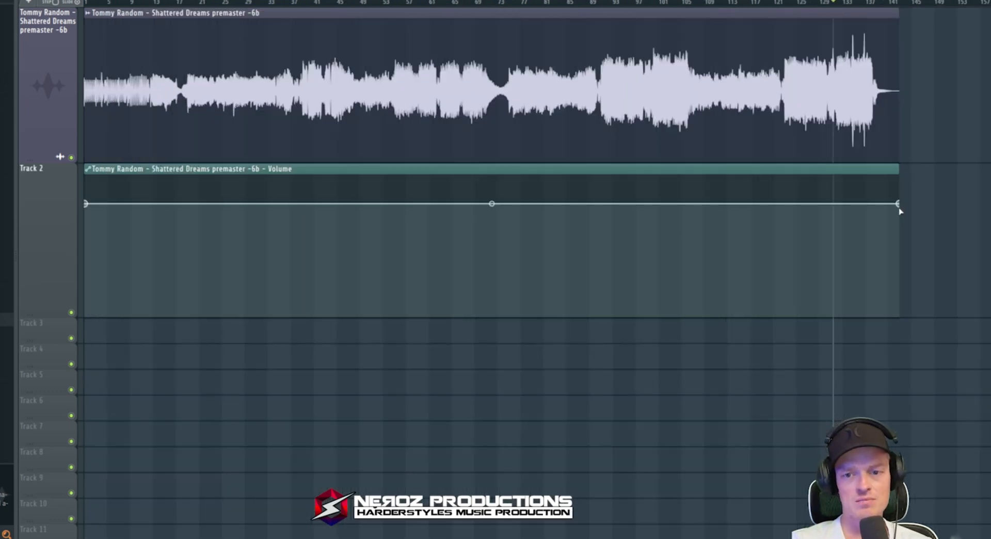
pyautogui.moveTo(898, 210); pyautogui.dragTo(250, 227)
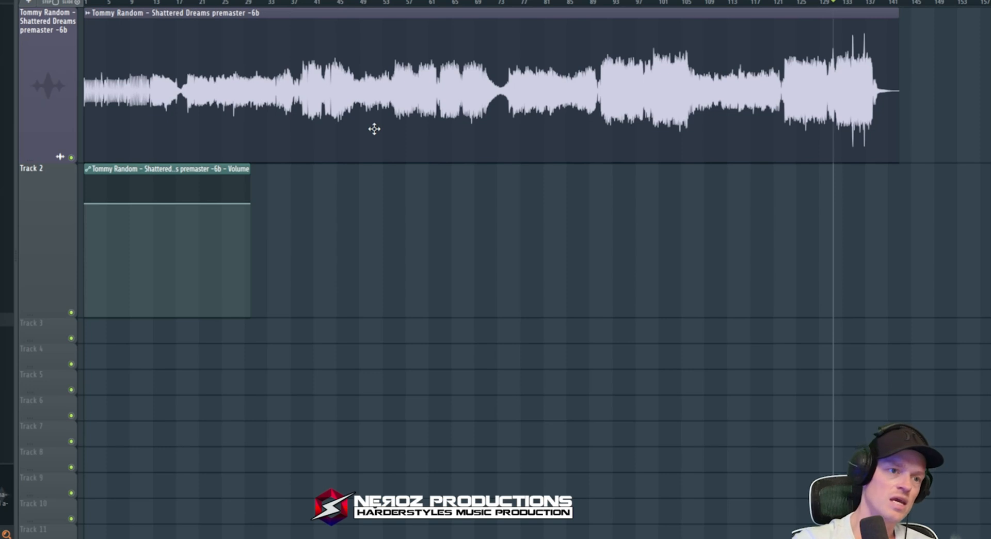
# - Move the volume automation clip along Track 2 so that it starts at about bar 49
pyautogui.moveTo(250, 205)
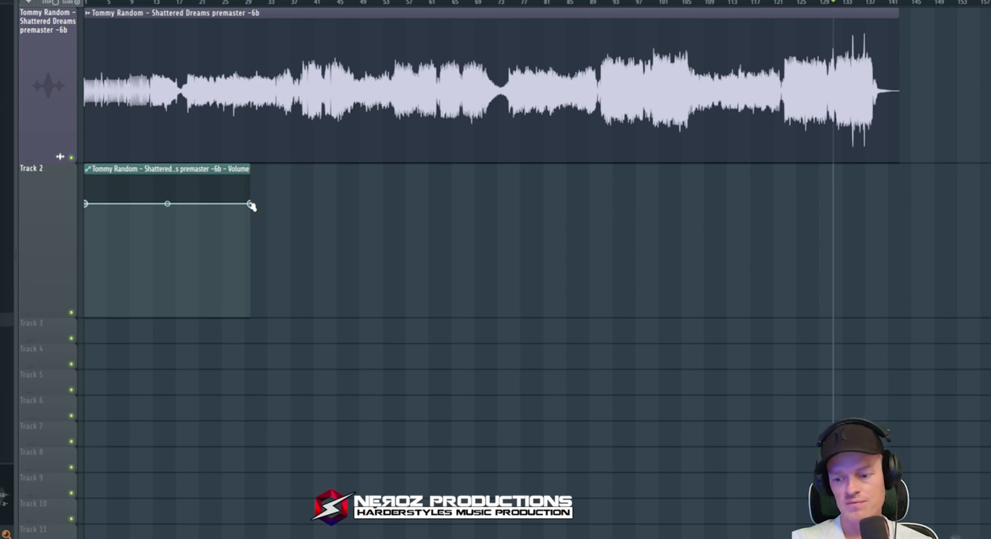
pyautogui.moveTo(238, 174); pyautogui.dragTo(277, 177)
pyautogui.moveTo(277, 177); pyautogui.dragTo(647, 177)
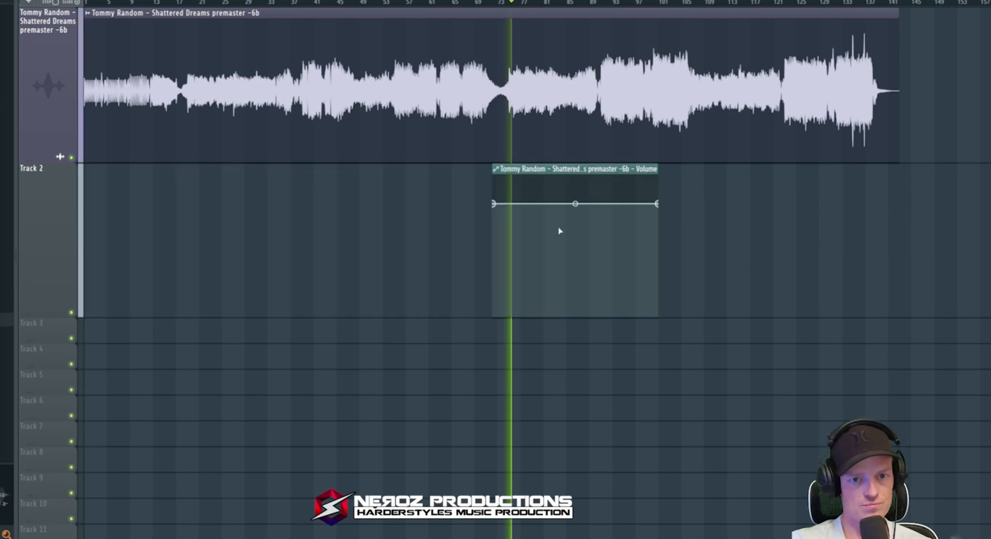
pyautogui.scroll(3, 559, 230)
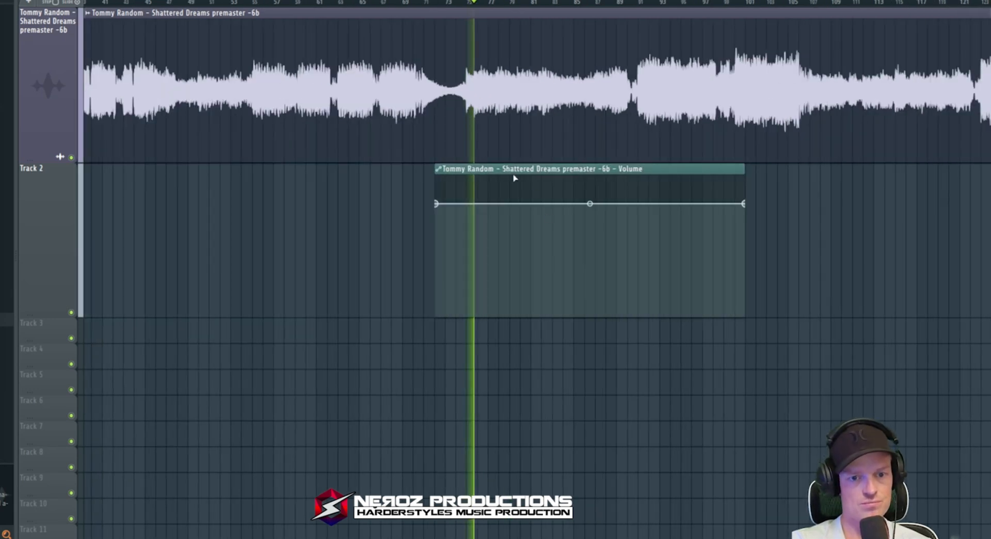
pyautogui.hscroll(-3, 515, 177)
pyautogui.moveTo(705, 168); pyautogui.dragTo(331, 185)
pyautogui.scroll(3, 454, 169)
# - Check the volume automation clip's start against the waveform and play the track from just before bar 49
pyautogui.press('space')
pyautogui.moveTo(394, 227); pyautogui.dragTo(549, 232)
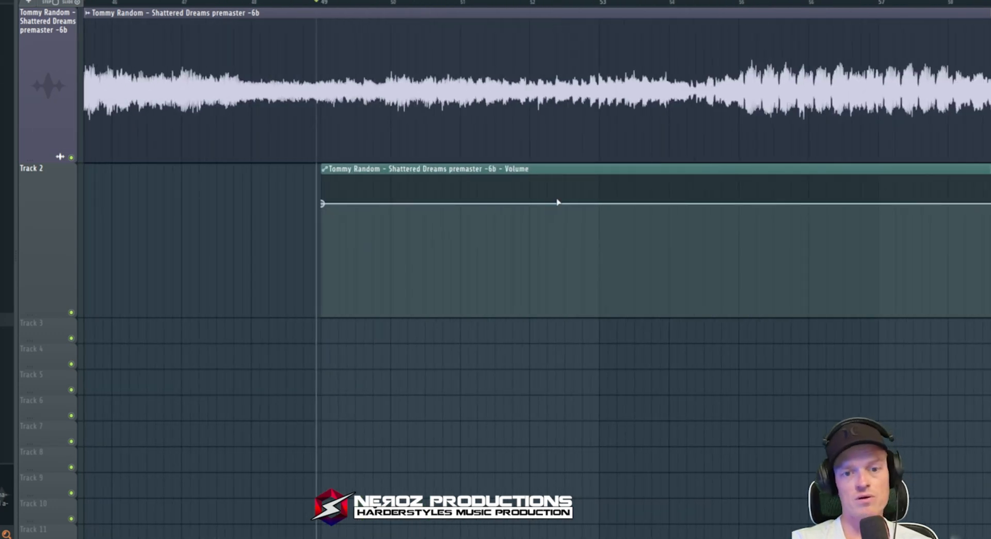
pyautogui.moveTo(563, 206); pyautogui.dragTo(485, 219)
pyautogui.scroll(-4, 485, 219)
pyautogui.press('space')
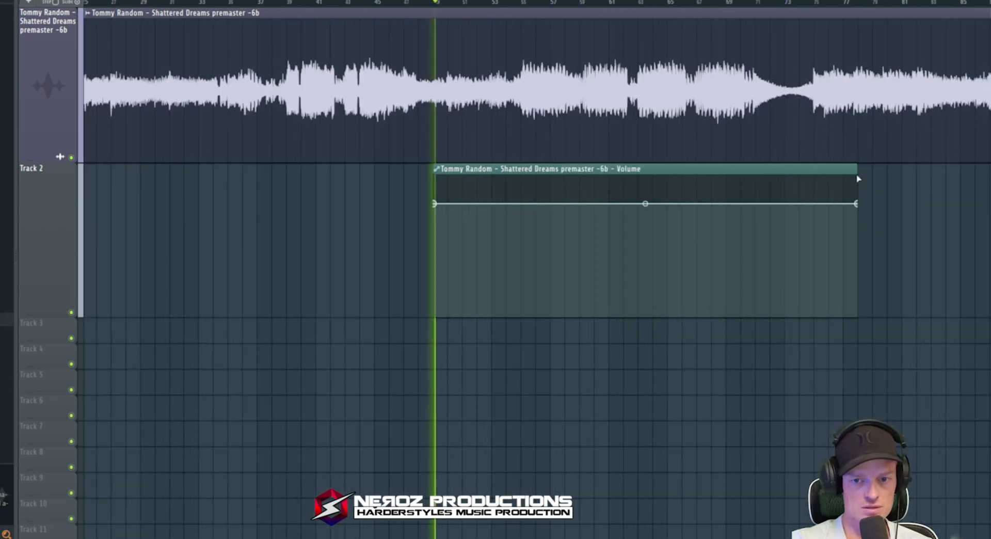
# - Shorten the volume automation clip to end just before bar 55 and lower its end point so the volume ramps down slightly
pyautogui.press('space')
pyautogui.moveTo(858, 205); pyautogui.dragTo(517, 225)
pyautogui.scroll(4, 524, 219)
pyautogui.press('space')
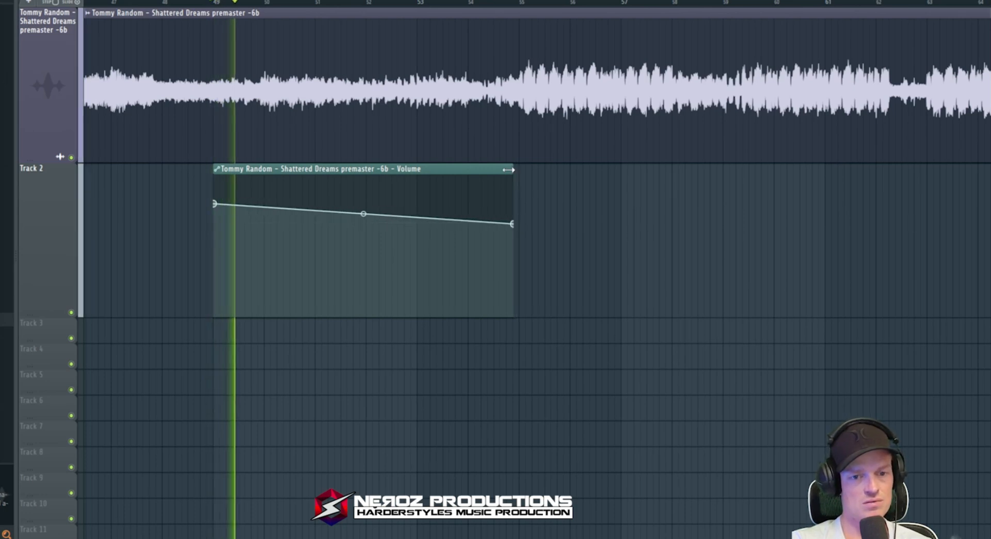
# - Extend the volume automation clip to about bar 56 and add a point that jumps the volume back up near bar 55
pyautogui.moveTo(514, 170); pyautogui.dragTo(588, 173)
pyautogui.scroll(3, 537, 202)
pyautogui.rightClick(509, 207)
pyautogui.moveTo(508, 207); pyautogui.dragTo(500, 210)
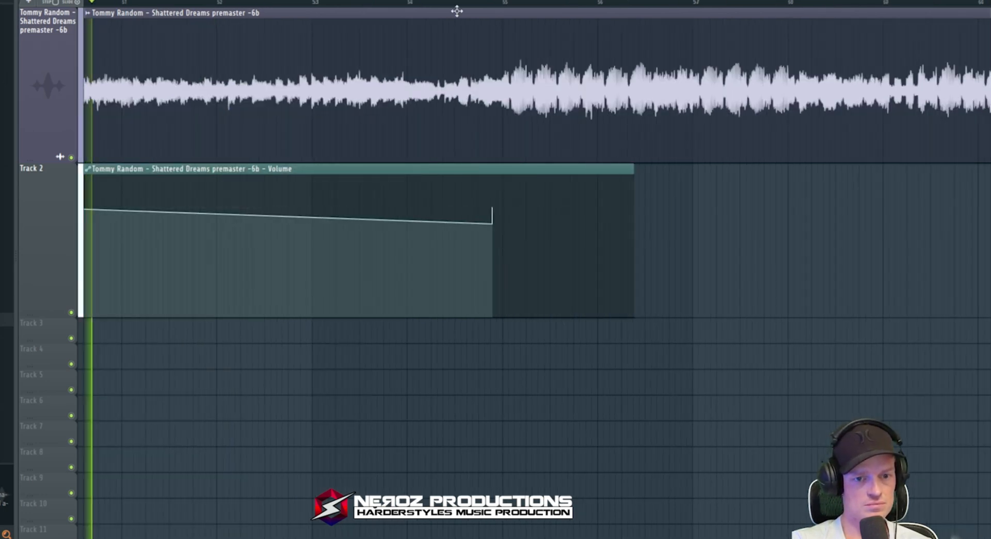
# - Move the lower volume point and its upward jump past bar 55 to where the loud waveform begins
pyautogui.click(431, 6)
pyautogui.scroll(4, 485, 211)
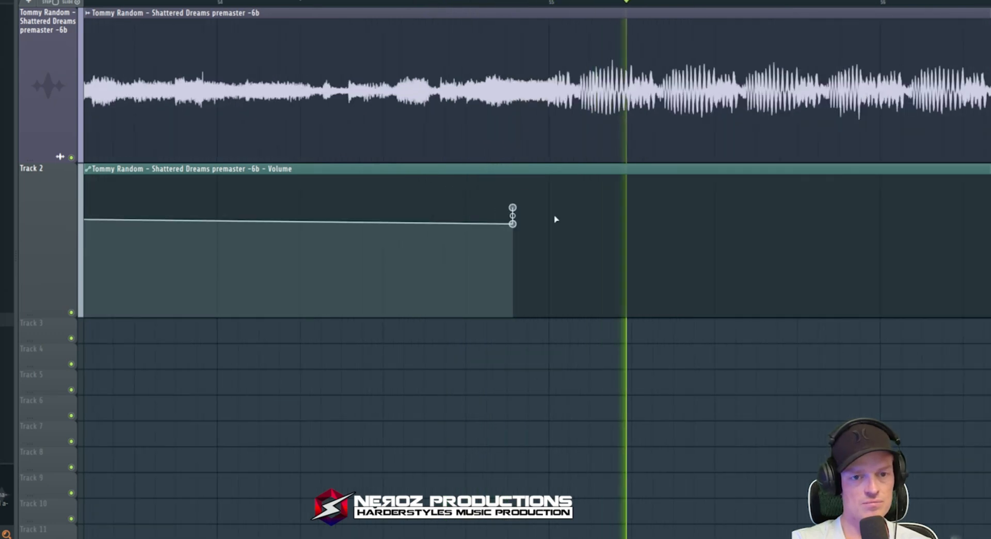
pyautogui.moveTo(514, 222); pyautogui.dragTo(609, 223)
pyautogui.scroll(4, 580, 231)
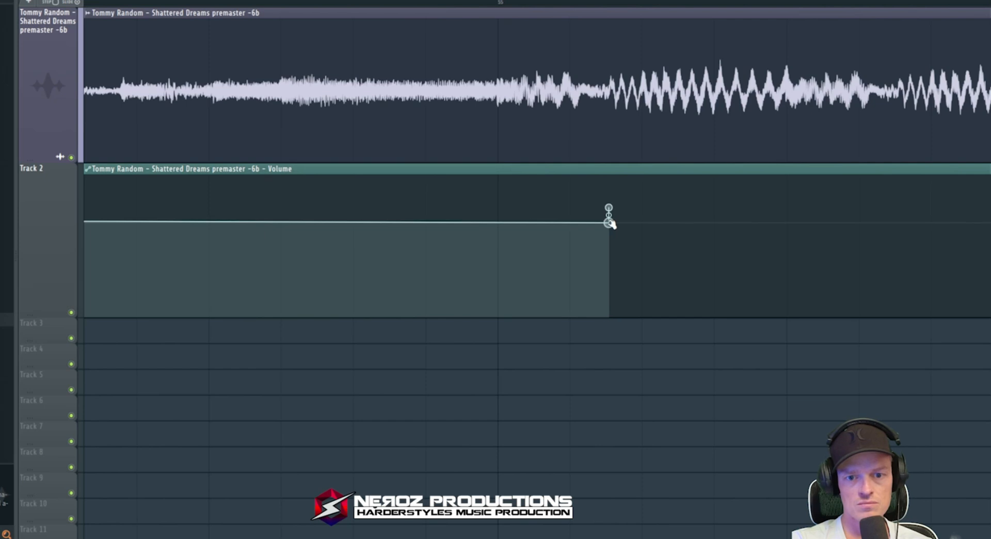
pyautogui.scroll(-5, 484, 155)
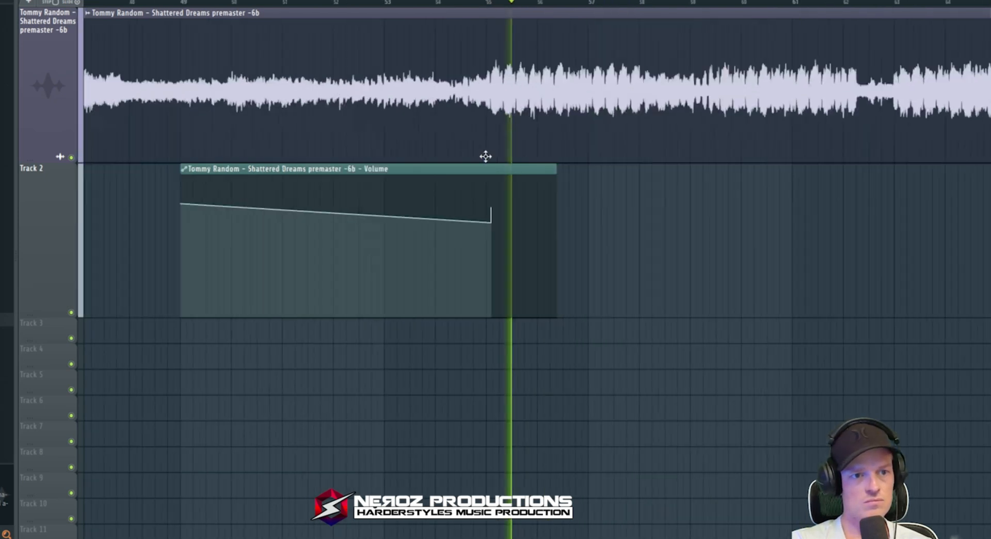
# - Look through the premaster's waveform from about bar 12 up to the volume automation clip
pyautogui.hscroll(-5, 454, 175)
pyautogui.scroll(-4, 415, 193)
pyautogui.scroll(7, 124, 113)
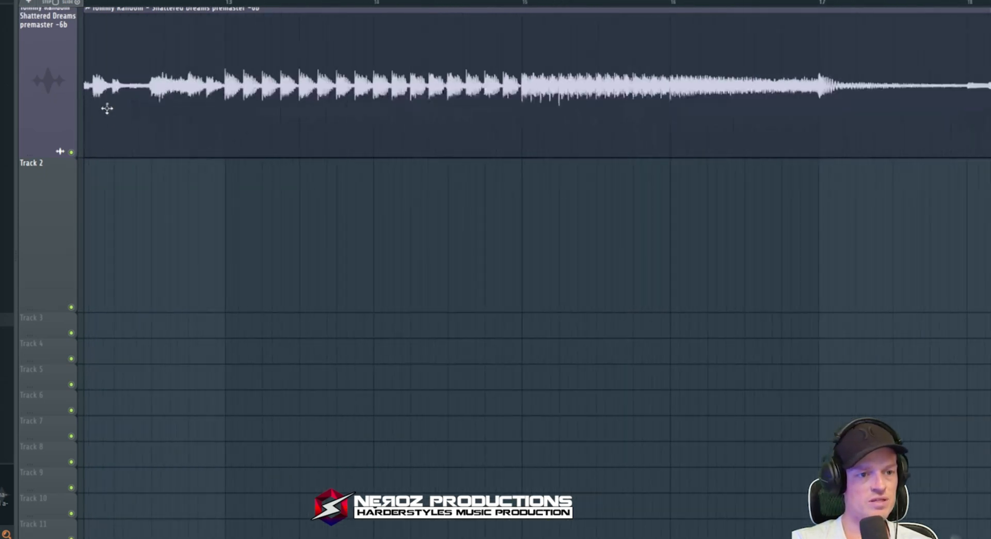
pyautogui.moveTo(464, 175); pyautogui.dragTo(154, 217)
pyautogui.moveTo(665, 189); pyautogui.dragTo(77, 277)
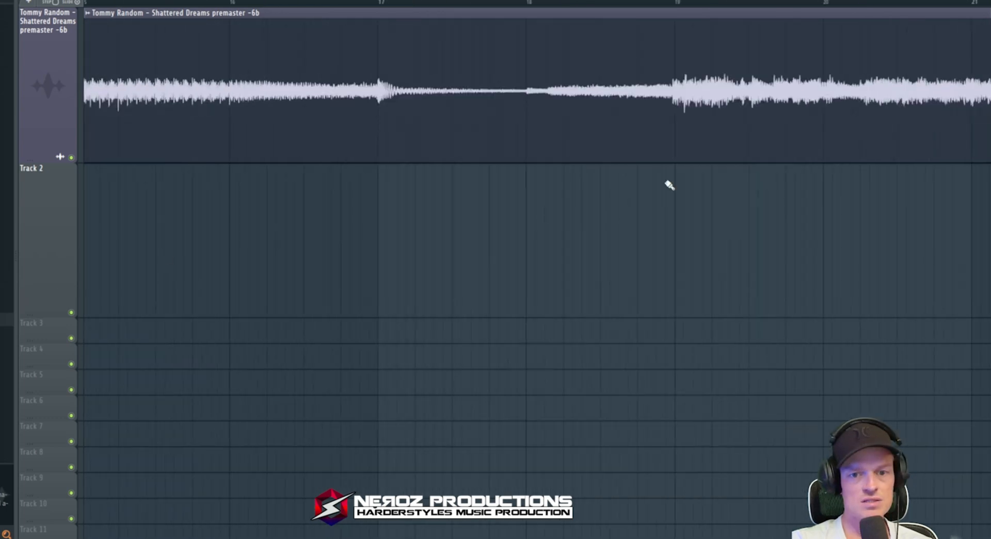
pyautogui.moveTo(970, 171); pyautogui.dragTo(21, 217)
pyautogui.scroll(-5, 619, 224)
pyautogui.moveTo(645, 222); pyautogui.dragTo(77, 206)
pyautogui.moveTo(671, 198); pyautogui.dragTo(129, 207)
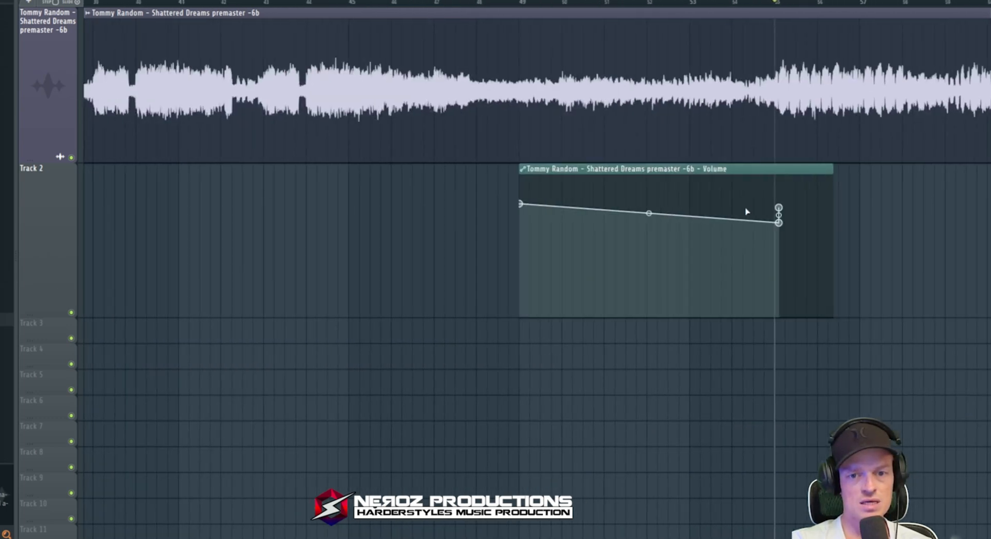
# - Move the volume automation's upward jump earlier to just before bar 55 and play the transition
pyautogui.scroll(5, 776, 197)
pyautogui.moveTo(829, 202); pyautogui.dragTo(663, 247)
pyautogui.scroll(5, 666, 249)
pyautogui.press('space')
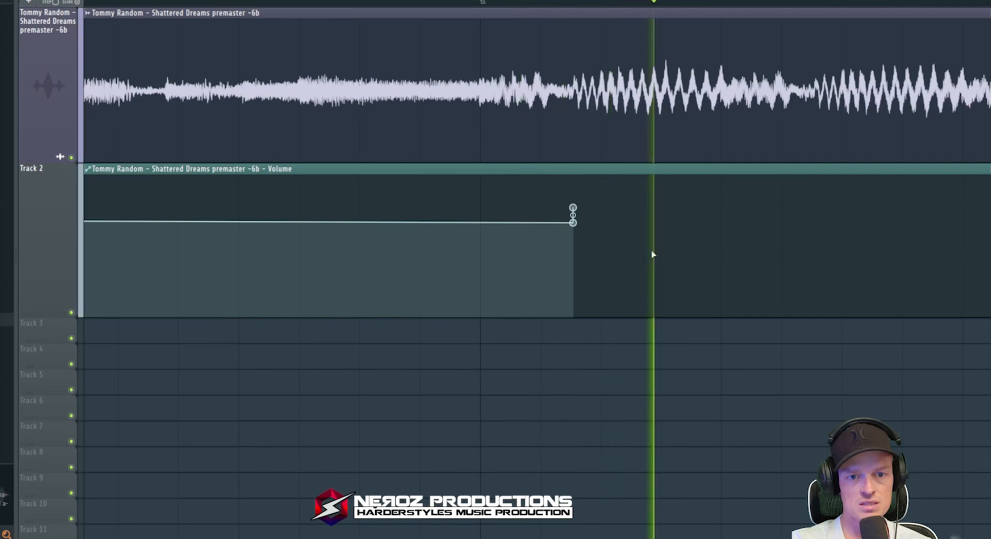
pyautogui.press('space')
pyautogui.moveTo(577, 226); pyautogui.dragTo(498, 225)
pyautogui.press('space')
pyautogui.scroll(-6, 503, 237)
pyautogui.press('space')
pyautogui.hscroll(-2, 413, 159)
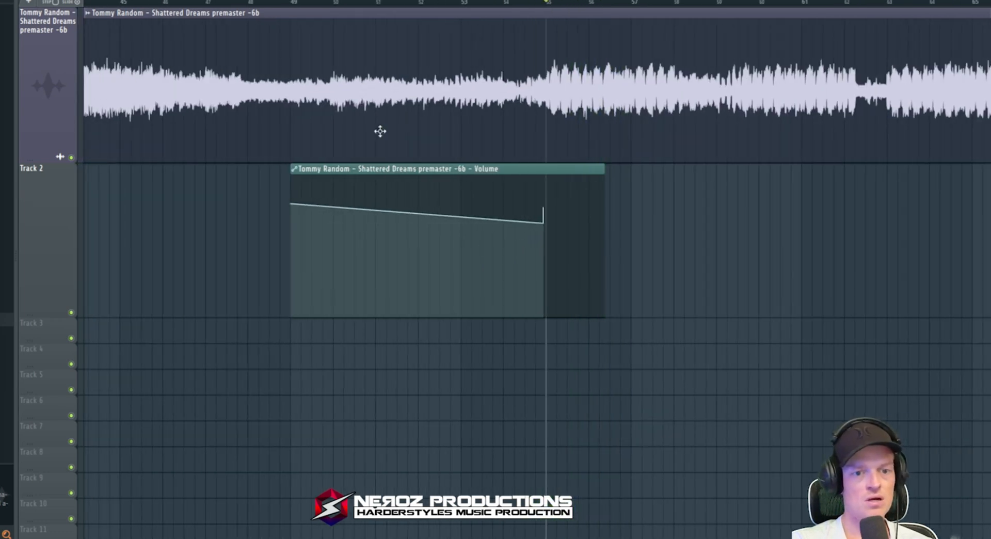
# - Select about bars 49 to 64 in the playlist and reset the master channel's stereo separation
pyautogui.scroll(-3, 380, 131)
pyautogui.moveTo(320, 4); pyautogui.dragTo(655, 8)
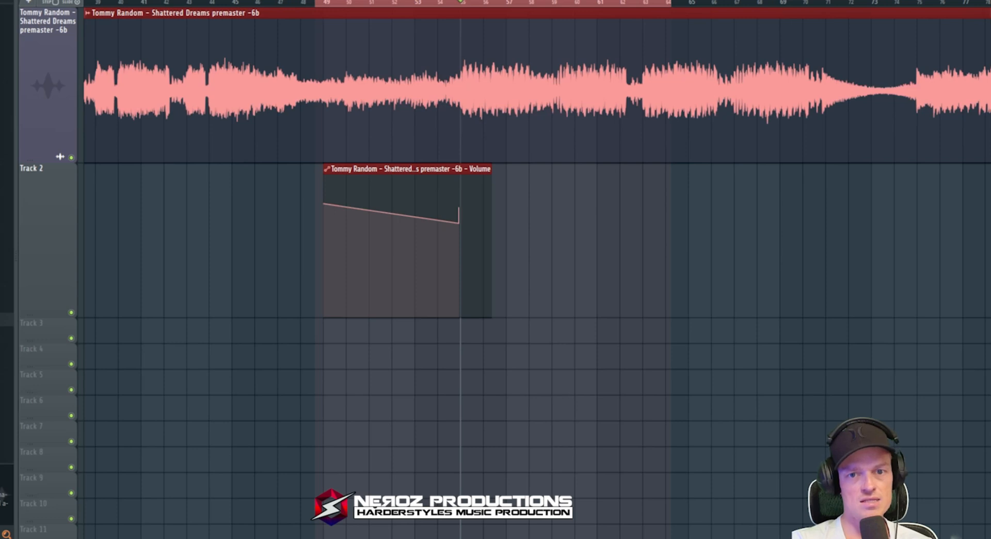
pyautogui.press('F9')
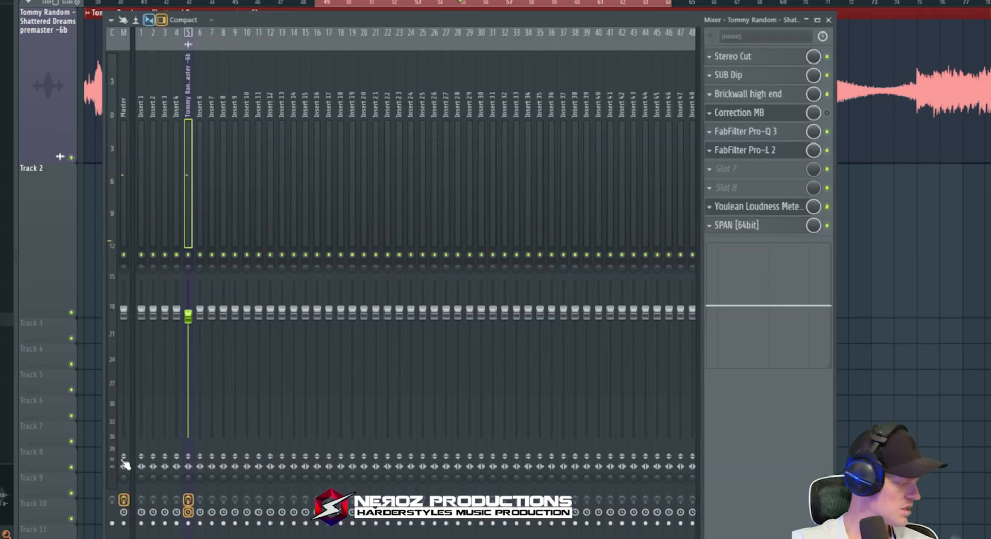
pyautogui.rightClick(126, 481)
pyautogui.click(124, 478)
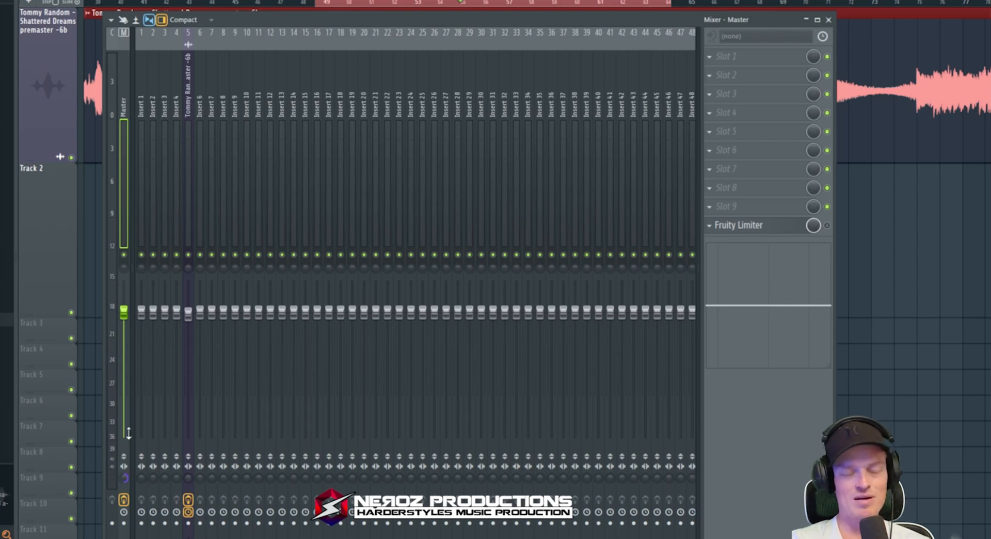
pyautogui.rightClick(127, 485)
pyautogui.rightClick(125, 478)
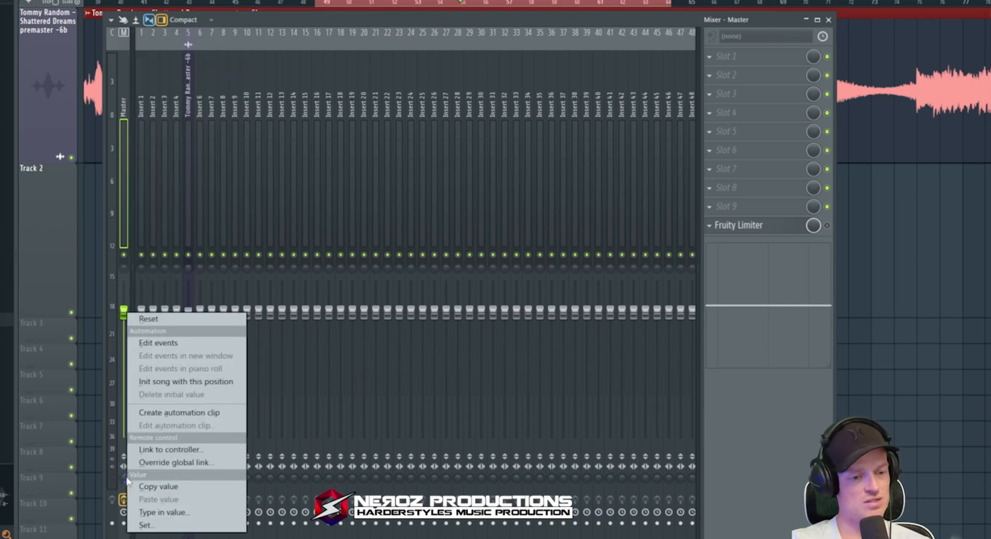
pyautogui.click(175, 321)
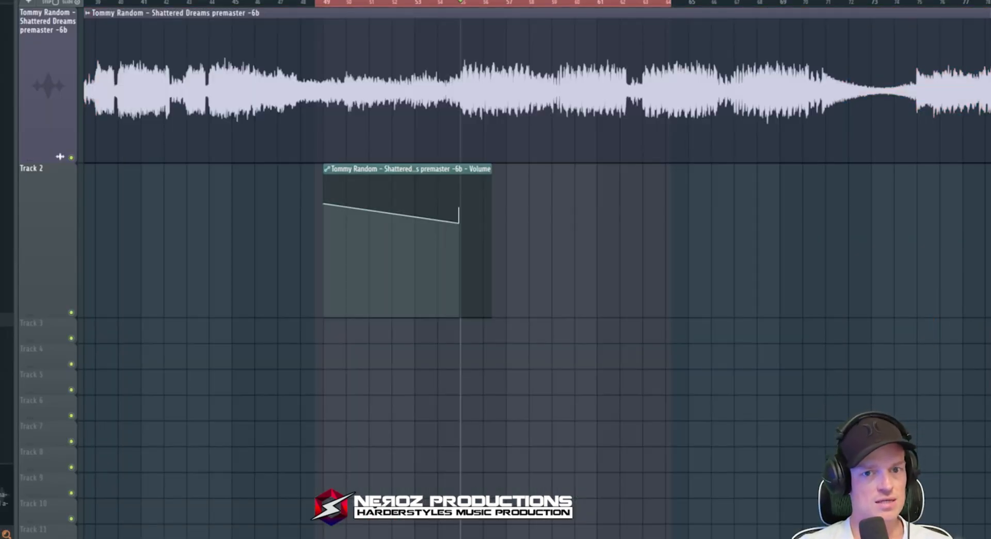
# - Reset the master channel's stereo separation again and create an automation clip for it over the selected bars
pyautogui.press('F9')
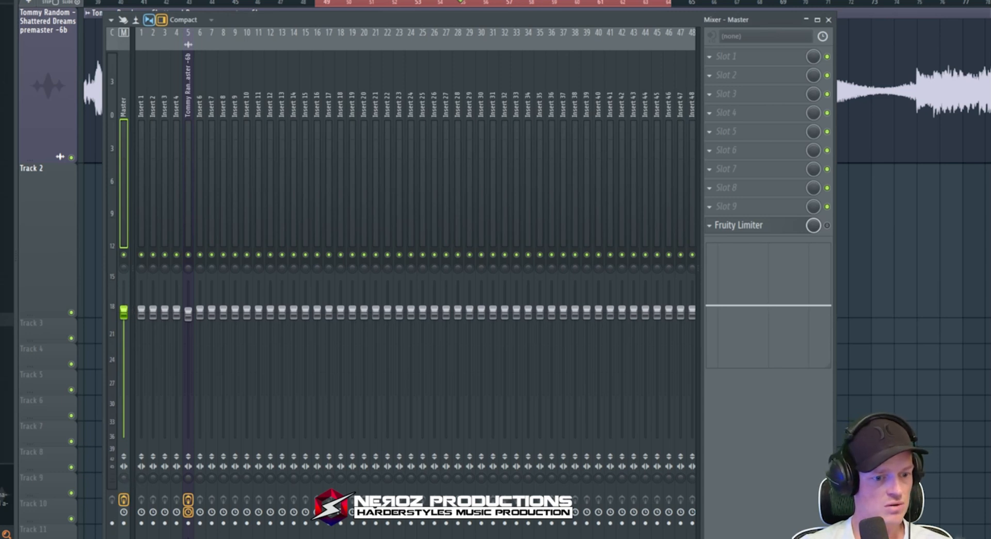
pyautogui.press('space')
pyautogui.rightClick(123, 310)
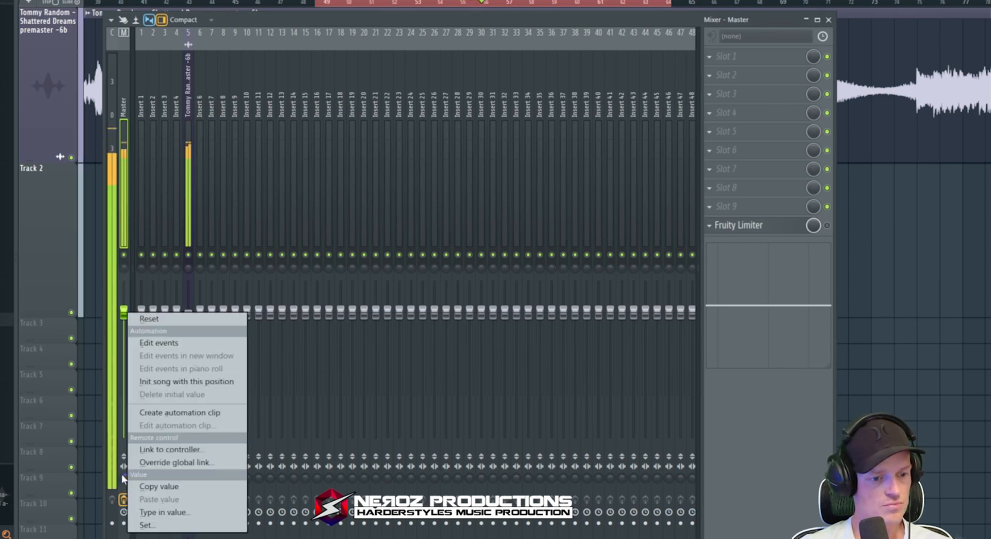
pyautogui.click(167, 321)
pyautogui.press('space')
pyautogui.rightClick(128, 480)
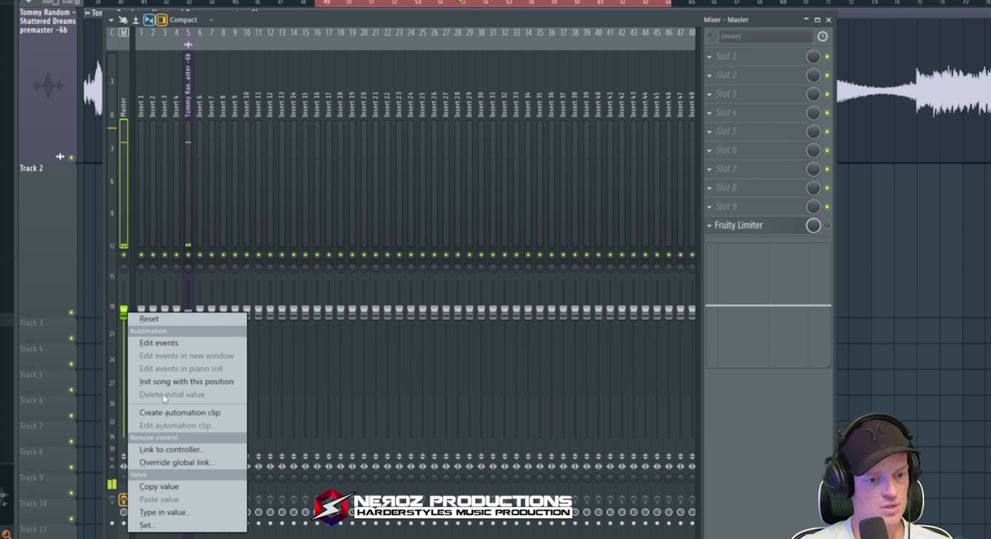
pyautogui.click(165, 412)
# - Add a point to the stereo separation automation just before bar 55 and set it slightly above the clip's starting level
pyautogui.scroll(3, 338, 412)
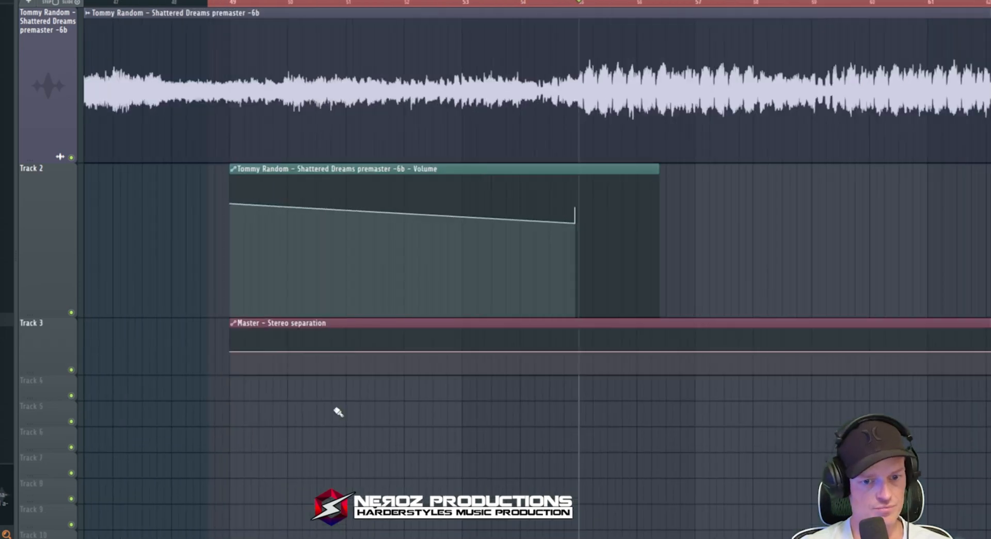
pyautogui.moveTo(557, 351); pyautogui.dragTo(561, 345)
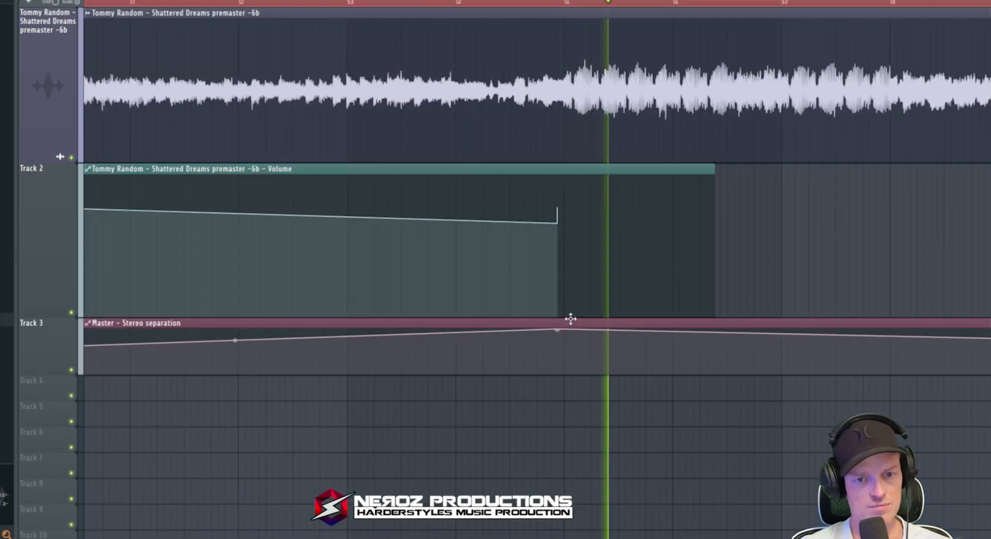
pyautogui.scroll(4, 568, 330)
pyautogui.moveTo(527, 332)
pyautogui.mouseDown()
pyautogui.moveTo(538, 339)
pyautogui.moveTo(526, 344)
pyautogui.mouseUp()
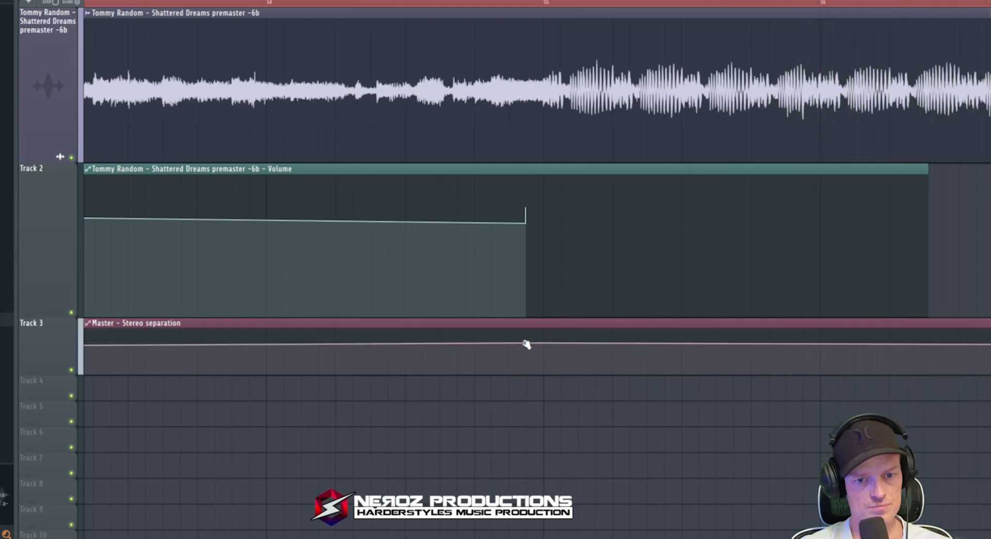
# - Move the volume automation's upward jump onto the start of bar 55
pyautogui.scroll(2, 526, 223)
pyautogui.moveTo(540, 224); pyautogui.dragTo(574, 224)
pyautogui.press('space')
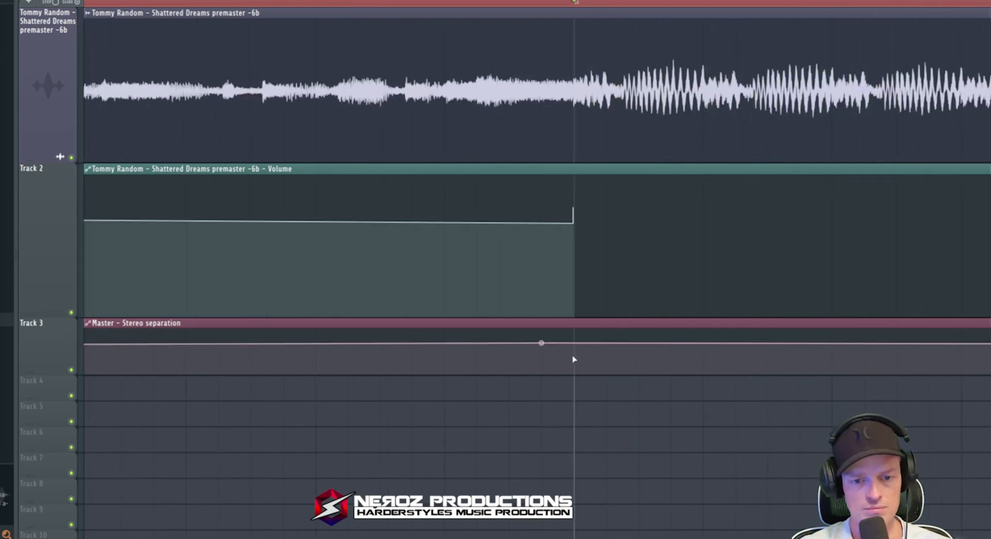
# - Add a stereo separation point at bar 55 and move the earlier point above it to form a rising ramp with a sudden drop
pyautogui.moveTo(540, 342); pyautogui.dragTo(541, 350)
pyautogui.rightClick(574, 354)
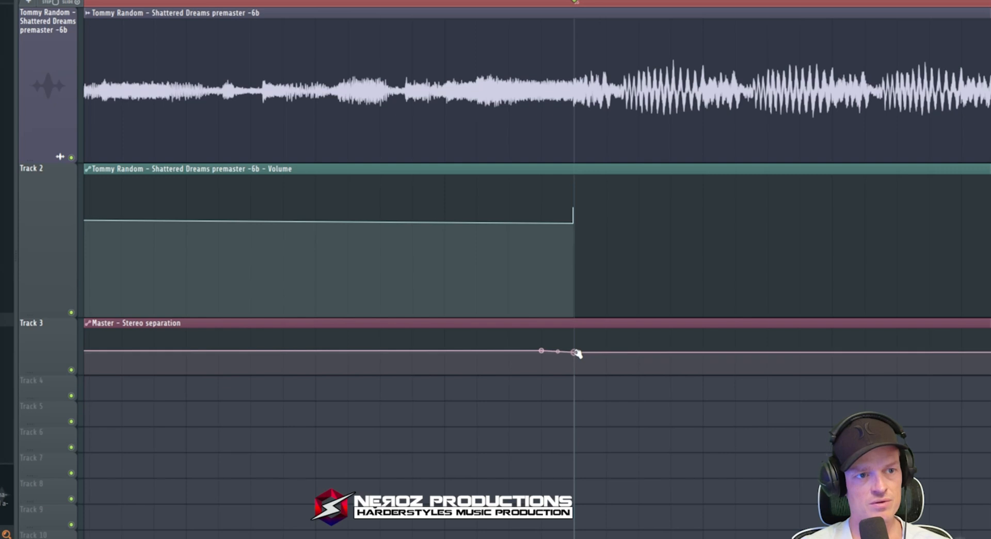
pyautogui.moveTo(541, 351); pyautogui.dragTo(576, 340)
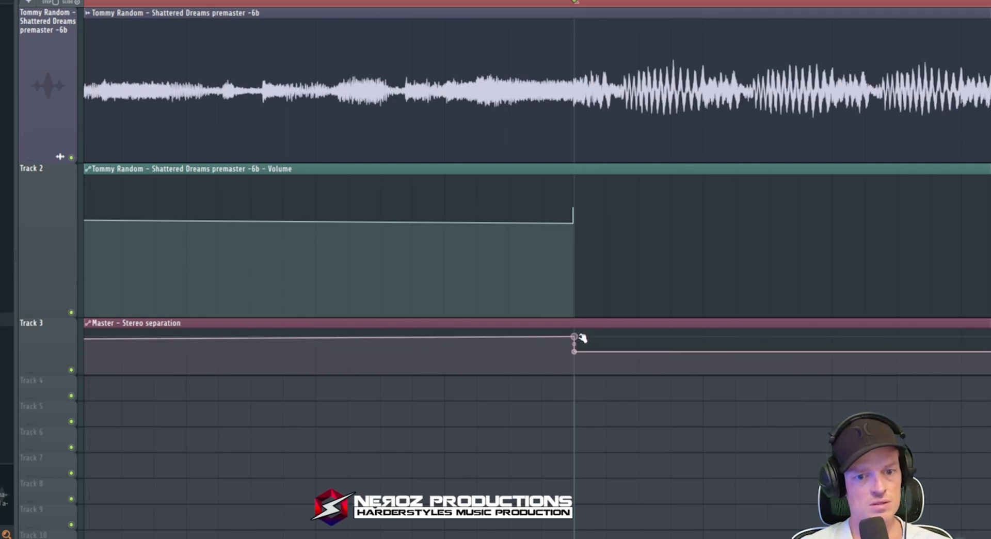
# - Shorten the stereo separation clip to end just after bar 55 and select both automation clips
pyautogui.scroll(-4, 460, 391)
pyautogui.scroll(-6, 348, 215)
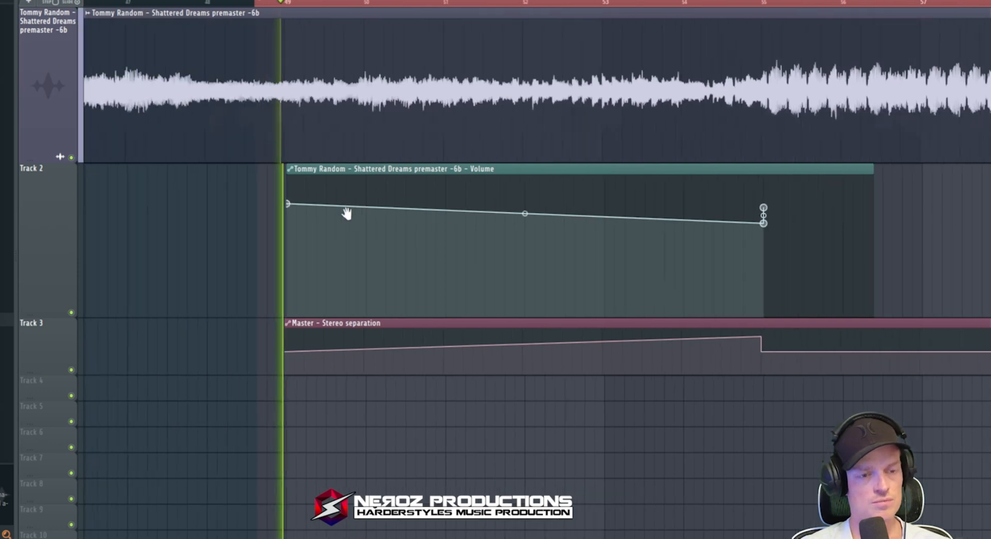
pyautogui.moveTo(498, 338); pyautogui.dragTo(347, 339)
pyautogui.moveTo(434, 178); pyautogui.dragTo(251, 356)
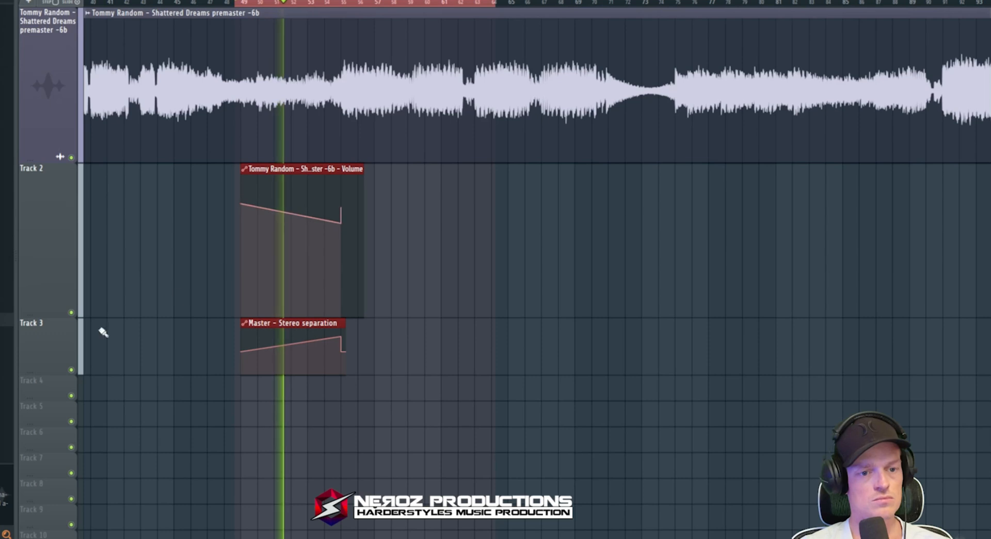
# - Reduce the height of Track 2, clear the selection and play the automated transition into bar 55
pyautogui.moveTo(39, 313); pyautogui.dragTo(39, 214)
pyautogui.click(338, 10)
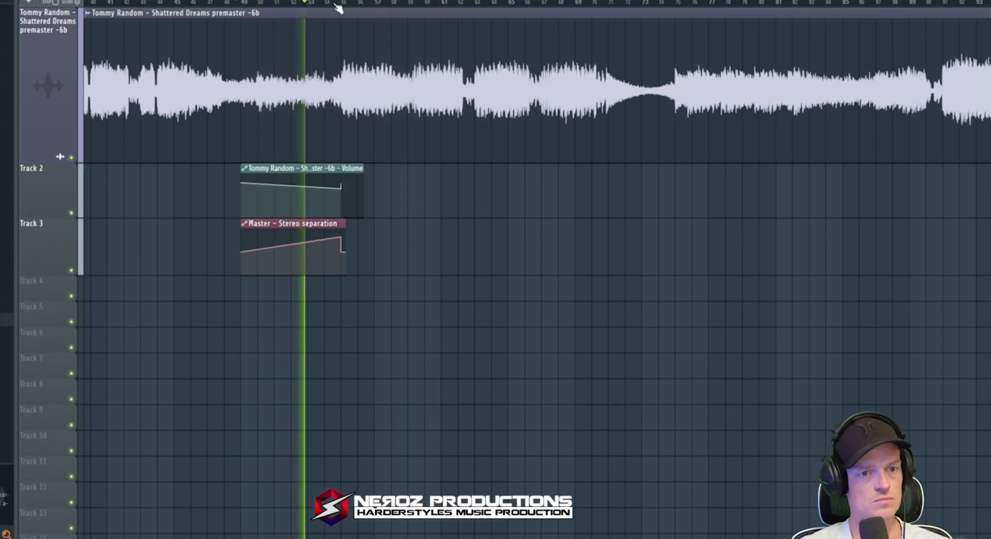
pyautogui.scroll(5, 305, 166)
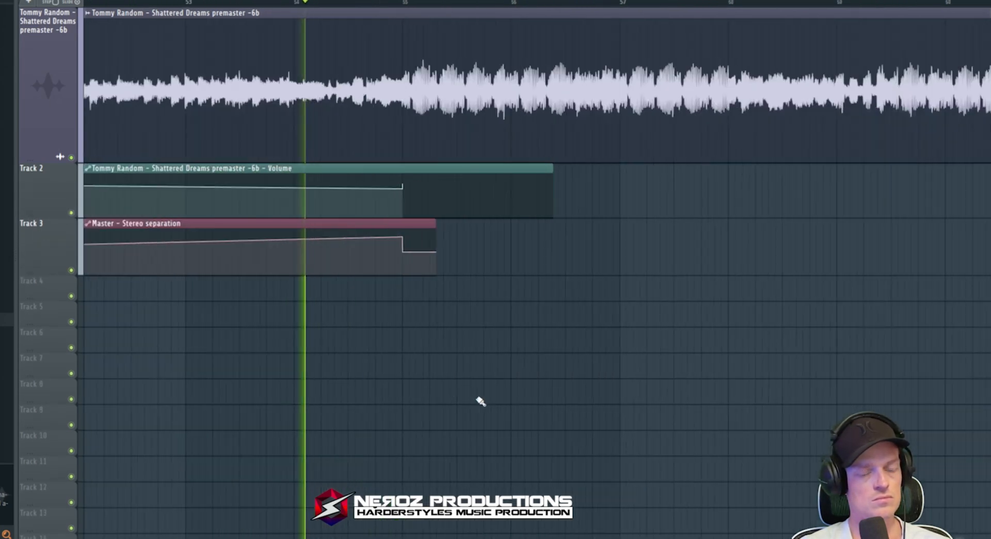
pyautogui.scroll(-5, 480, 397)
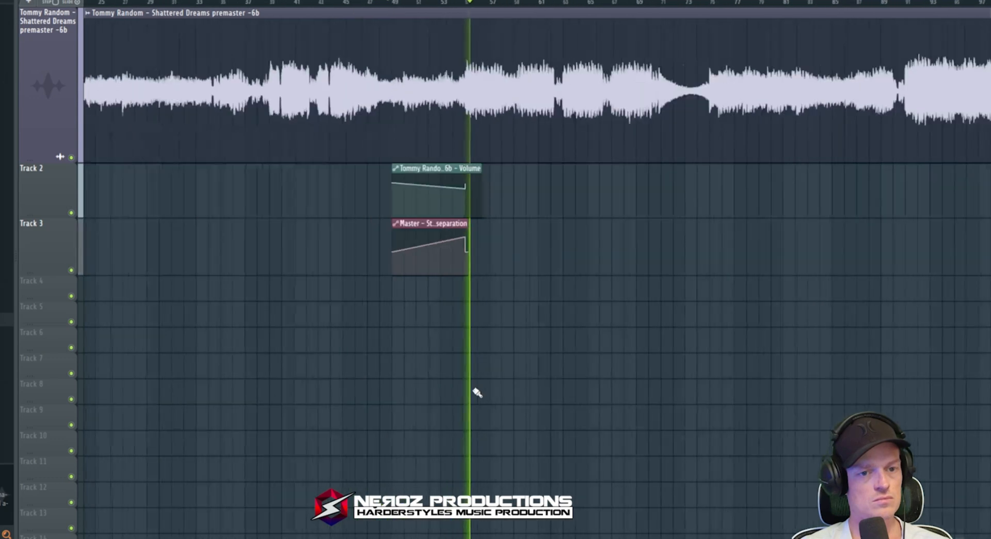
# - Select the volume and stereo separation clips and place copies of both at about bar 74
pyautogui.moveTo(507, 179); pyautogui.dragTo(437, 230)
pyautogui.moveTo(524, 310); pyautogui.dragTo(357, 310)
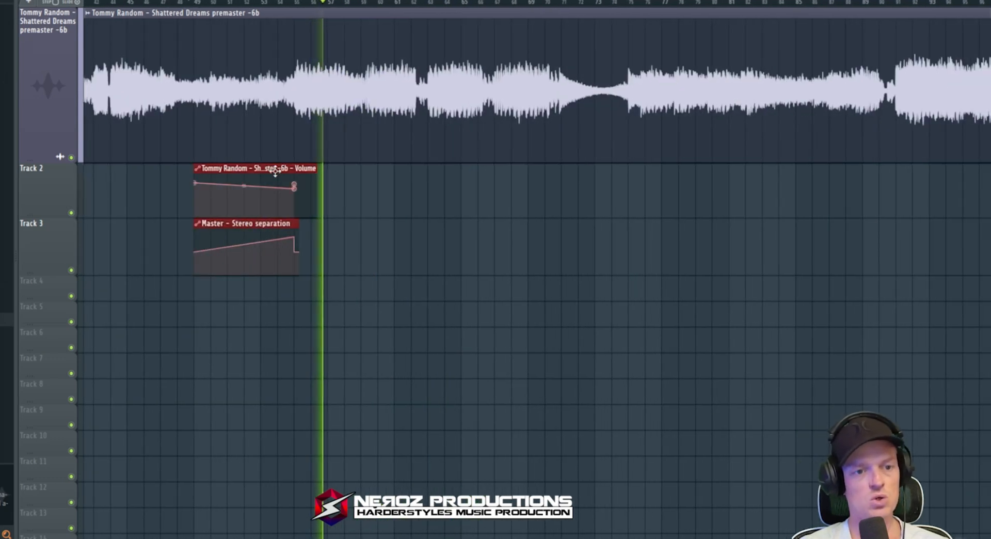
pyautogui.moveTo(275, 169); pyautogui.dragTo(699, 161)
pyautogui.scroll(-4, 397, 282)
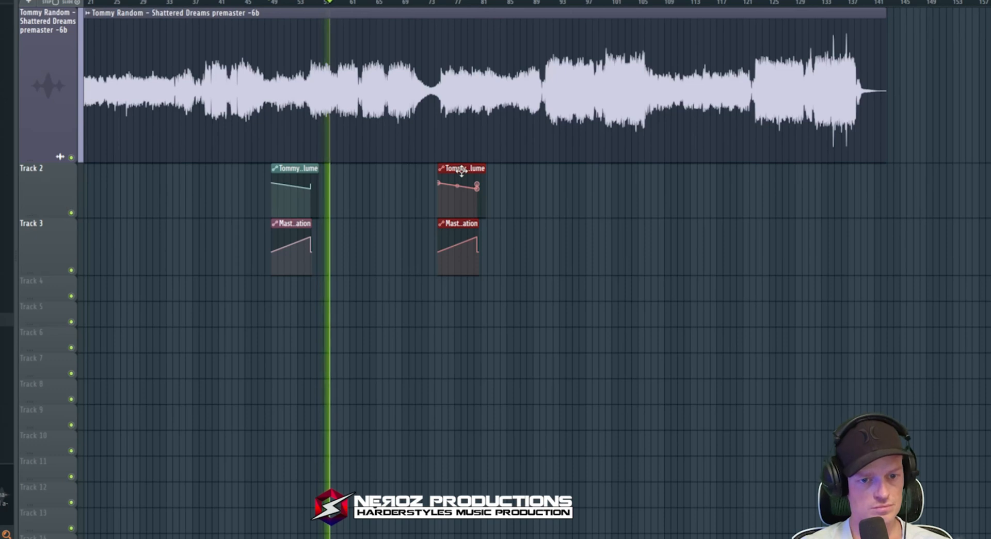
# - Move the copied automation clips to start at bar 85 so their jumps line up with the drop at bar 91
pyautogui.moveTo(461, 173); pyautogui.dragTo(393, 207)
pyautogui.click(505, 3)
pyautogui.scroll(3, 392, 206)
pyautogui.moveTo(402, 169); pyautogui.dragTo(463, 171)
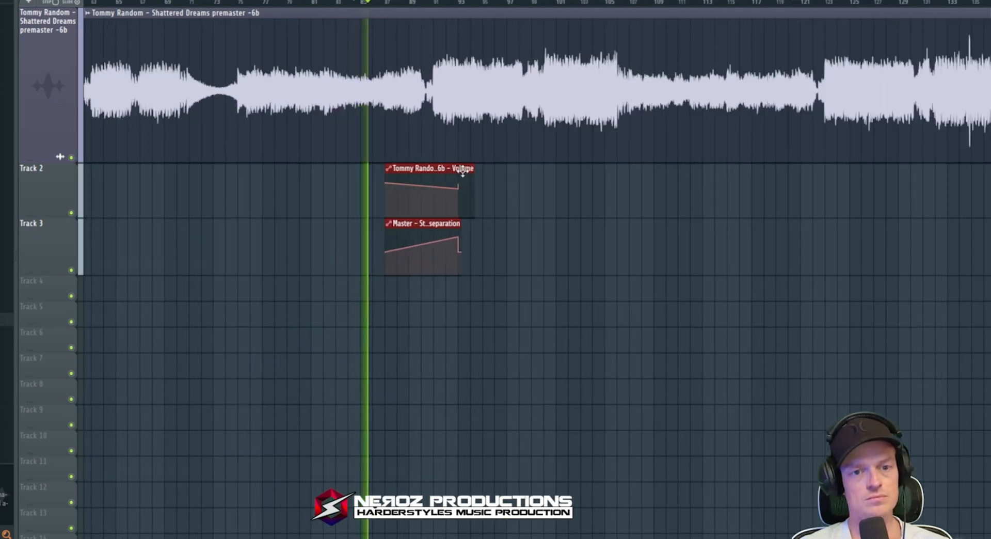
pyautogui.scroll(5, 462, 170)
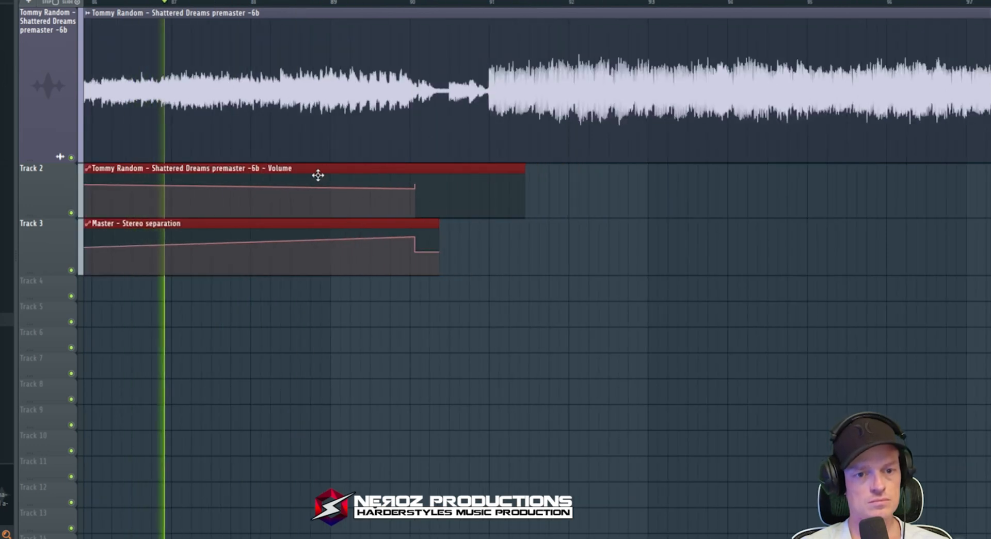
pyautogui.moveTo(317, 175); pyautogui.dragTo(396, 181)
pyautogui.scroll(-5, 477, 246)
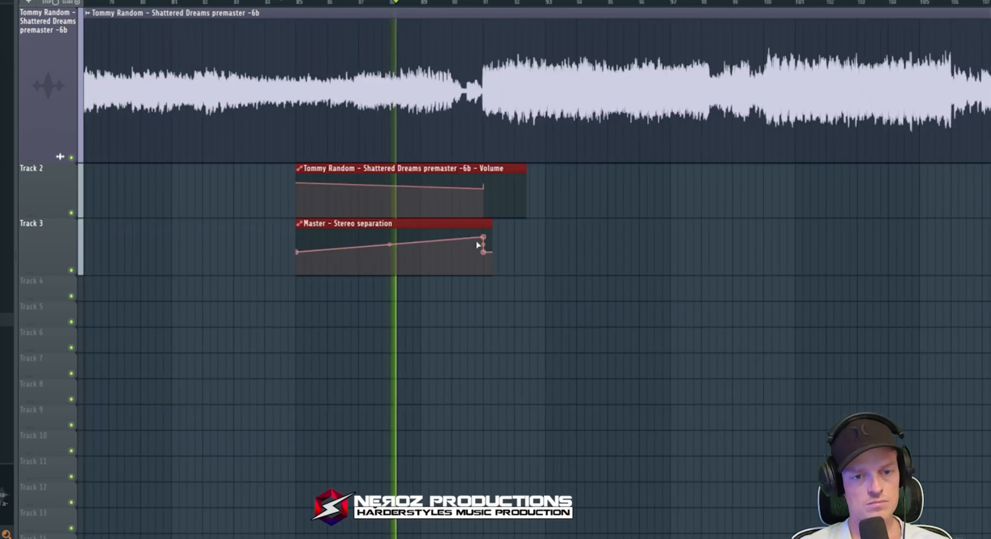
pyautogui.scroll(-5, 652, 289)
pyautogui.scroll(-3, 619, 269)
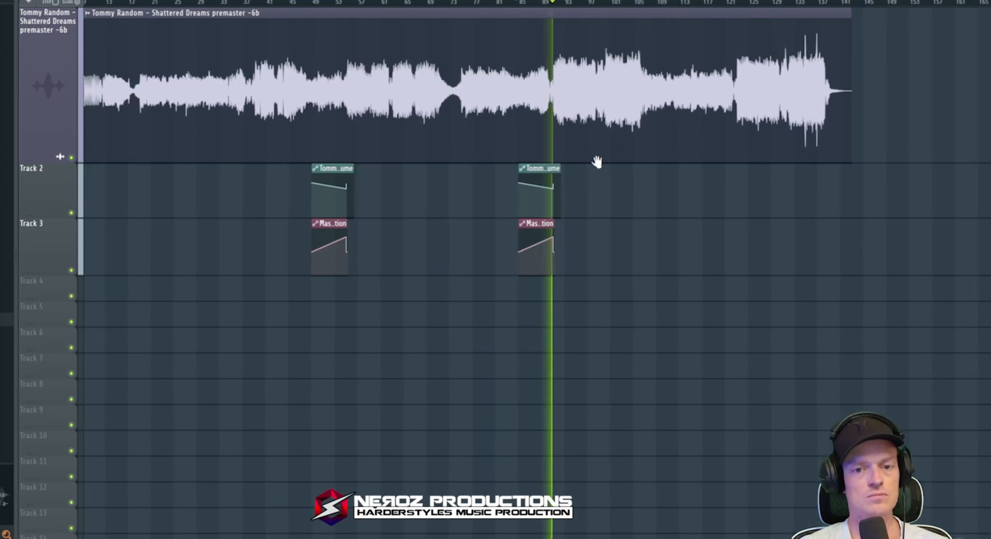
# - Play the automated transition into the drop at bar 91 and on past bar 93, and stop playback
pyautogui.scroll(6, 542, 242)
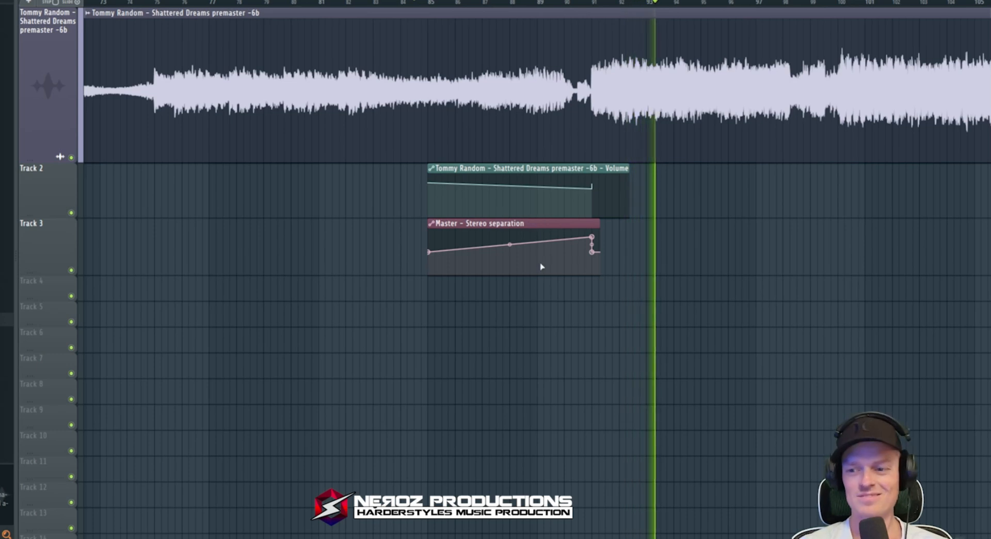
pyautogui.hscroll(3, 511, 224)
pyautogui.scroll(-4, 467, 130)
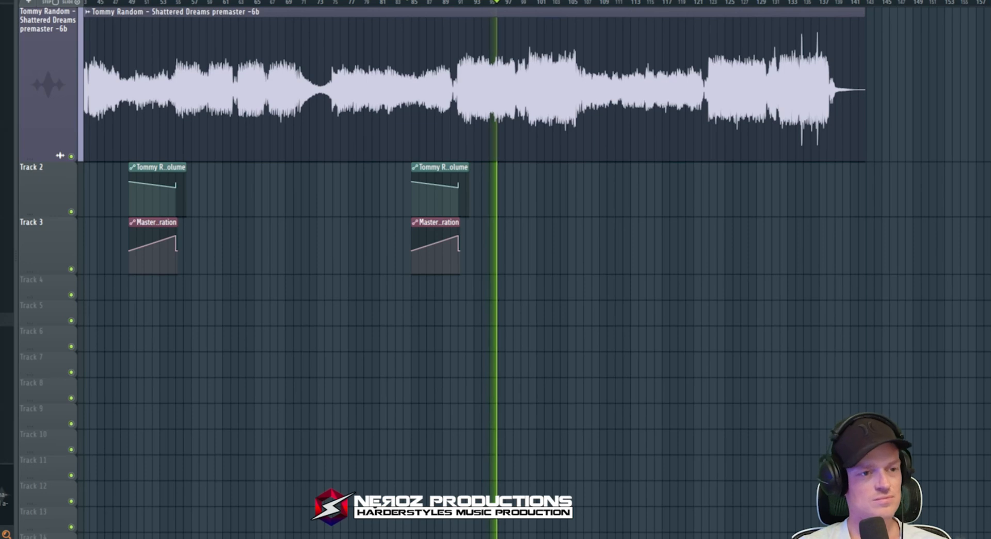
pyautogui.press('space')
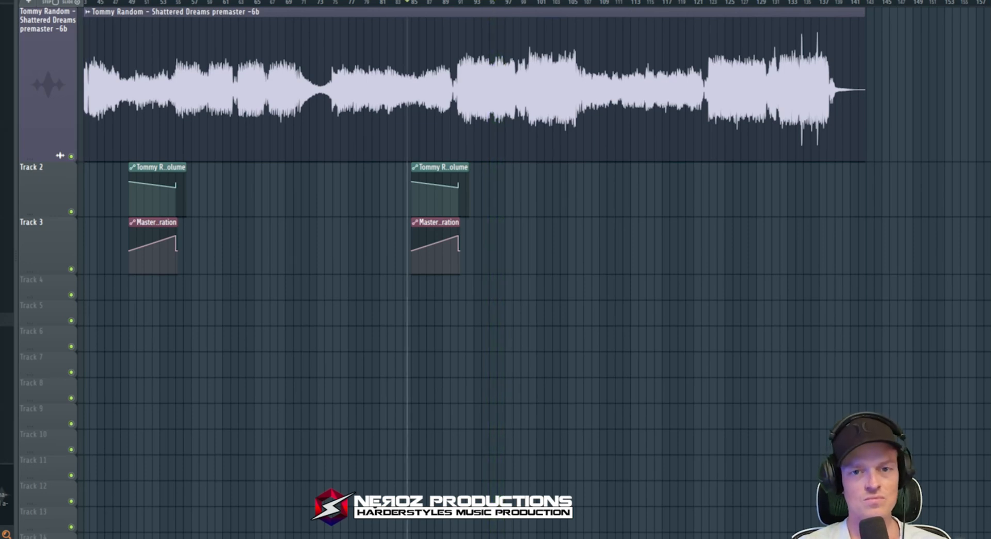
# - Examine the premaster track's frequency spectrum in SPAN while playing from bar 85 through the second drop
pyautogui.press('F9')
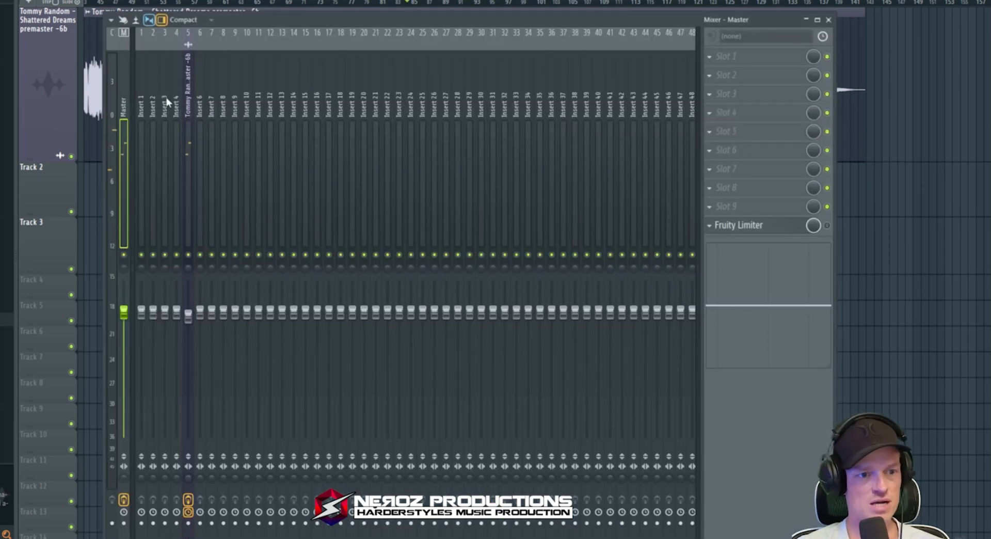
pyautogui.click(187, 103)
pyautogui.click(764, 225)
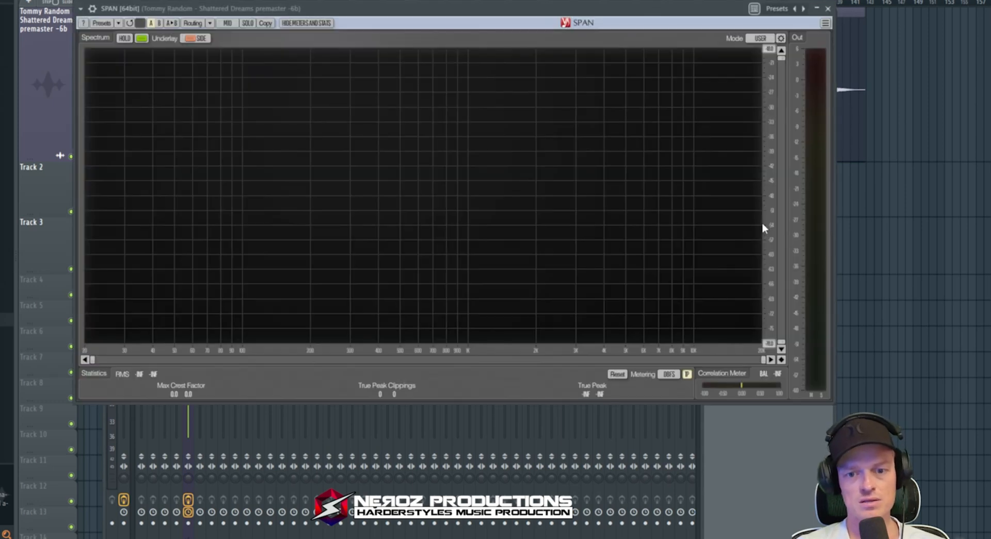
pyautogui.press('space')
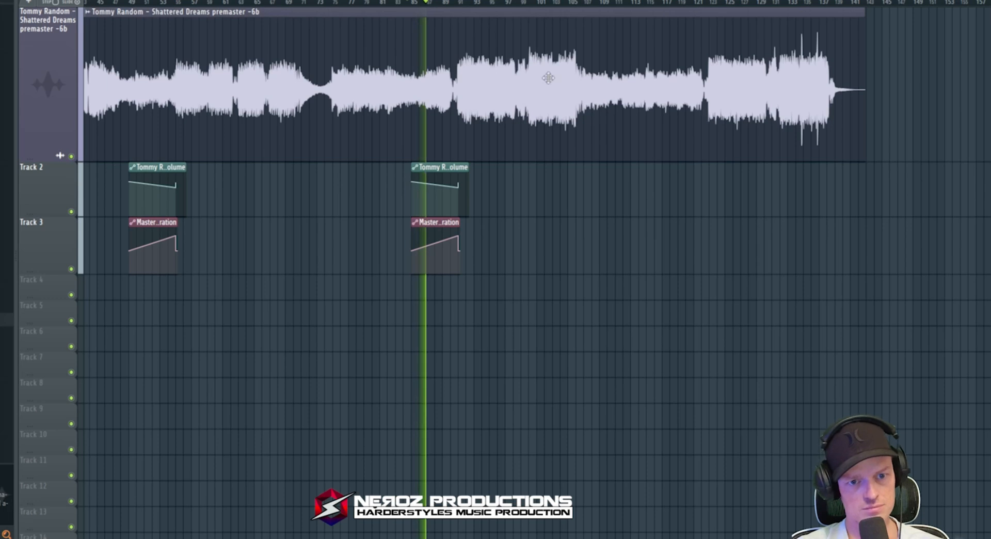
pyautogui.press('F9')
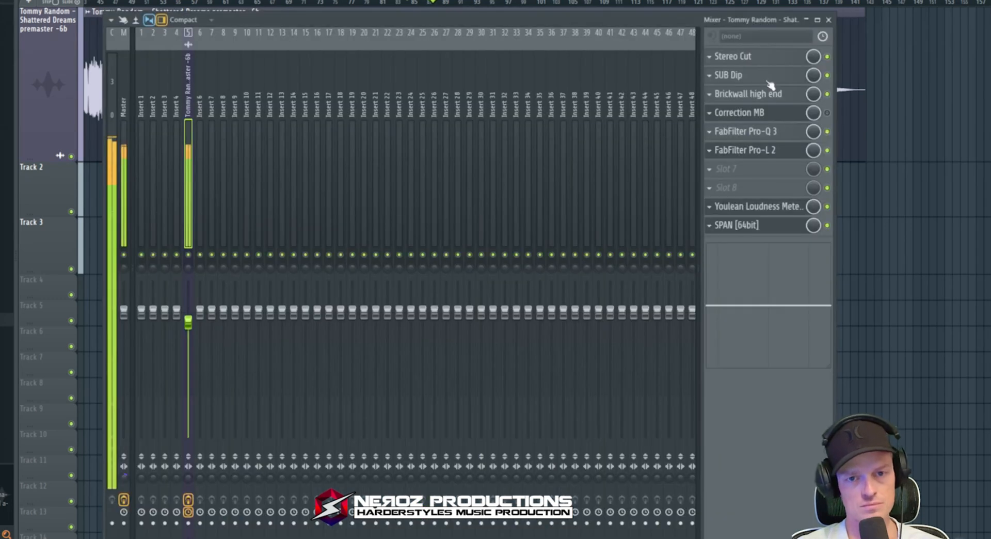
pyautogui.click(757, 230)
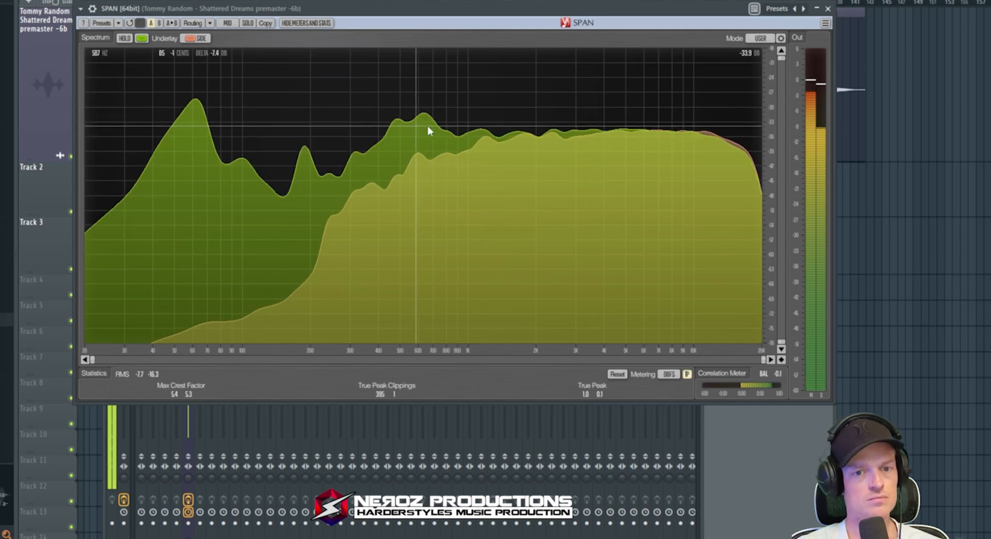
pyautogui.click(828, 9)
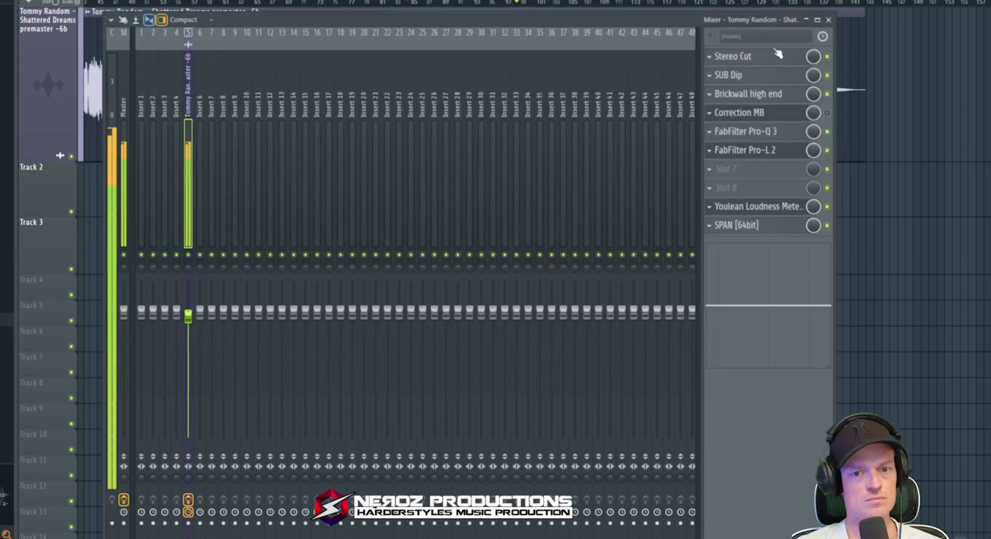
pyautogui.rightClick(123, 314)
pyautogui.press('Escape')
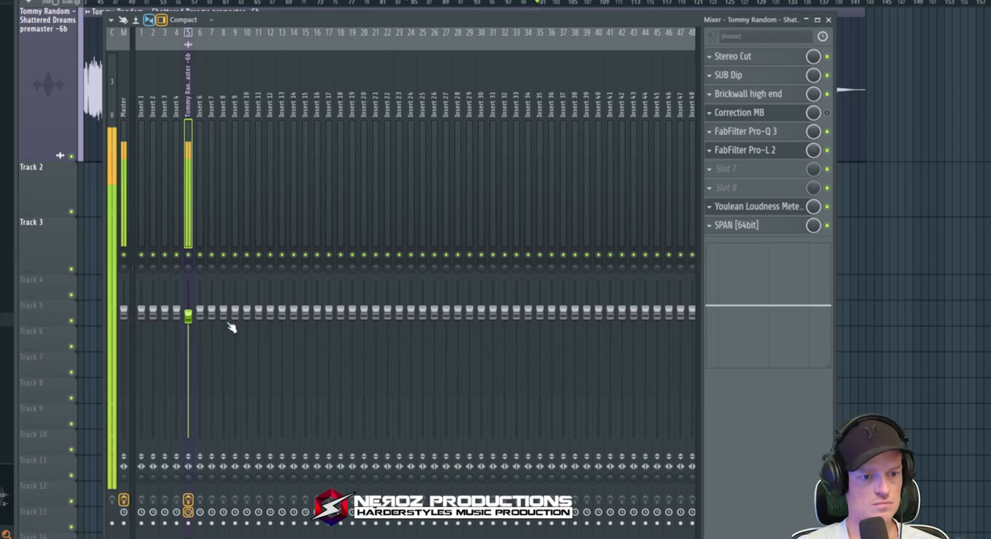
pyautogui.rightClick(189, 315)
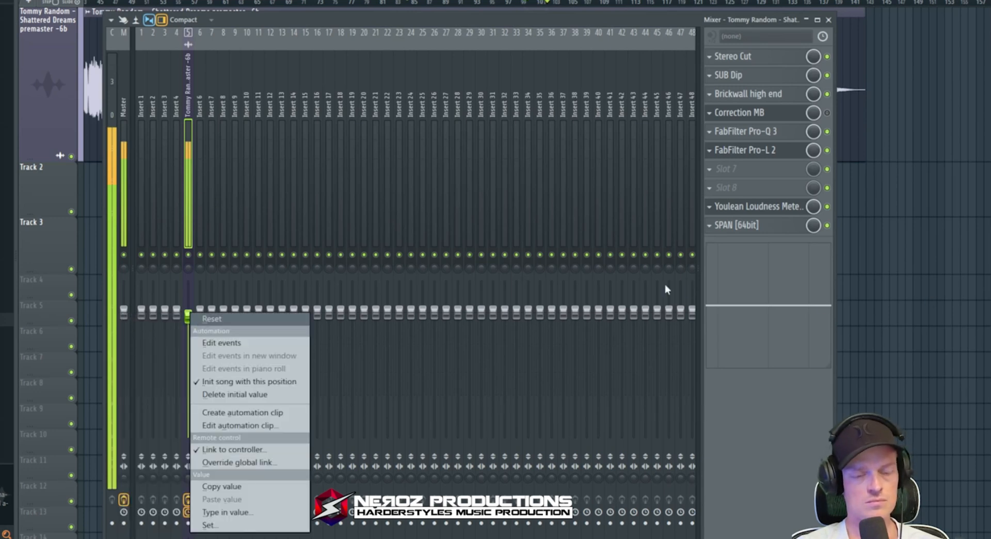
pyautogui.click(890, 285)
pyautogui.scroll(3, 526, 49)
pyautogui.scroll(-5, 544, 73)
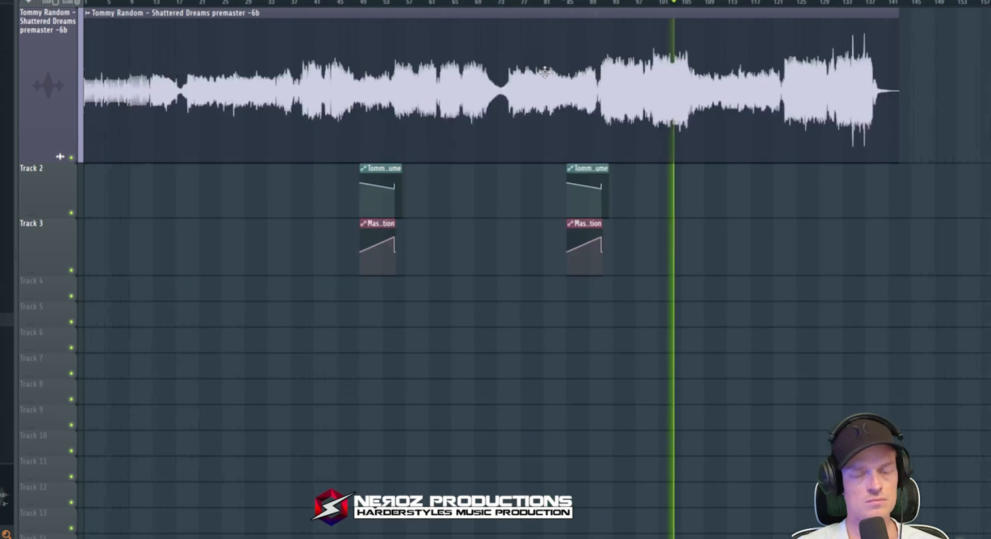
pyautogui.moveTo(631, 71); pyautogui.dragTo(453, 107)
pyautogui.scroll(3, 531, 85)
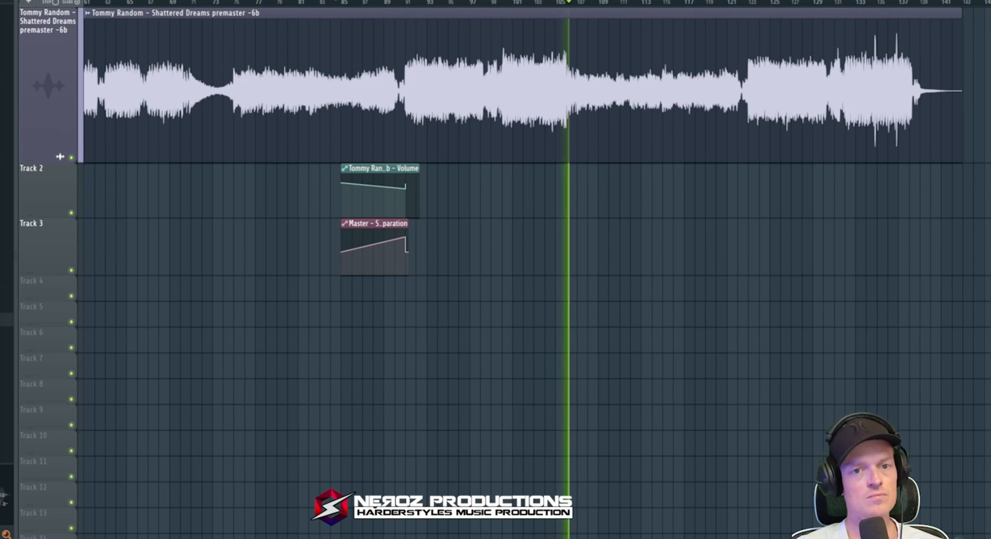
# - Try resetting the premaster track's mixer fader to its default level
pyautogui.press('F9')
pyautogui.rightClick(188, 313)
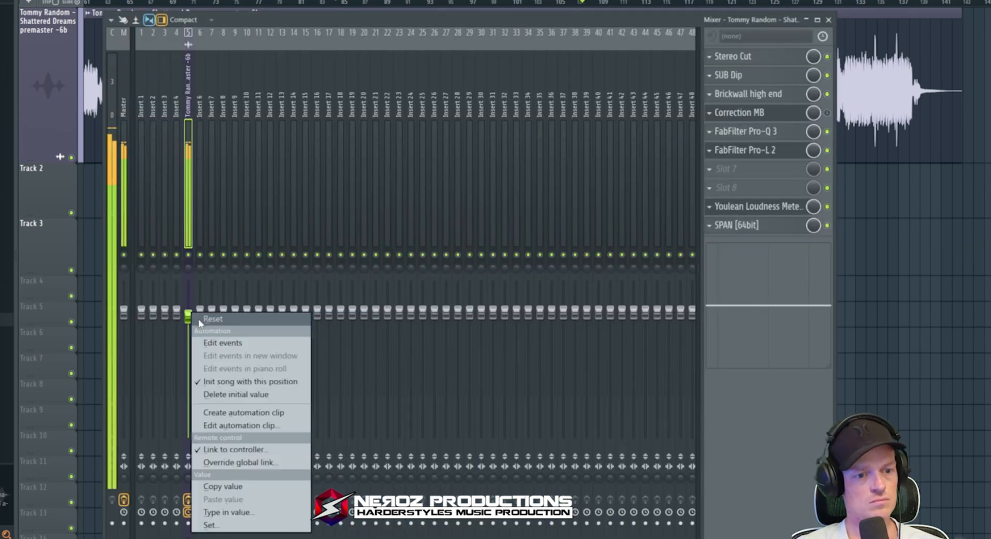
pyautogui.click(200, 324)
pyautogui.rightClick(188, 313)
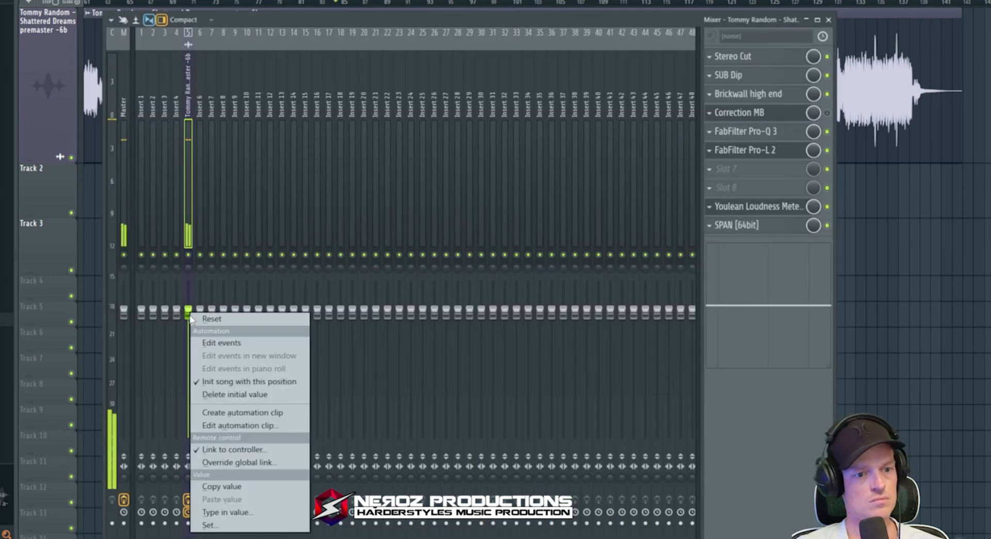
pyautogui.click(192, 319)
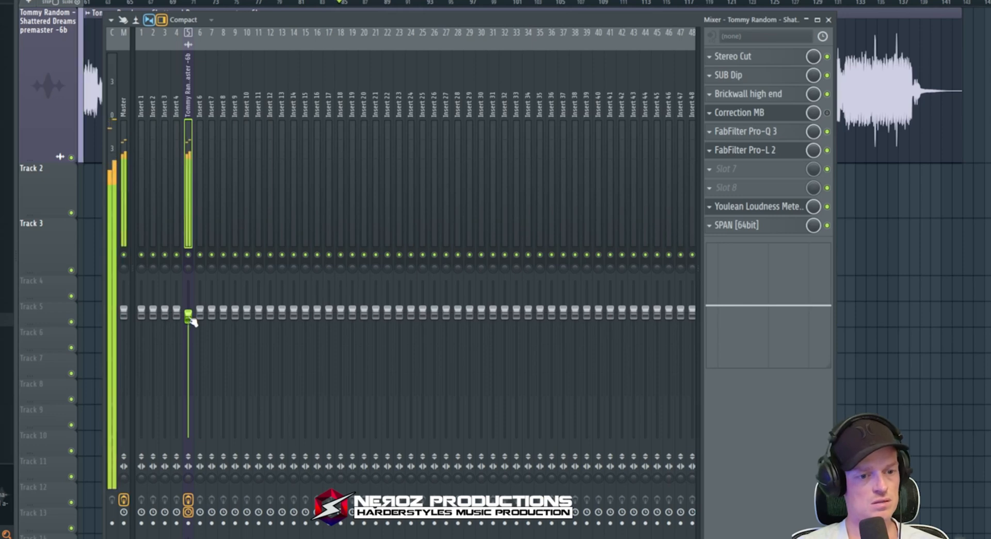
# - Set the final point of the volume automation at bar 91 to a value of 0.8
pyautogui.press('F9')
pyautogui.scroll(5, 372, 236)
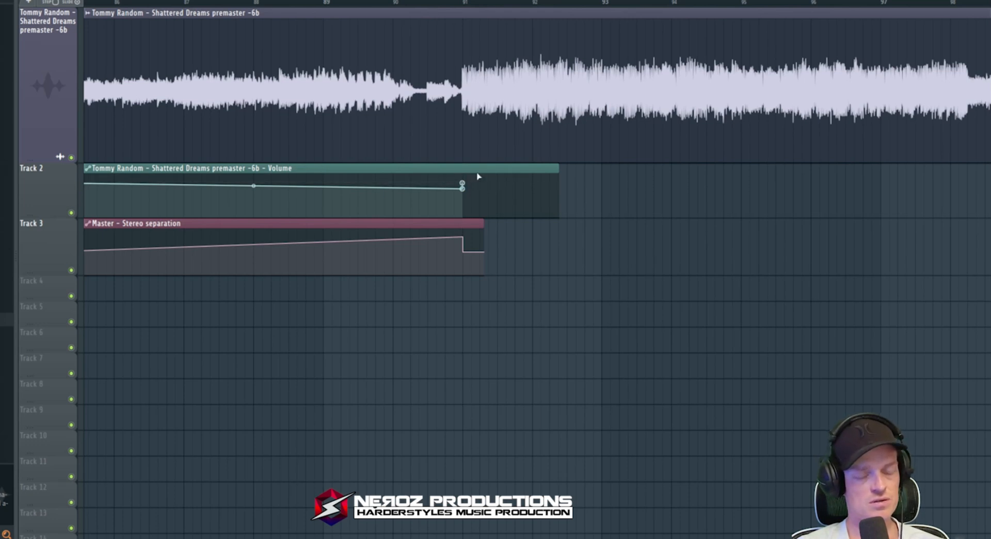
pyautogui.rightClick(462, 187)
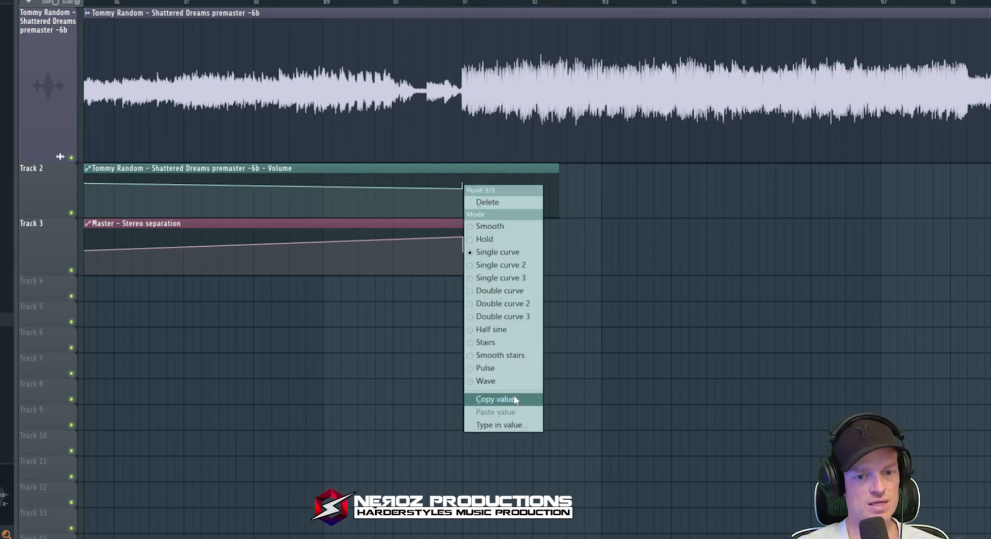
pyautogui.click(499, 424)
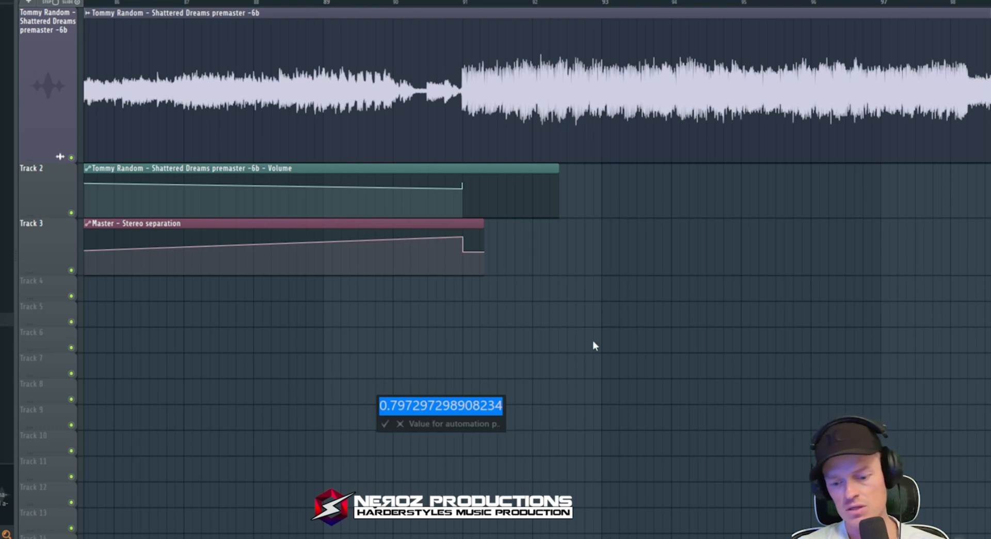
pyautogui.write('0.8')
pyautogui.press('Return')
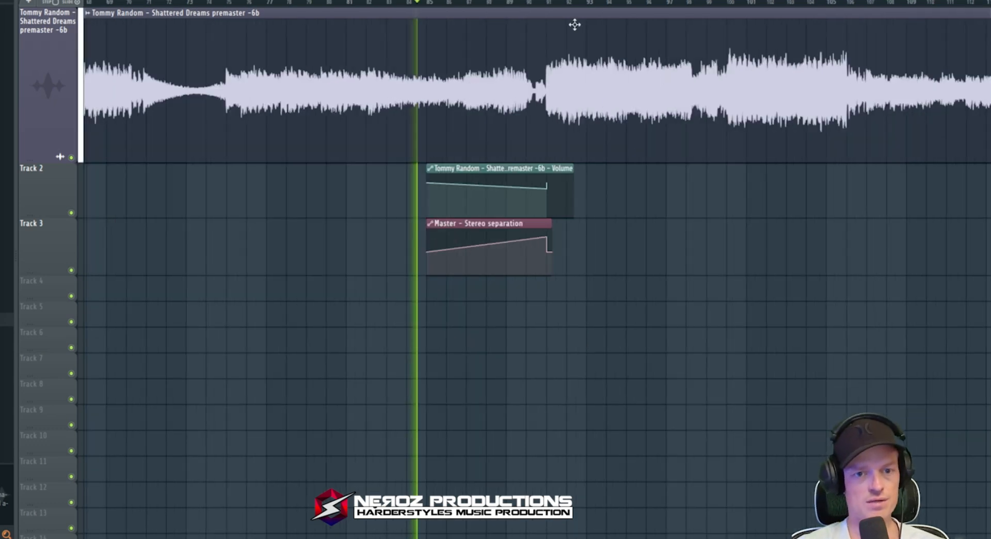
# - Play the second drop and measure the premaster track's loudness with Youlean Loudness Meter
pyautogui.click(556, 2)
pyautogui.press('F9')
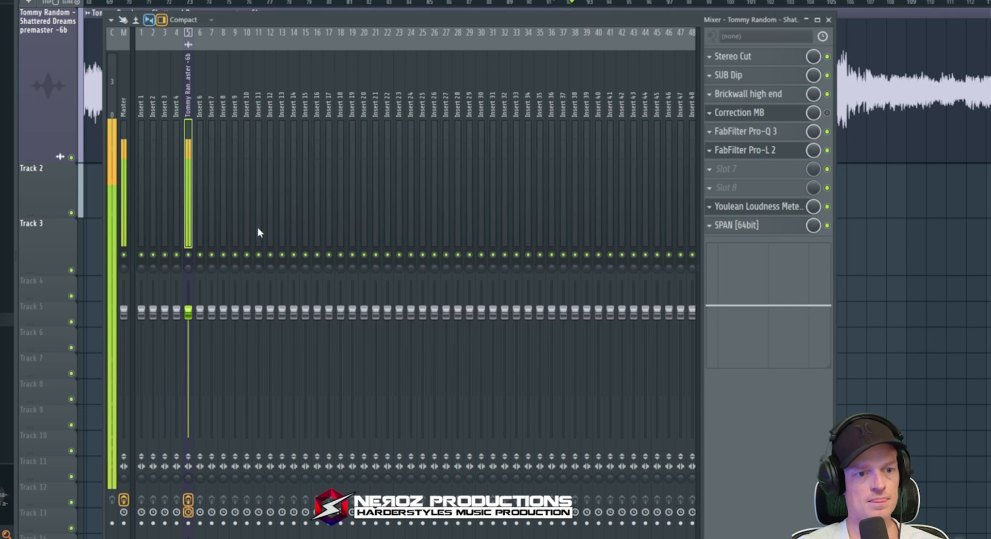
pyautogui.click(764, 209)
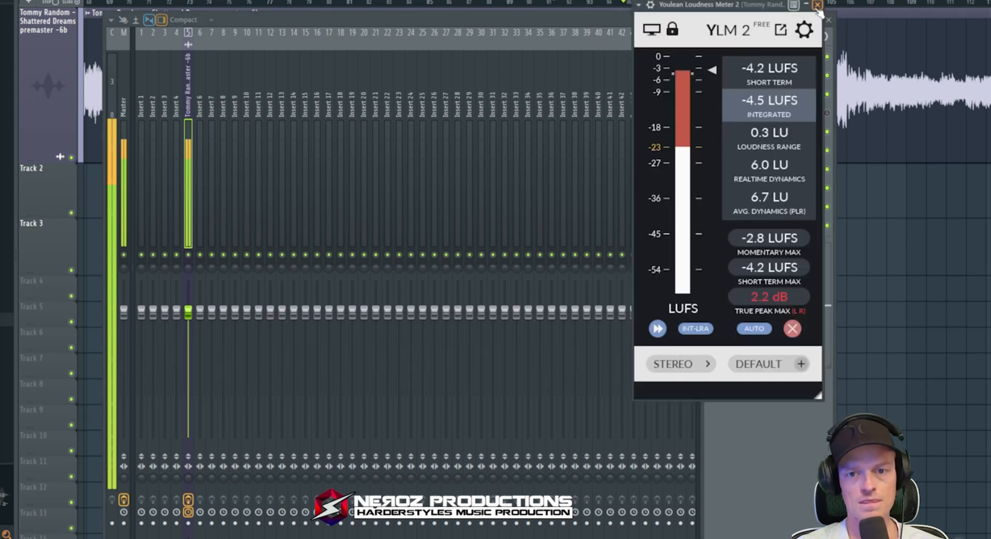
pyautogui.moveTo(742, 10); pyautogui.dragTo(597, 23)
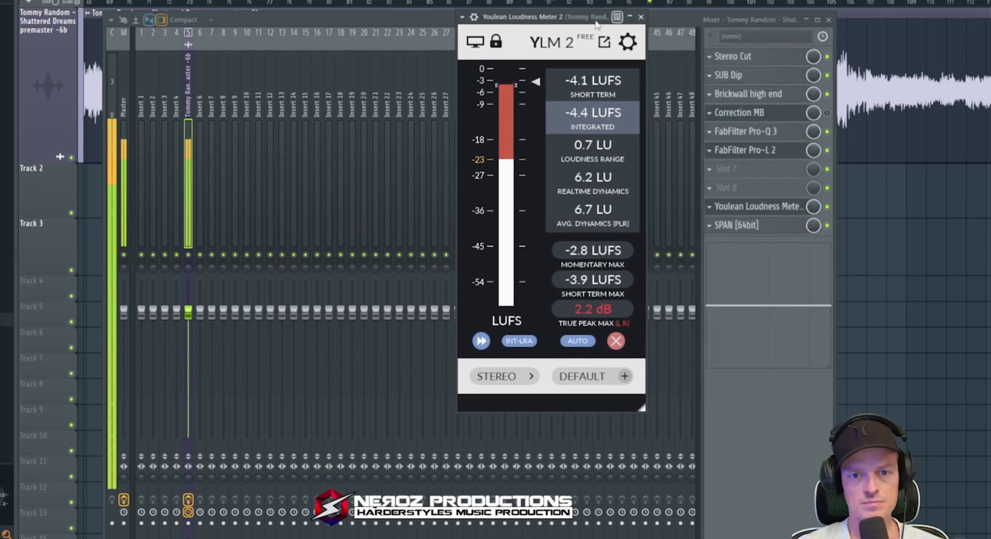
pyautogui.click(641, 17)
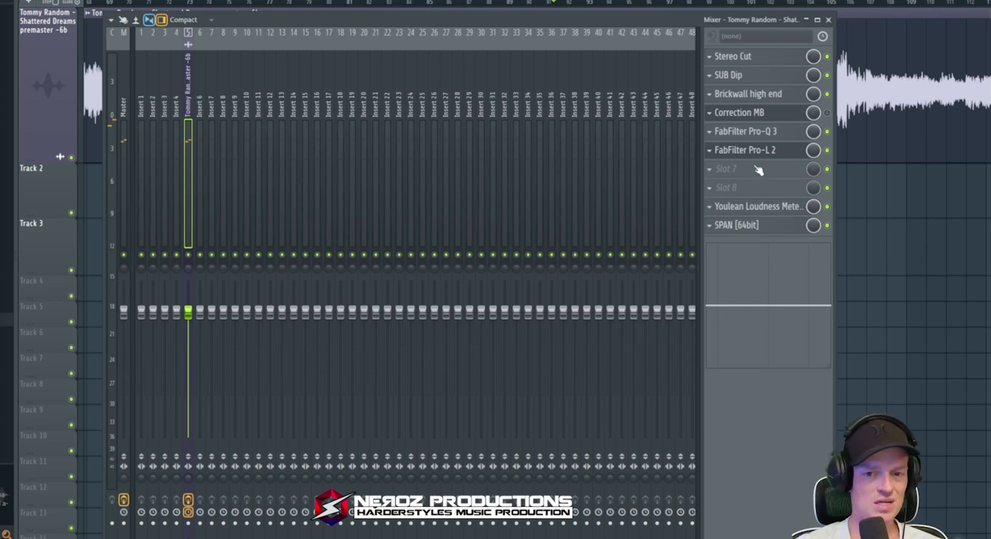
# - Try Pro-L 2 gains of about +15 dB and +15.3 dB over the second drop, checking the loudness in between
pyautogui.click(773, 155)
pyautogui.press('space')
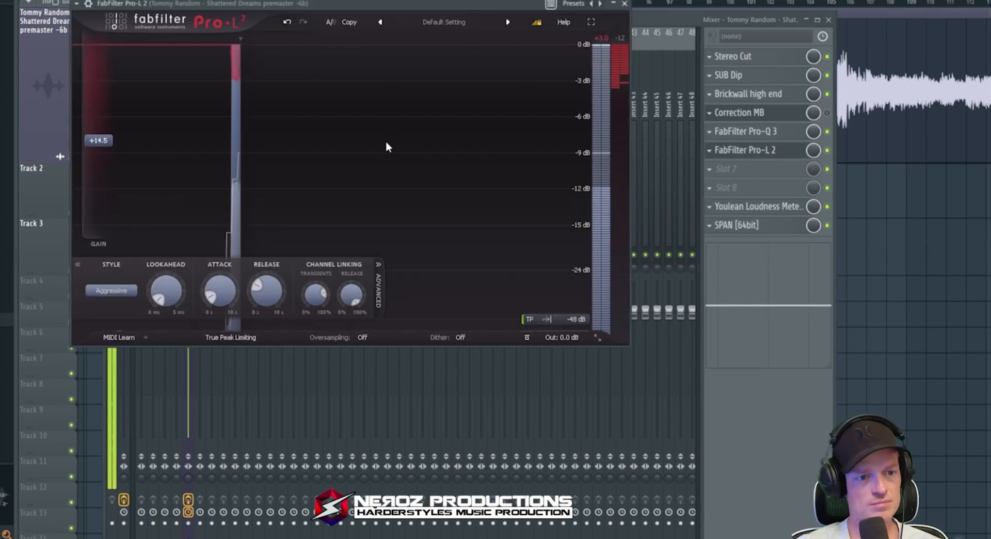
pyautogui.moveTo(104, 138); pyautogui.dragTo(104, 135)
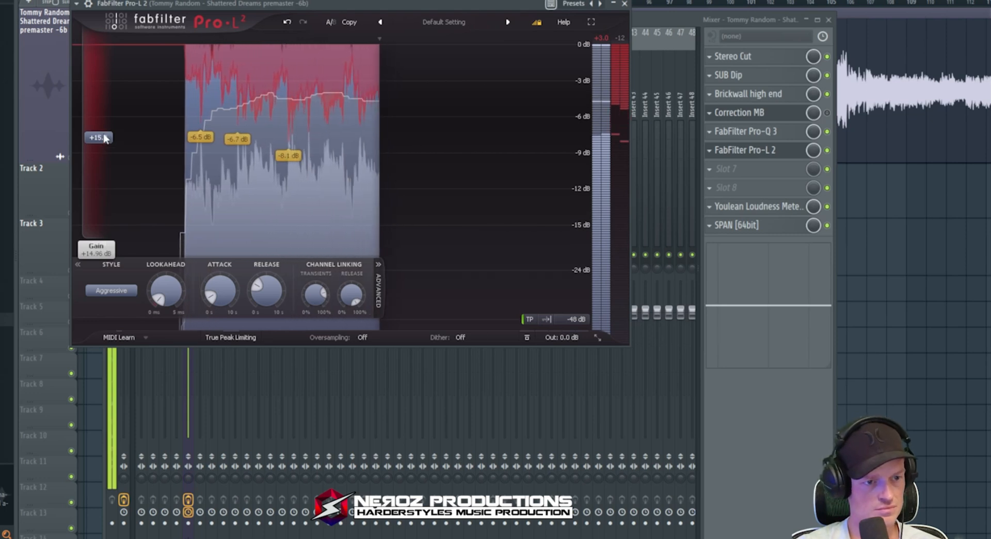
pyautogui.click(766, 209)
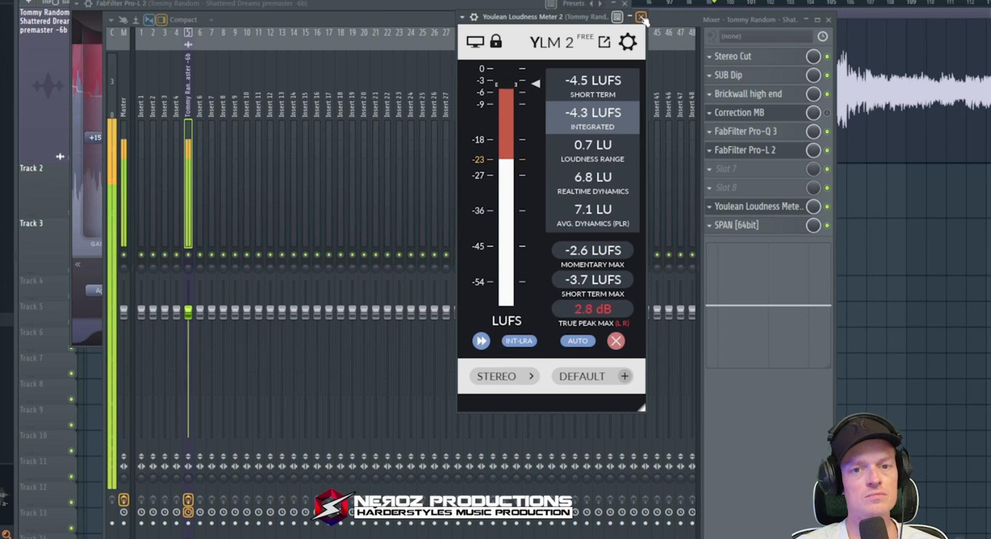
pyautogui.moveTo(397, 31); pyautogui.dragTo(407, 218)
pyautogui.moveTo(96, 139); pyautogui.dragTo(102, 134)
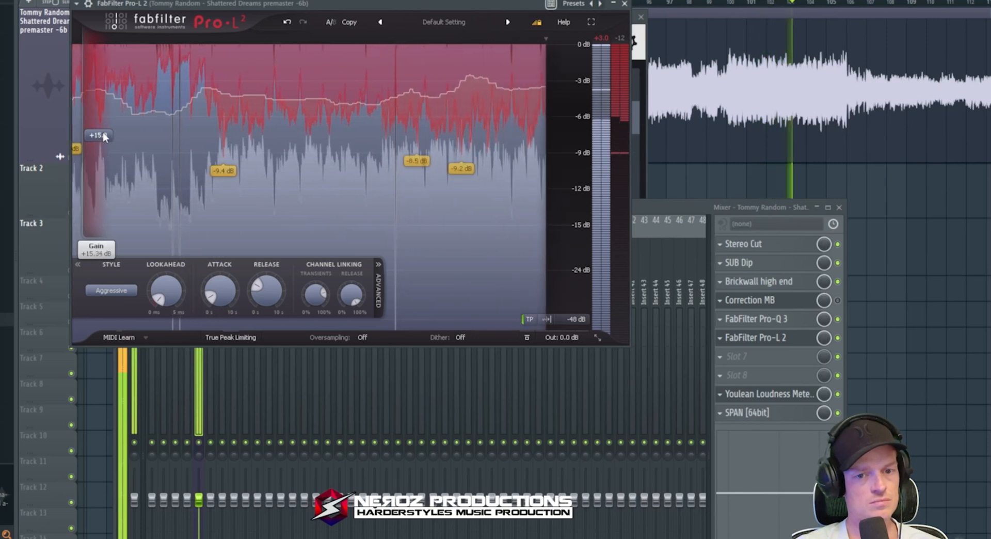
# - Return the Pro-L 2 gain to +14.5 dB and tune lookahead and attack by ear, settling both near their minimum
pyautogui.moveTo(220, 292)
pyautogui.mouseDown()
pyautogui.moveTo(227, 288)
pyautogui.moveTo(224, 301)
pyautogui.mouseUp()
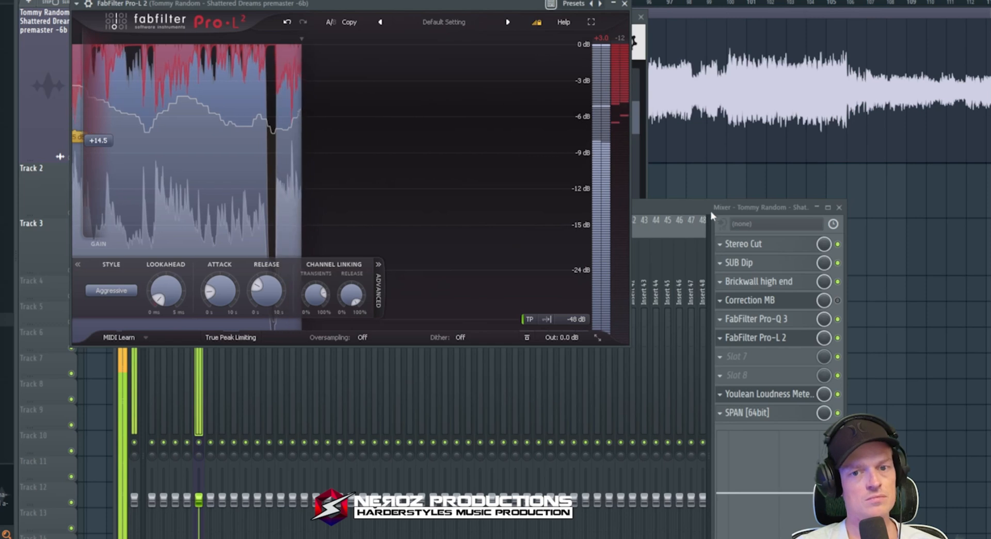
pyautogui.click(780, 395)
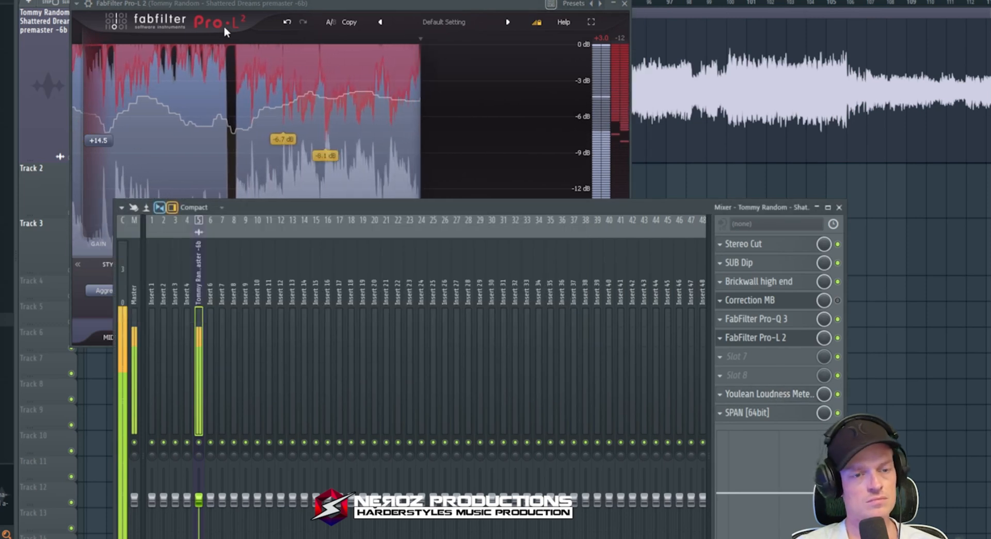
pyautogui.click(237, 47)
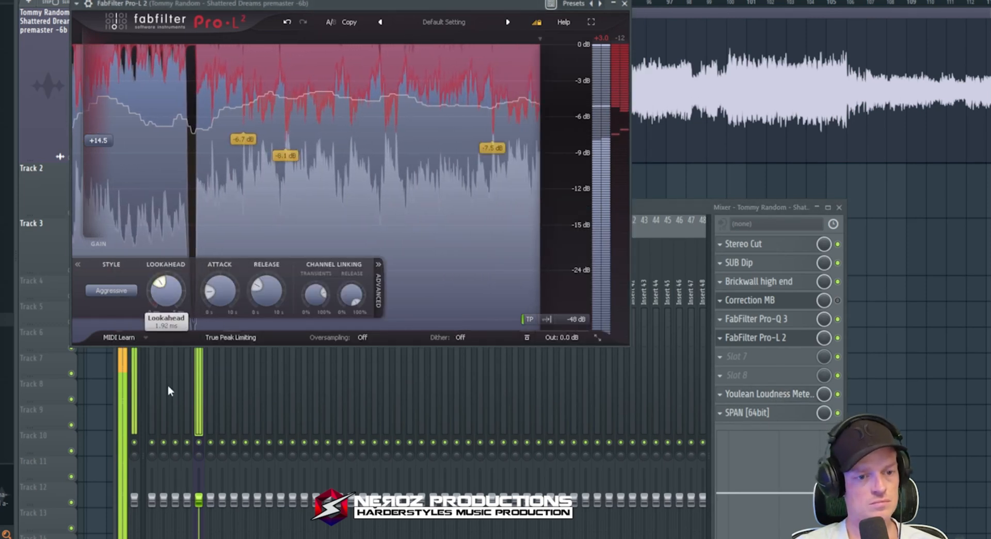
pyautogui.moveTo(224, 296)
pyautogui.mouseDown()
pyautogui.moveTo(223, 275)
pyautogui.moveTo(222, 309)
pyautogui.mouseUp()
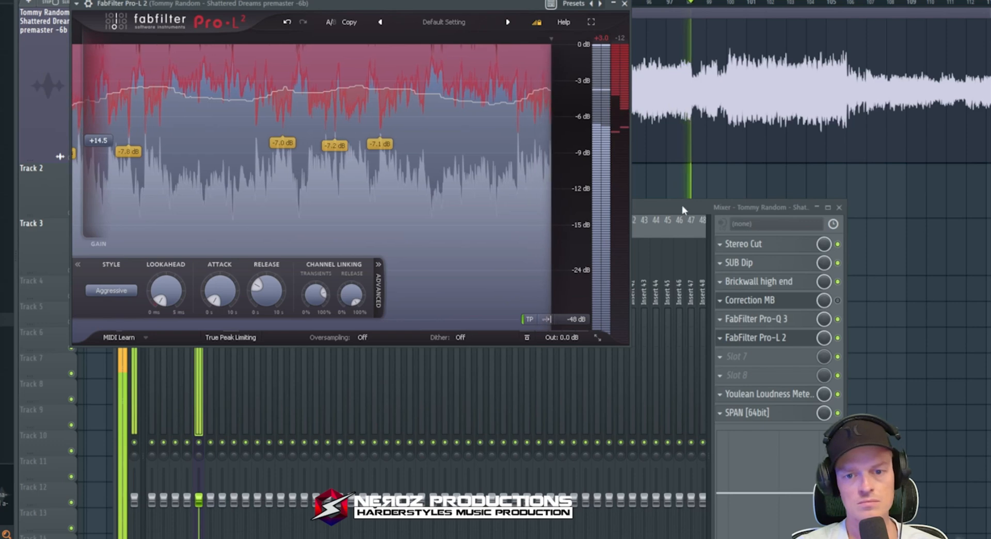
# - Stop playback, hide the Pro-L 2 window and bring the mixer back up over the playlist around the second drop
pyautogui.moveTo(683, 207); pyautogui.dragTo(707, 157)
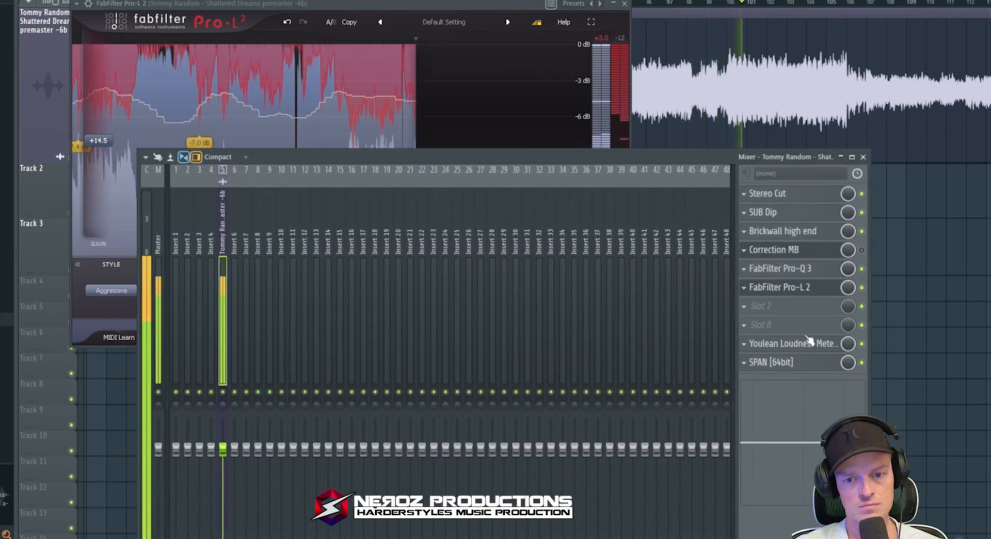
pyautogui.press('space')
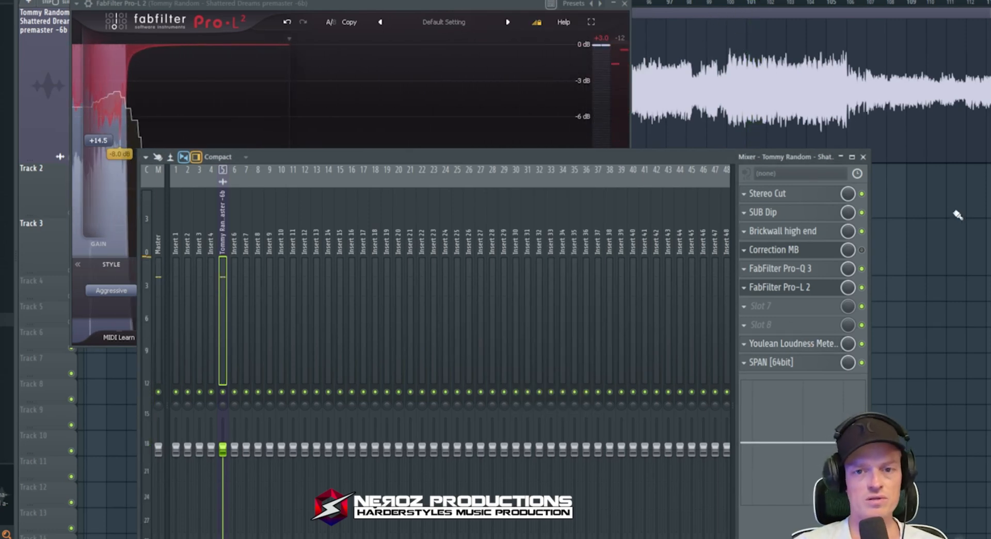
pyautogui.click(665, 124)
pyautogui.scroll(2, 665, 124)
pyautogui.hscroll(3, 666, 124)
pyautogui.press('F9')
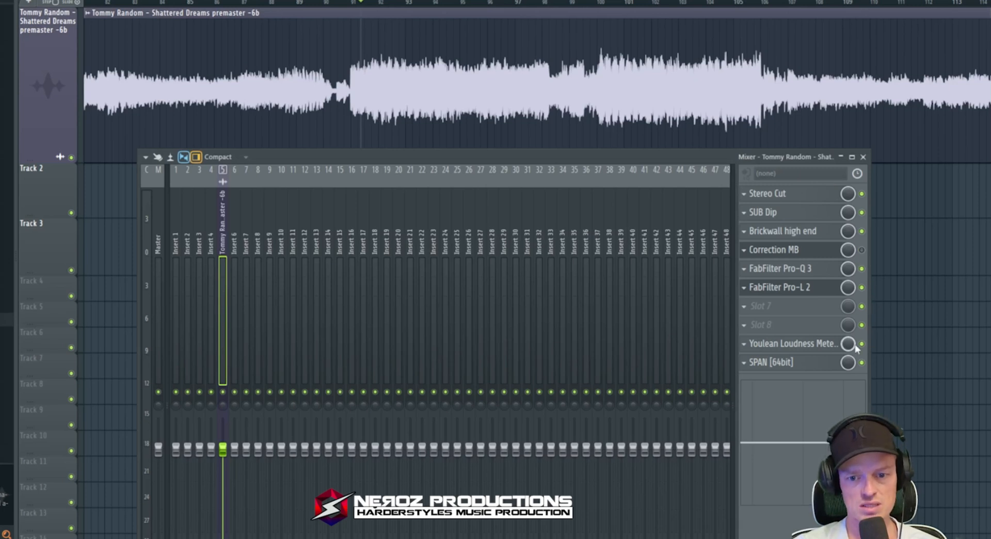
# - Play parts of the second drop around bars 94 and 101 to judge the limited sound with the Pro-L 2 settings
pyautogui.press('F9')
pyautogui.press('space')
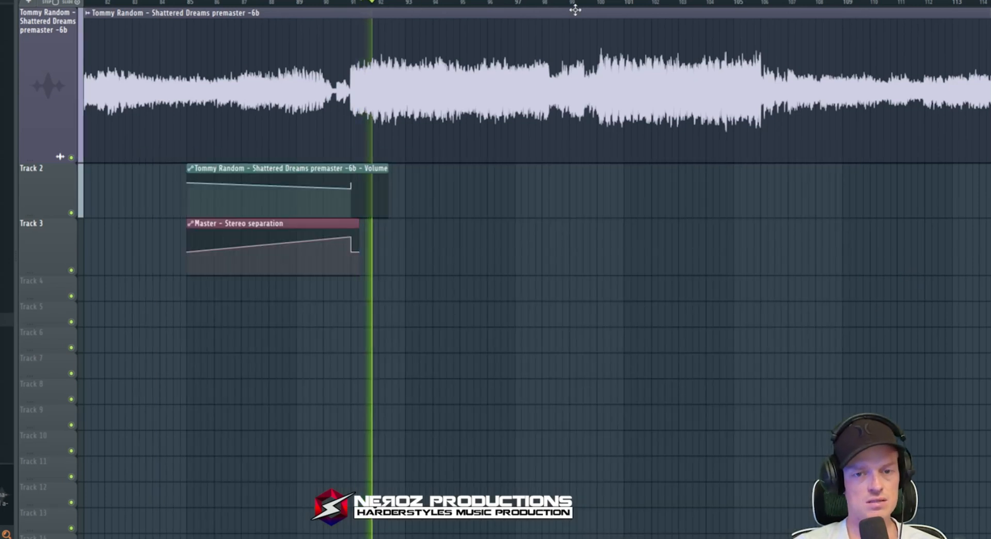
pyautogui.click(590, 2)
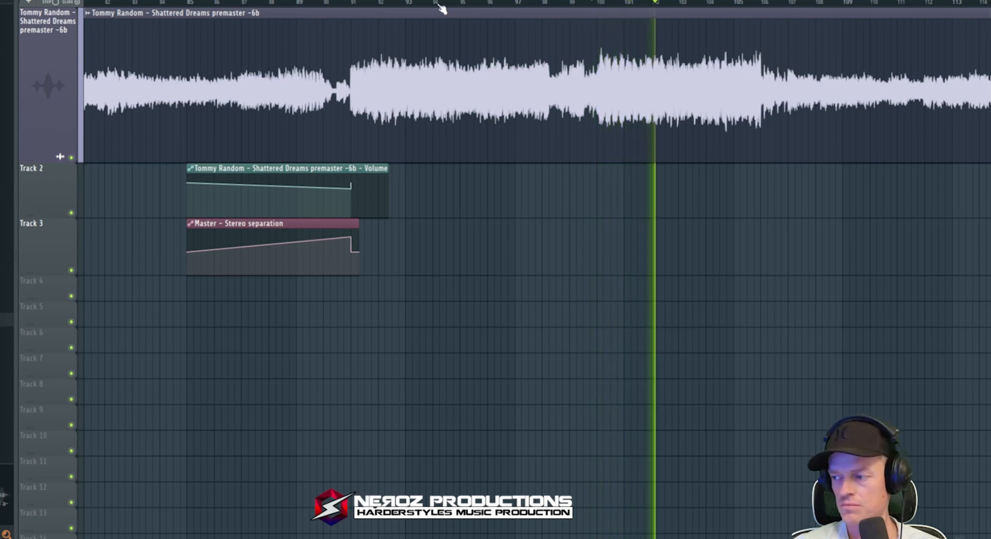
pyautogui.press('F9')
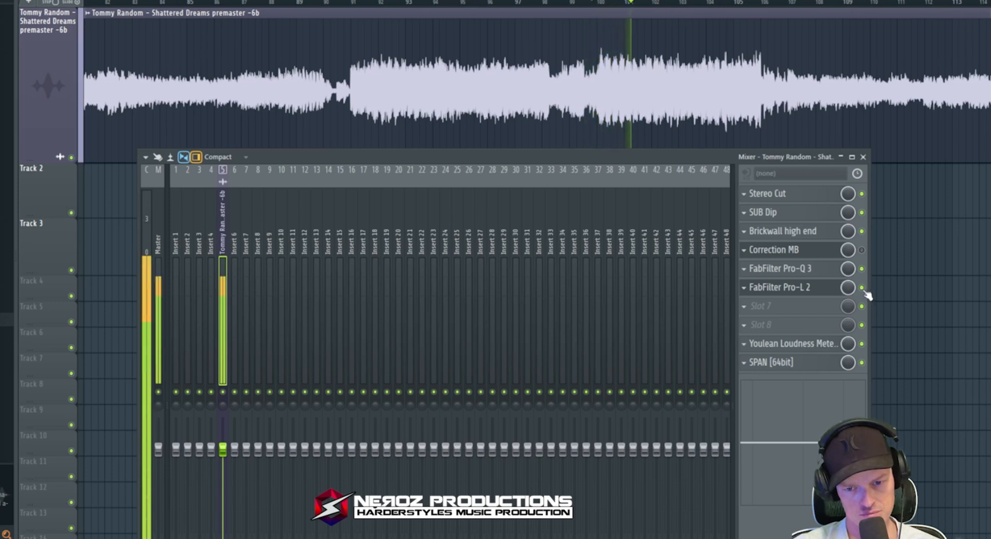
pyautogui.click(442, 3)
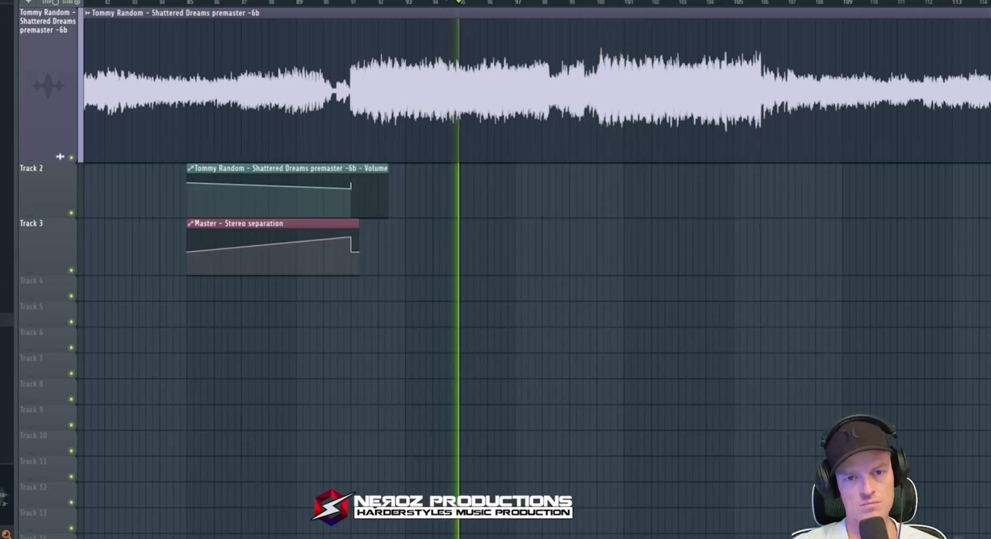
pyautogui.press('space')
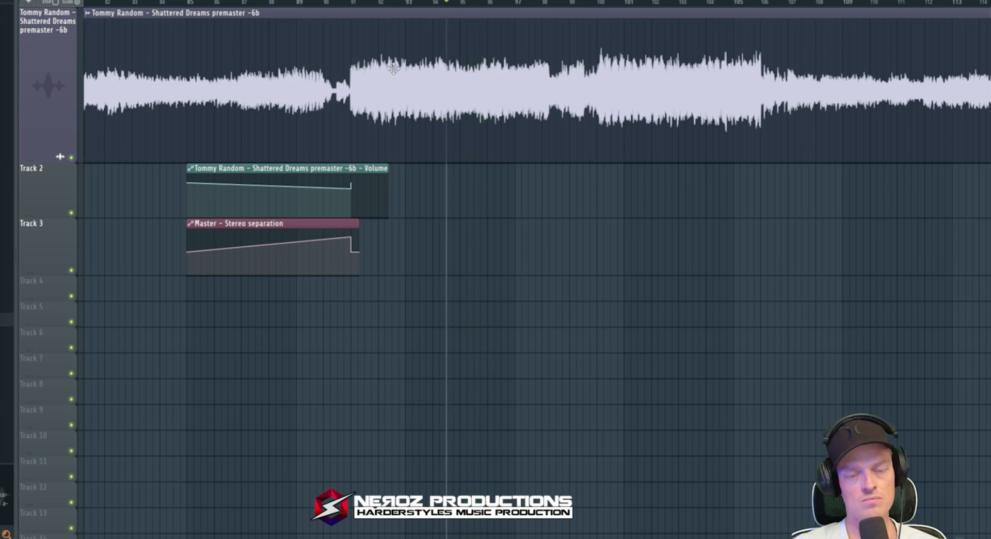
pyautogui.press('F9')
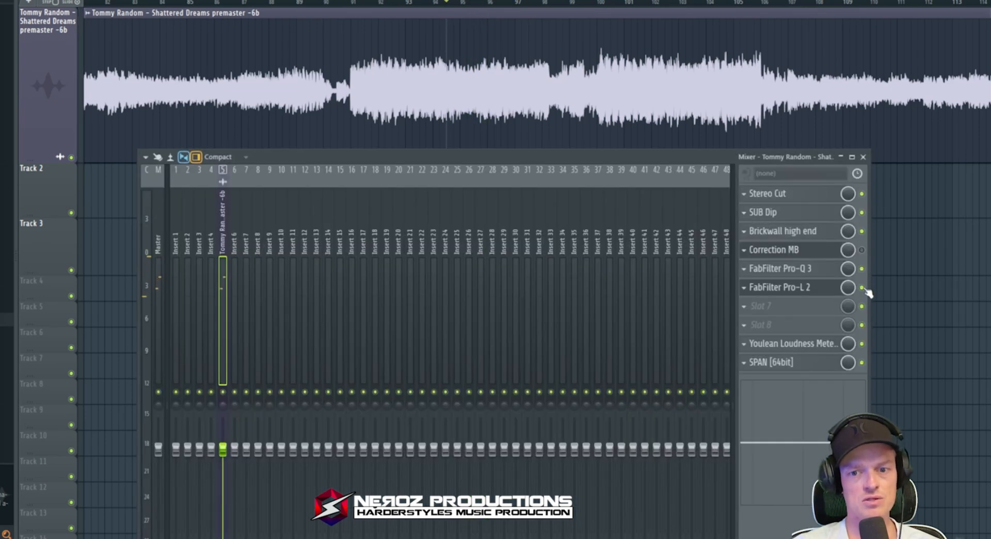
pyautogui.press('F9')
pyautogui.scroll(3, 616, 126)
pyautogui.scroll(-5, 623, 123)
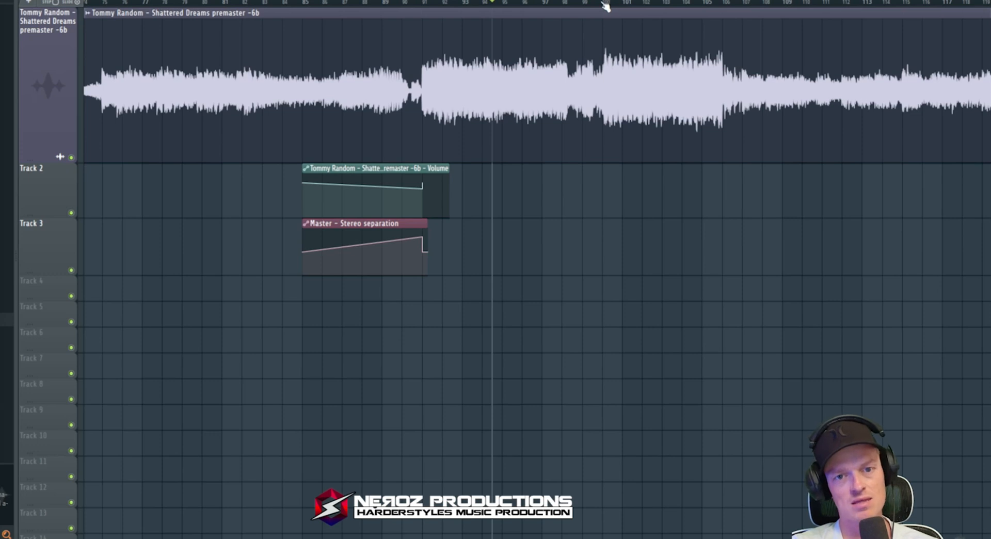
pyautogui.hscroll(2, 588, 78)
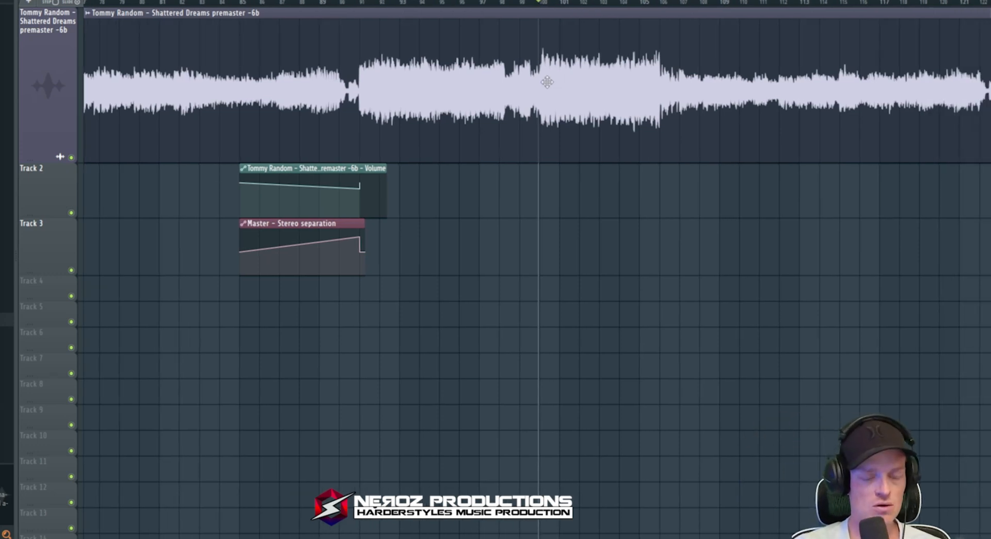
pyautogui.scroll(-5, 609, 123)
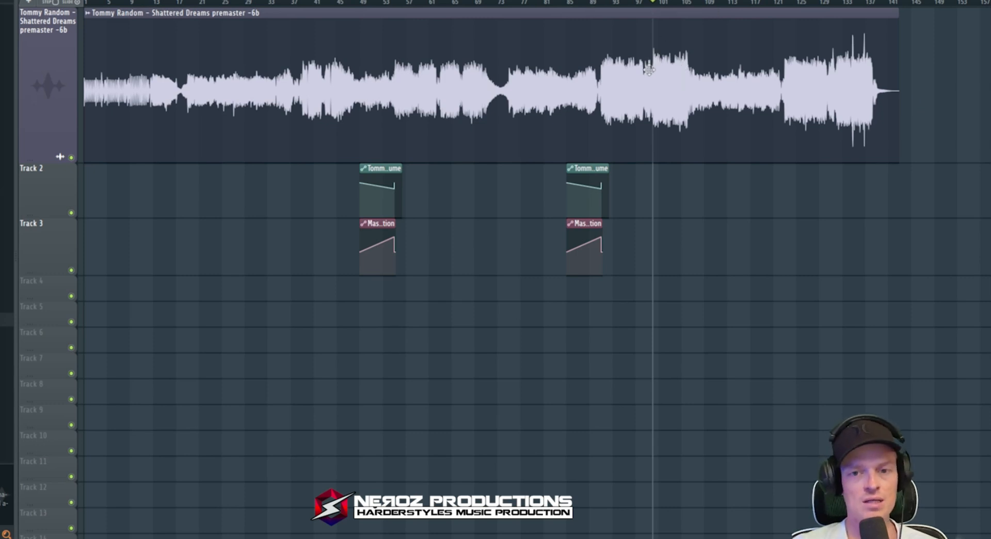
pyautogui.press('F9')
pyautogui.click(808, 364)
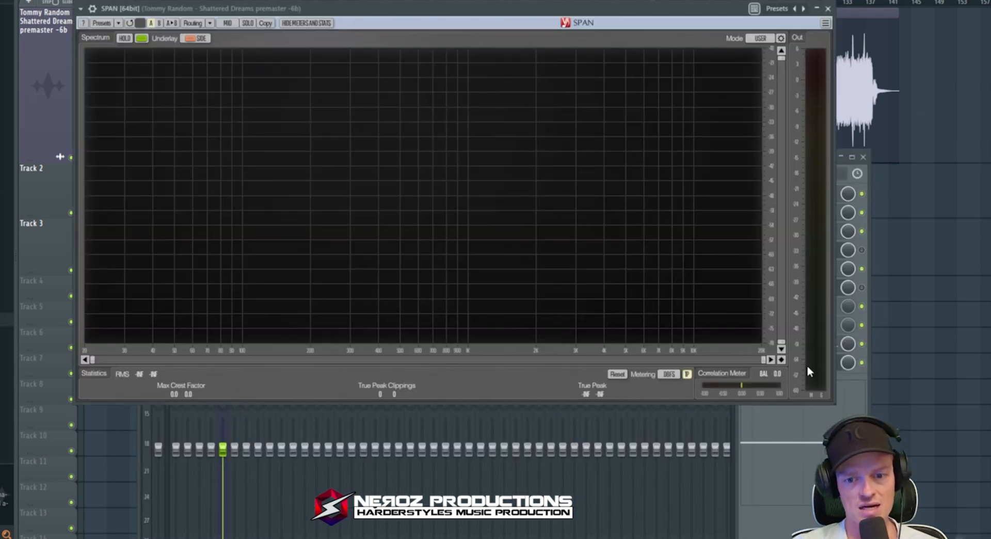
pyautogui.click(846, 438)
pyautogui.click(920, 208)
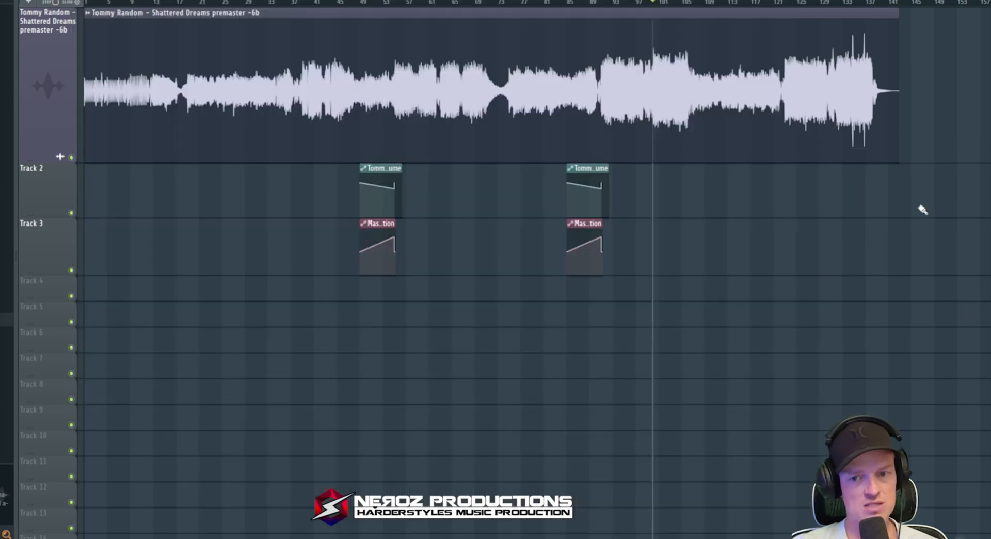
# - Select the whole arrangement and render it to WAV under the Mastering template name
pyautogui.hotkey('ctrl', 'a')
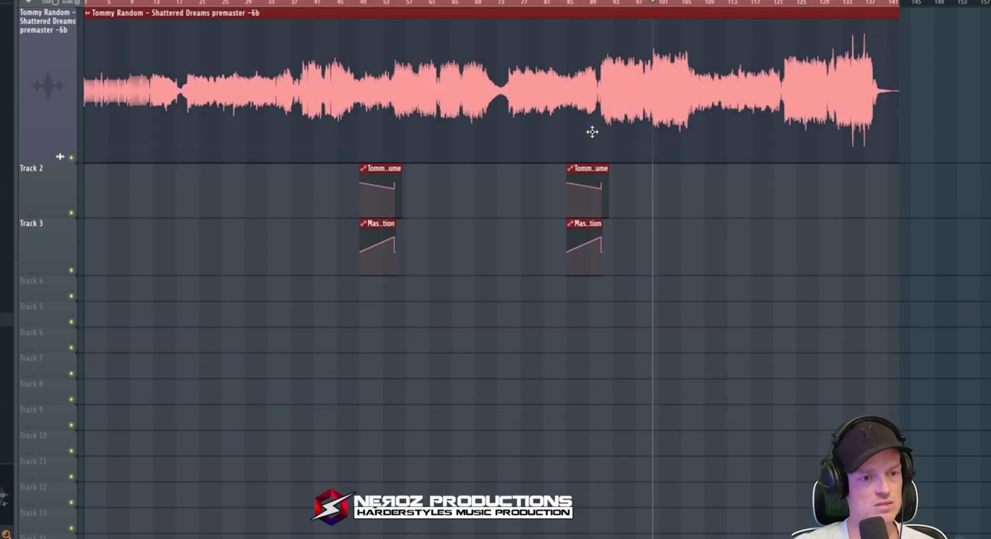
pyautogui.hotkey('ctrl', 'r')
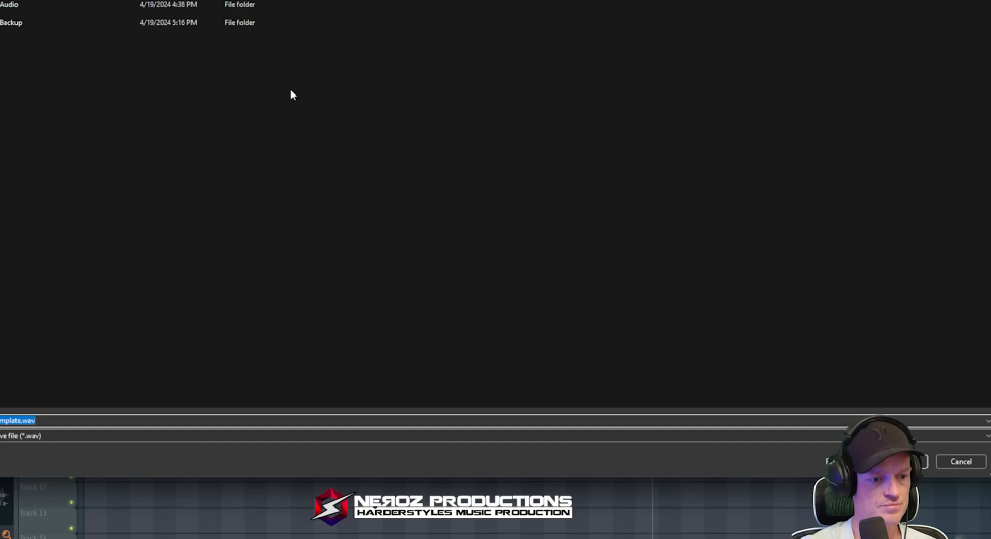
pyautogui.press('Return')
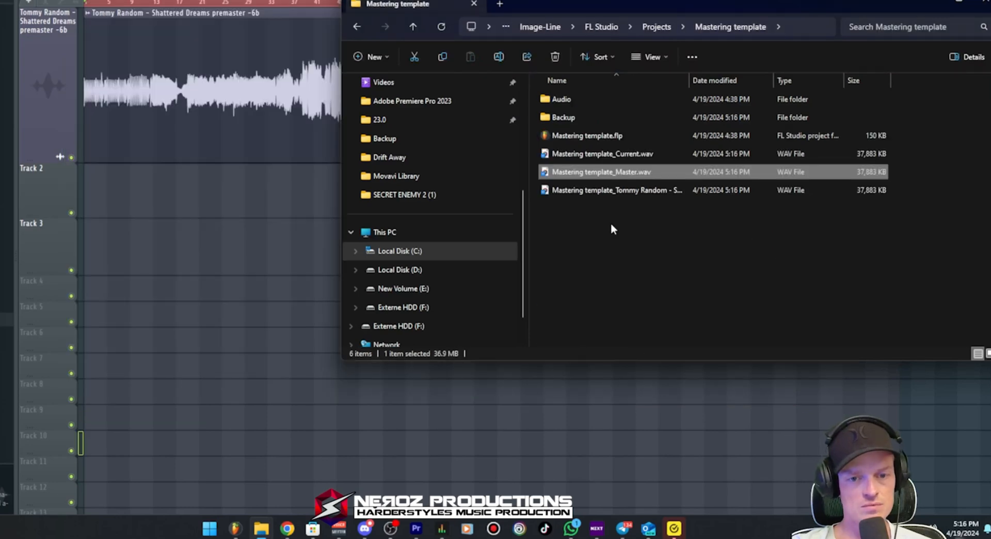
# - Try bringing the rendered premaster mixer-track WAV from the Mastering template folder into the playlist
pyautogui.click(601, 154)
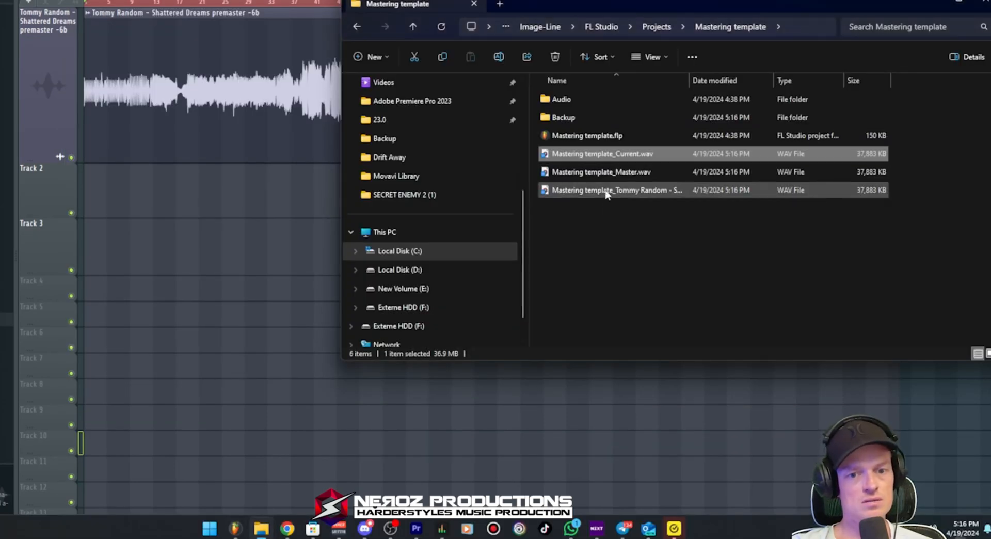
pyautogui.moveTo(606, 192); pyautogui.dragTo(187, 370)
pyautogui.rightClick(383, 362)
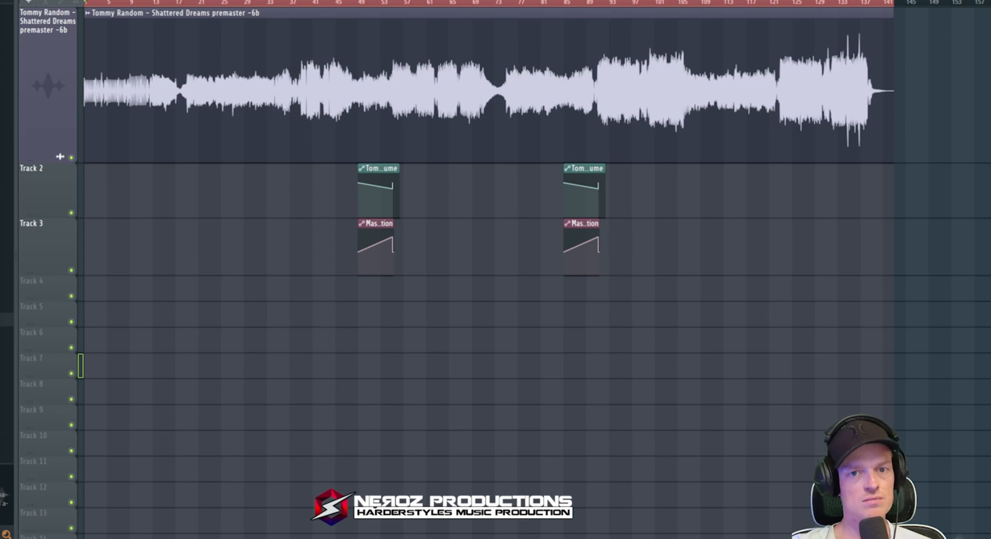
# - Render the song selection again as a 16-bit stereo WAV named Mastering template and place it soloed on Track 5
pyautogui.press('F9')
pyautogui.press('F9')
pyautogui.press('F9')
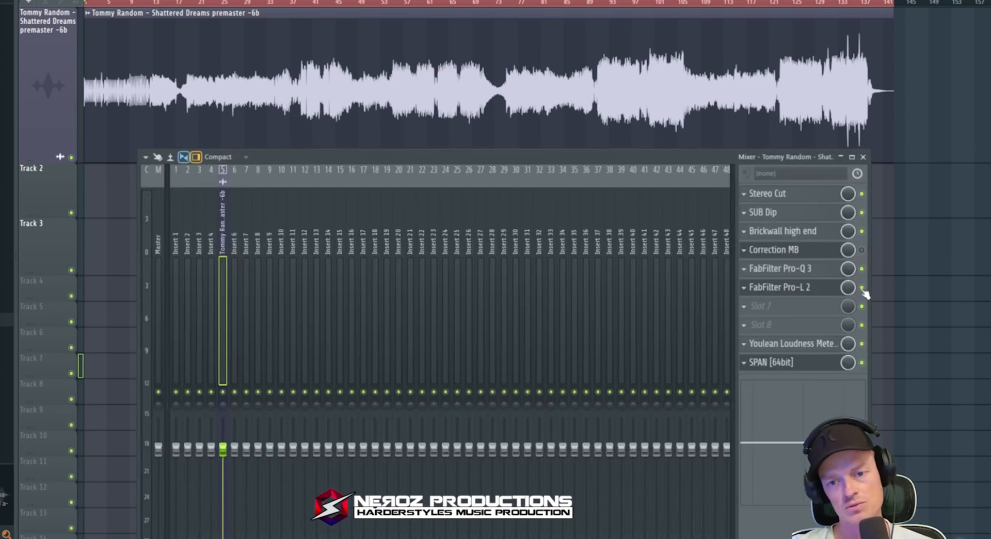
pyautogui.press('F9')
pyautogui.hotkey('ctrl', 'r')
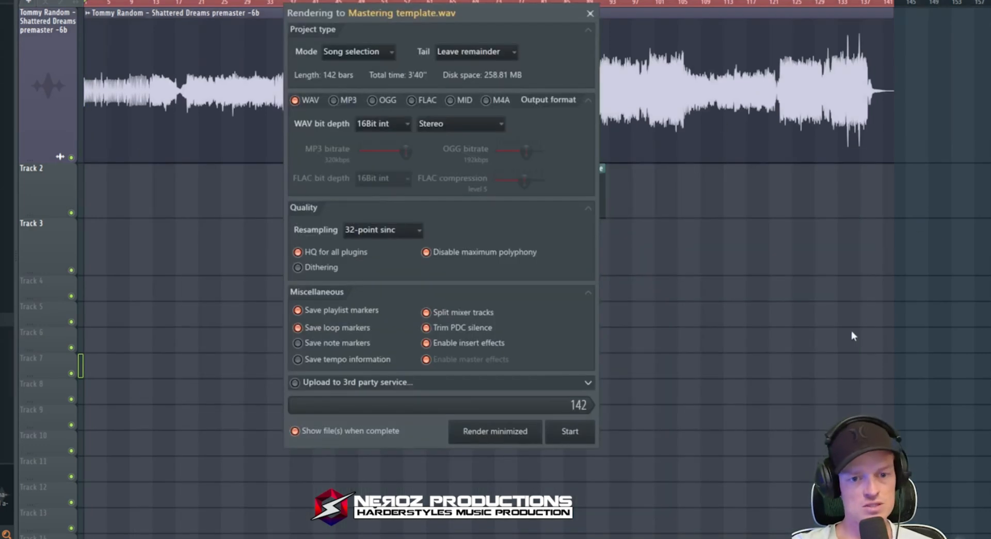
pyautogui.click(569, 431)
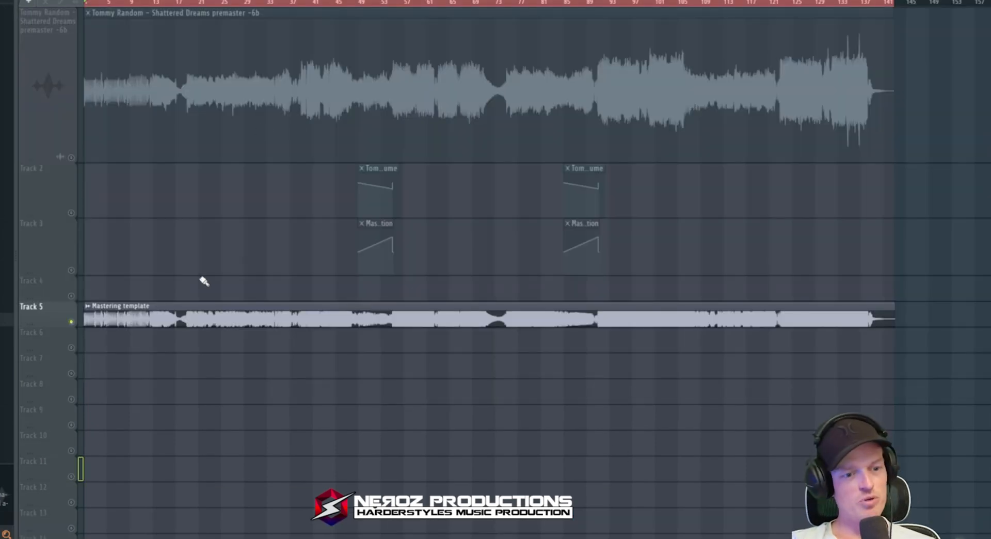
# - Enlarge the playlist tracks and examine the rendered master's waveform on Track 5 through the breaks and drops
pyautogui.scroll(2, 205, 281)
pyautogui.moveTo(205, 281); pyautogui.dragTo(425, 223)
pyautogui.scroll(2, 115, 247)
pyautogui.scroll(1, 309, 338)
pyautogui.scroll(-2, 309, 338)
pyautogui.moveTo(310, 338); pyautogui.dragTo(535, 286)
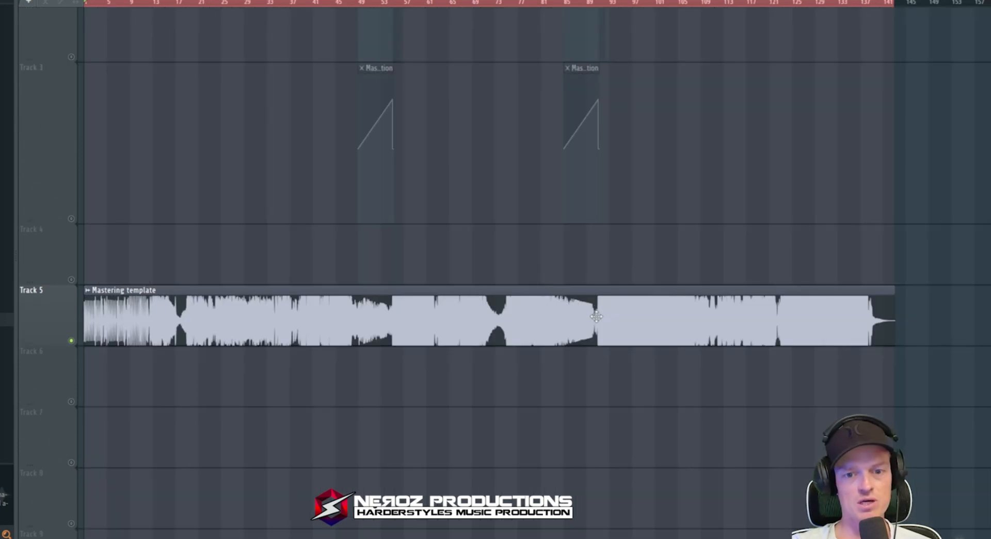
pyautogui.moveTo(542, 267); pyautogui.dragTo(409, 240)
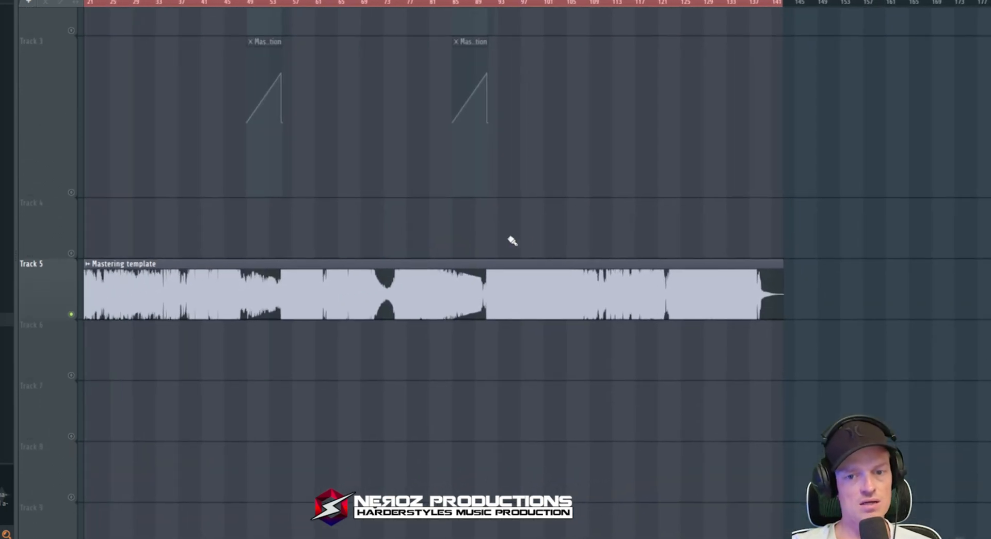
pyautogui.moveTo(527, 130); pyautogui.dragTo(552, 133)
# - Play the rendered master from around bar 93 and check its level on the mixer's master track
pyautogui.click(528, 9)
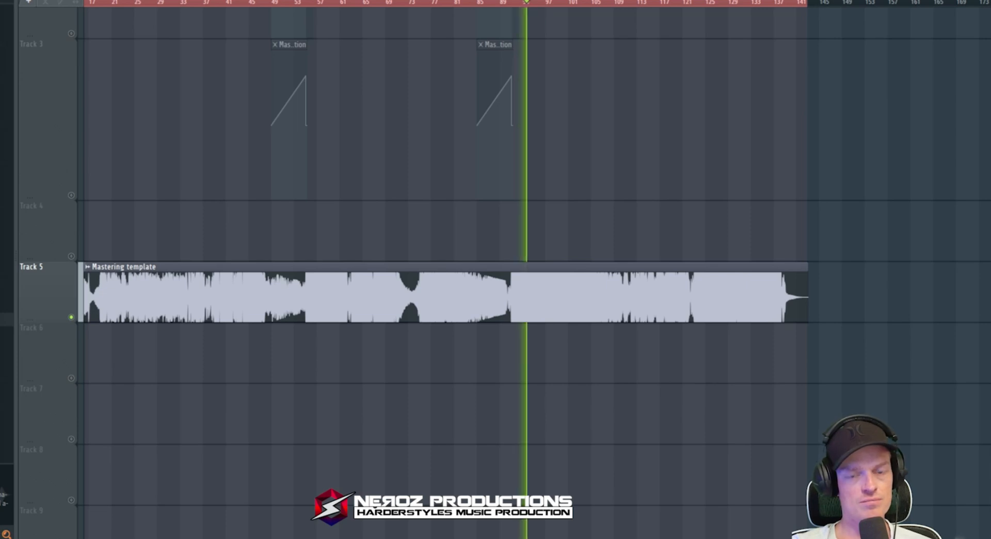
pyautogui.press('F9')
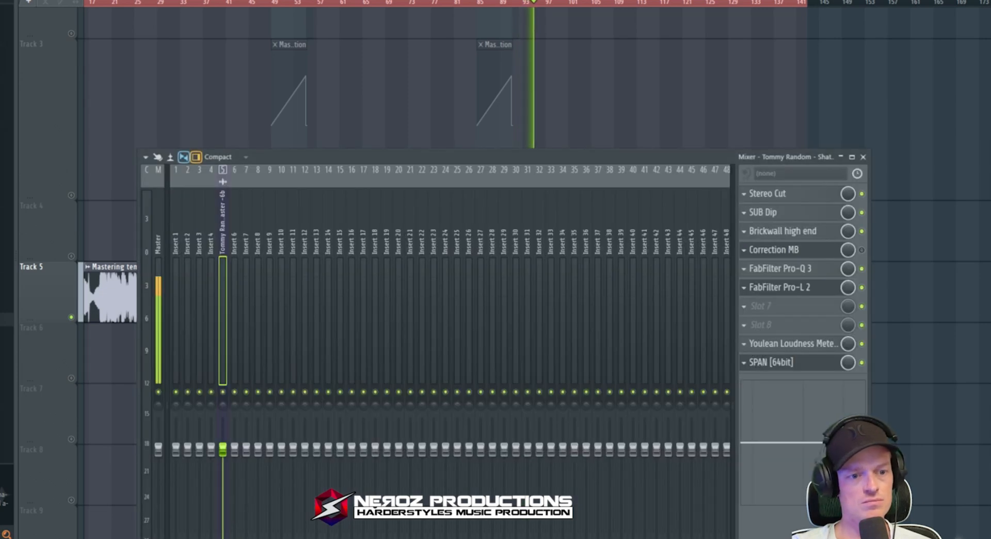
pyautogui.press('space')
pyautogui.press('F9')
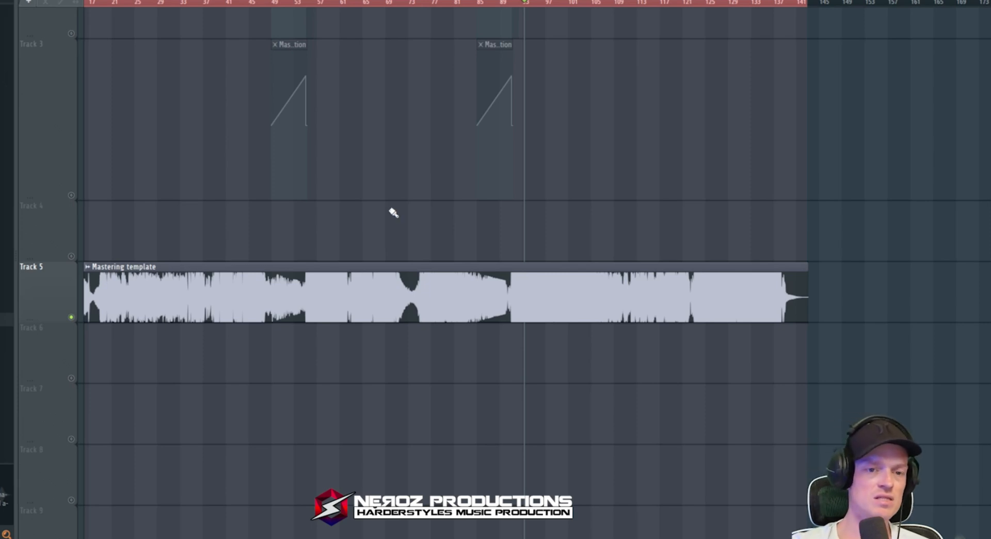
# - Find D-Sturb - Disruption (Extended Mix).mp3 on the computer and add it to the playlist on Track 7 as a reference
pyautogui.press('super+e')
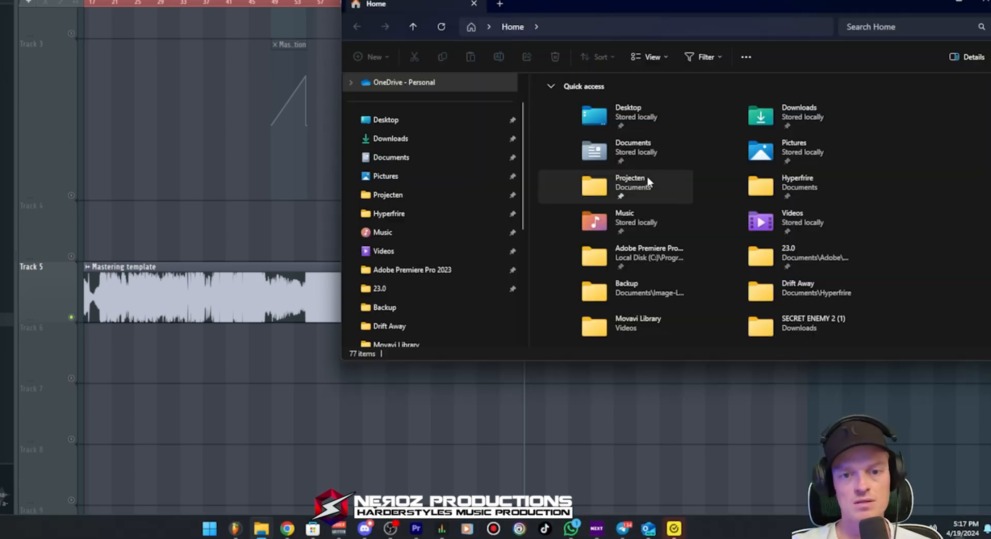
pyautogui.click(194, 184)
pyautogui.press('super')
pyautogui.write('d-sturb')
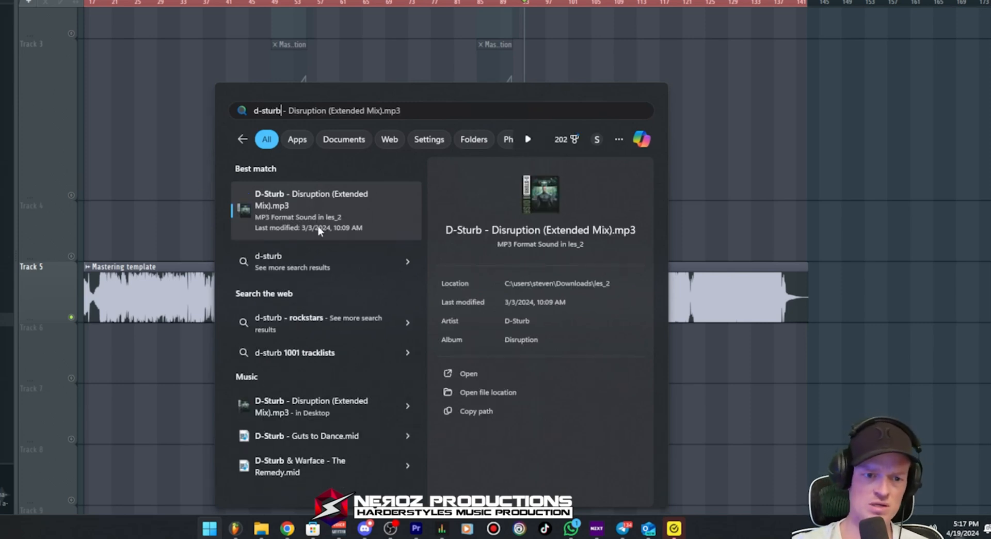
pyautogui.click(488, 392)
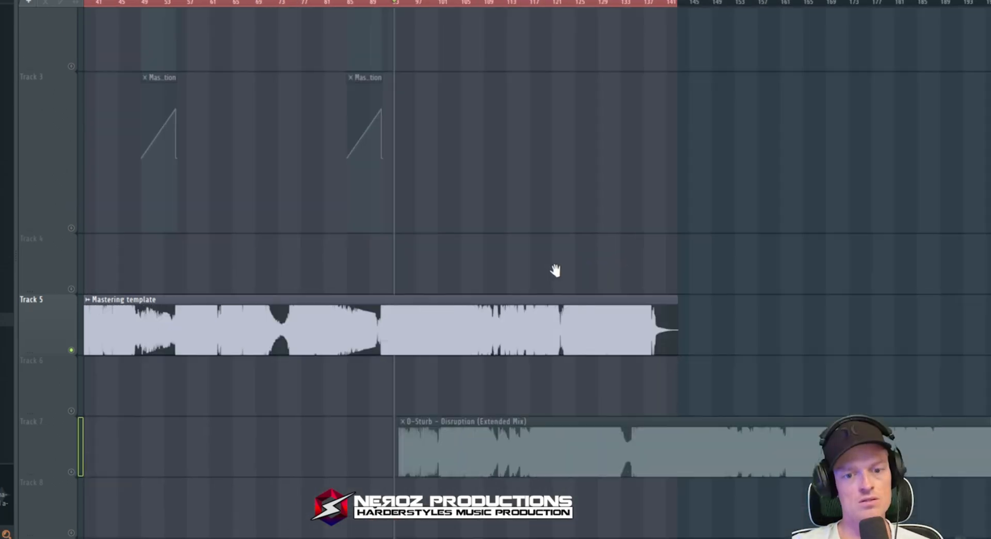
# - Move the Disruption reference clip onto Track 5, right after the Mastering template clip
pyautogui.moveTo(555, 271); pyautogui.dragTo(539, 278)
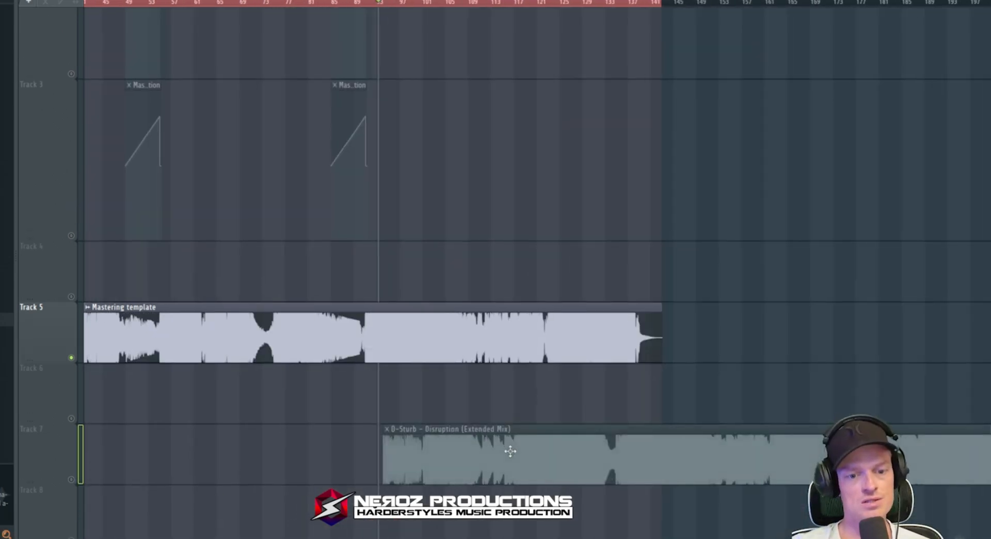
pyautogui.moveTo(509, 451); pyautogui.dragTo(797, 328)
pyautogui.moveTo(423, 266); pyautogui.dragTo(73, 311)
pyautogui.scroll(-3, 482, 94)
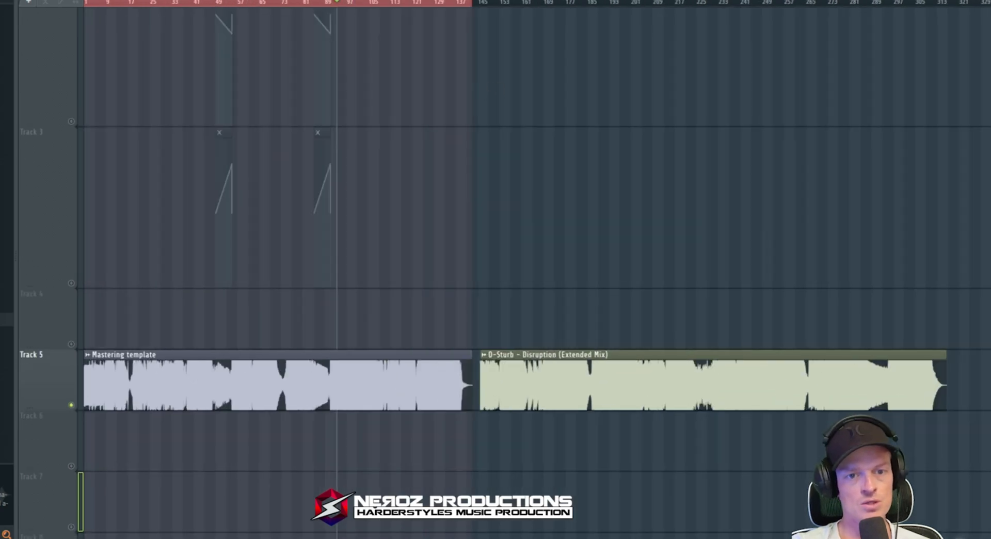
# - Play the Disruption reference at several points between about bars 173 and 297 to judge its loudness by ear
pyautogui.click(486, 4)
pyautogui.moveTo(488, 2); pyautogui.dragTo(562, 2)
pyautogui.press('space')
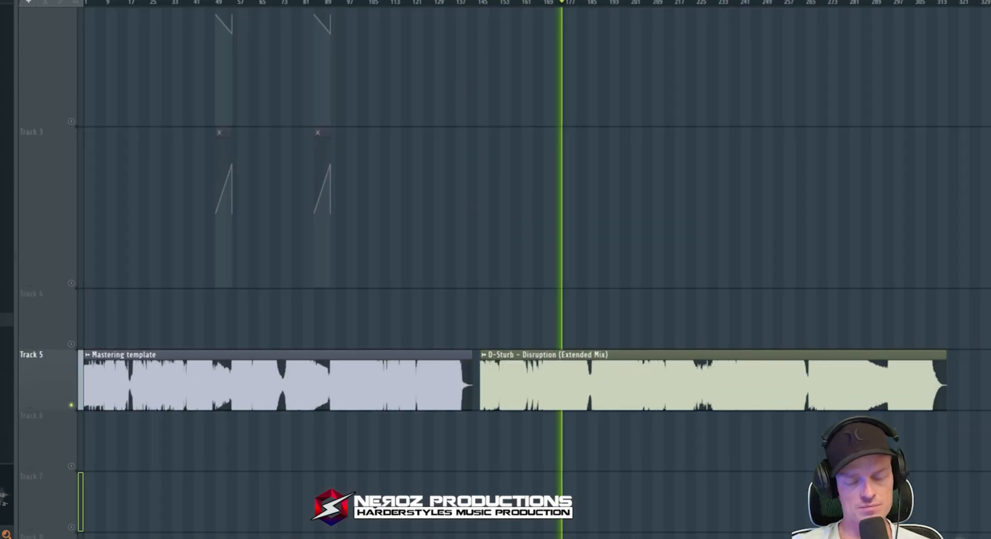
pyautogui.click(621, 3)
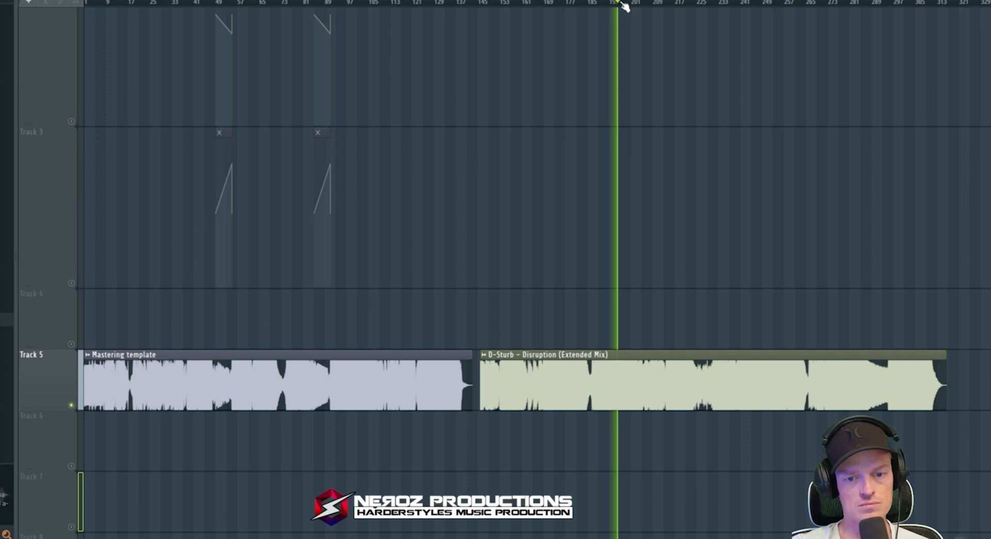
pyautogui.click(721, 3)
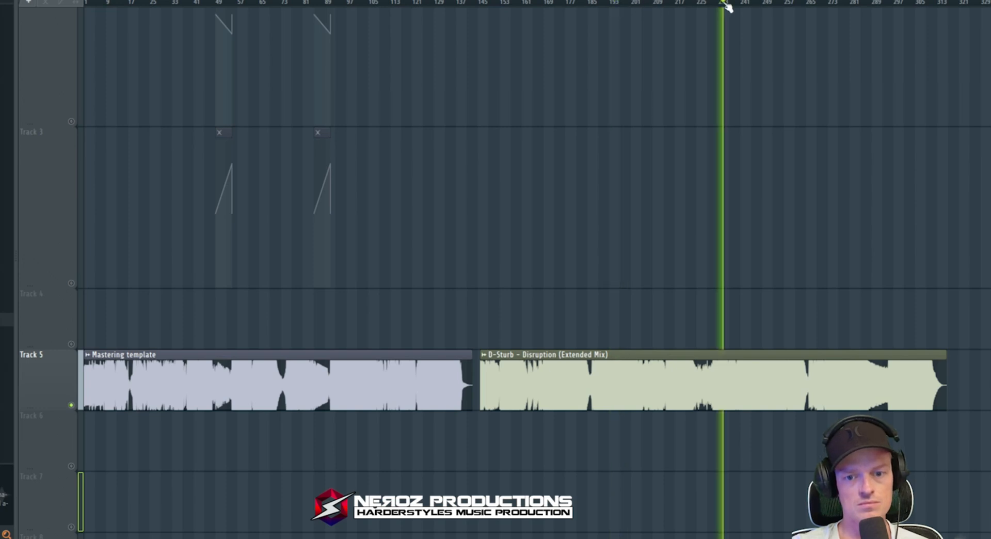
pyautogui.click(767, 3)
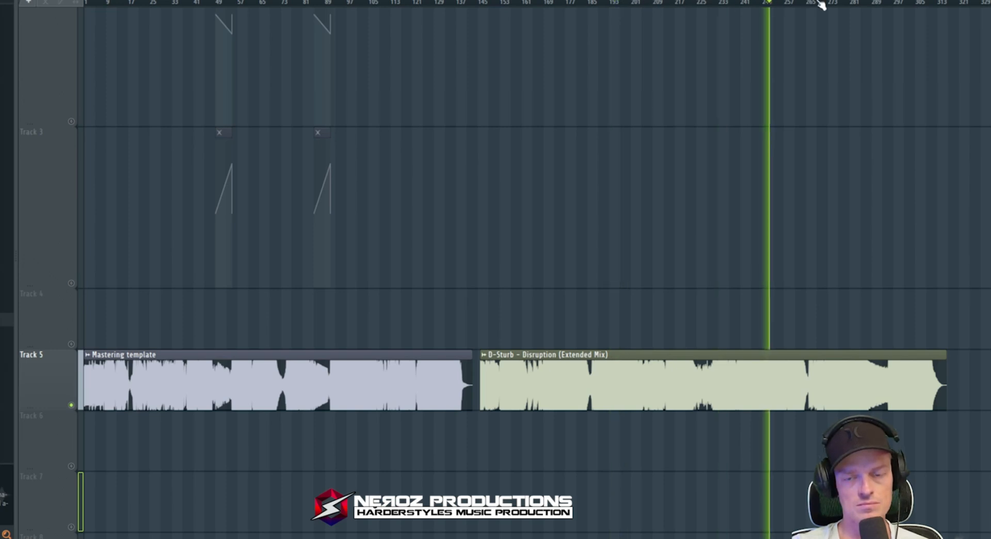
pyautogui.click(815, 3)
pyautogui.click(825, 3)
pyautogui.click(878, 3)
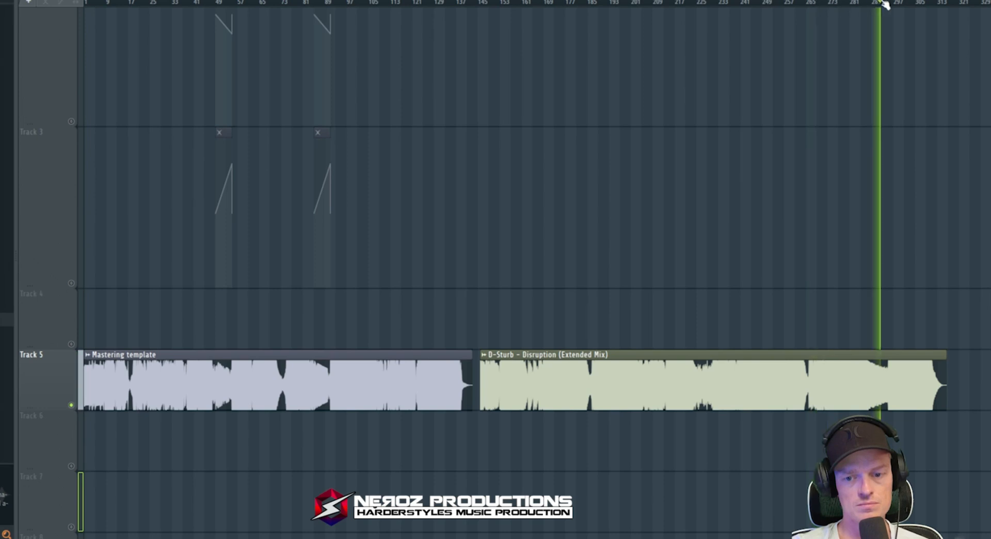
pyautogui.click(896, 3)
pyautogui.scroll(-1, 628, 113)
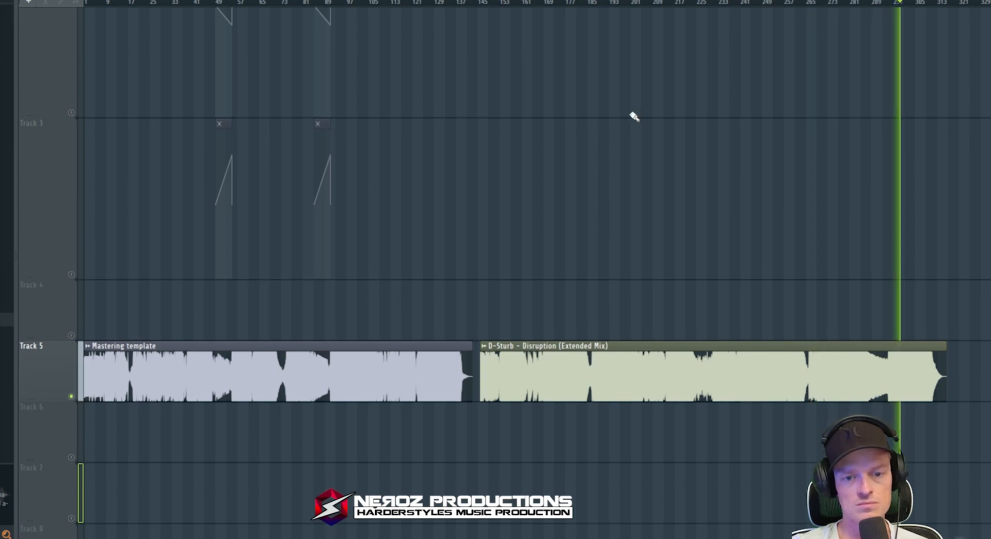
# - Compare the loudness of the Disruption reference around bar 297 with the rendered master around bar 102 by ear
pyautogui.press('space')
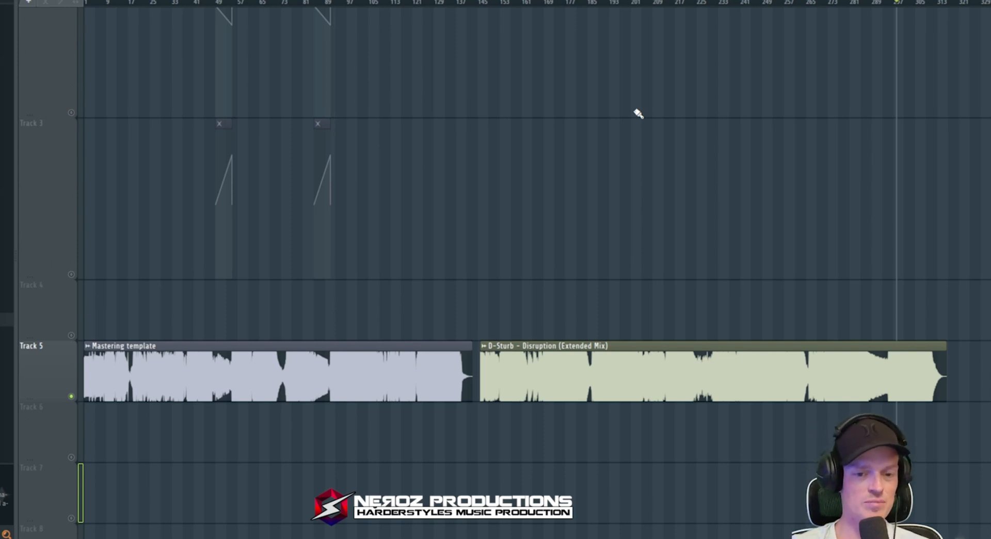
pyautogui.press('space')
pyautogui.scroll(-2, 711, 177)
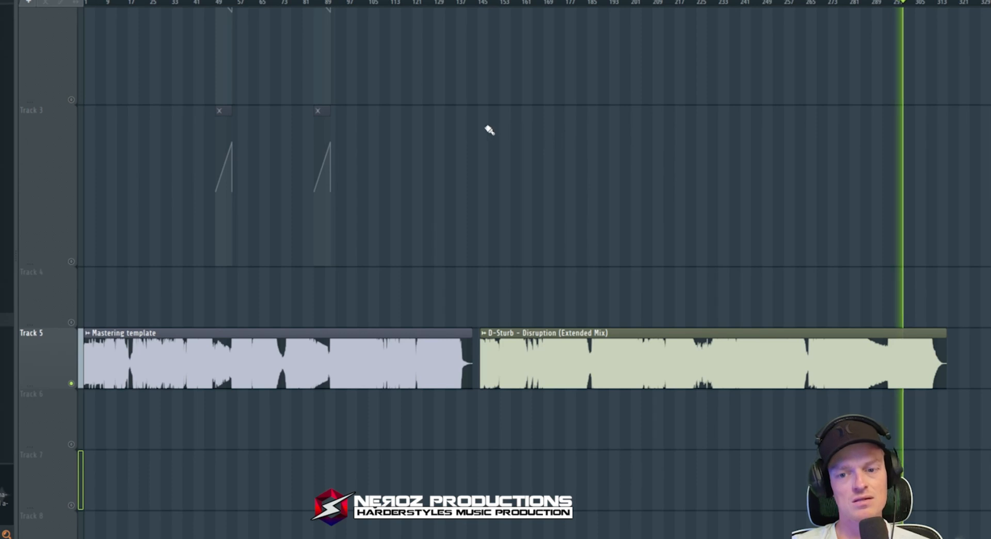
pyautogui.press('space')
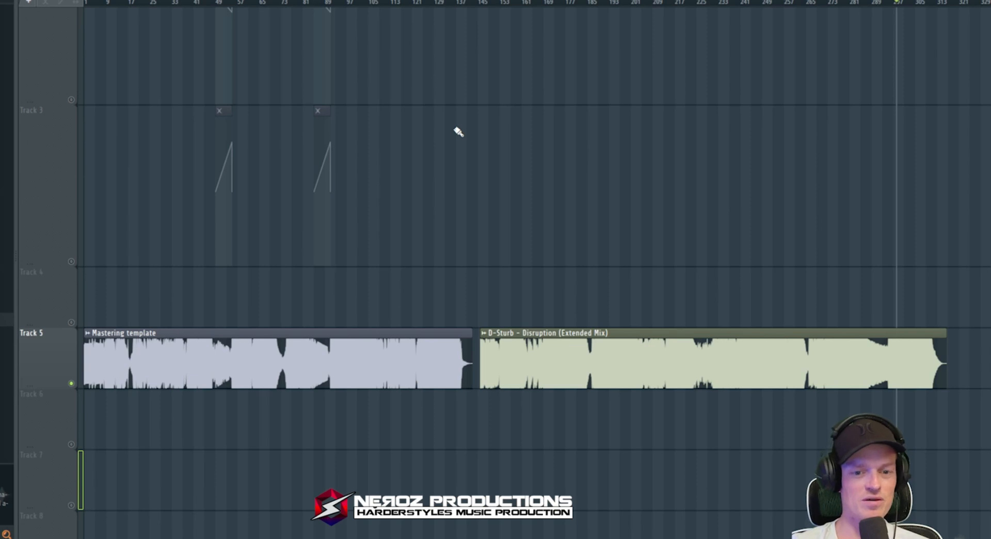
pyautogui.moveTo(451, 160); pyautogui.dragTo(402, 62)
pyautogui.click(364, 3)
pyautogui.press('space')
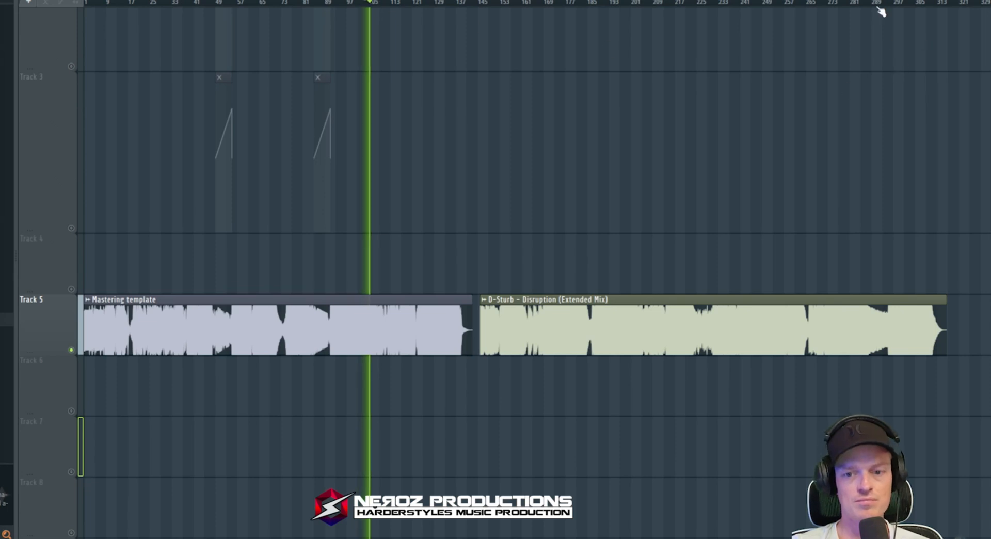
pyautogui.click(837, 4)
pyautogui.click(894, 4)
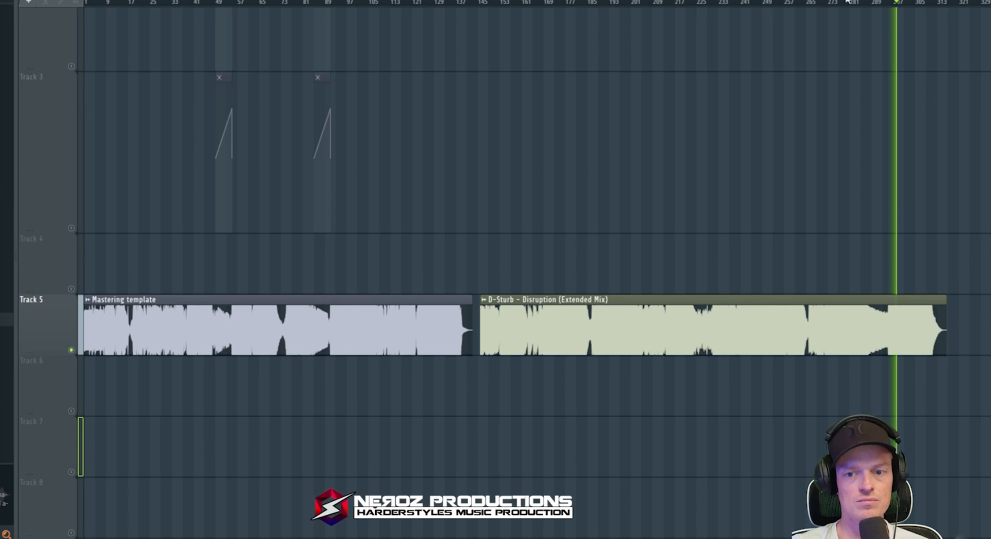
# - Switch playback between the rendered master around bars 93 to 97 and the Disruption reference near bar 297 to judge their tonal and loudness differences
pyautogui.click(351, 3)
pyautogui.scroll(5, 426, 139)
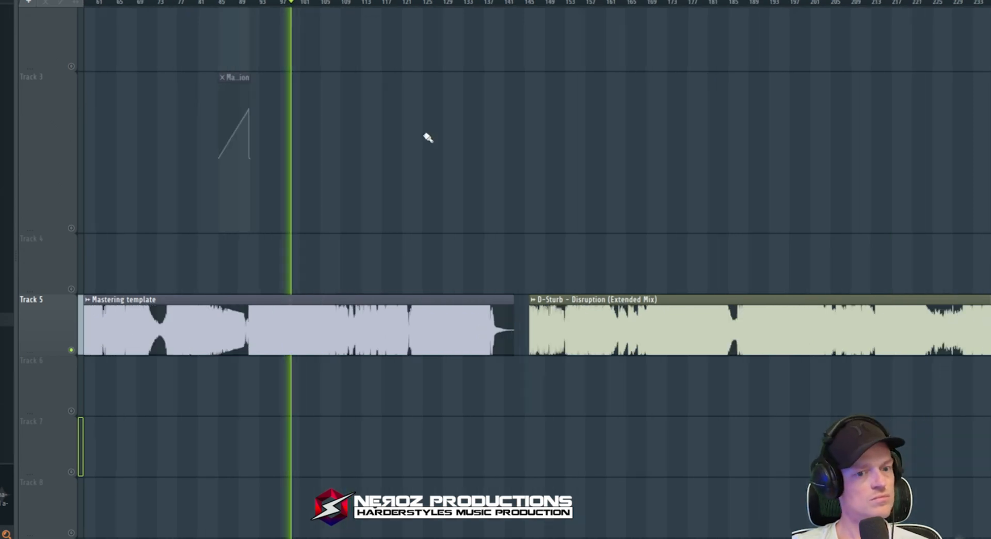
pyautogui.scroll(-3, 396, 229)
pyautogui.click(315, 3)
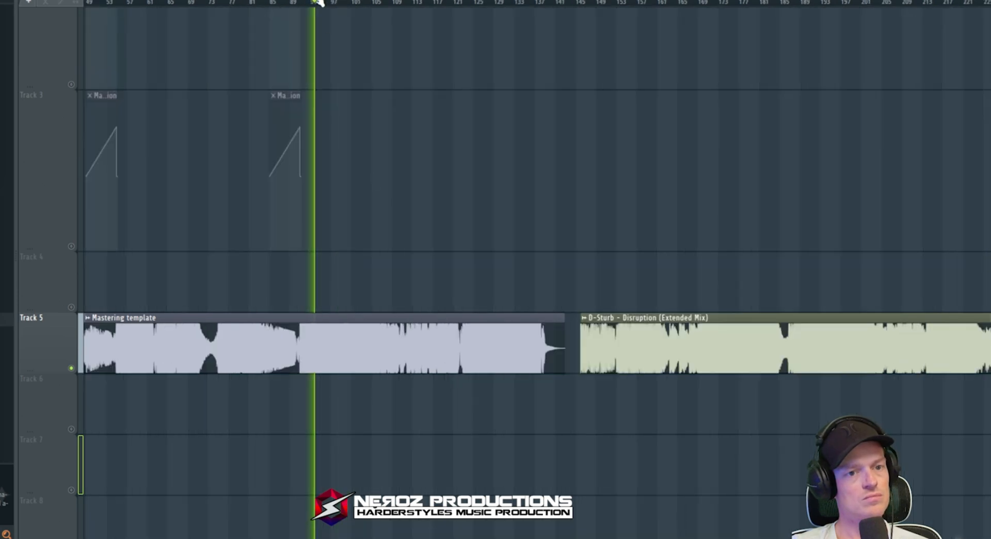
pyautogui.scroll(-3, 378, 143)
pyautogui.scroll(3, 373, 148)
pyautogui.scroll(-3, 372, 150)
pyautogui.moveTo(627, 169); pyautogui.dragTo(470, 170)
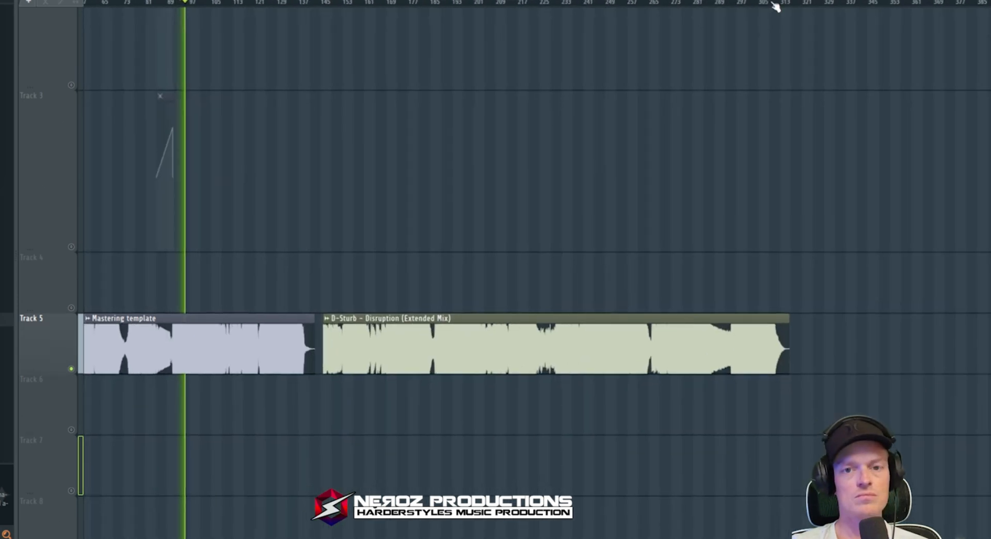
pyautogui.click(737, 3)
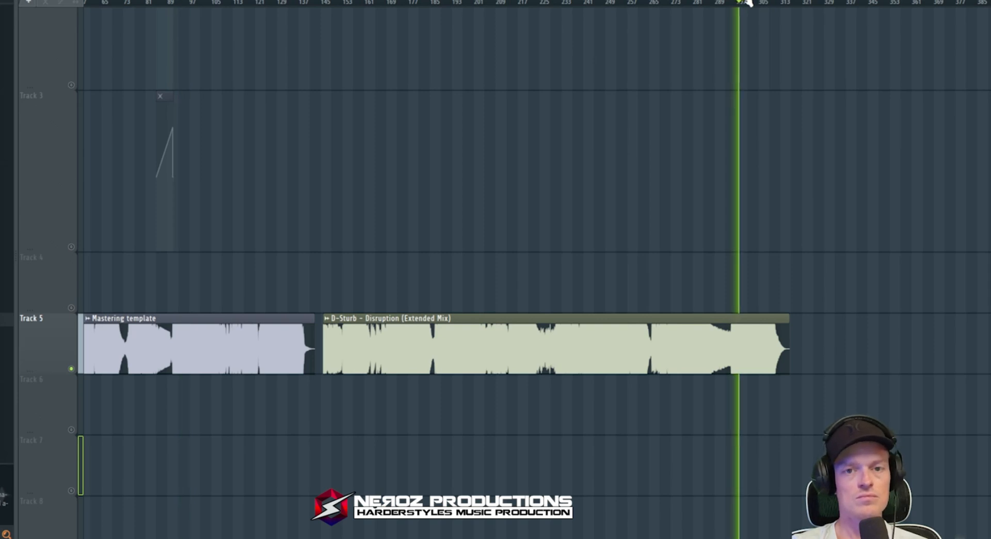
pyautogui.scroll(2, 586, 56)
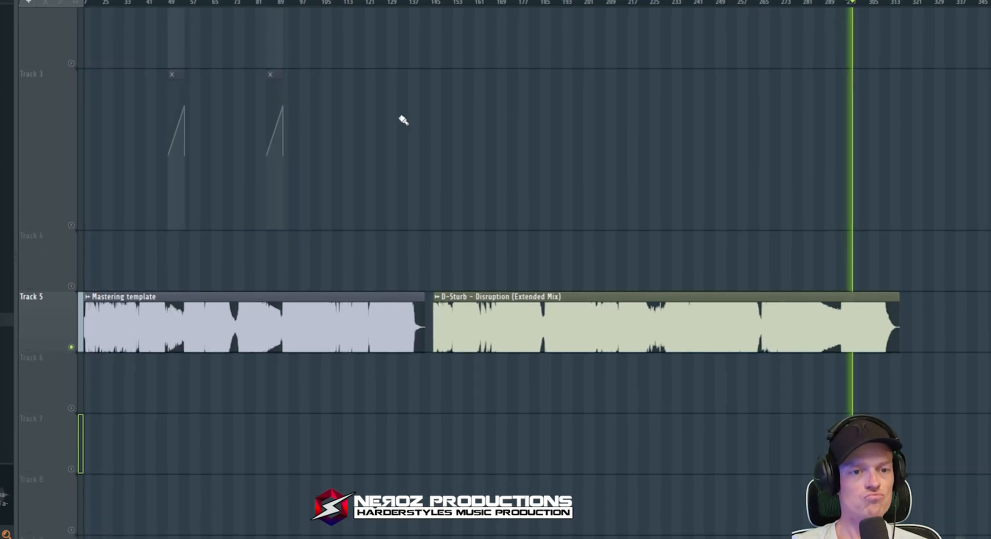
pyautogui.click(293, 3)
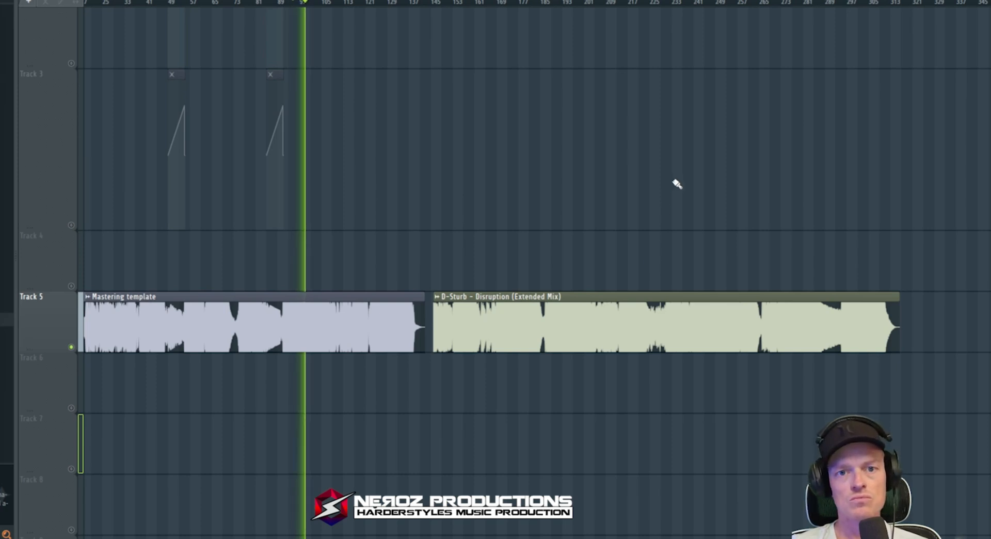
pyautogui.press('space')
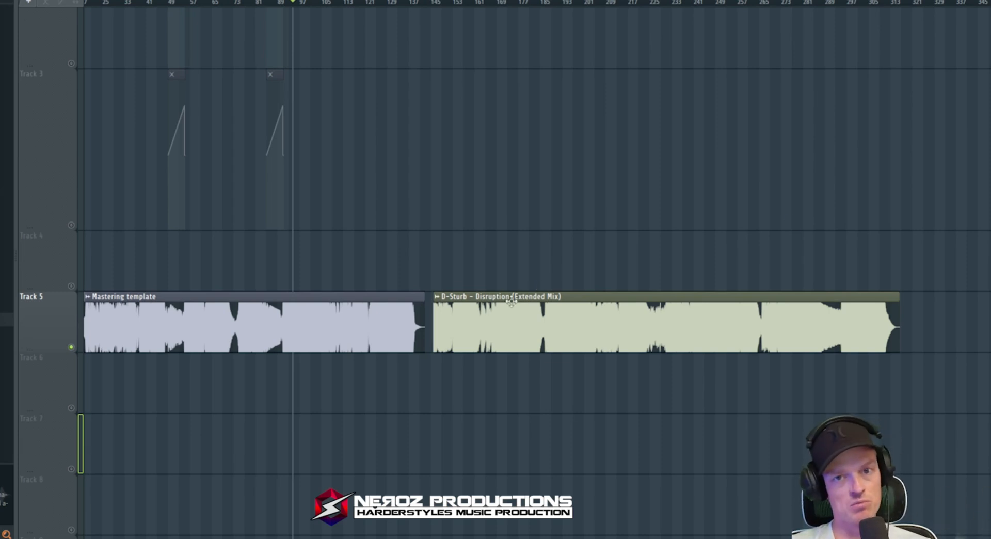
# - Delete the Mastering template and Disruption clips from Track 5
pyautogui.rightClick(432, 310)
pyautogui.rightClick(421, 318)
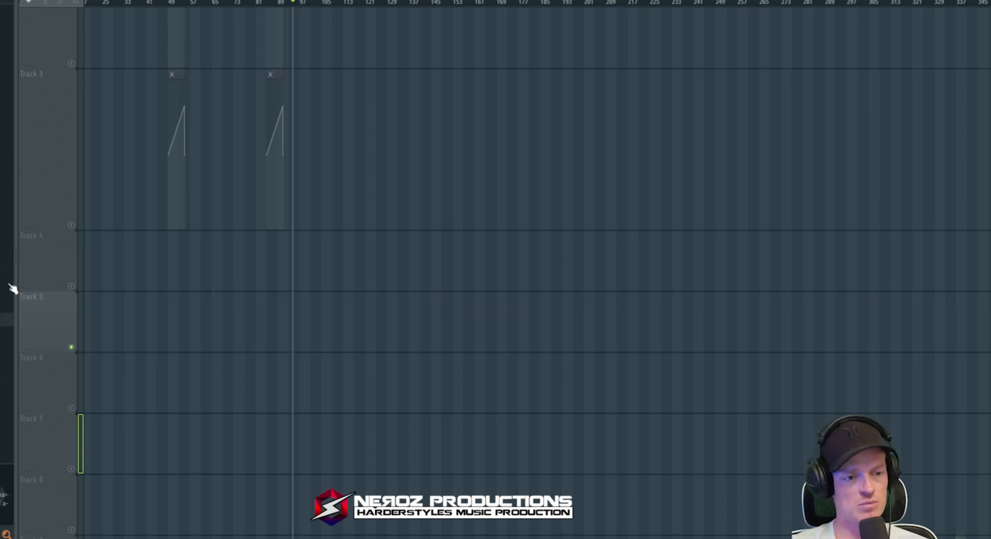
# - Play the premaster from about bar 133 and open FabFilter Pro-Q 3 on its mixer track
pyautogui.scroll(5, 75, 290)
pyautogui.scroll(6, 253, 68)
pyautogui.scroll(-3, 420, 133)
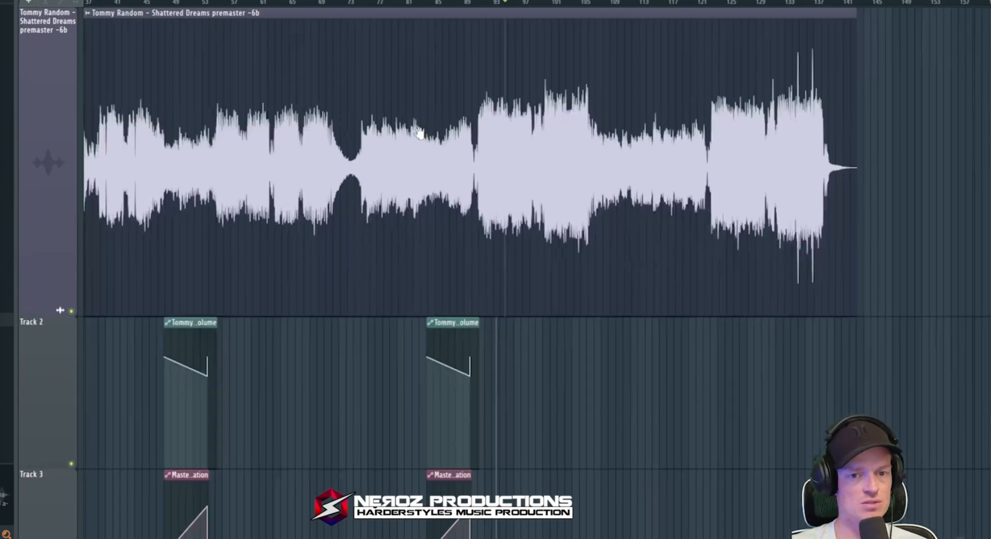
pyautogui.hscroll(4, 420, 133)
pyautogui.click(517, 4)
pyautogui.press('F9')
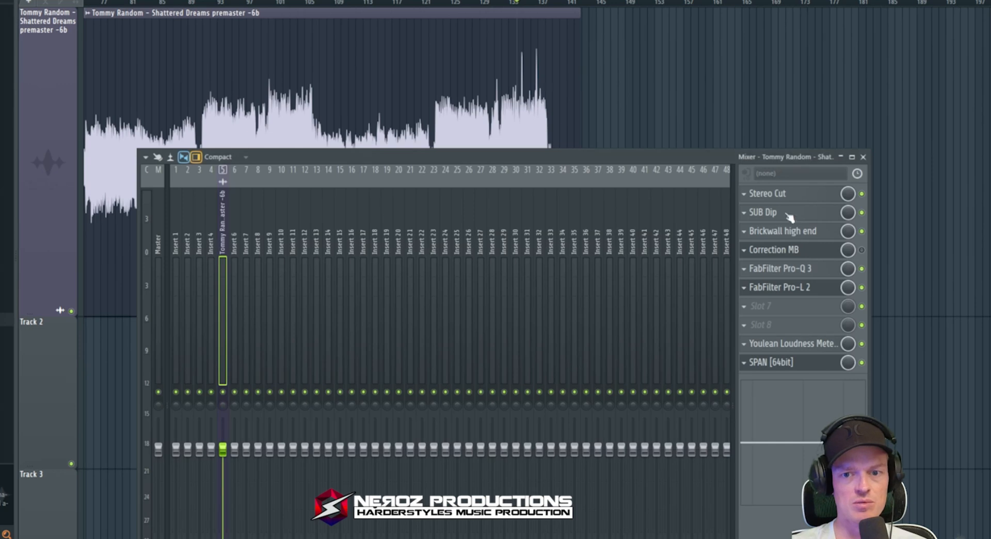
pyautogui.click(784, 268)
pyautogui.moveTo(852, 186); pyautogui.dragTo(809, 171)
pyautogui.rightClick(729, 25)
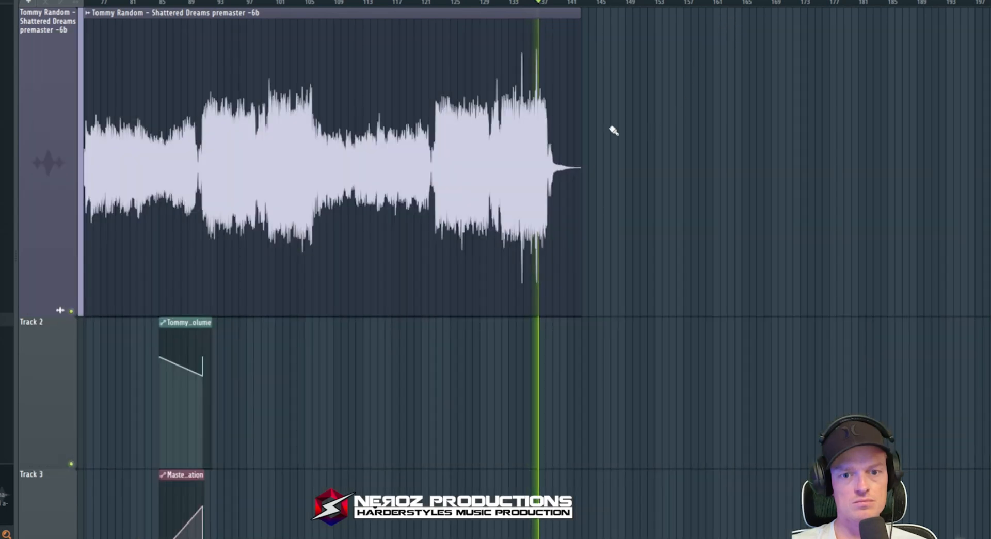
# - Play the premaster from about bar 123 and compare the sound with FabFilter Pro-Q 3 bypassed and enabled
pyautogui.scroll(4, 611, 125)
pyautogui.scroll(-4, 611, 121)
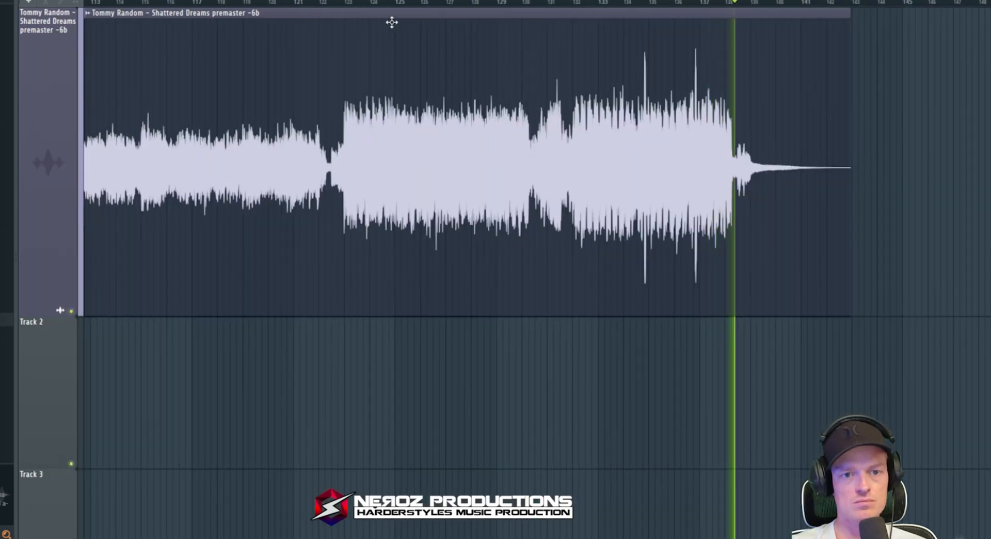
pyautogui.click(352, 4)
pyautogui.scroll(4, 352, 8)
pyautogui.scroll(-3, 497, 175)
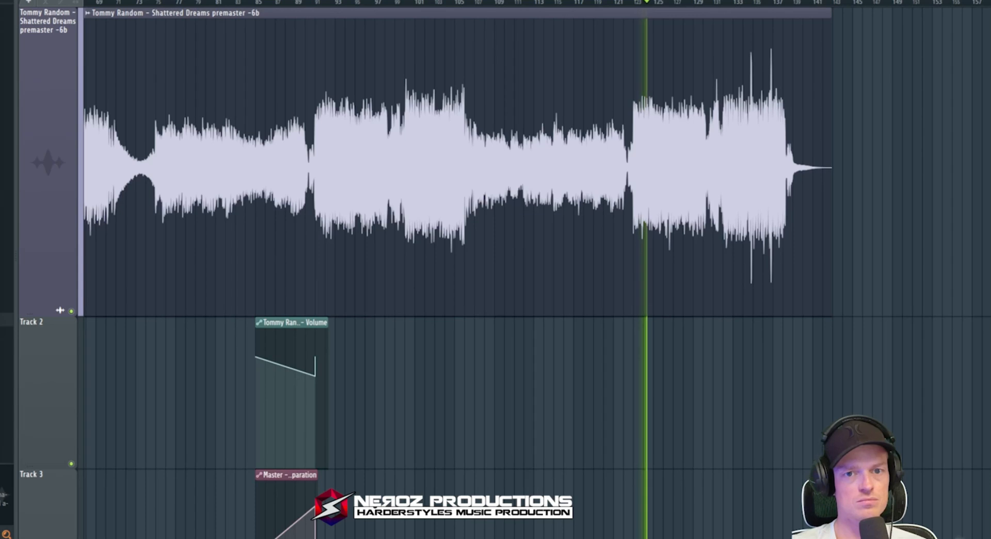
pyautogui.press('F9')
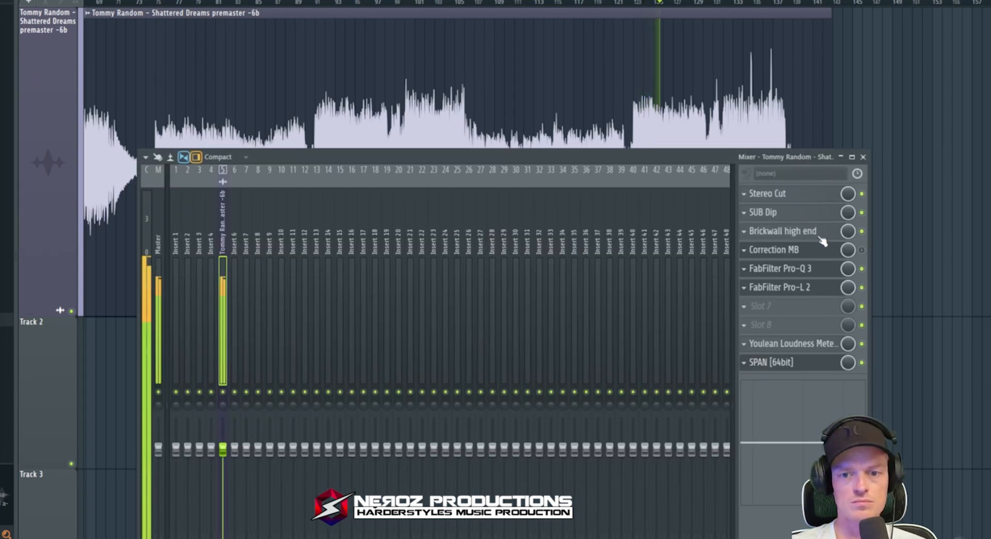
pyautogui.click(862, 268)
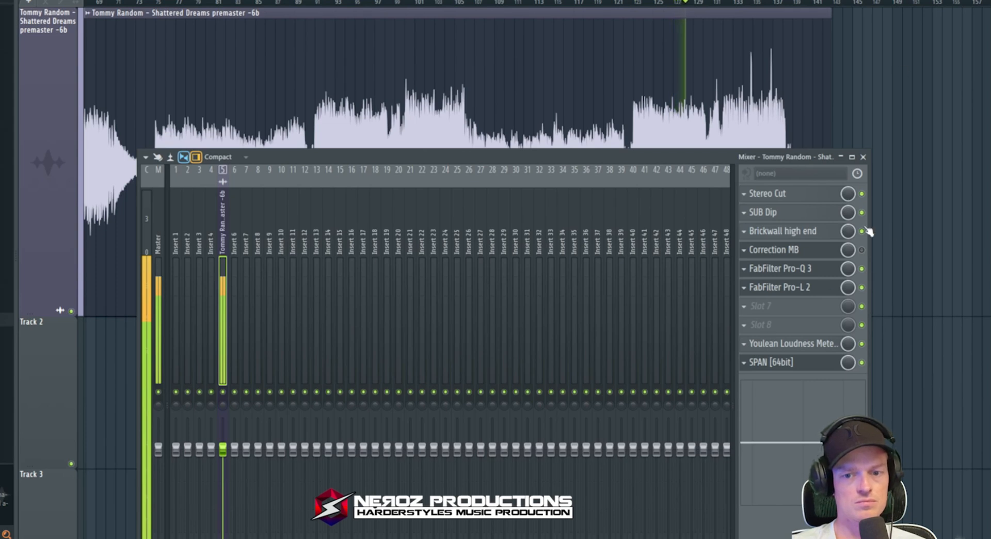
pyautogui.press('F9')
pyautogui.scroll(-1, 811, 262)
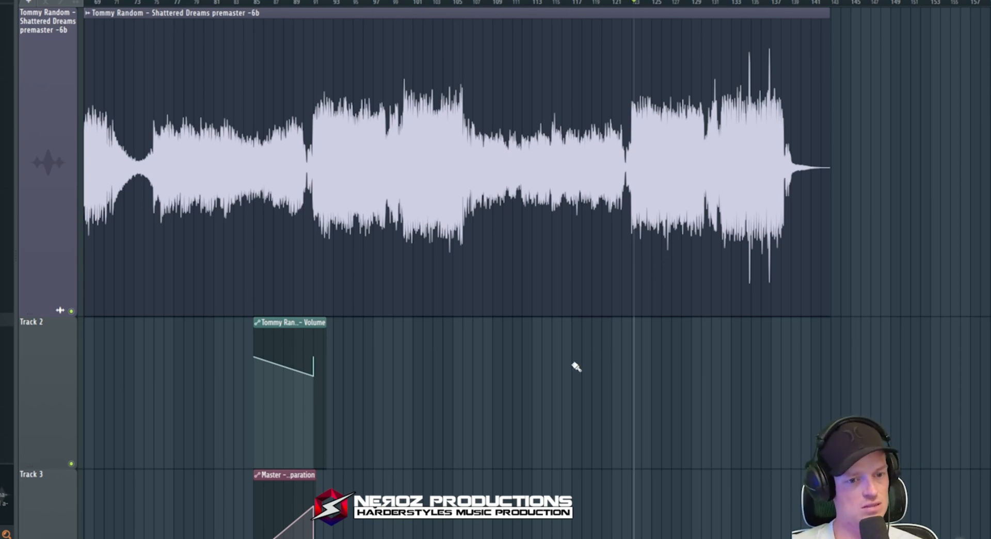
# - Load PuigTec EQP1A Stereo into effect slot 7 of the premaster's mixer track
pyautogui.moveTo(576, 367); pyautogui.dragTo(513, 332)
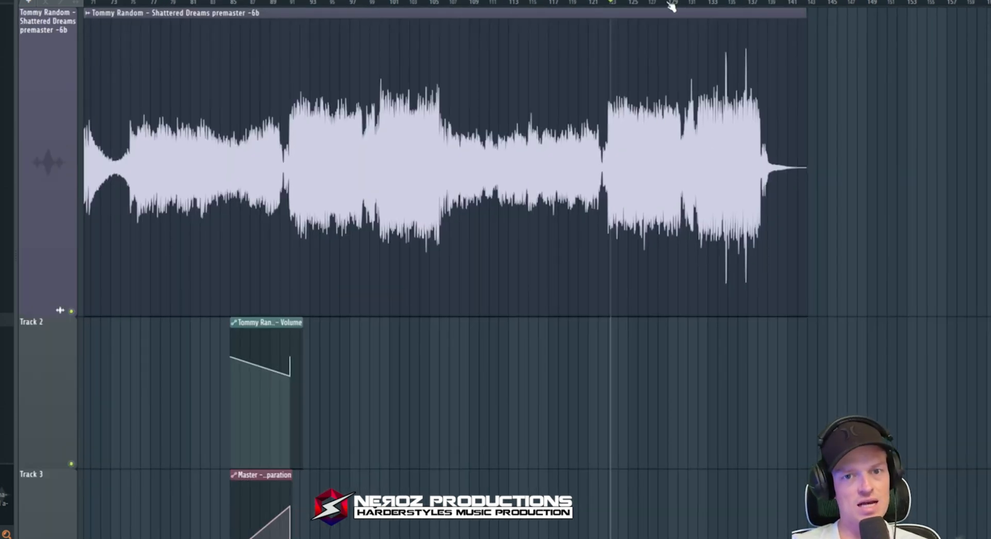
pyautogui.press('F9')
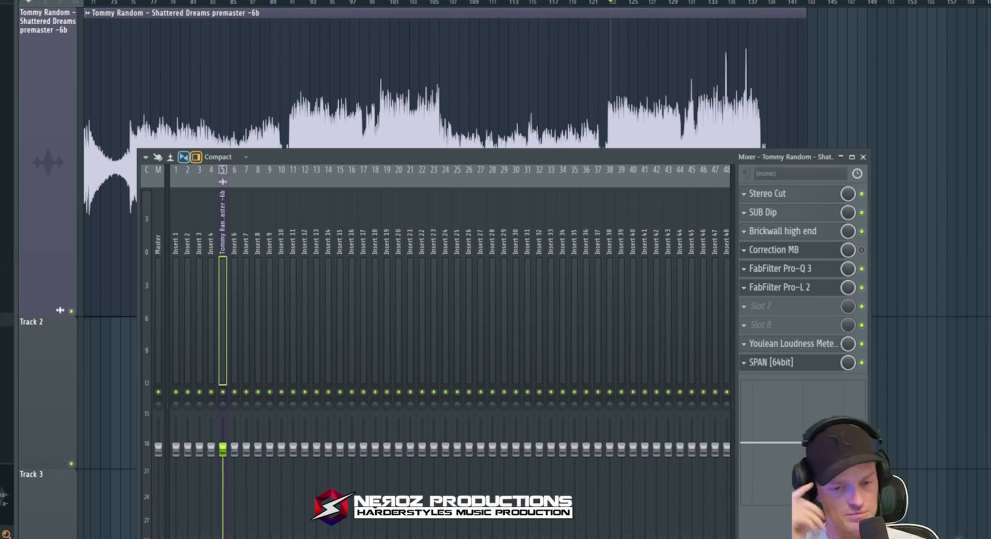
pyautogui.click(753, 310)
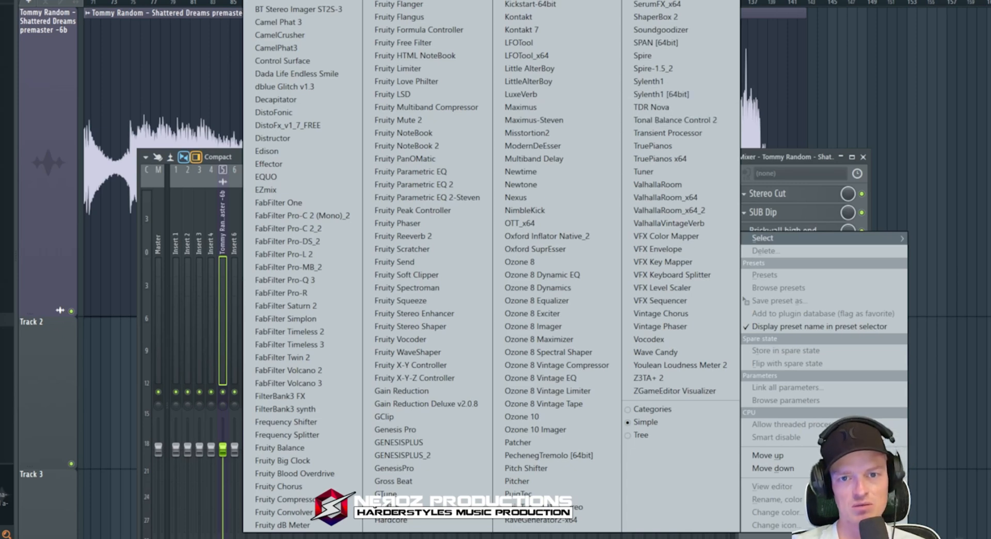
pyautogui.click(376, 507)
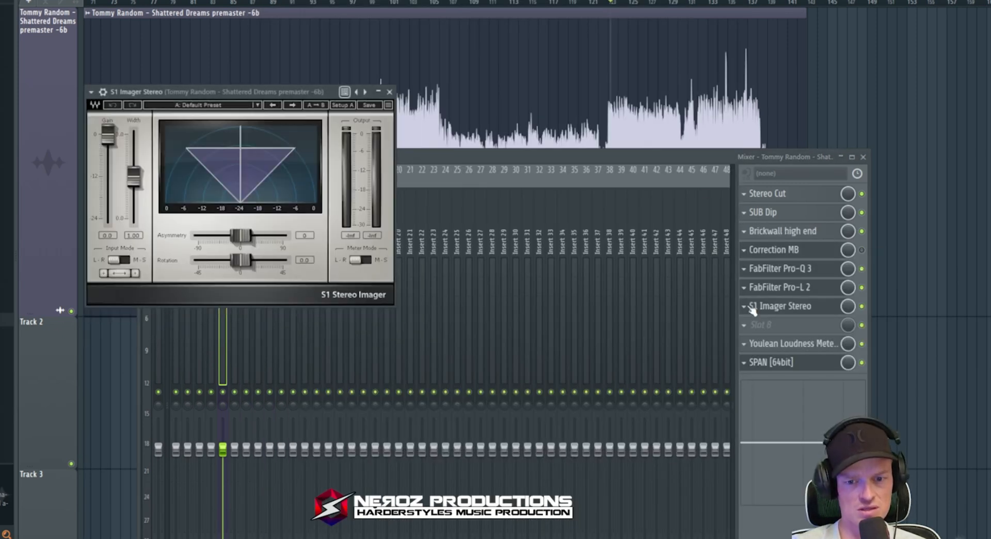
pyautogui.click(748, 307)
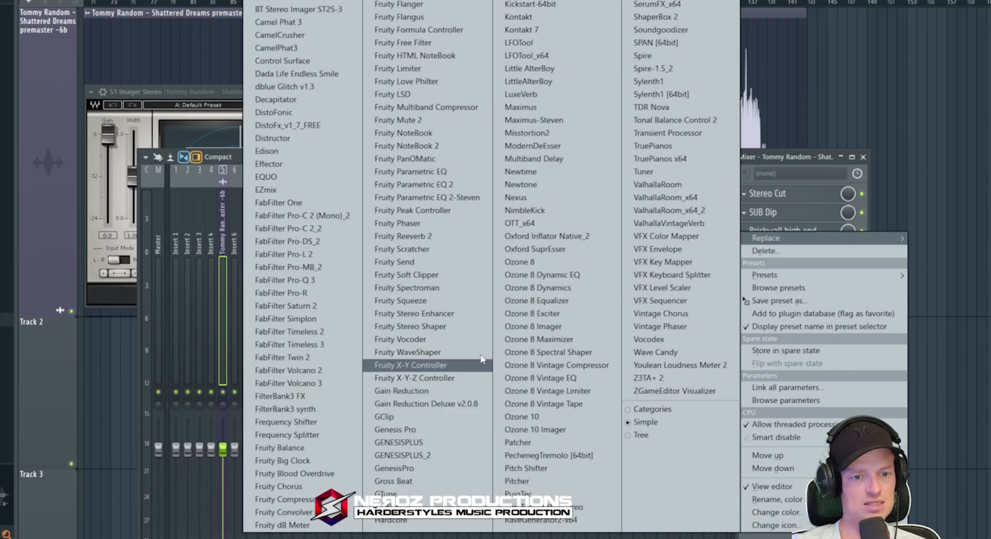
pyautogui.click(593, 507)
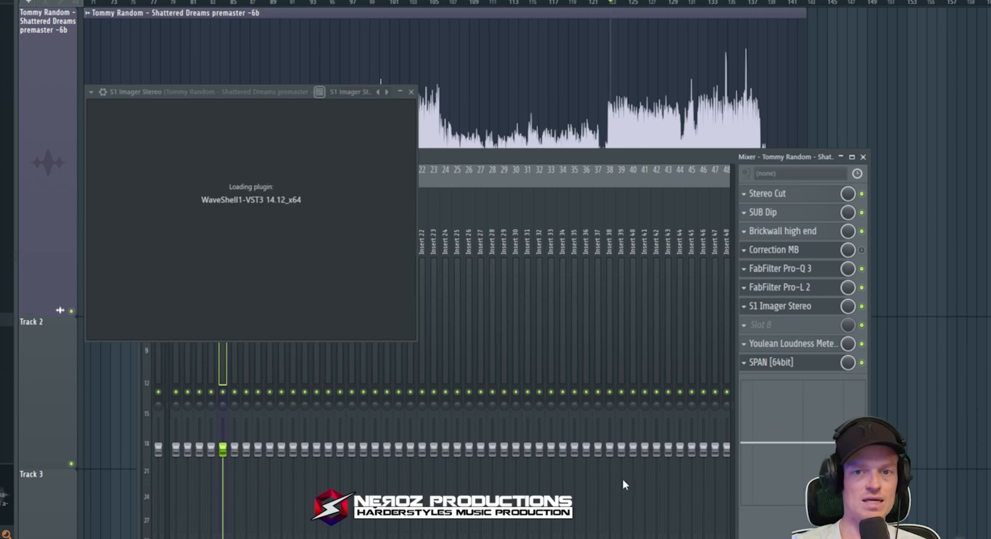
pyautogui.moveTo(324, 94); pyautogui.dragTo(366, 110)
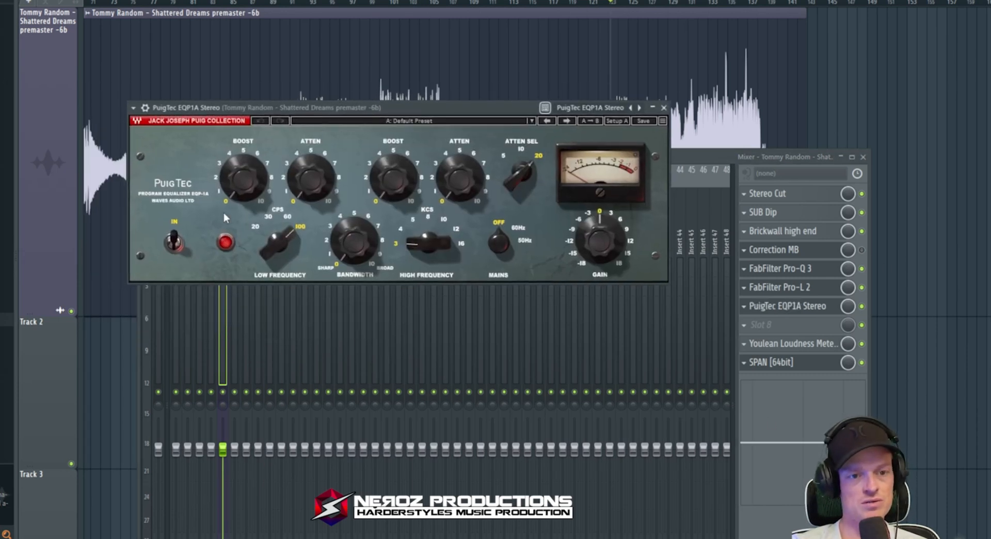
# - Set the PuigTec EQP1A's low-frequency boost to about 2.1 at 60 Hz
pyautogui.moveTo(240, 189); pyautogui.dragTo(241, 168)
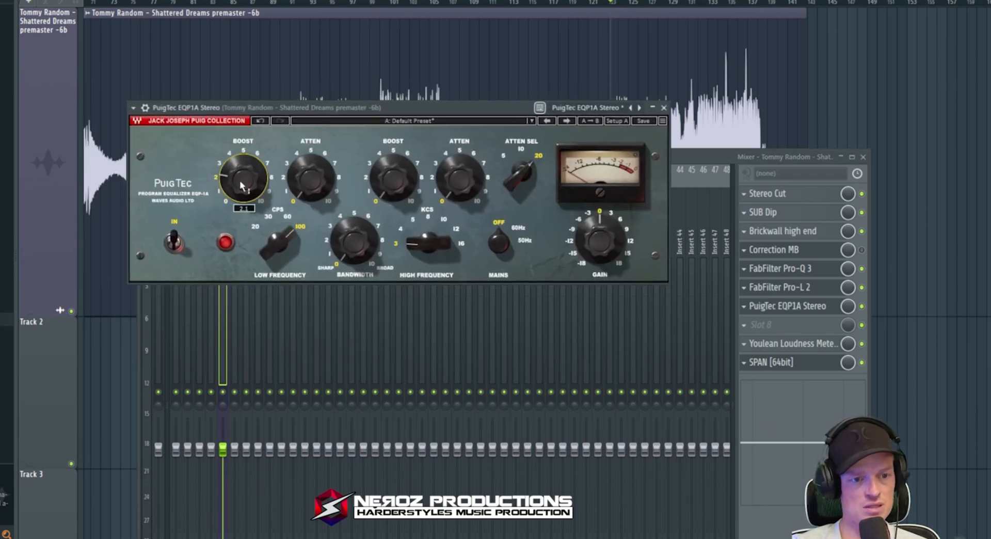
pyautogui.moveTo(284, 245); pyautogui.dragTo(284, 252)
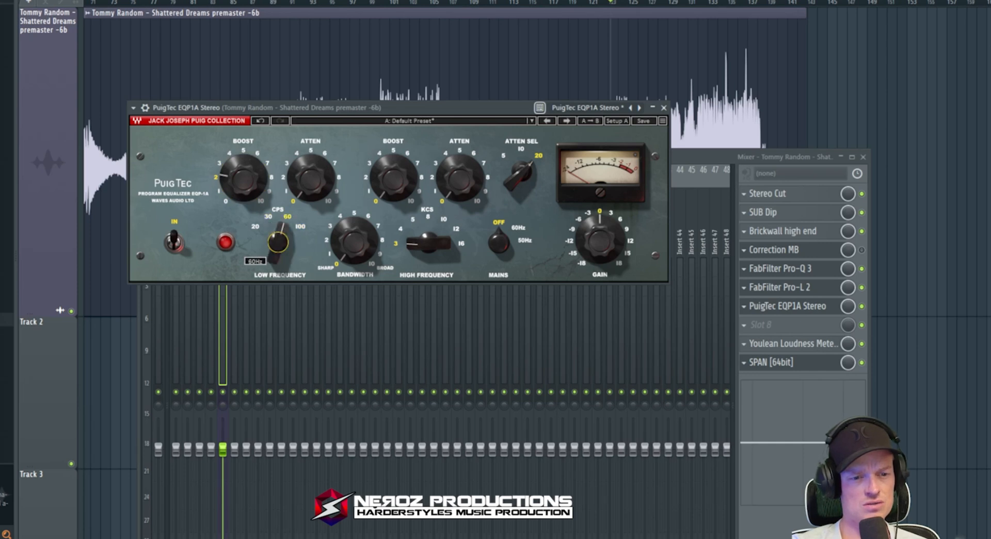
pyautogui.moveTo(501, 111); pyautogui.dragTo(461, 115)
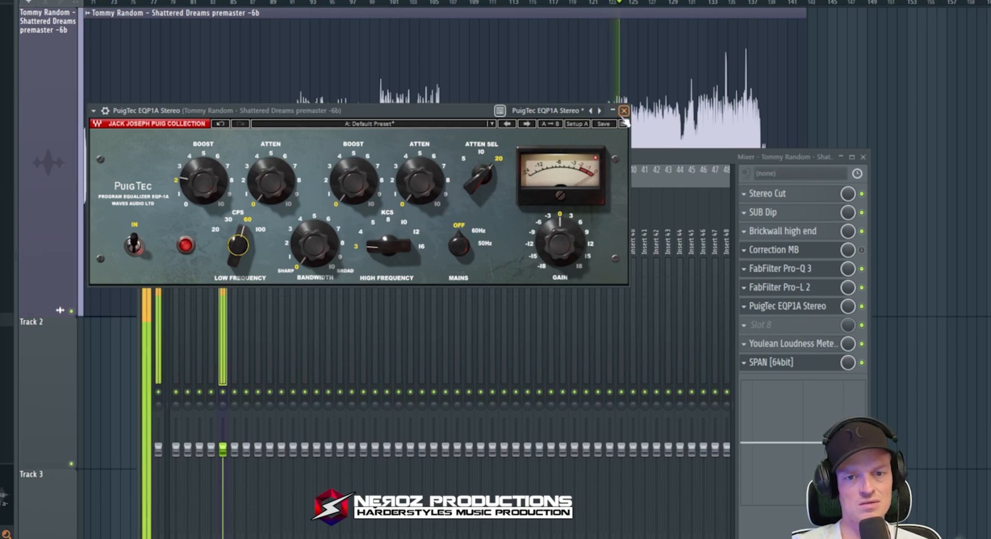
# - Move PuigTec EQP1A Stereo ahead of FabFilter Pro-L 2 in the effect chain and stop playback
pyautogui.click(787, 305)
pyautogui.moveTo(803, 306); pyautogui.dragTo(803, 289)
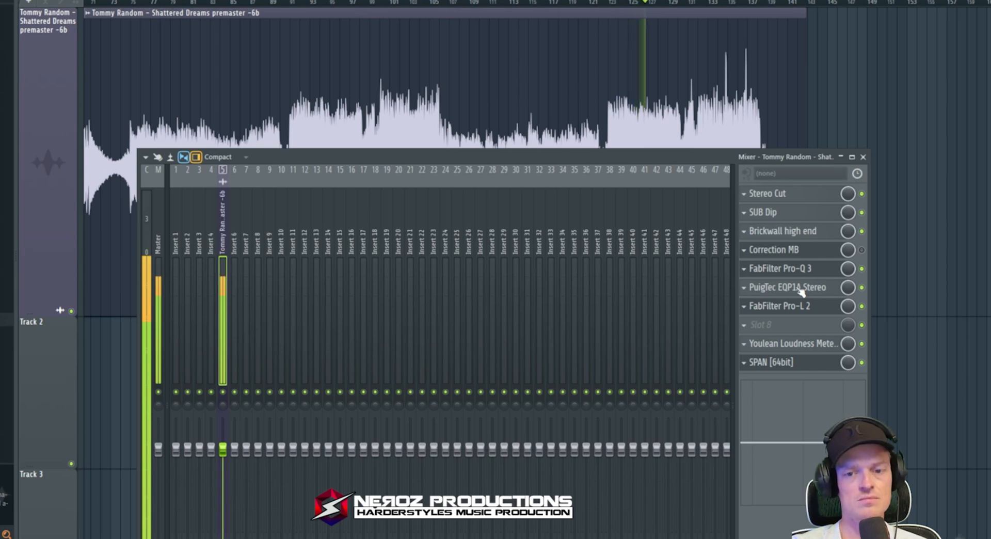
pyautogui.press('space')
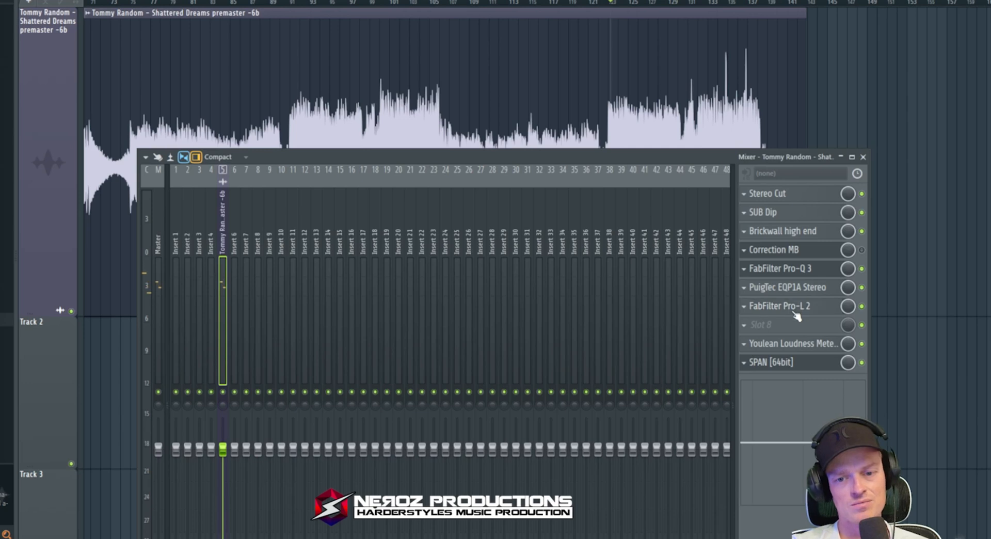
# - Play the premaster with FabFilter Pro-L 2 and Youlean Loudness Meter open to check limiting and loudness
pyautogui.click(797, 309)
pyautogui.press('space')
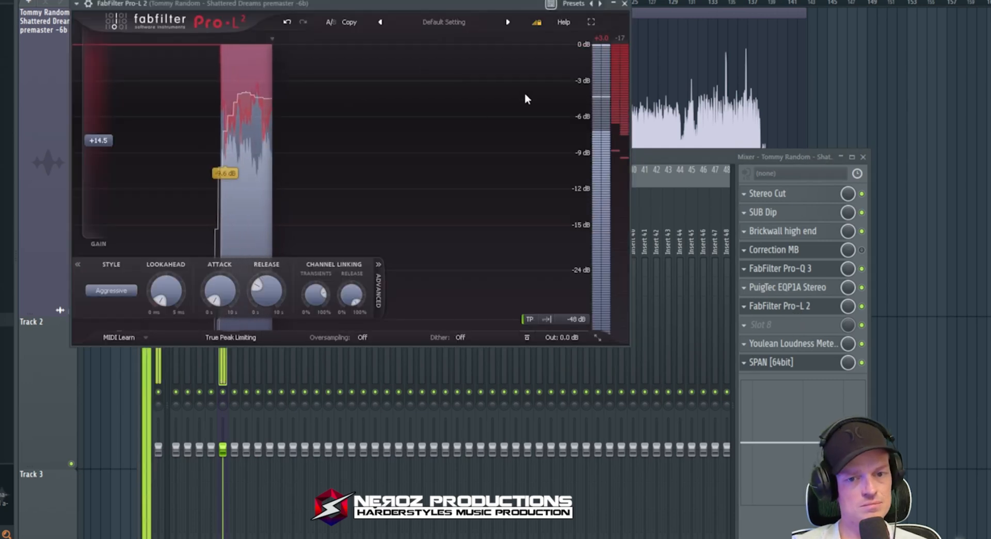
pyautogui.click(806, 344)
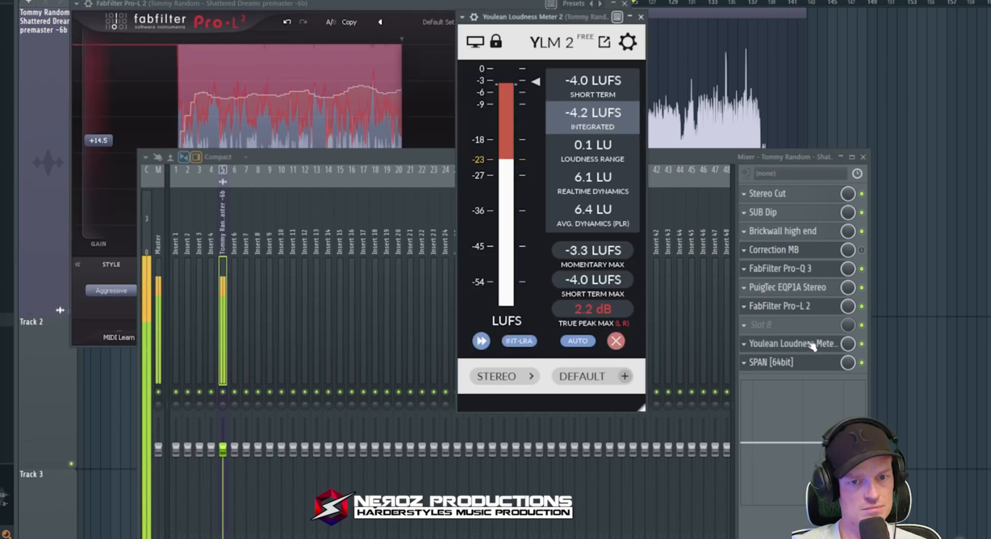
# - Close the Youlean Loudness Meter and the other open windows, and continue playback from the drop at bar 91
pyautogui.click(641, 17)
pyautogui.click(934, 112)
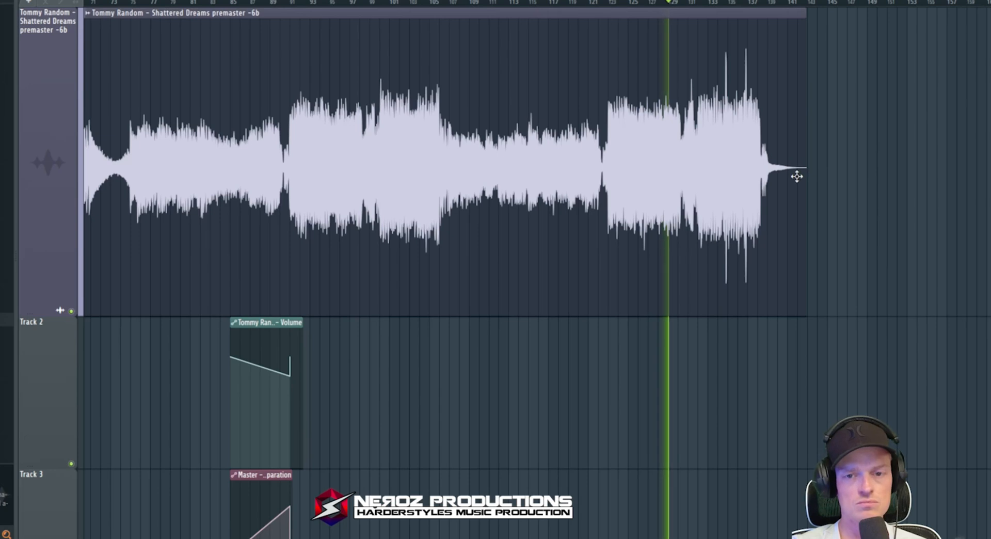
pyautogui.hscroll(-1, 763, 168)
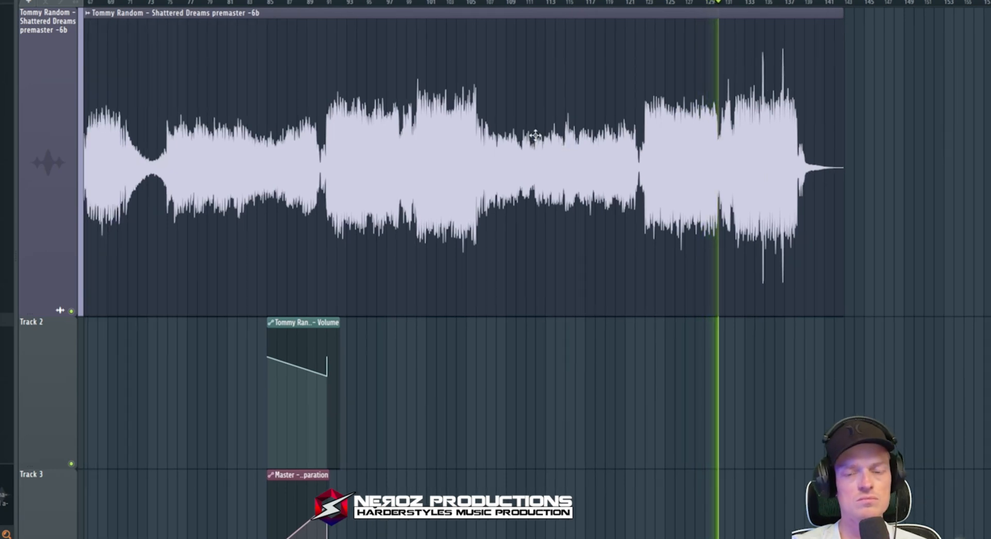
pyautogui.hscroll(-2, 526, 123)
pyautogui.hscroll(-4, 511, 129)
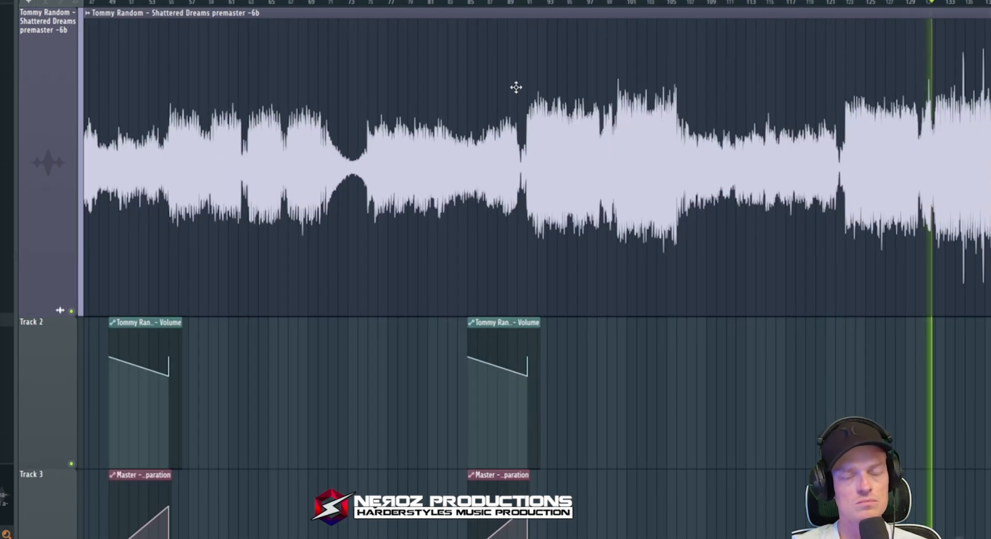
pyautogui.click(530, 4)
pyautogui.hscroll(1, 572, 76)
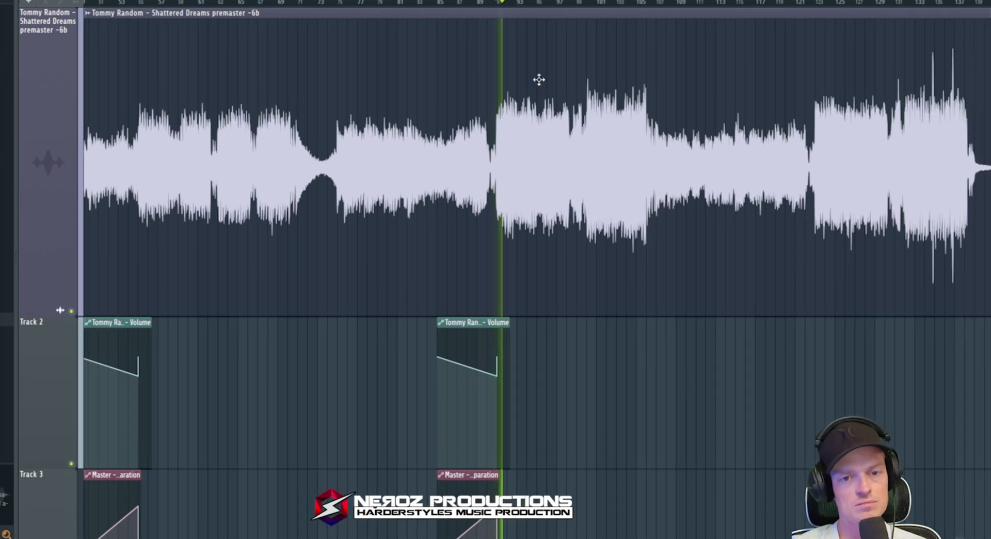
# - Listen to the drop while examining the whole premaster waveform and its automation clips, and stop playback
pyautogui.scroll(-3, 522, 80)
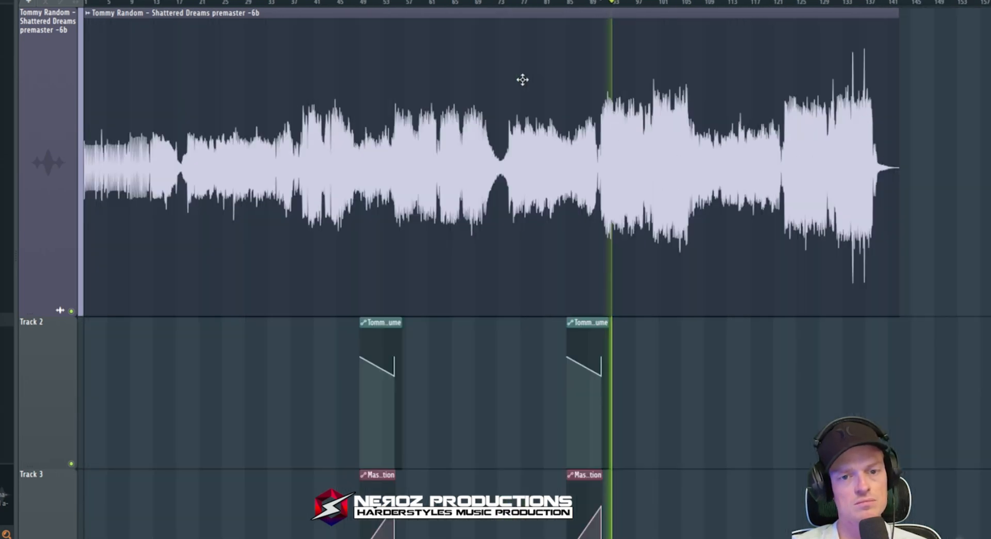
pyautogui.scroll(3, 522, 82)
pyautogui.hscroll(4, 515, 126)
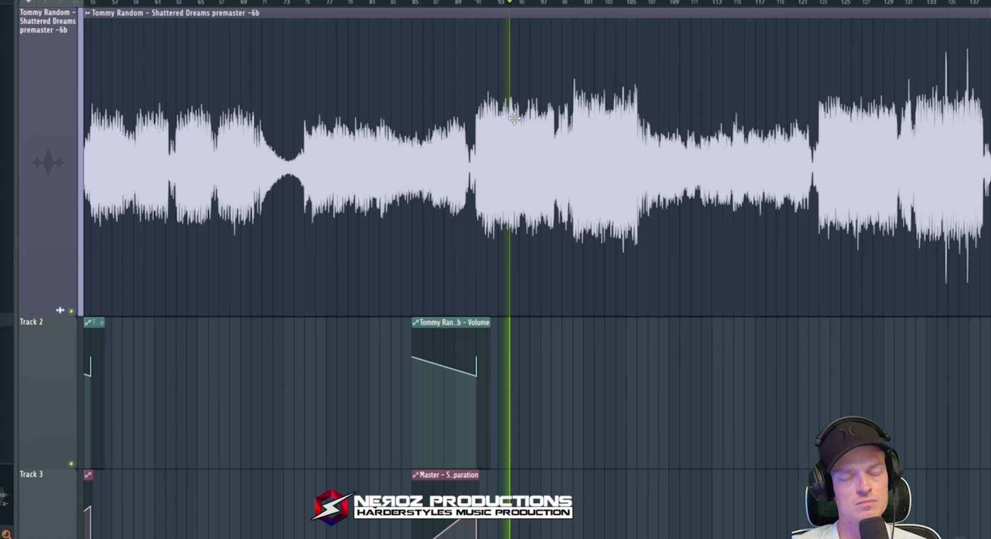
pyautogui.scroll(-2, 515, 123)
pyautogui.scroll(-3, 565, 111)
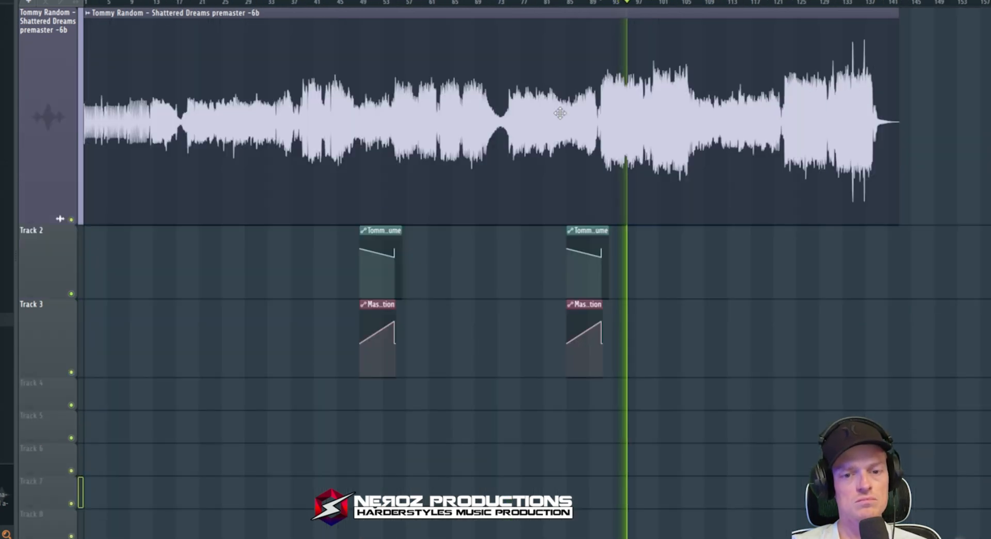
pyautogui.press('space')
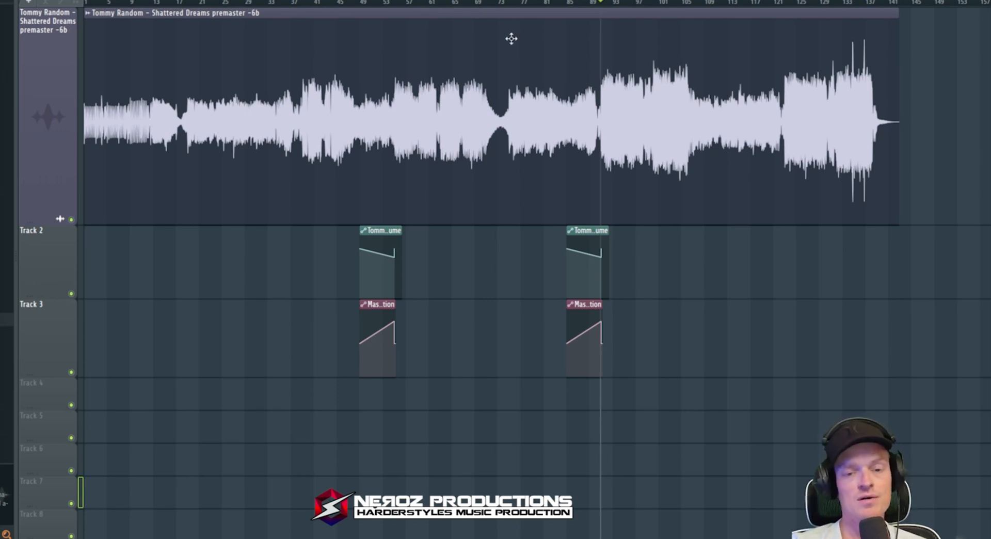
pyautogui.scroll(-2, 547, 77)
pyautogui.scroll(2, 561, 172)
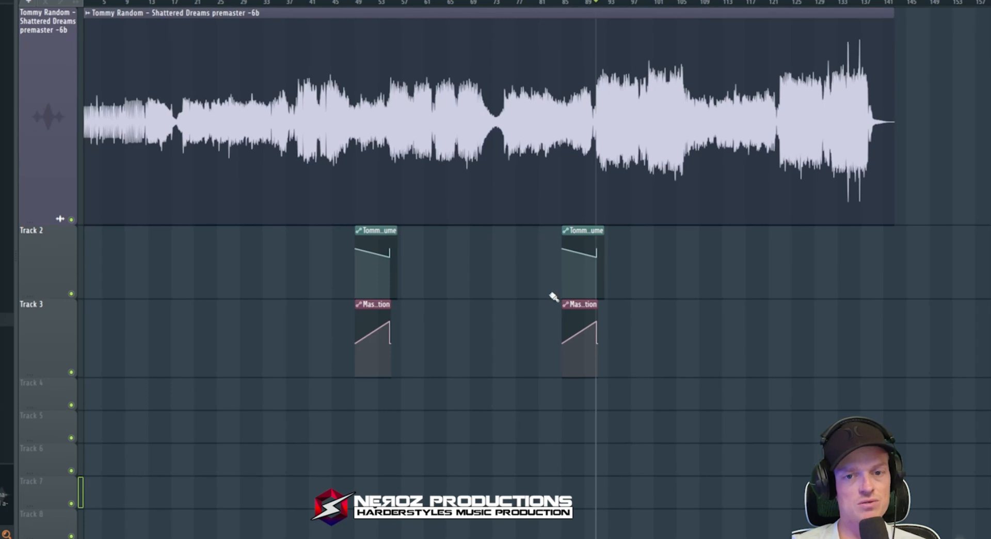